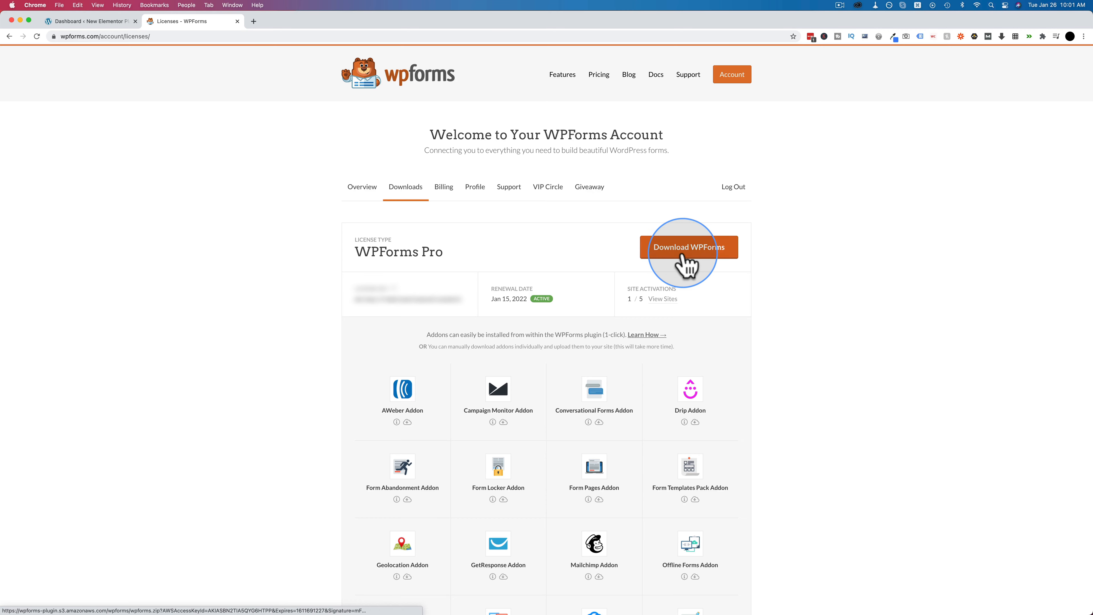
- Return from the WPForms account Downloads page to the WordPress site's dashboard
click(71, 23)
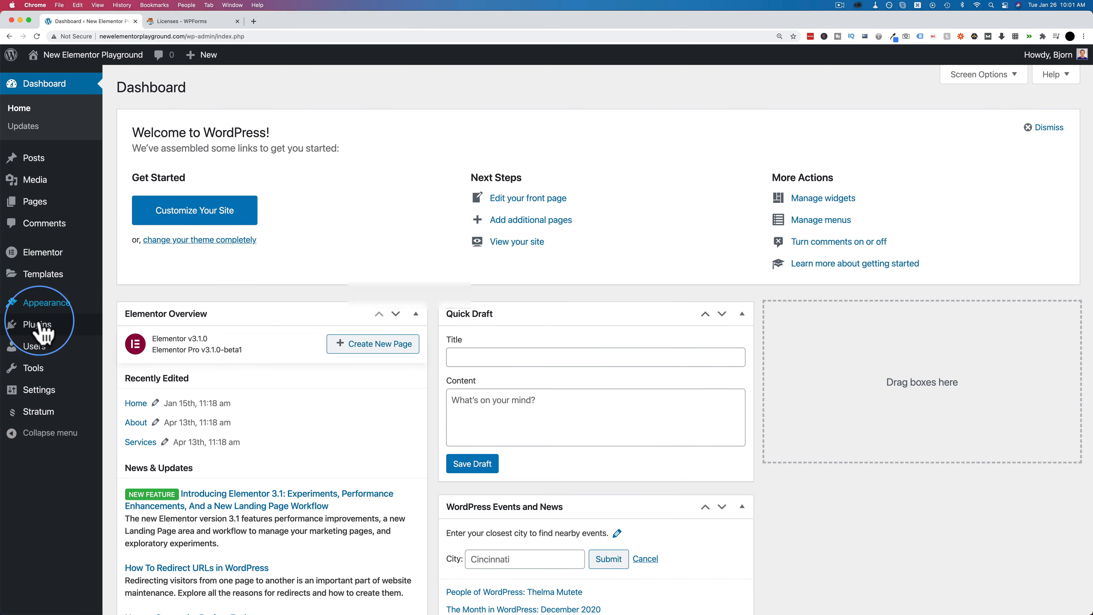
- Upload wpforms.zip under Plugins > Add New, then install and activate WPForms
mouse_move(64, 328)
click(129, 345)
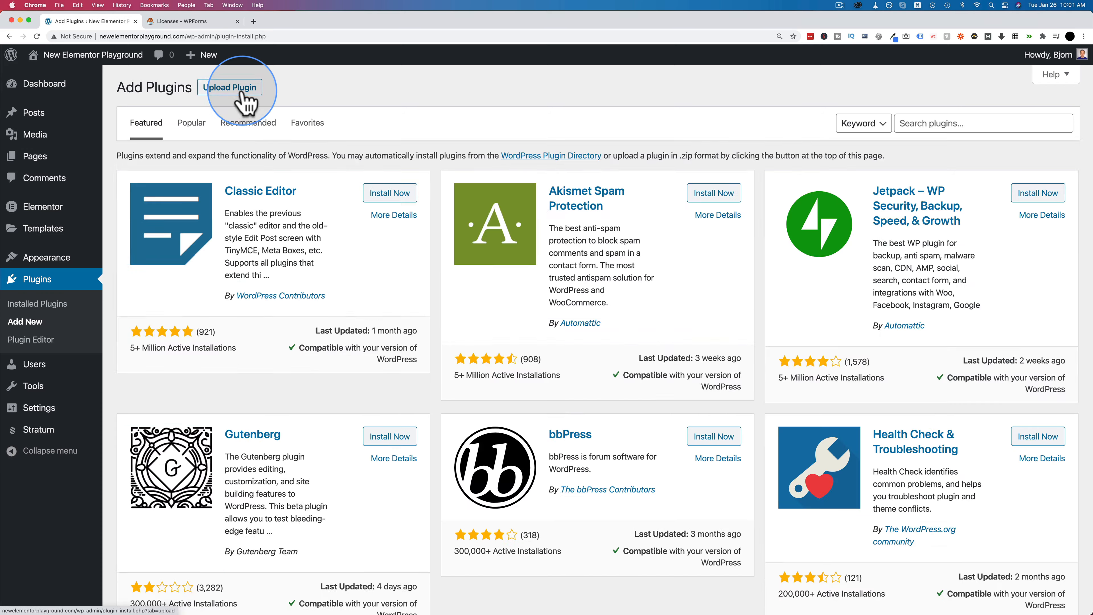
click(230, 88)
click(504, 203)
click(483, 325)
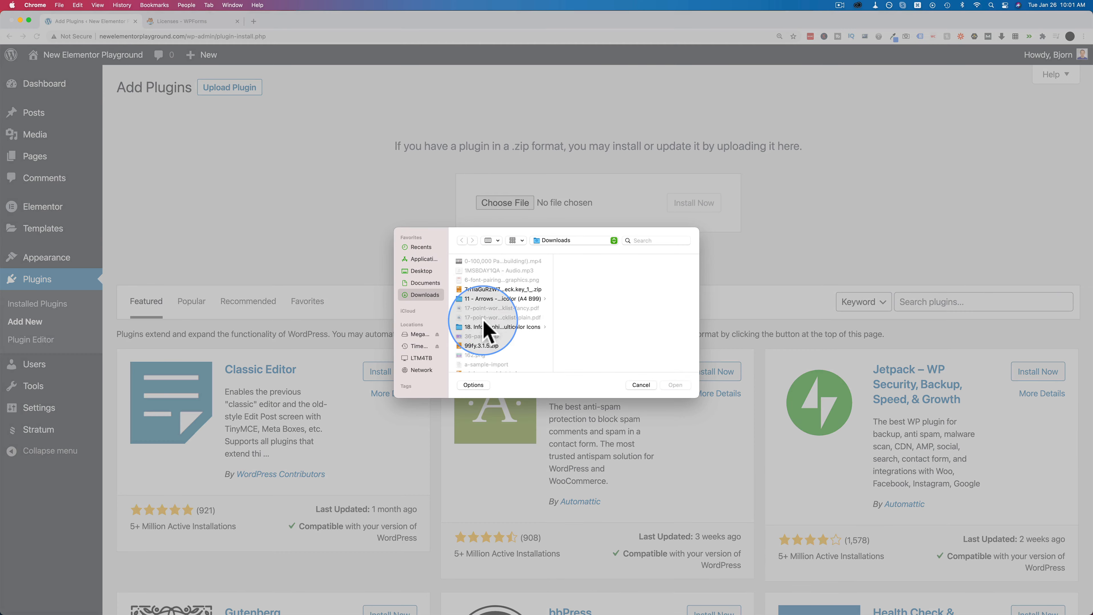
click(480, 335)
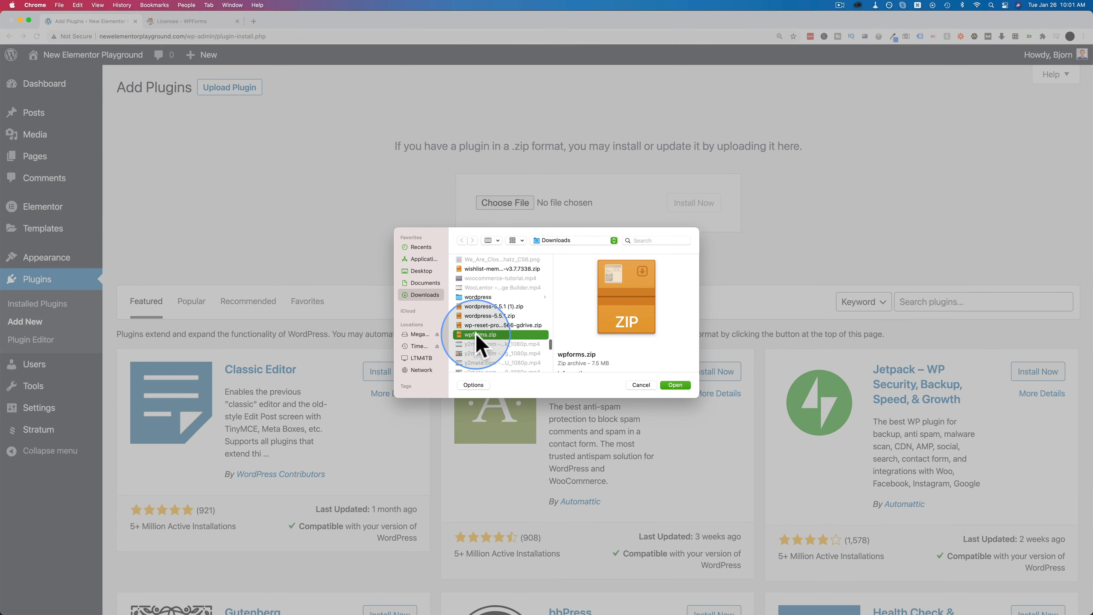
click(675, 385)
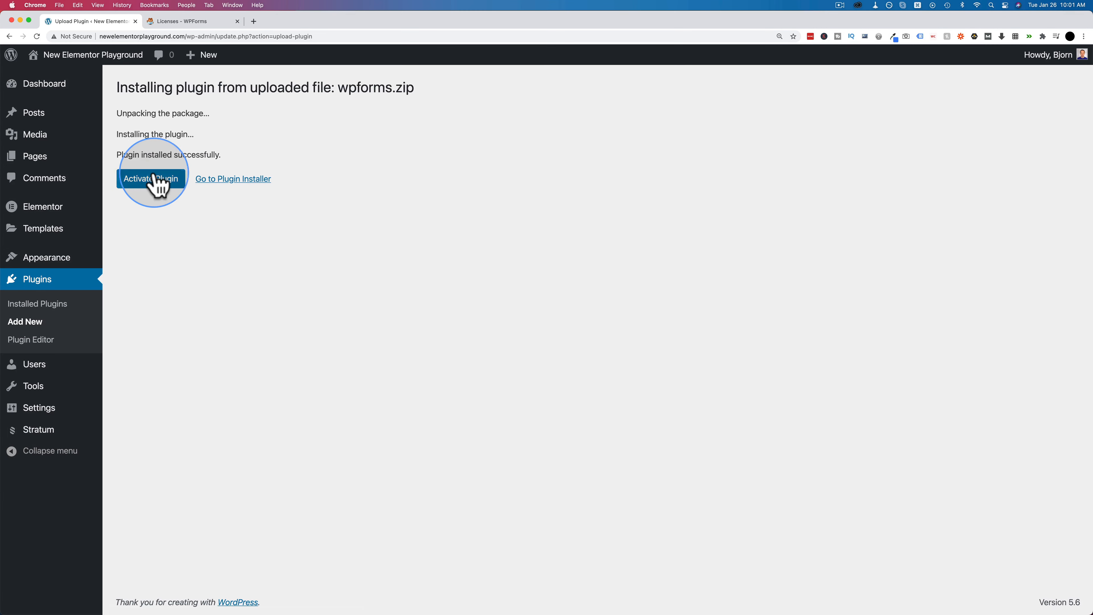
click(151, 179)
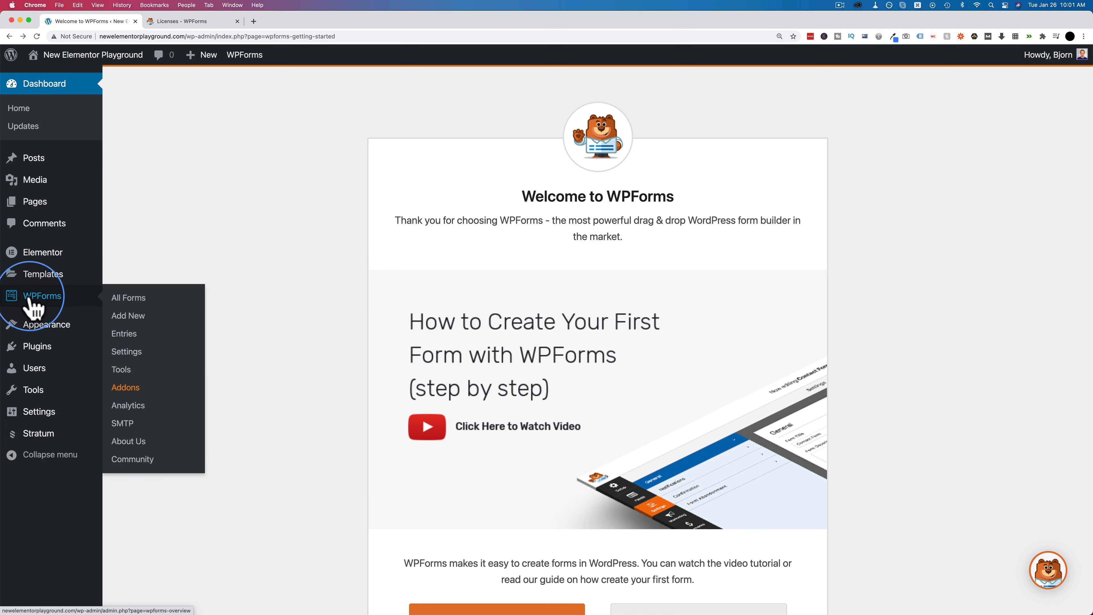
- Fetch the licence key from the WPForms account's Licenses page and return to WPForms settings
click(43, 297)
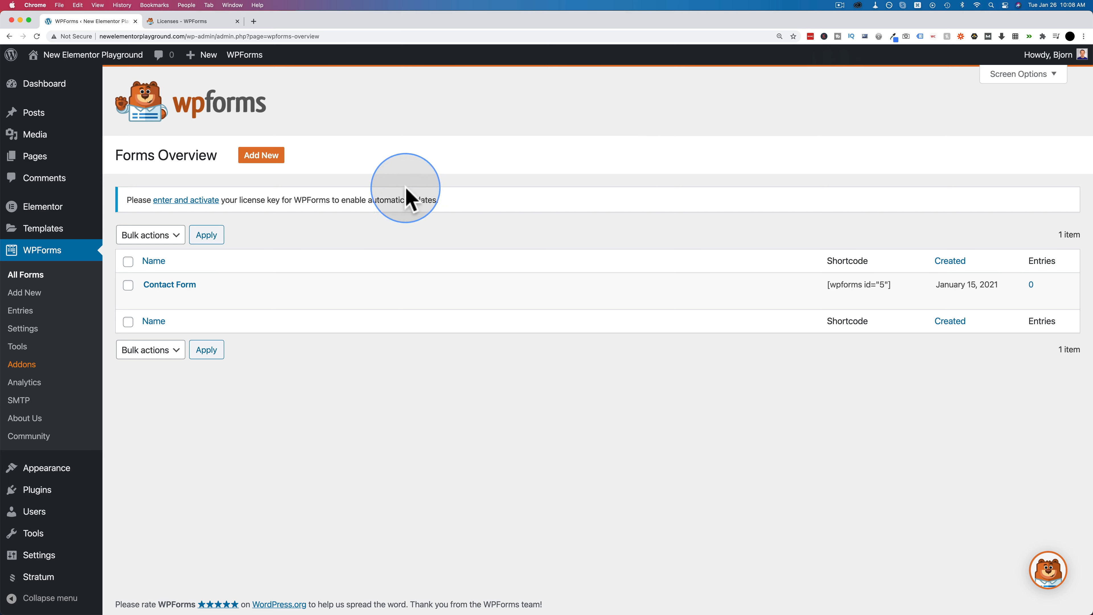
click(207, 200)
click(207, 24)
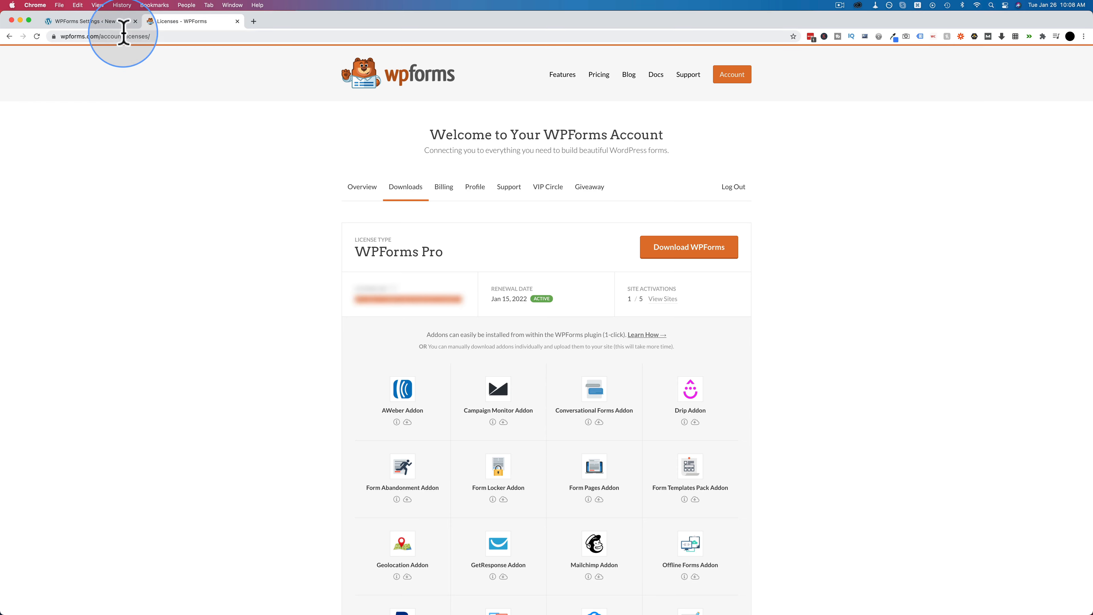
click(119, 22)
- Paste the Pro licence key, verify it, and dismiss the confirmation
click(387, 312)
key(super+v)
click(535, 313)
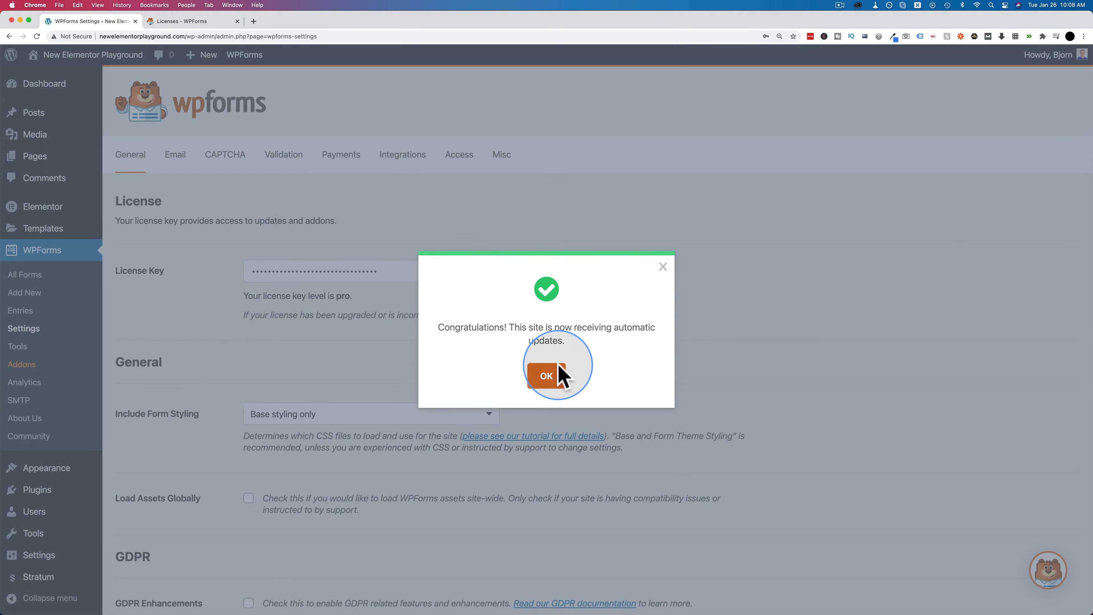
click(547, 375)
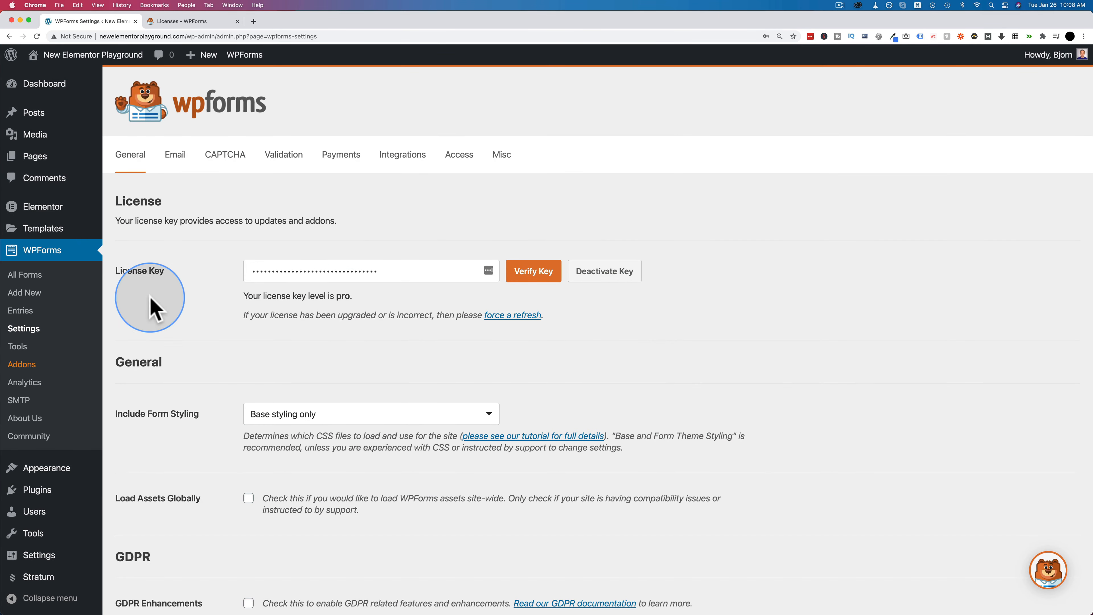
click(30, 365)
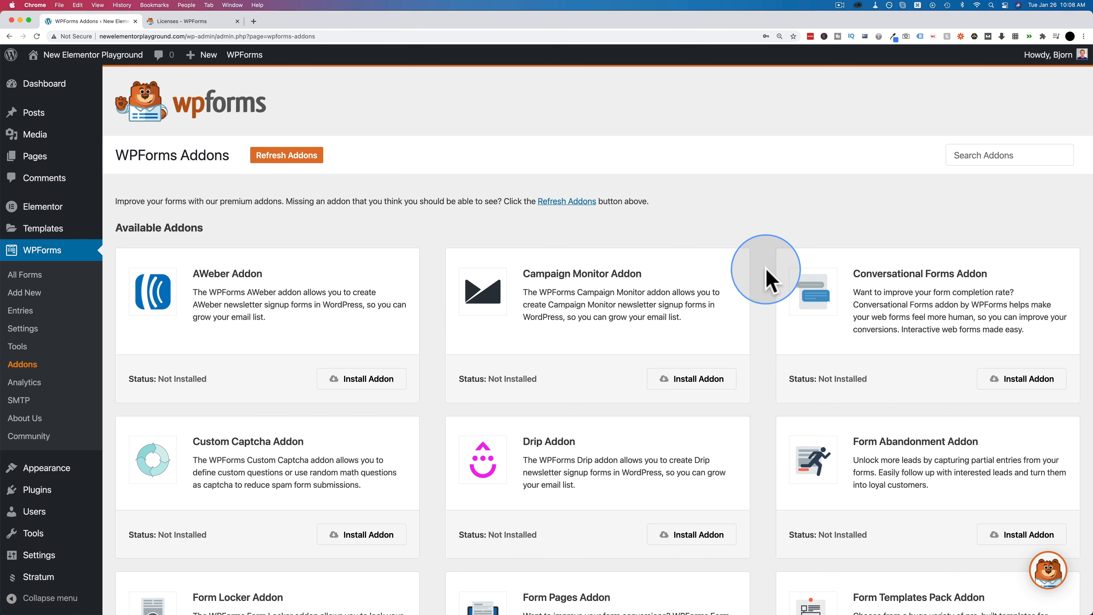
- Find the User Registration Addon on the Addons page and confirm its status is Active
scroll(770, 277, down, 1)
scroll(770, 278, down, 3)
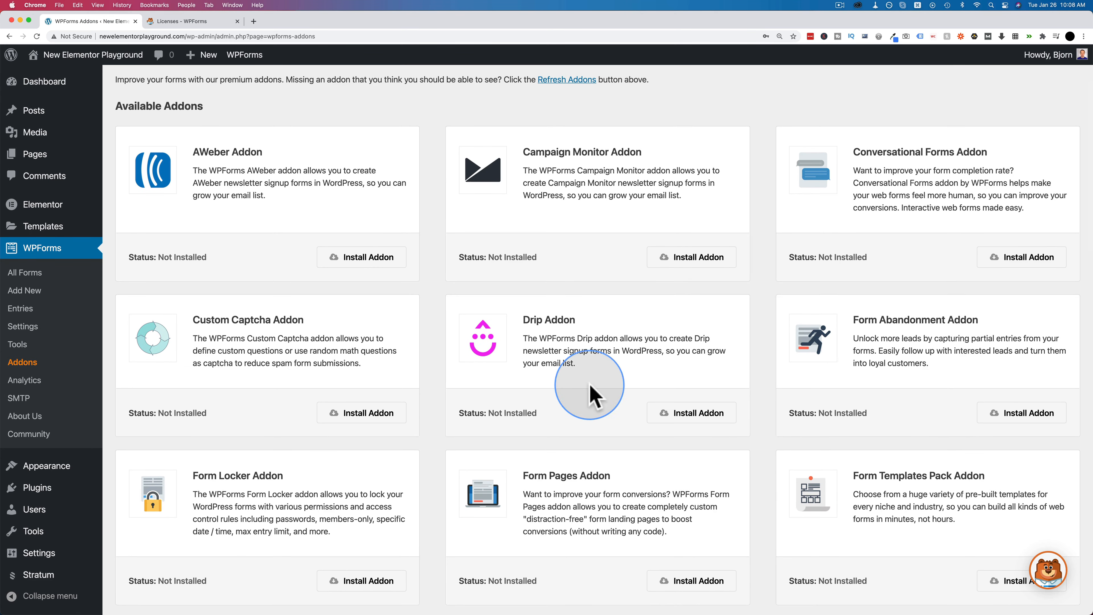
scroll(777, 362, down, 6)
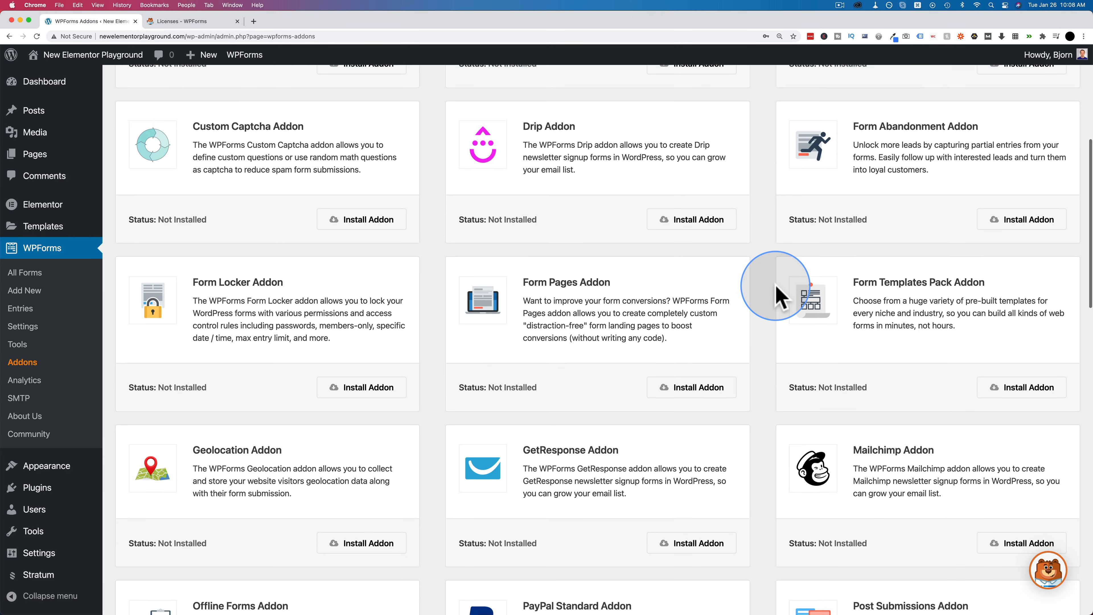
scroll(778, 328, down, 4)
scroll(777, 288, down, 10)
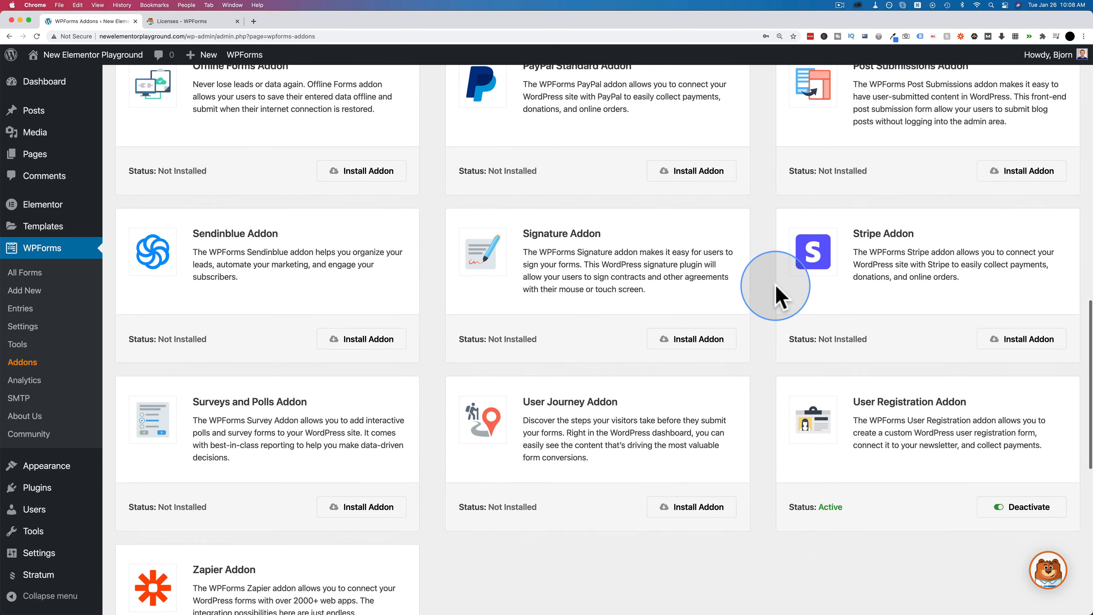
scroll(777, 288, down, 1)
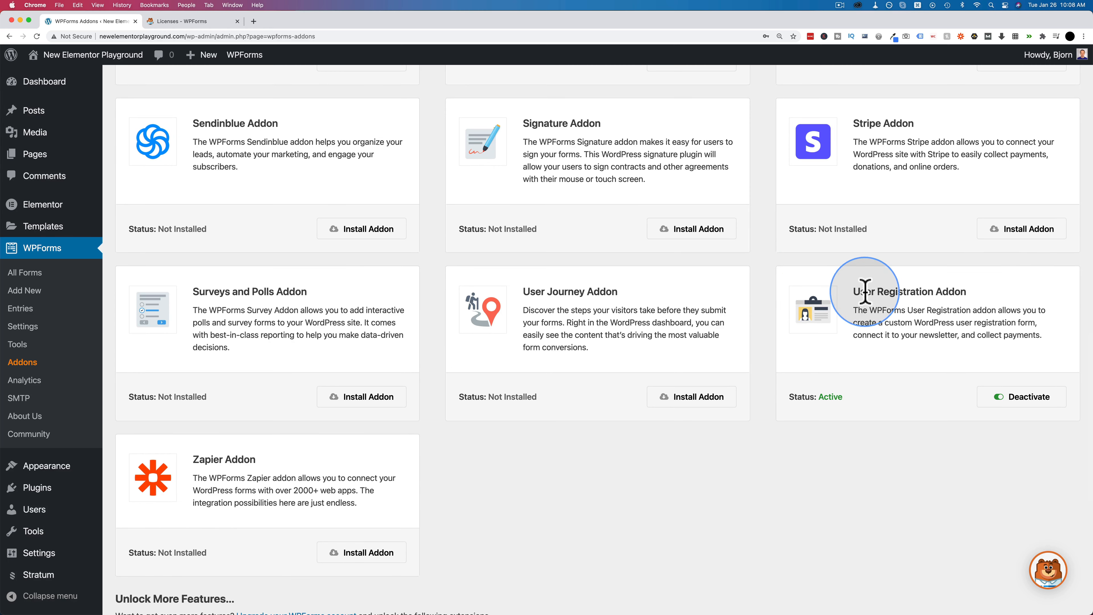
drag(877, 293, 966, 295)
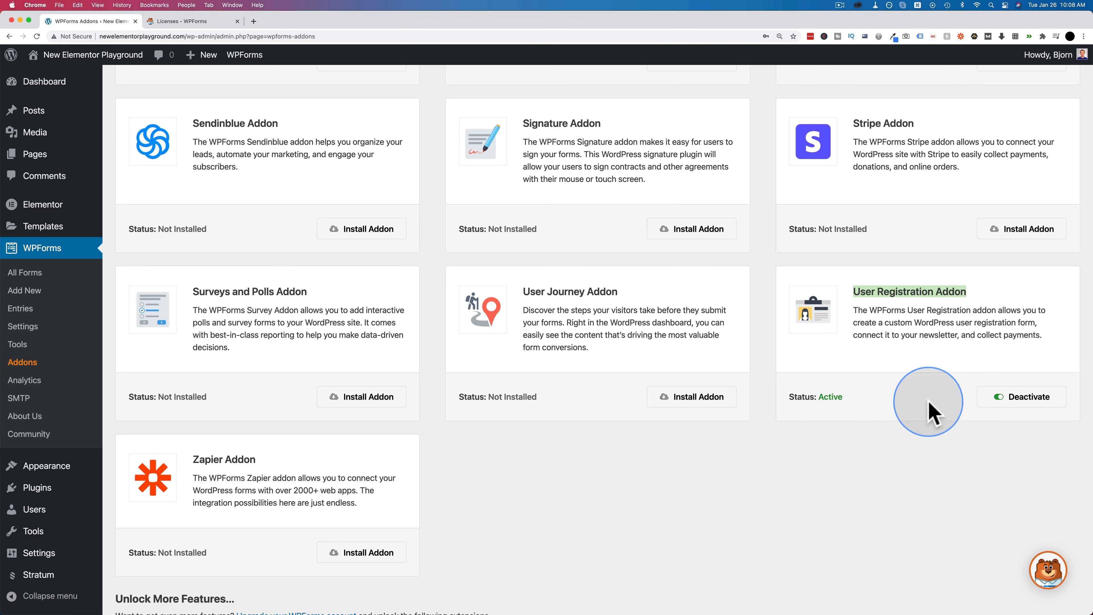
click(853, 433)
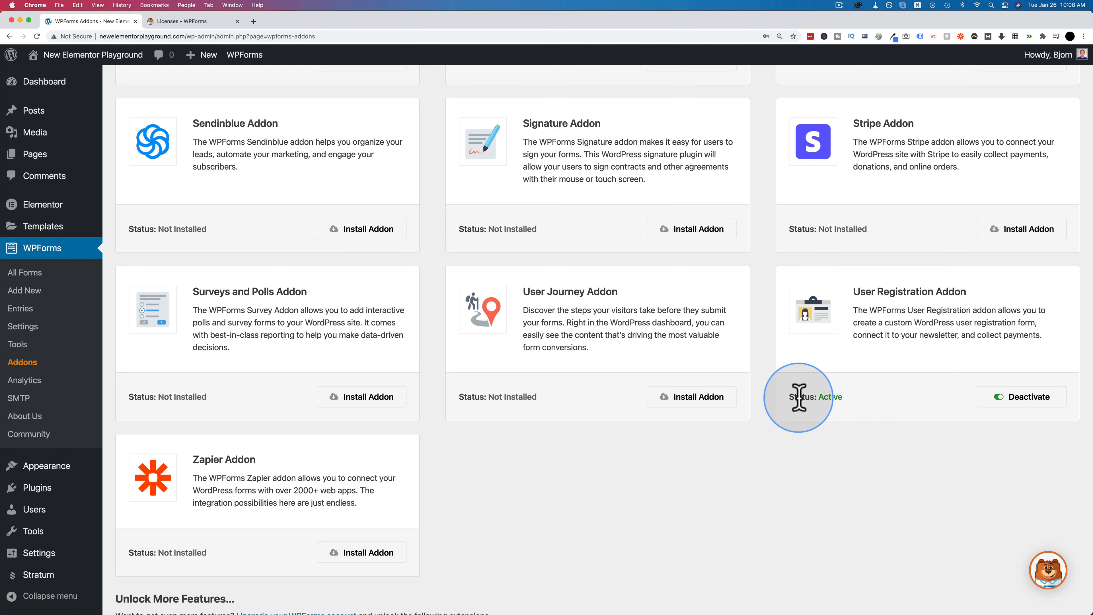
triple_click(788, 392)
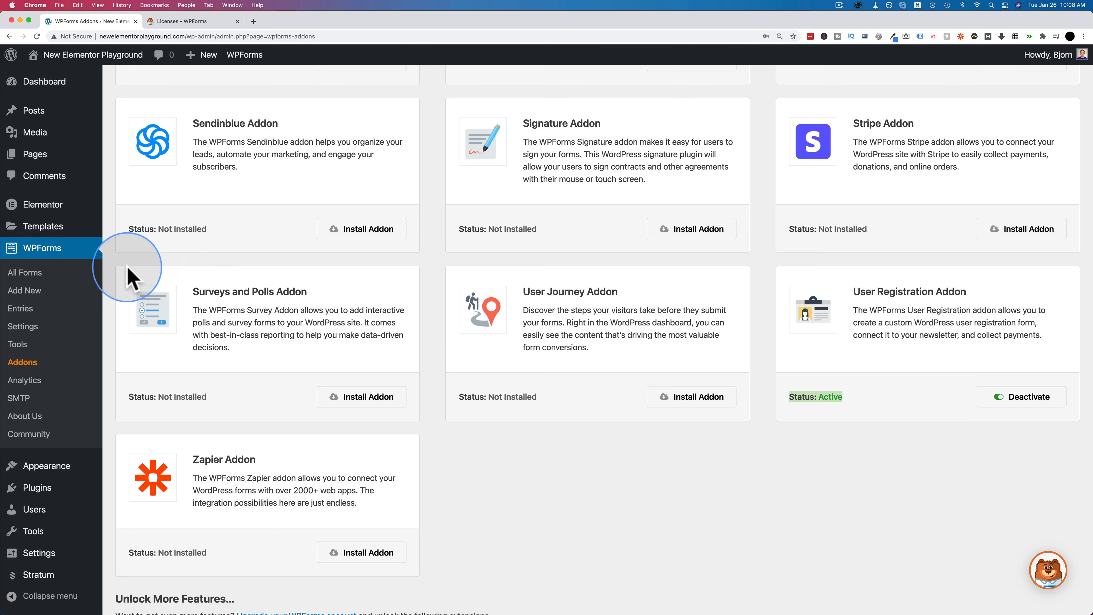
click(20, 291)
- Name the new form 'Login' and create it from the User Login Form template
scroll(447, 241, down, 2)
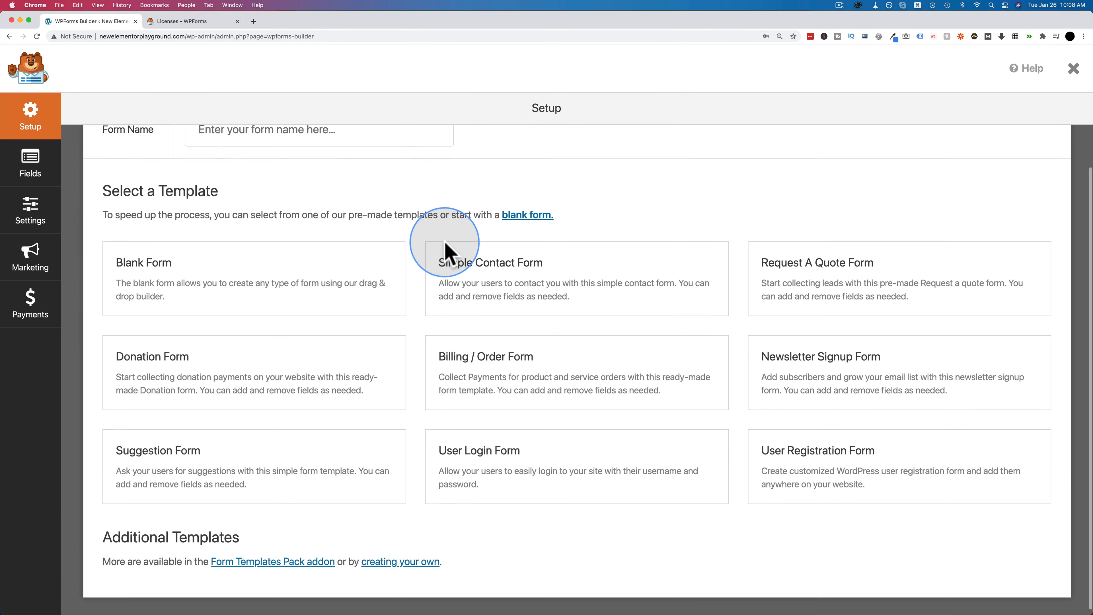
mouse_move(457, 467)
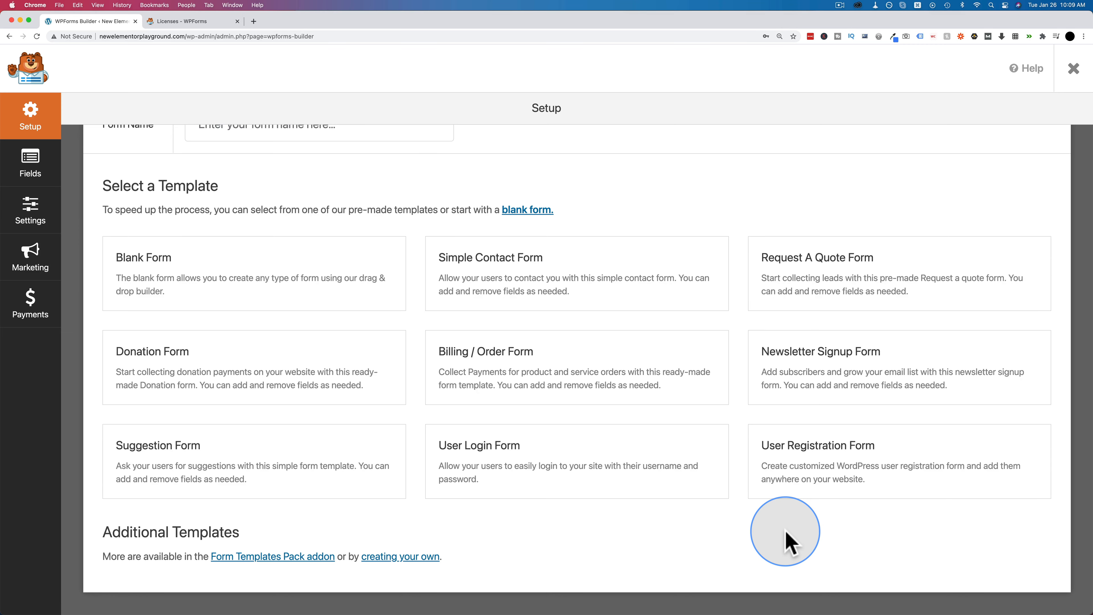
scroll(402, 536, up, 2)
mouse_move(403, 536)
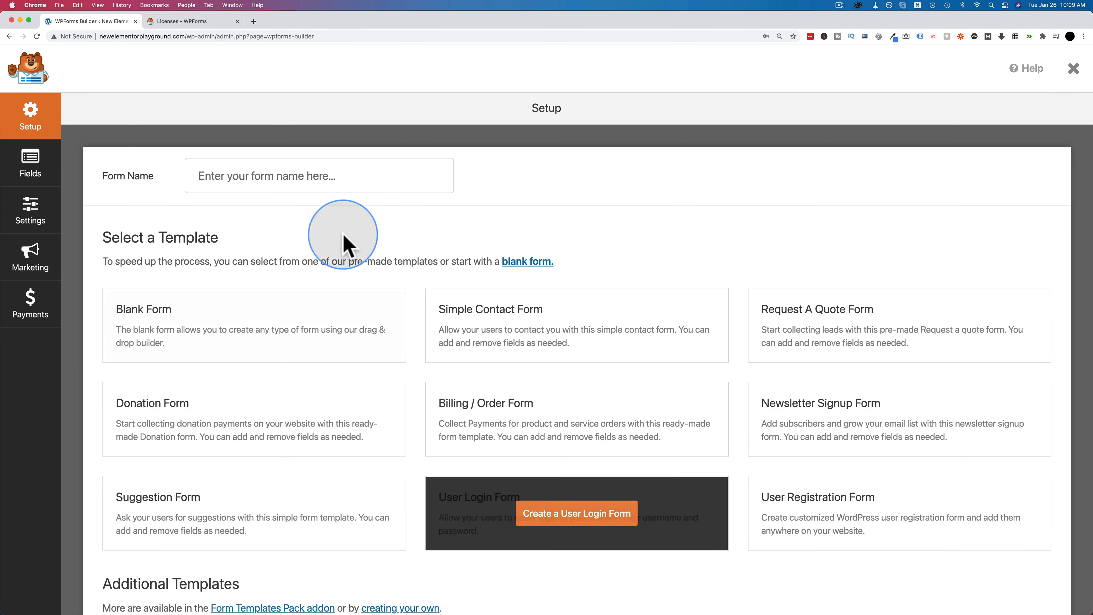
click(288, 176)
text(Login)
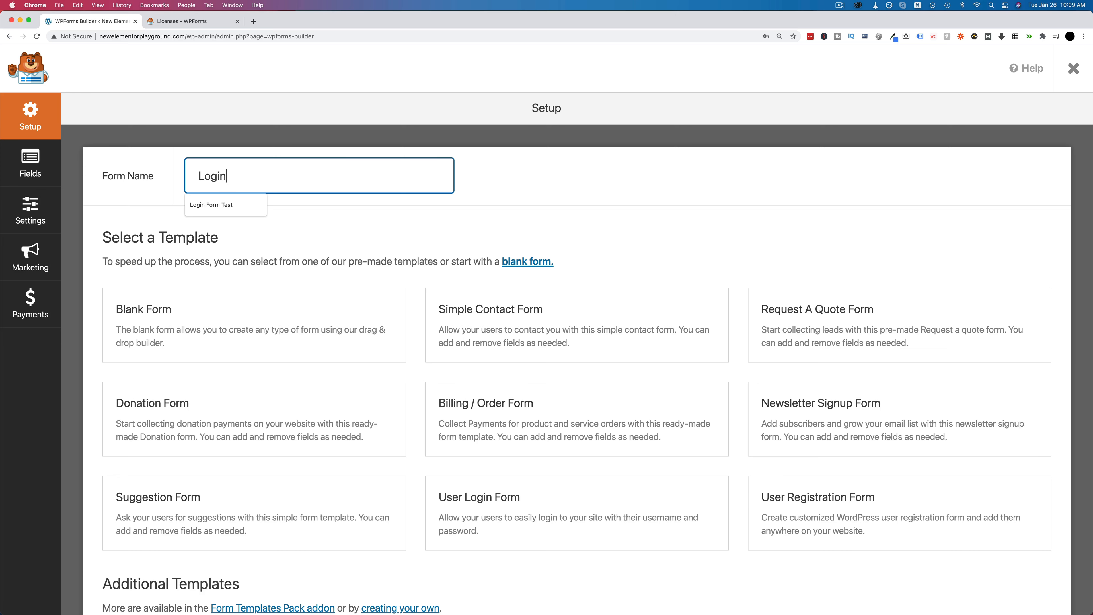
click(431, 215)
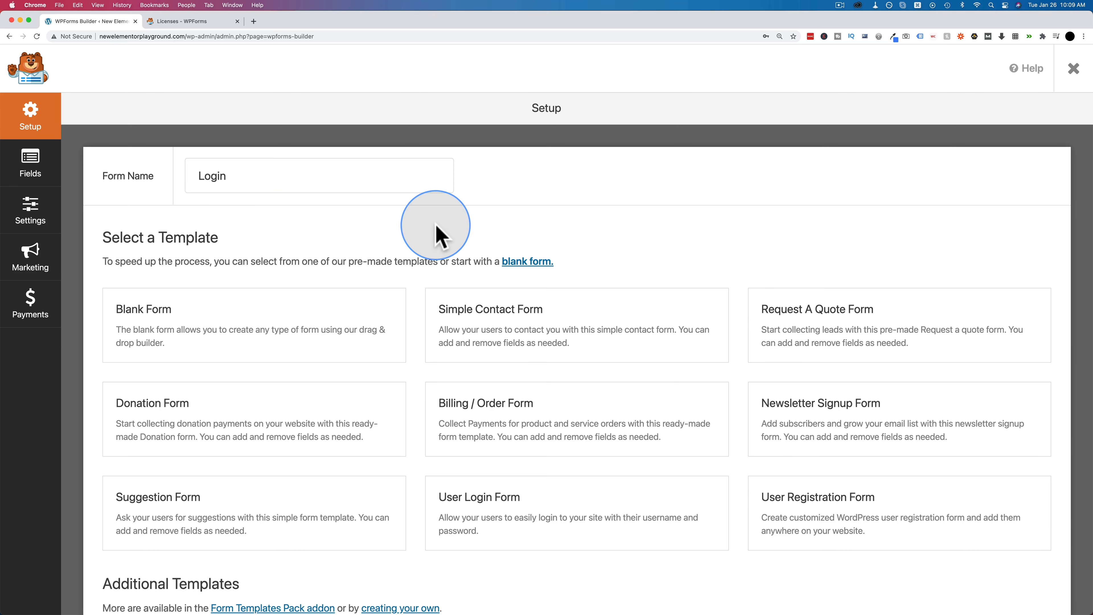
mouse_move(570, 519)
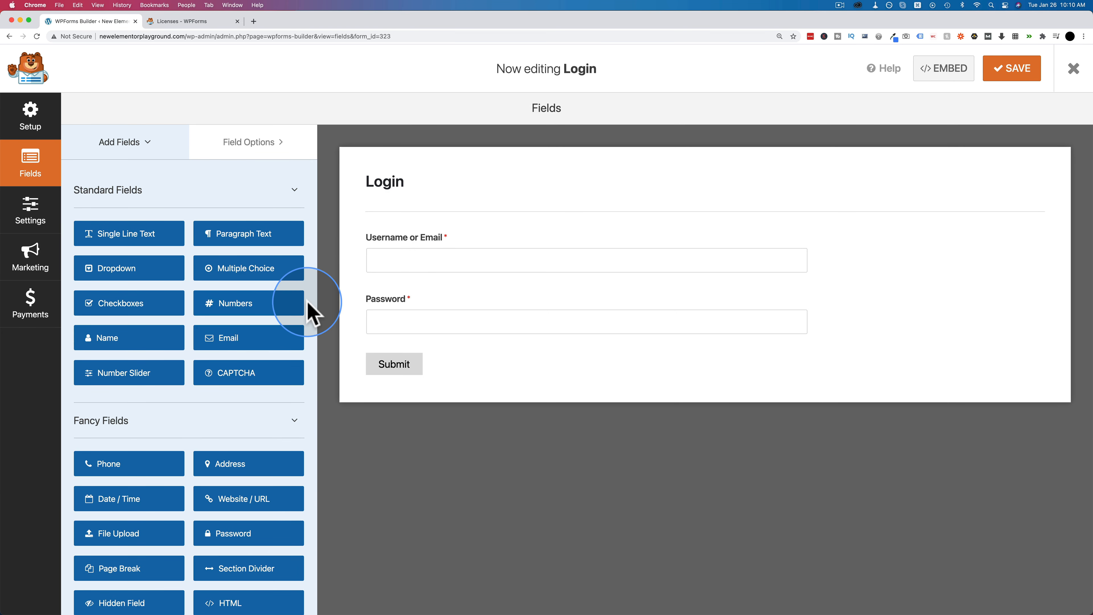
- Hide the Username or Email field's label and give it an email address placeholder
scroll(310, 312, down, 2)
scroll(310, 313, down, 10)
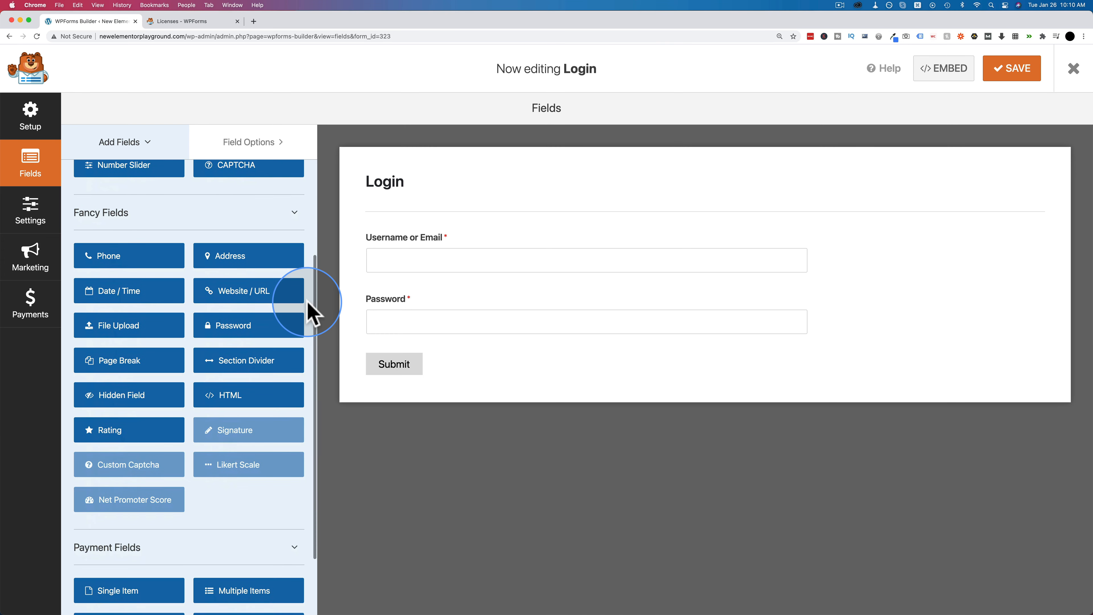
scroll(307, 301, down, 5)
scroll(307, 301, up, 5)
scroll(308, 312, up, 8)
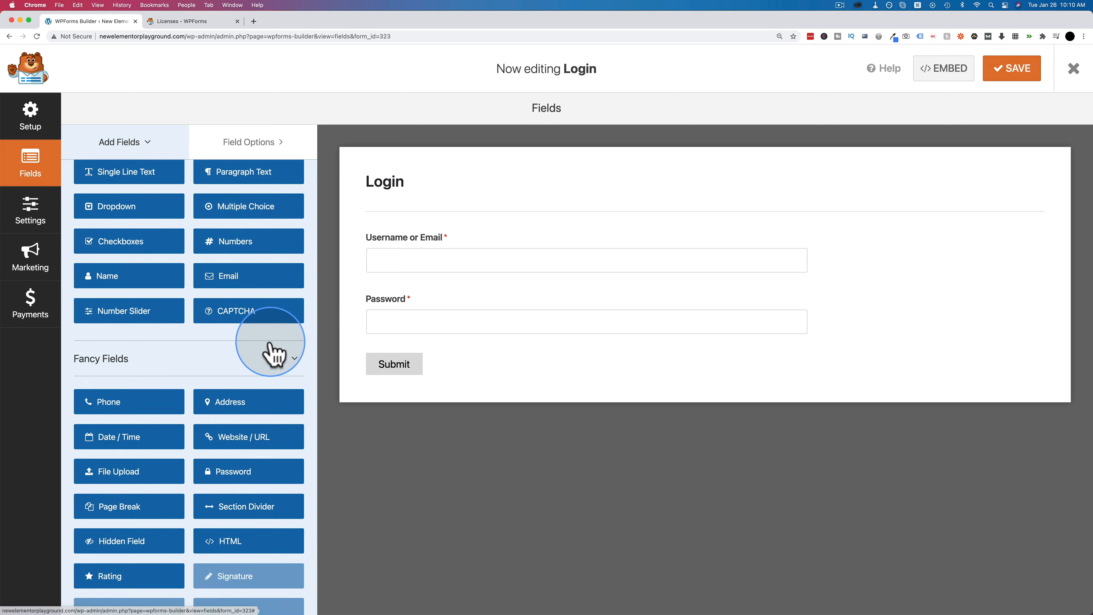
scroll(275, 353, up, 3)
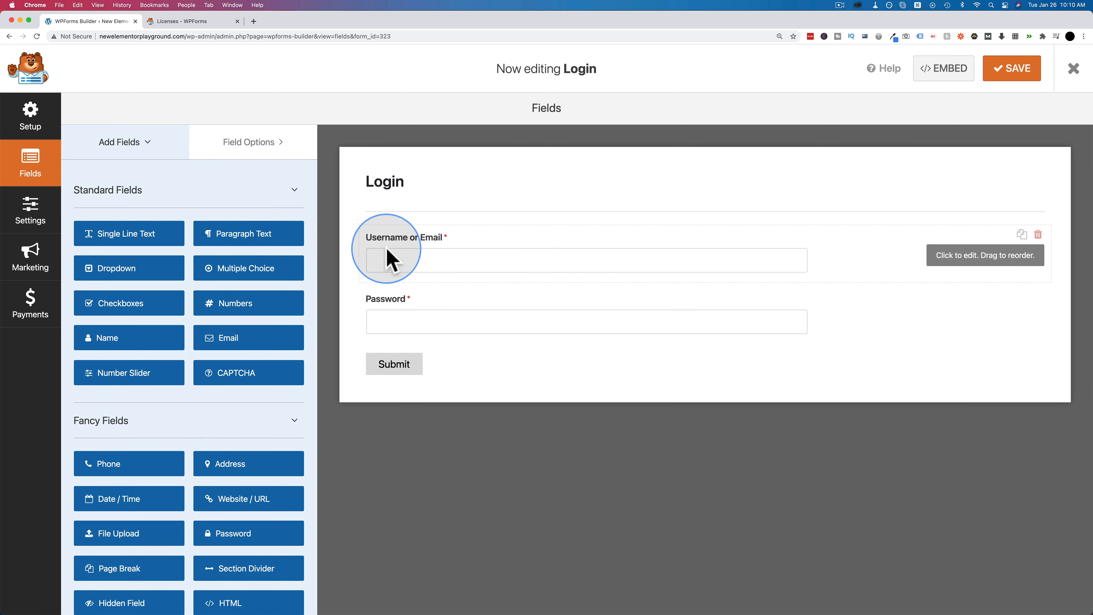
click(409, 258)
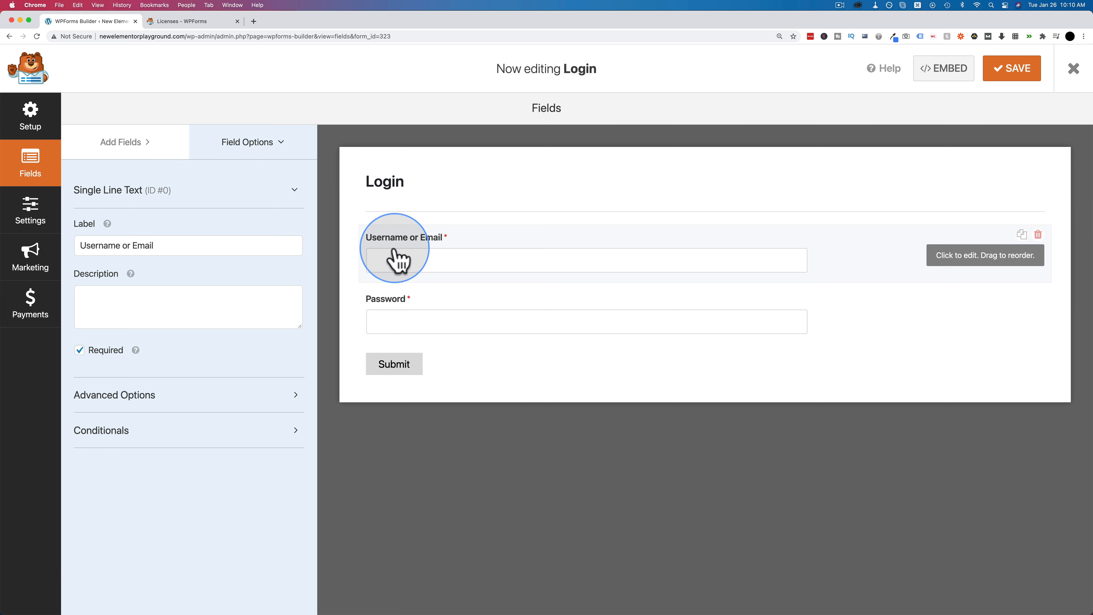
click(116, 398)
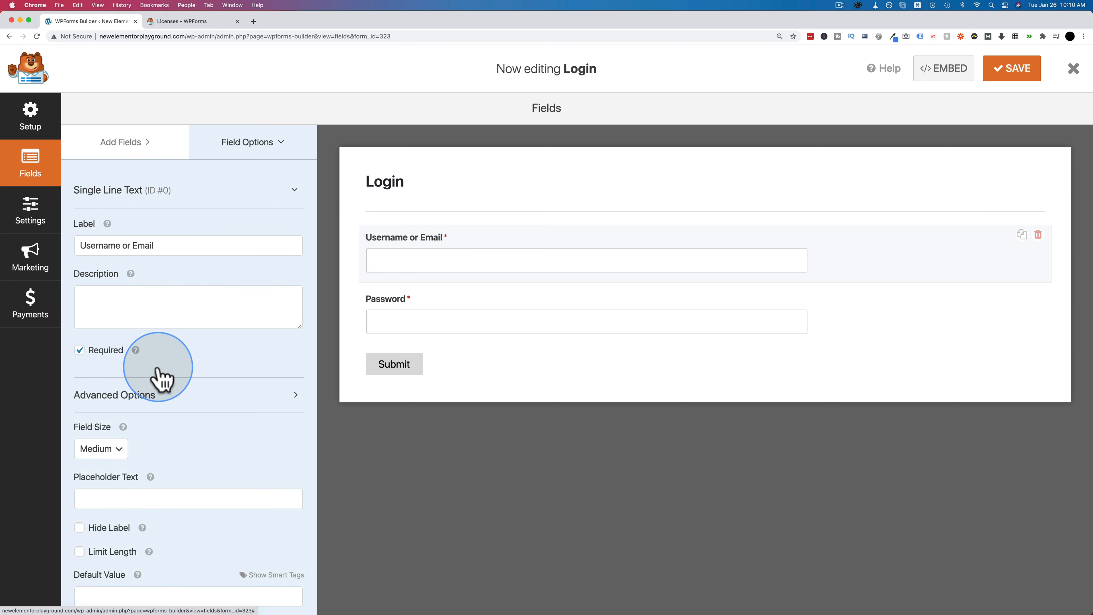
scroll(160, 374, down, 3)
click(79, 399)
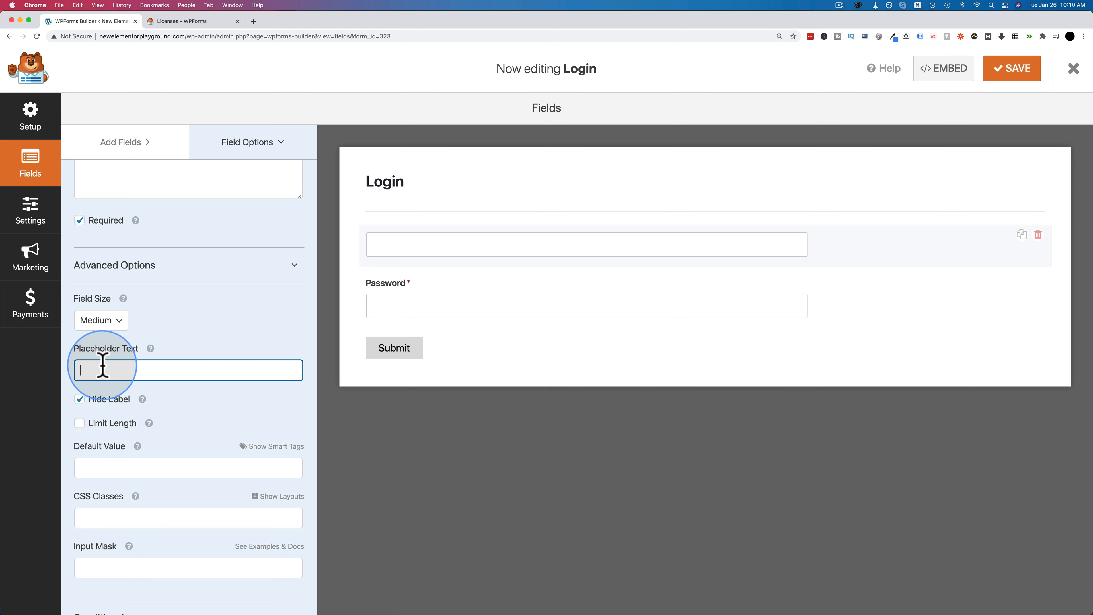
text(Email addres)
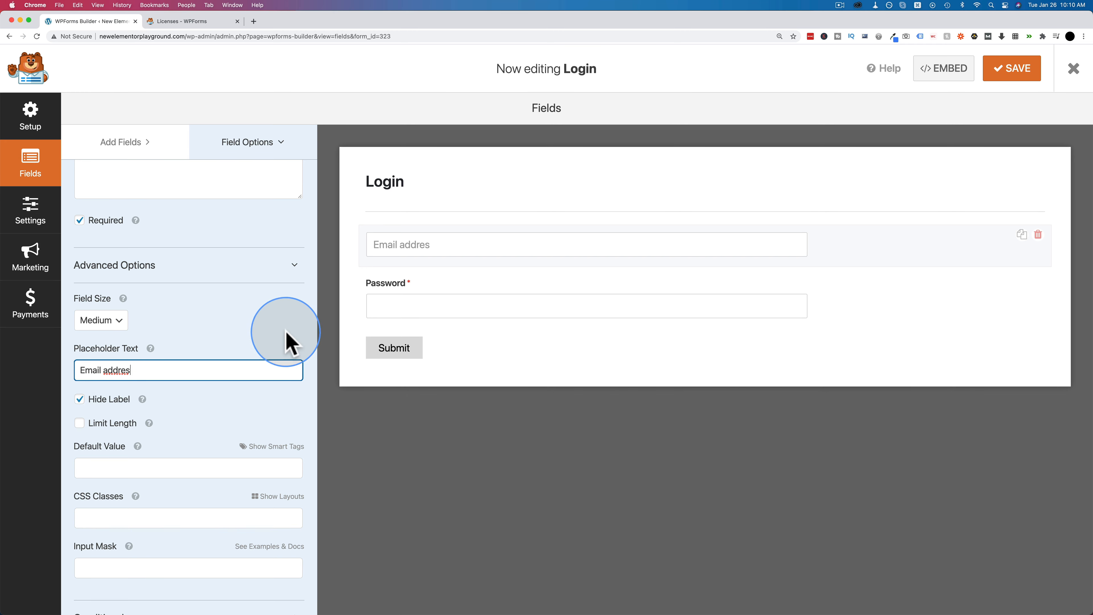
click(404, 311)
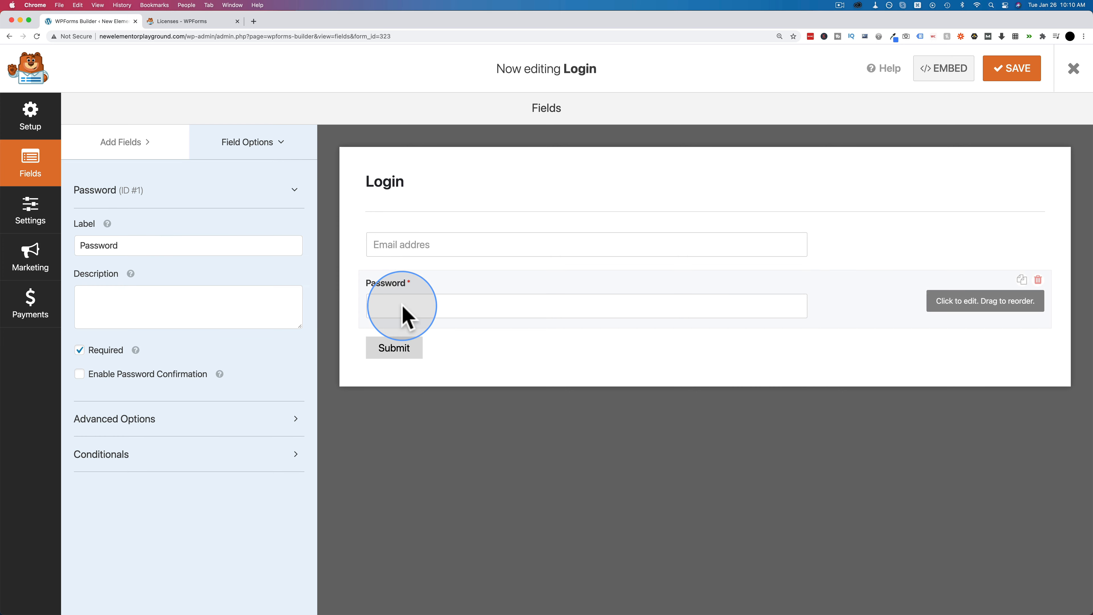
- Hide the Password field's label, set its placeholder to 'Password', and adjust its field size
click(115, 418)
scroll(116, 424, down, 3)
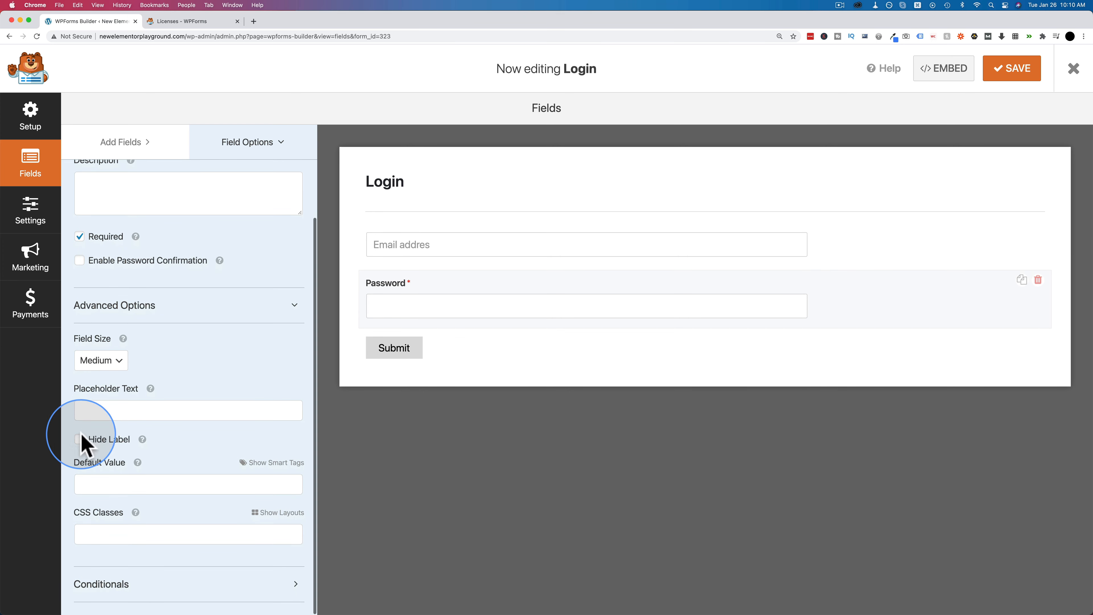
click(78, 443)
click(116, 414)
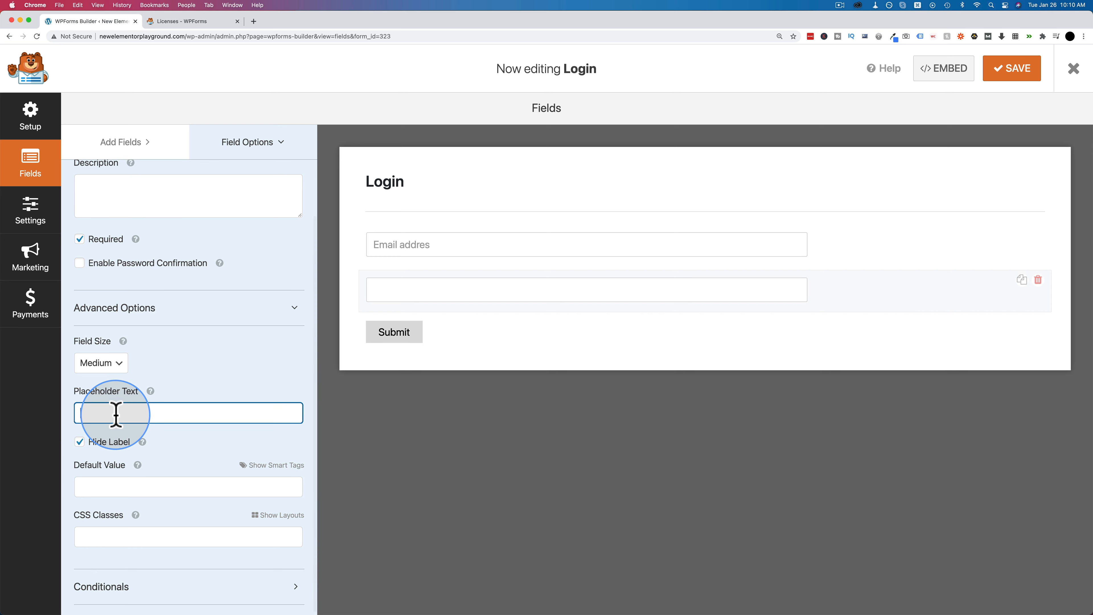
text(Passwor)
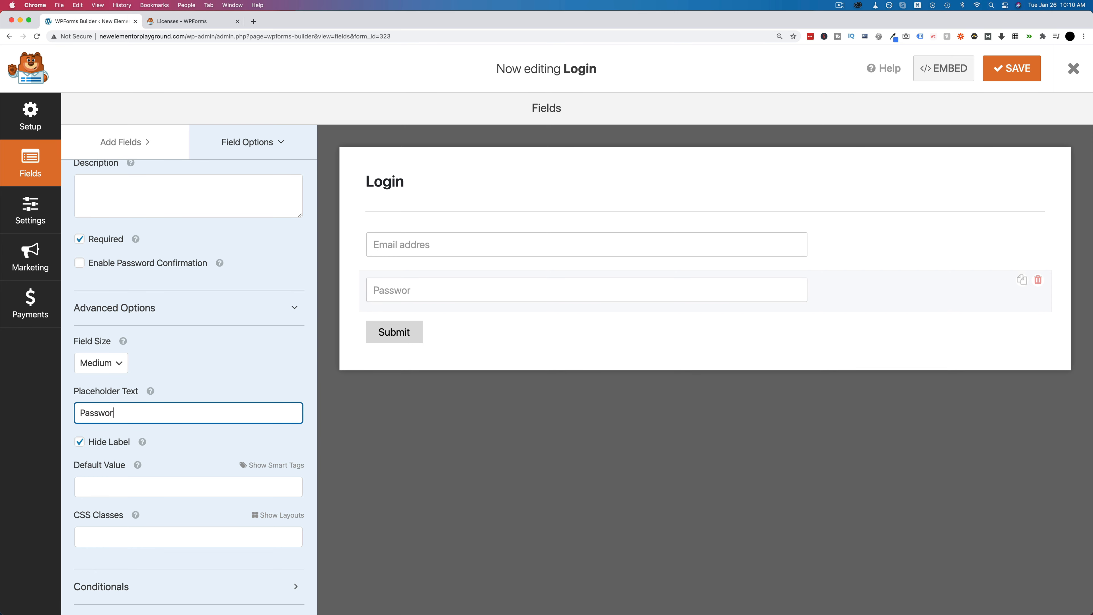
text(d)
scroll(256, 361, down, 1)
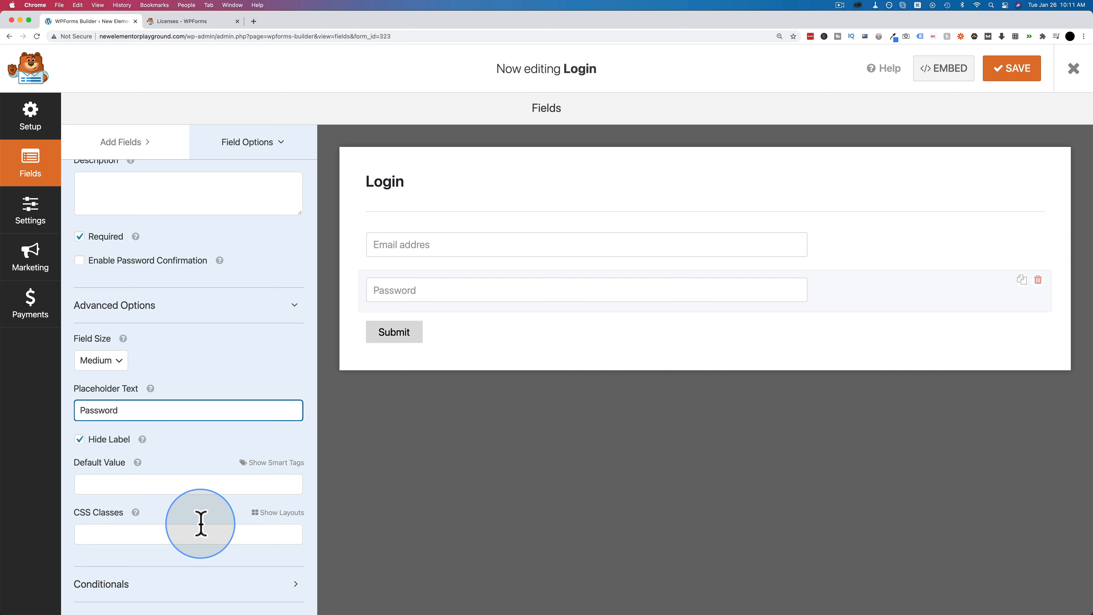
click(119, 361)
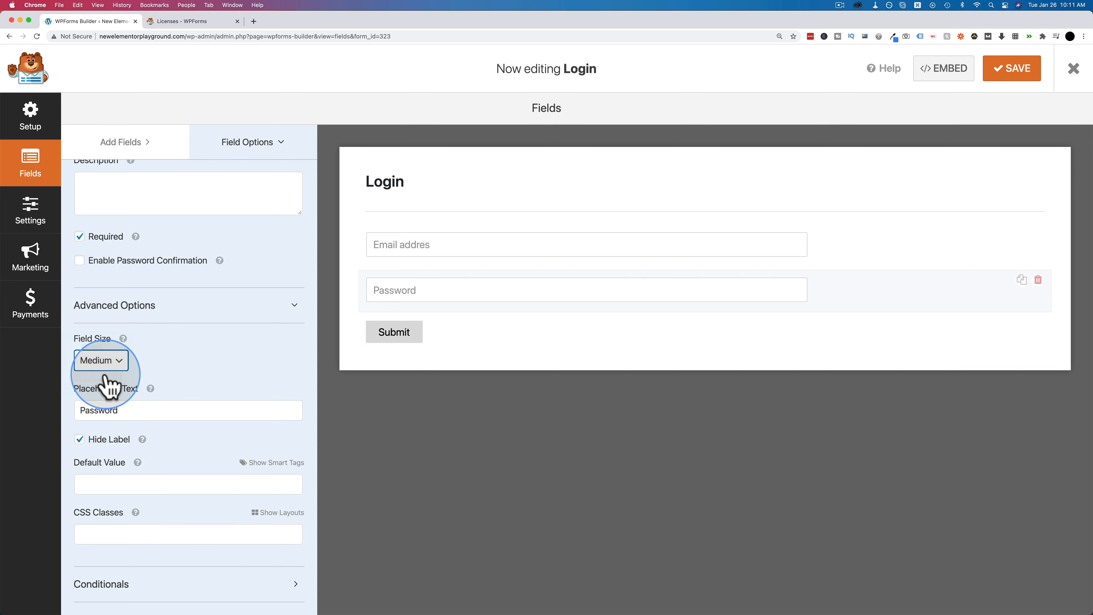
click(114, 364)
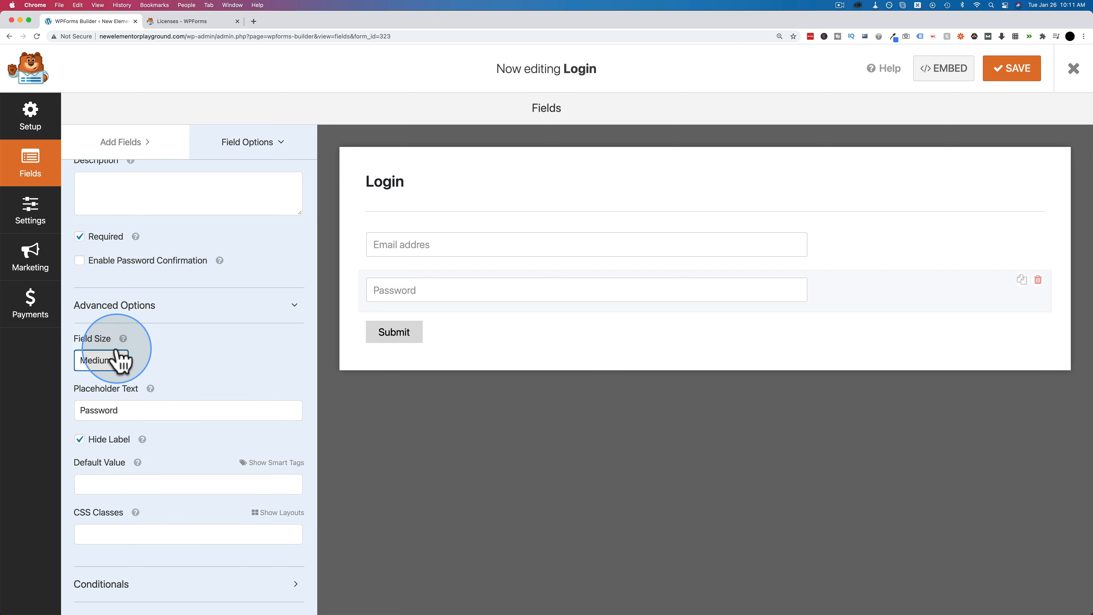
click(130, 590)
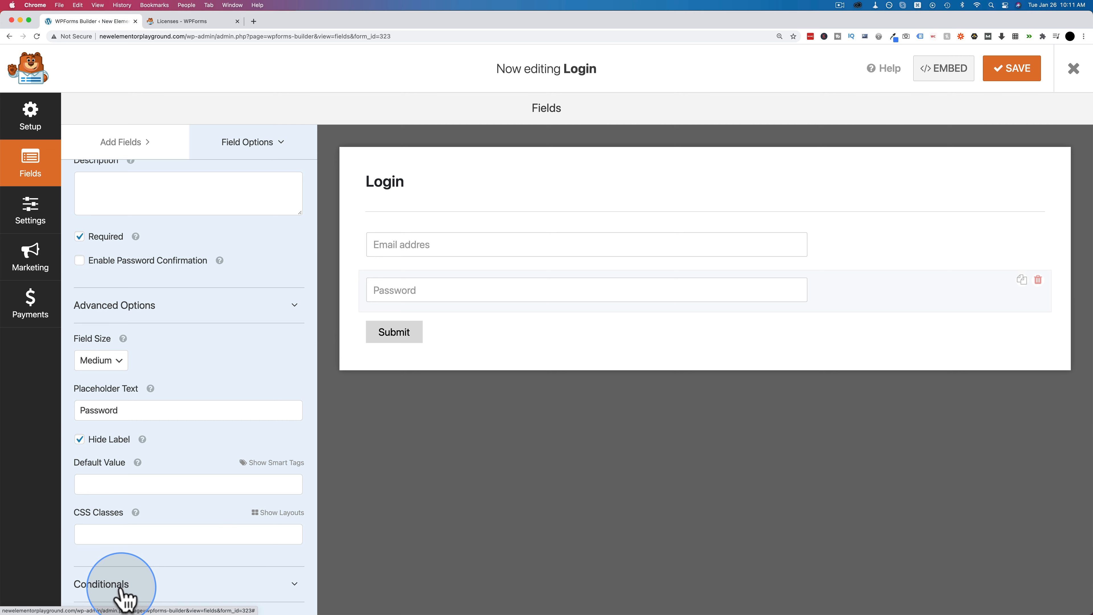
click(212, 316)
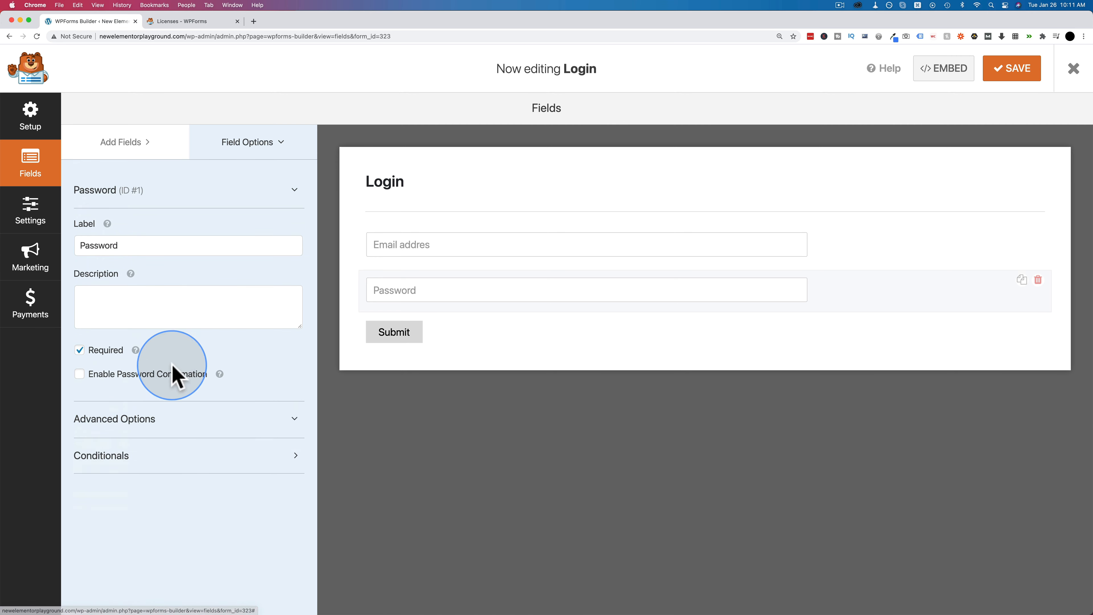
- Enable conditional logic on the Password field, then disable it again, confirming rule removal
click(153, 467)
click(80, 489)
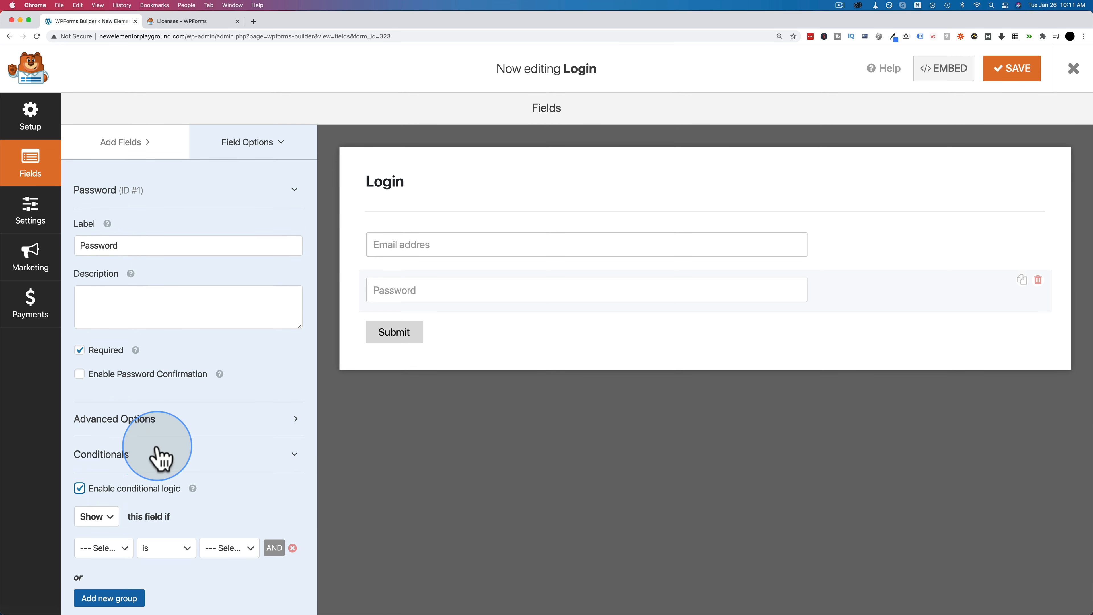
scroll(159, 459, down, 1)
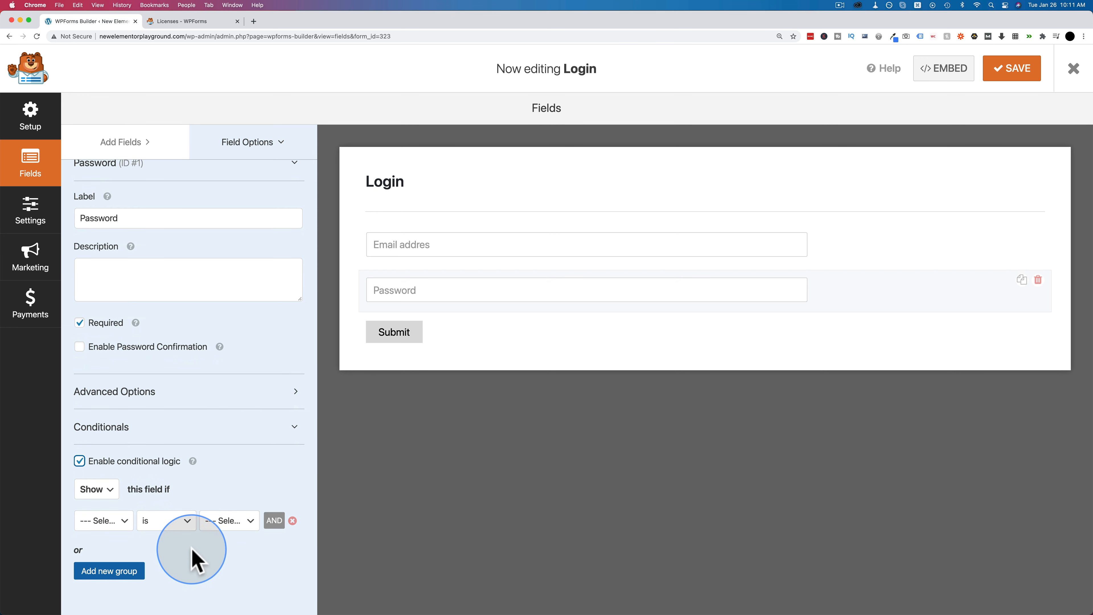
click(79, 462)
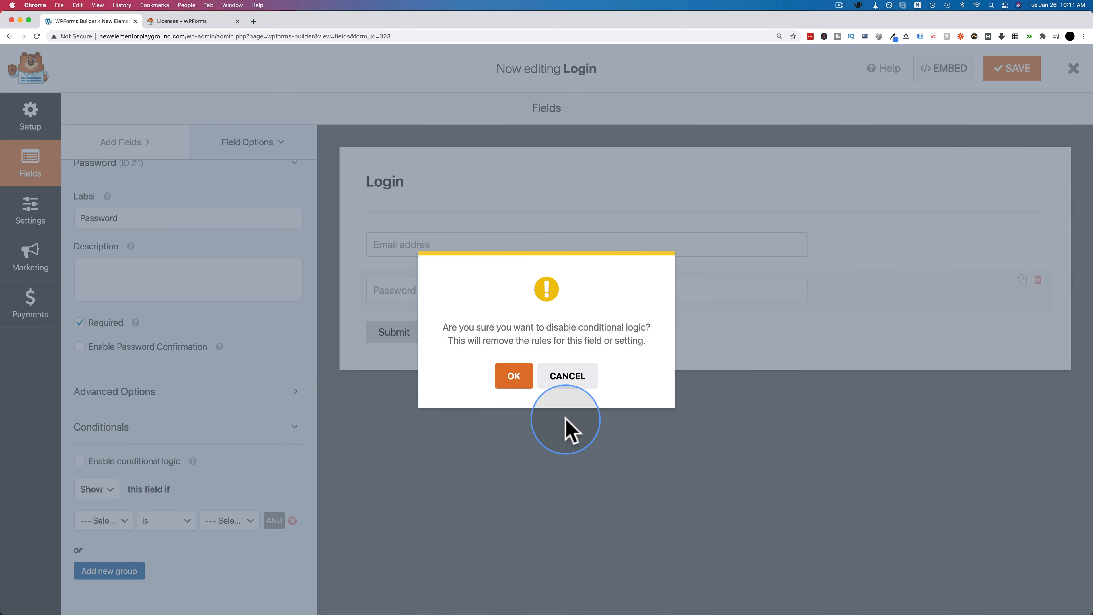
click(517, 375)
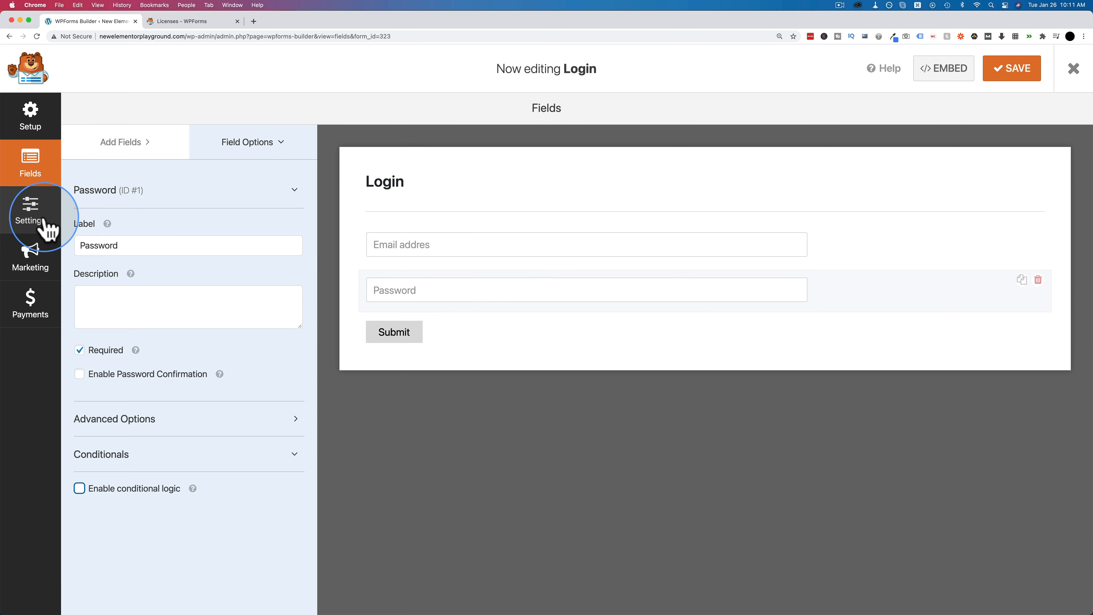
- Open the Login form's General settings and select the Submit button text for editing
click(31, 211)
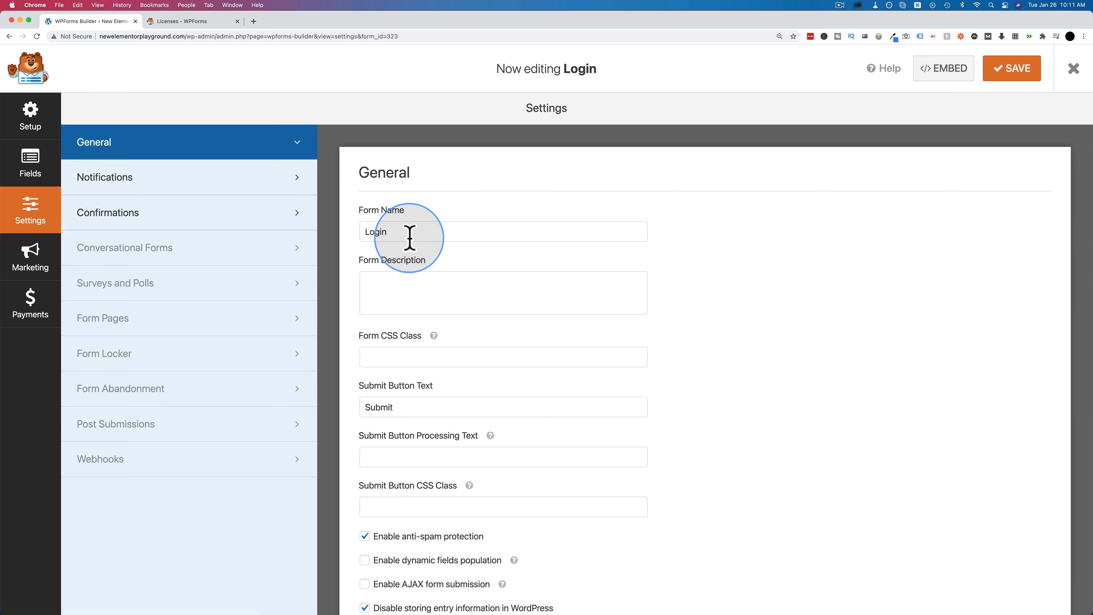
scroll(407, 215, down, 1)
scroll(405, 267, down, 2)
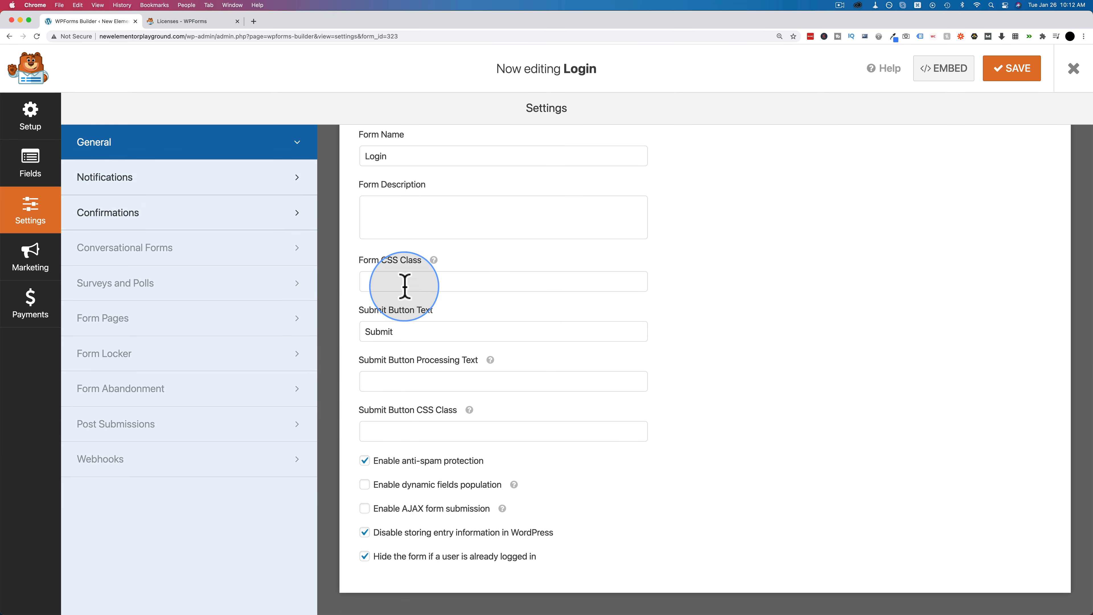
double_click(389, 340)
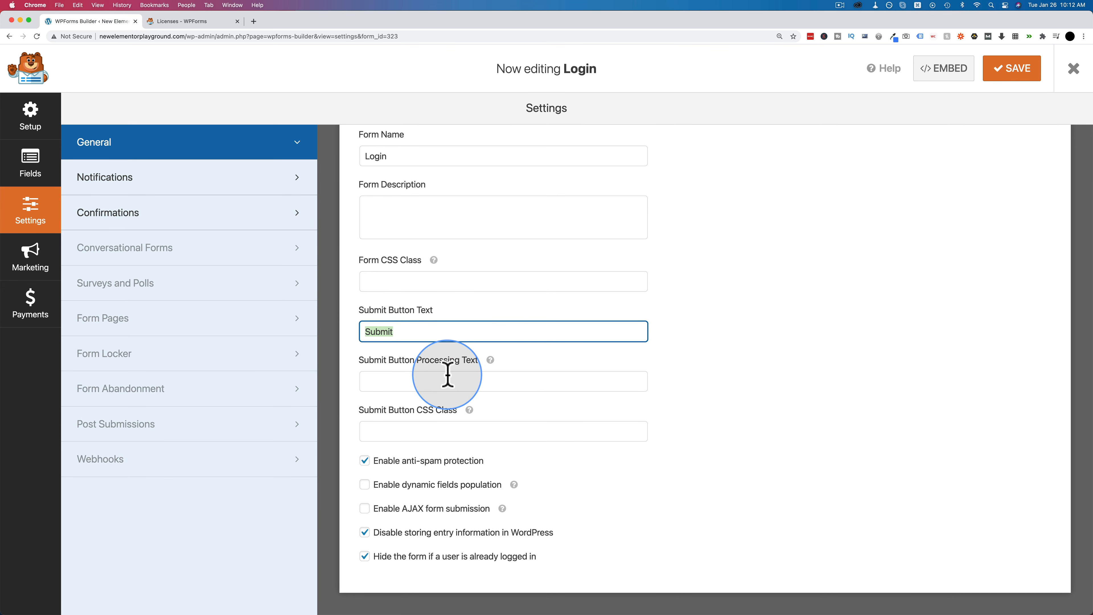
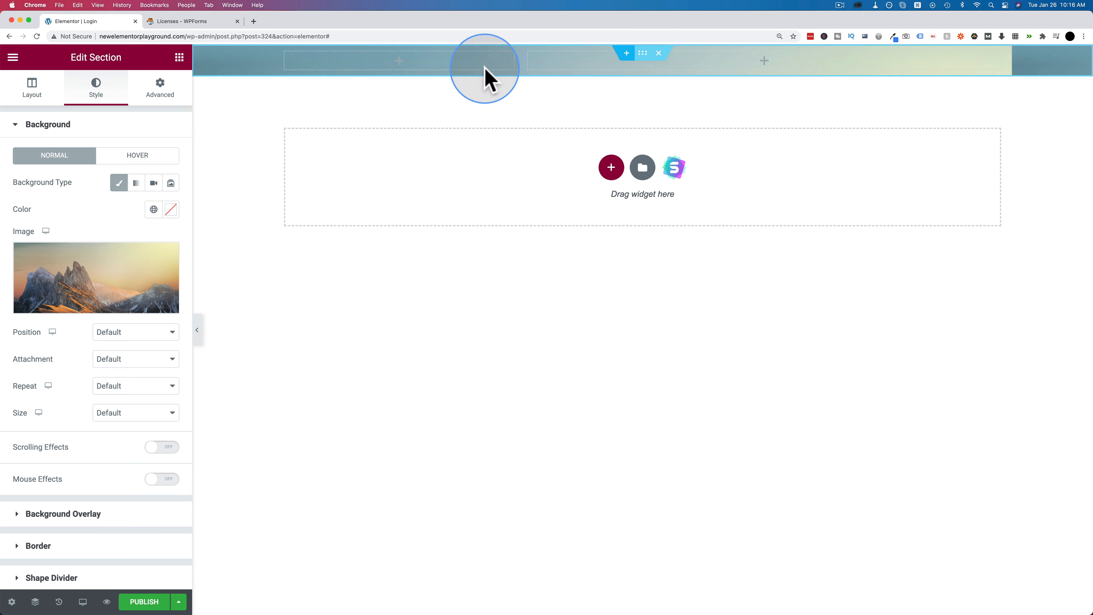
- Set the mountain section's Content Width to Full Width and Height to Fit To Screen
click(33, 93)
click(108, 161)
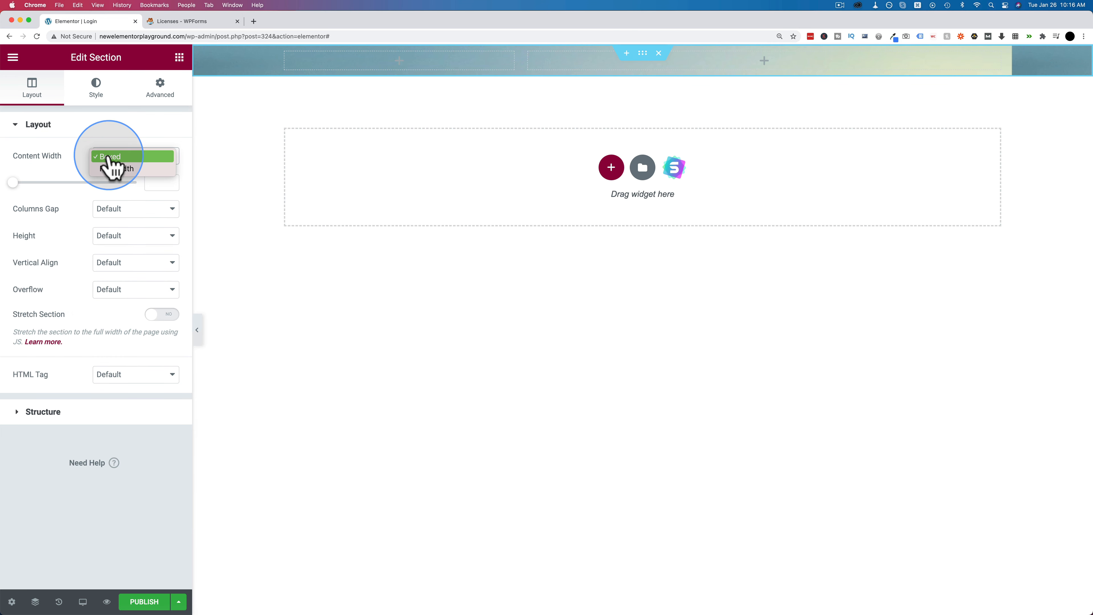
click(133, 160)
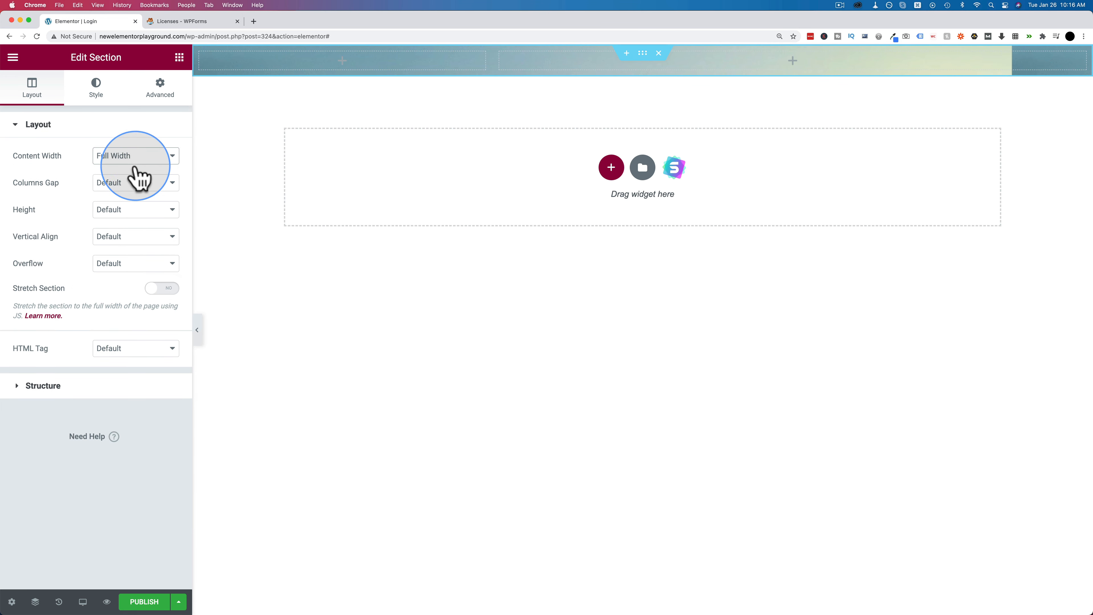
click(128, 210)
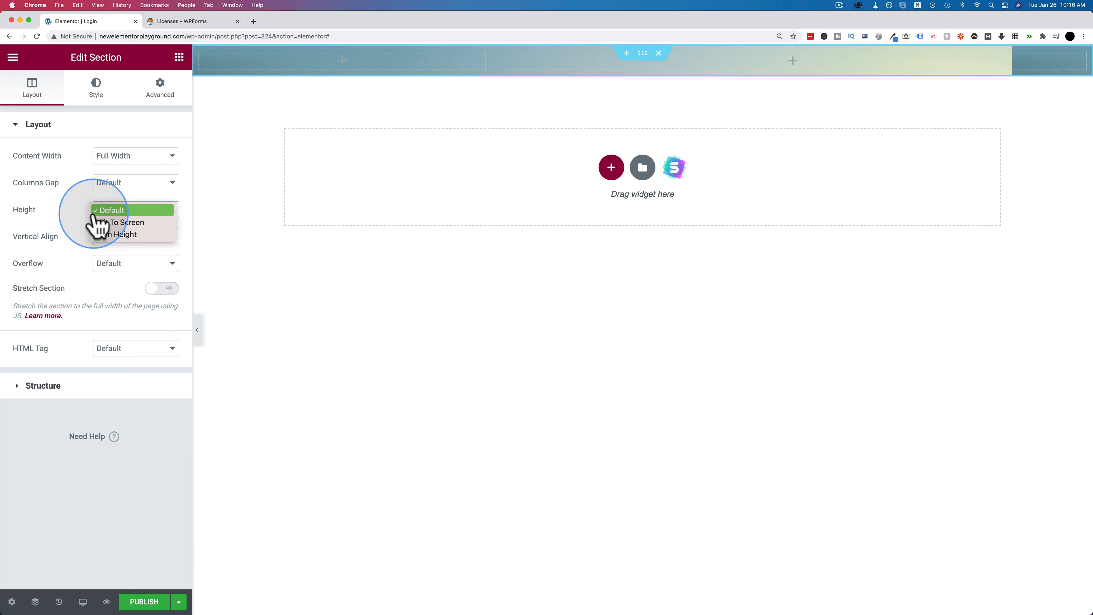
click(125, 222)
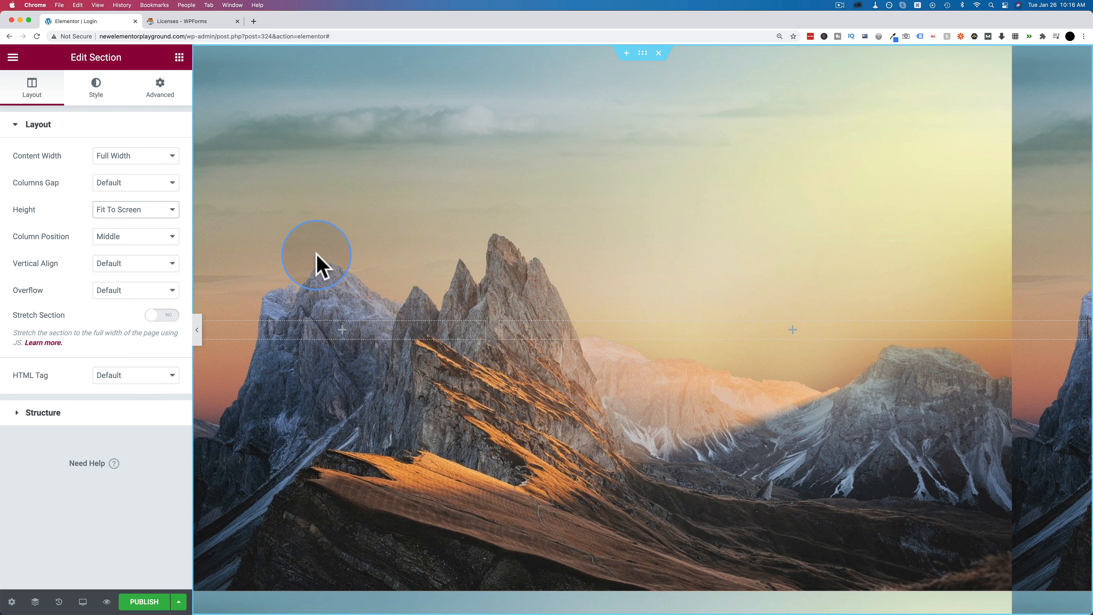
- Set the section background image to No-repeat with Cover size
click(97, 91)
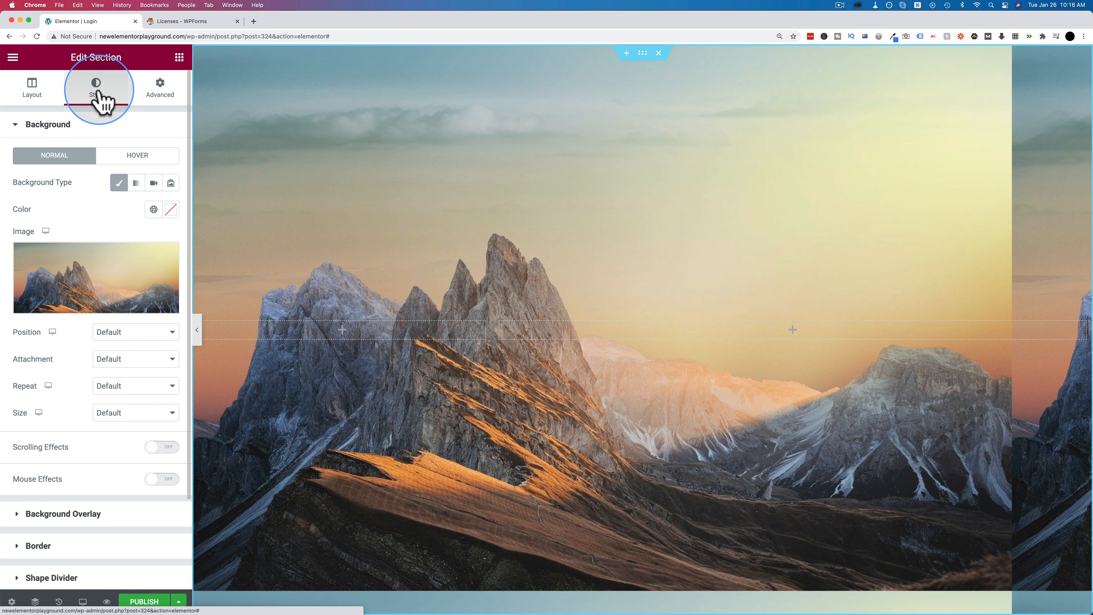
scroll(81, 325, down, 4)
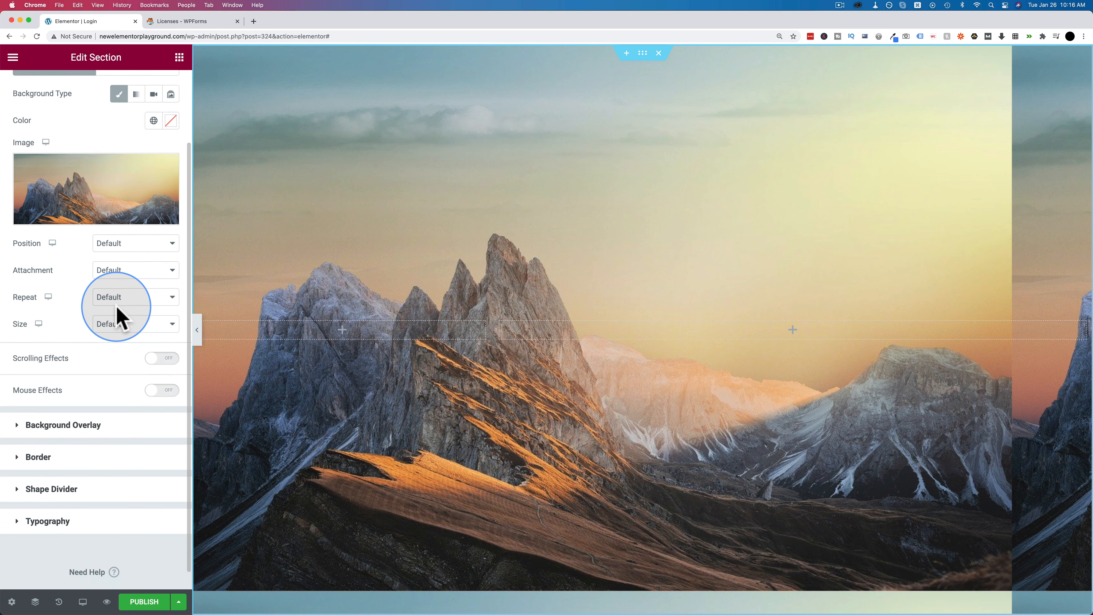
click(115, 302)
click(121, 310)
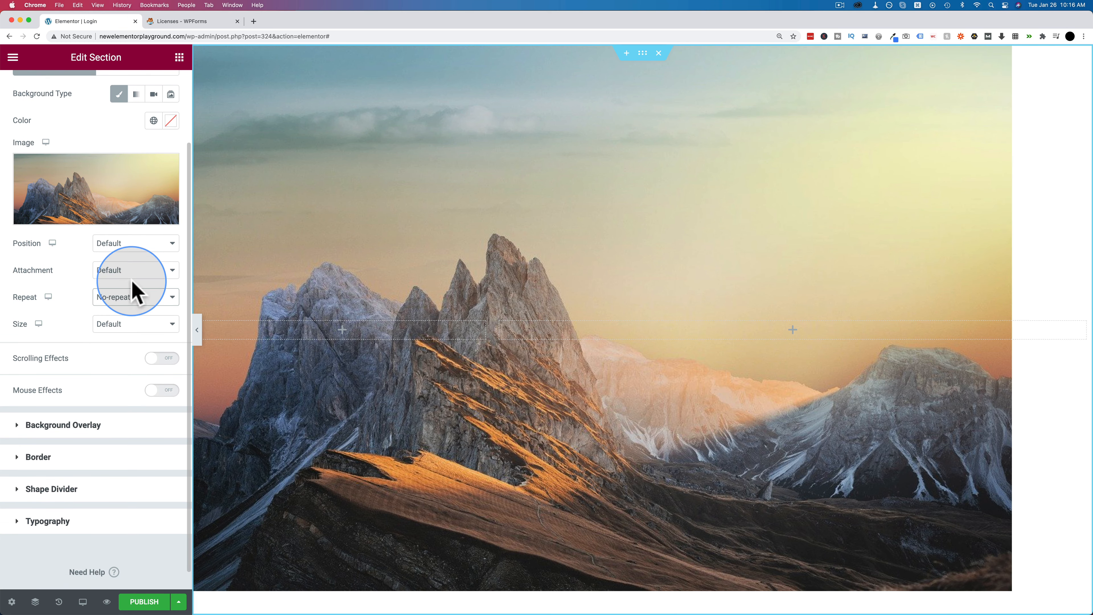
click(129, 332)
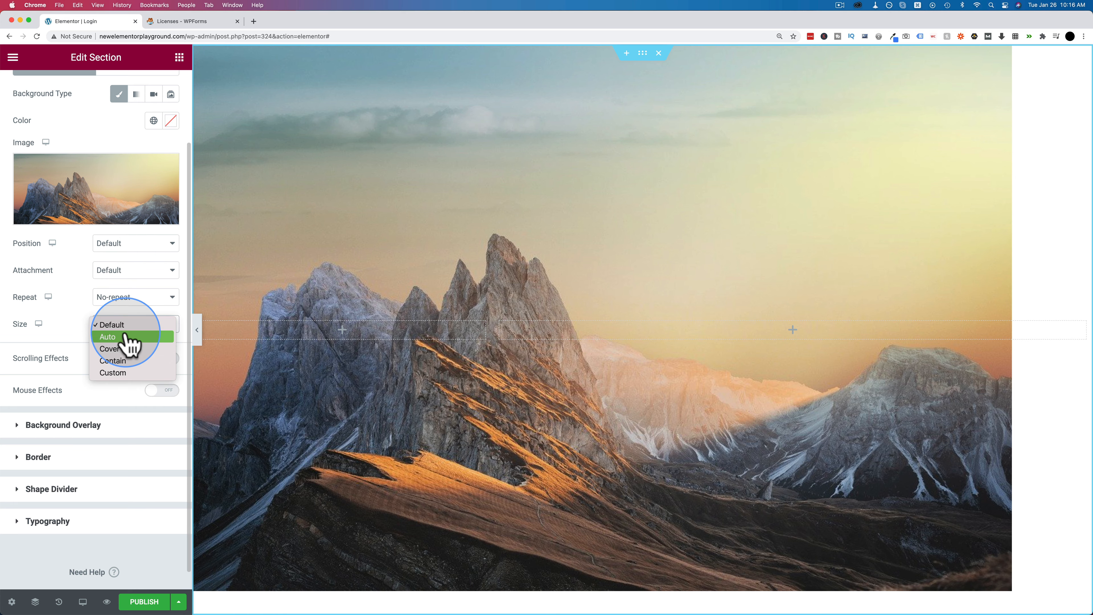
click(117, 354)
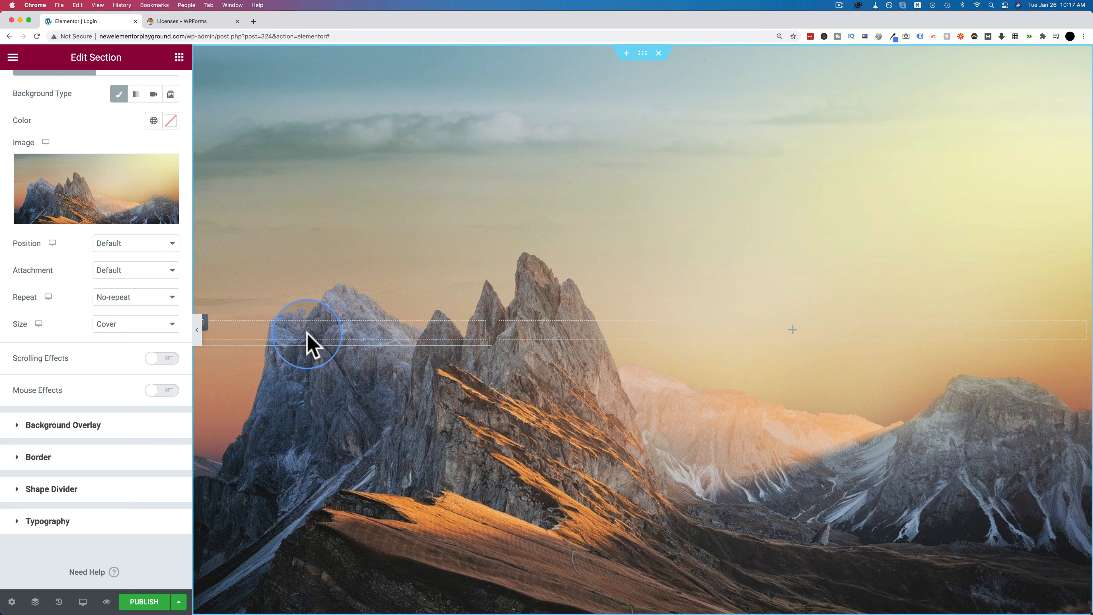
click(307, 344)
click(171, 100)
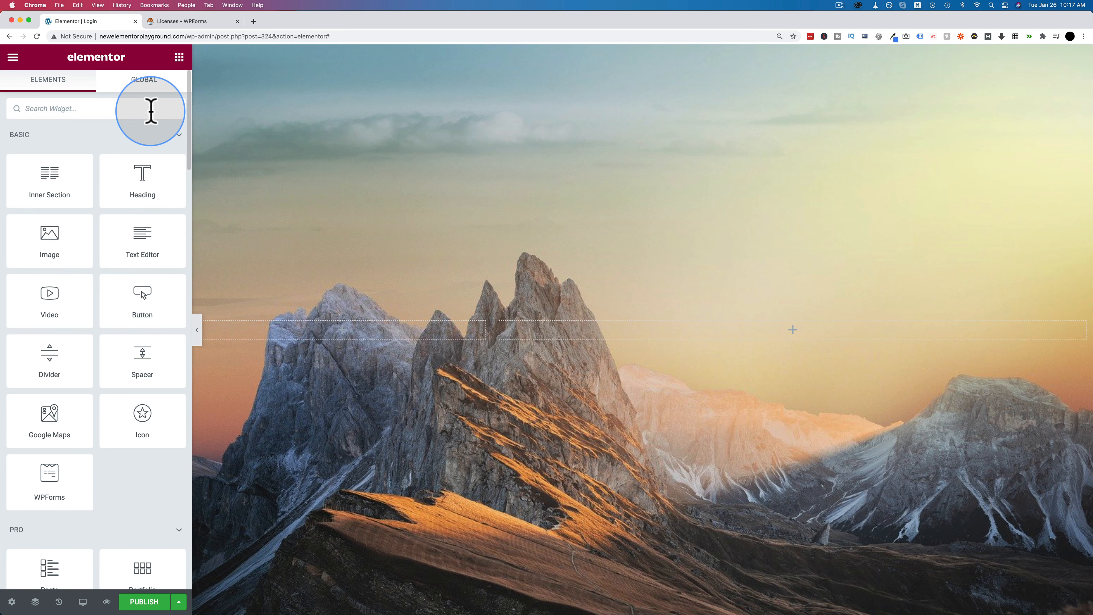
- Place a WPForms widget showing the Login form in the left column, and drop a heading into the right column
text(wpform)
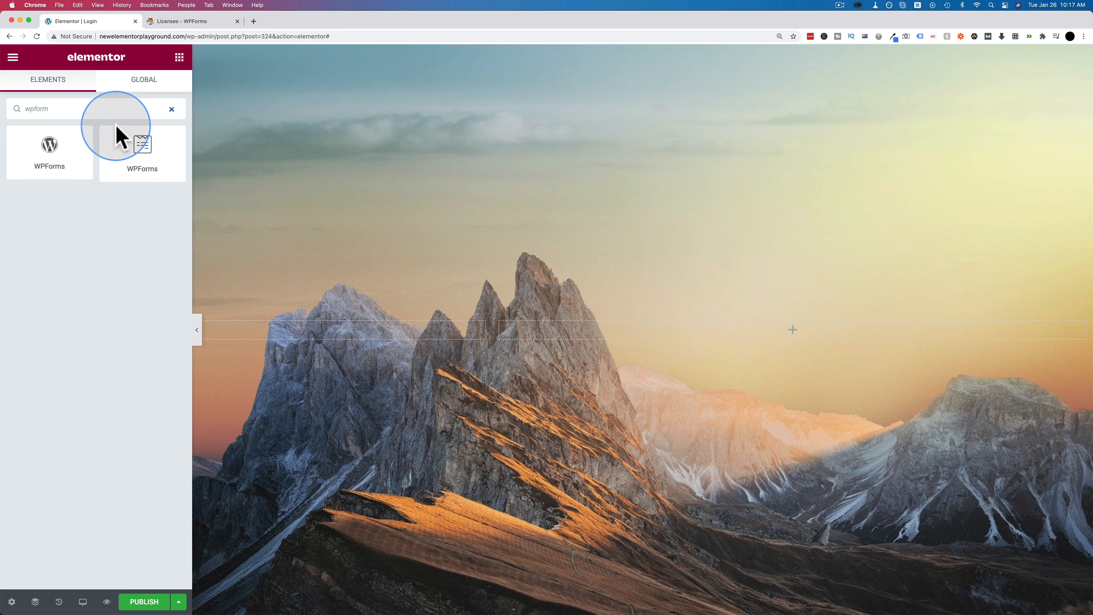
drag(118, 135, 324, 347)
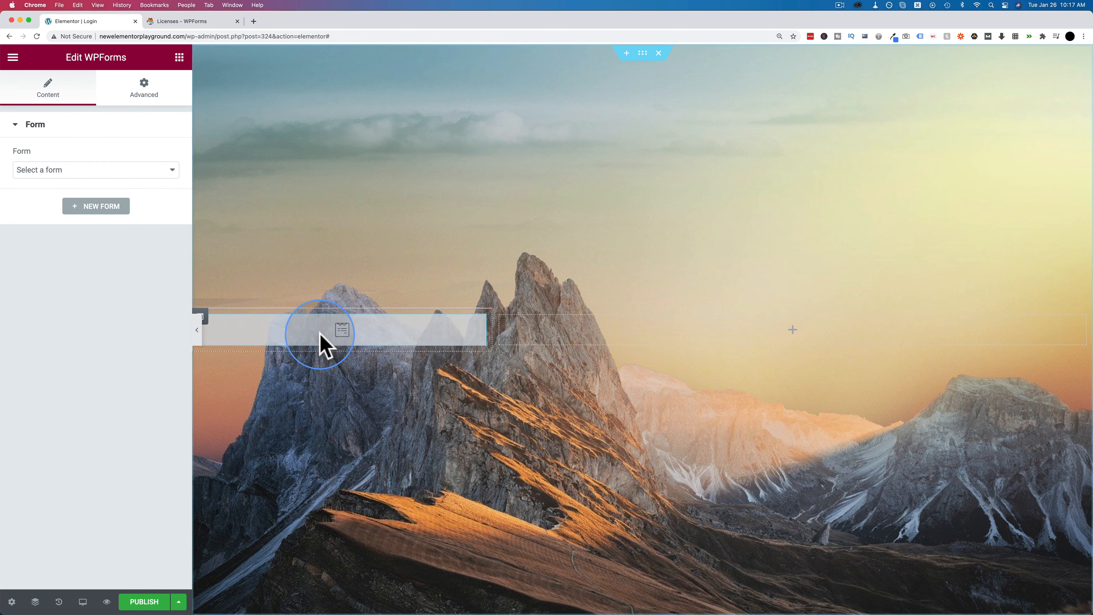
click(323, 355)
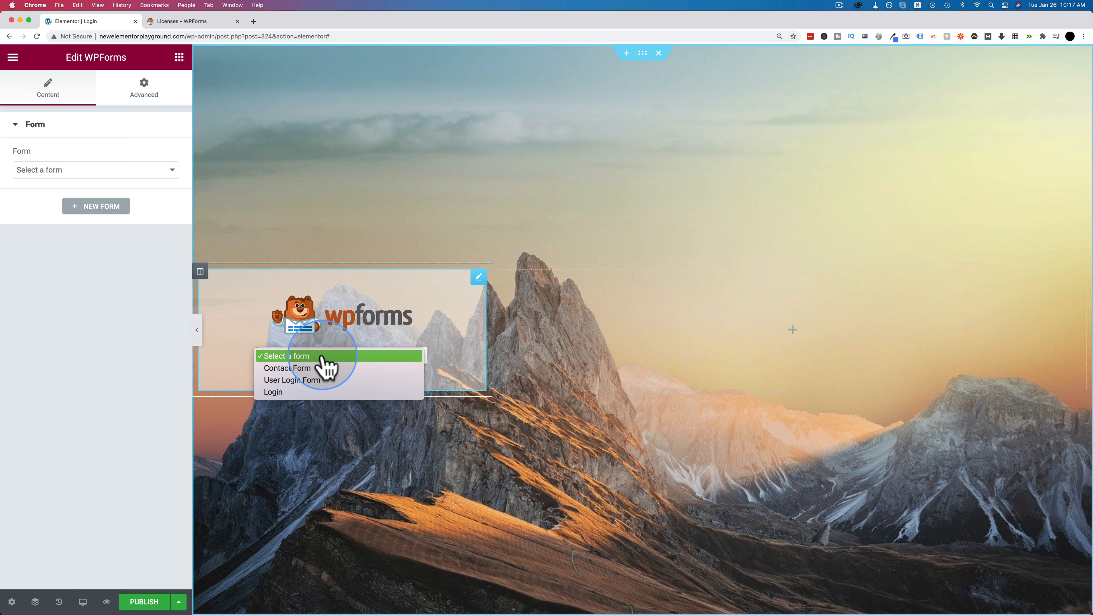
click(300, 392)
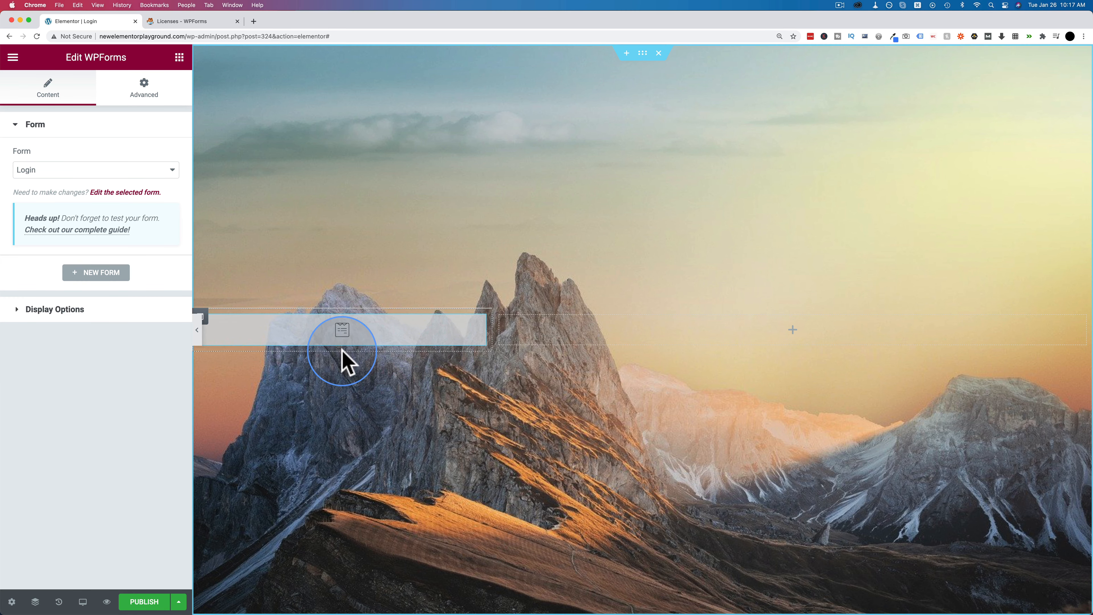
click(179, 58)
drag(124, 173, 703, 322)
- Replace the heading text with "login to see what's new!" and center it
triple_click(703, 322)
text(login to see what's new!)
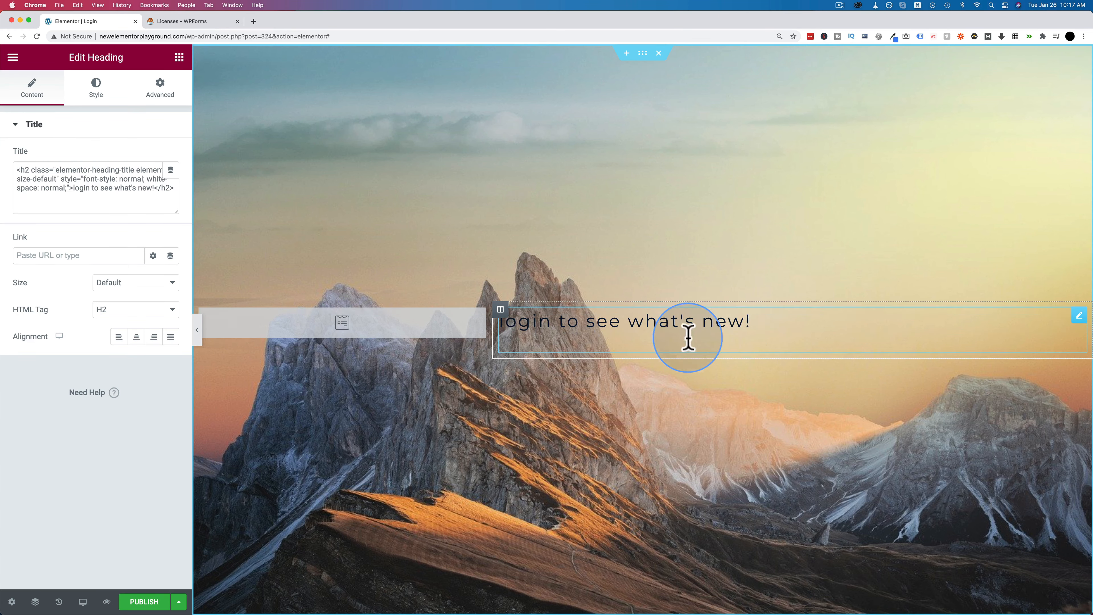
click(137, 336)
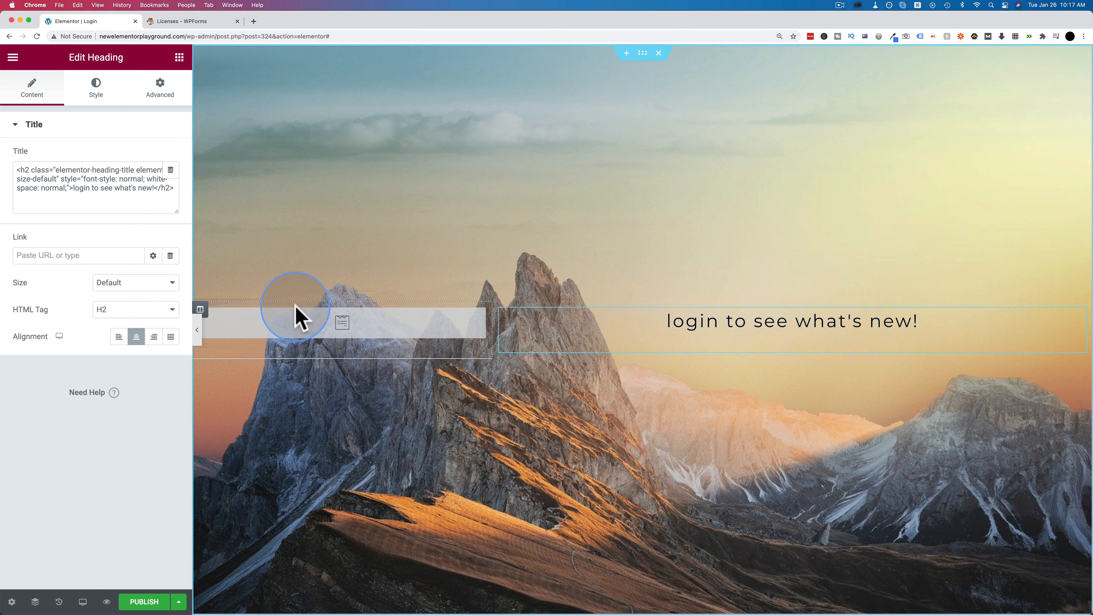
- Give the form column a Classic #FFFFFF background, then publish and preview the page
click(201, 310)
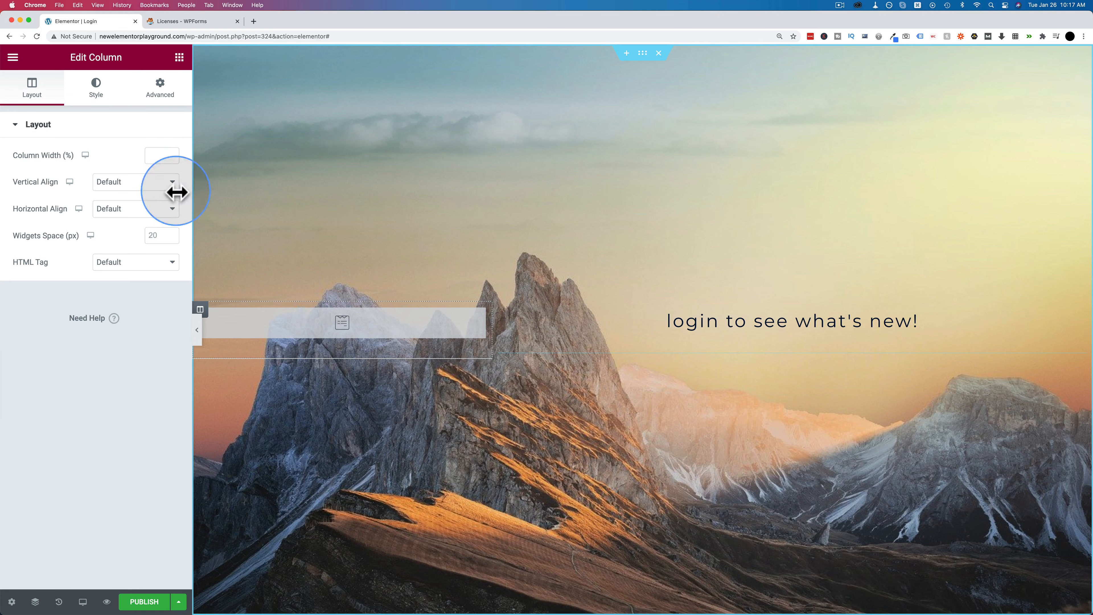
click(112, 102)
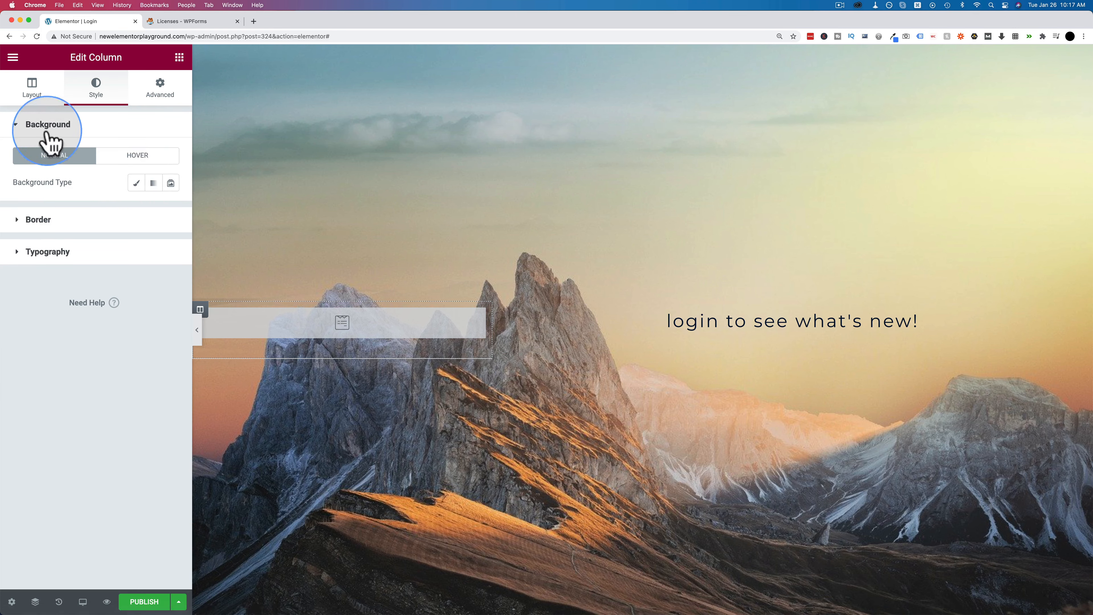
click(135, 183)
click(171, 209)
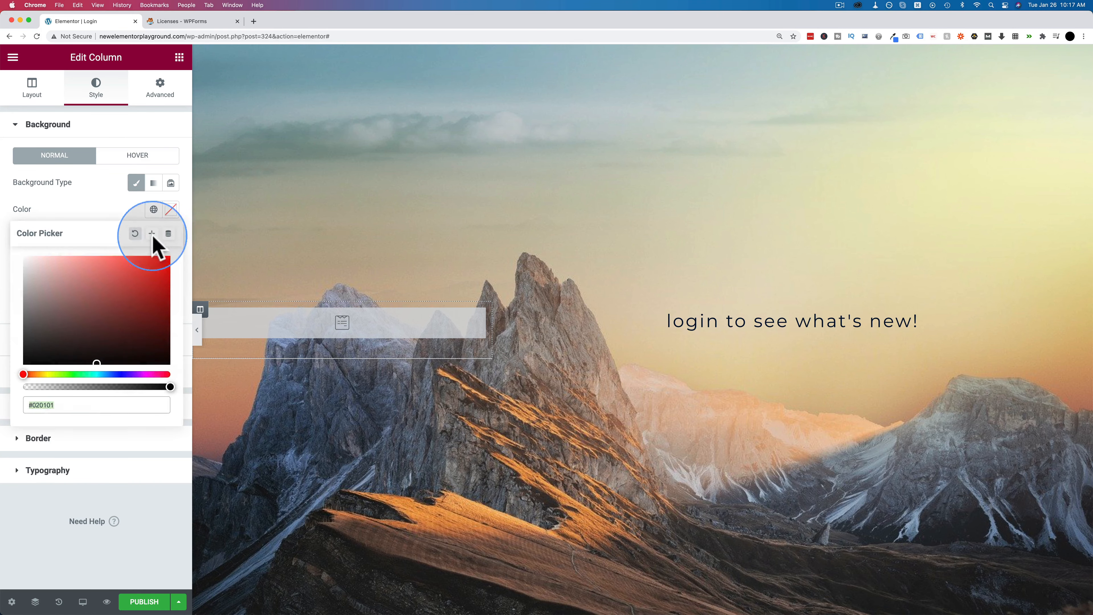
drag(4, 258, 1, 255)
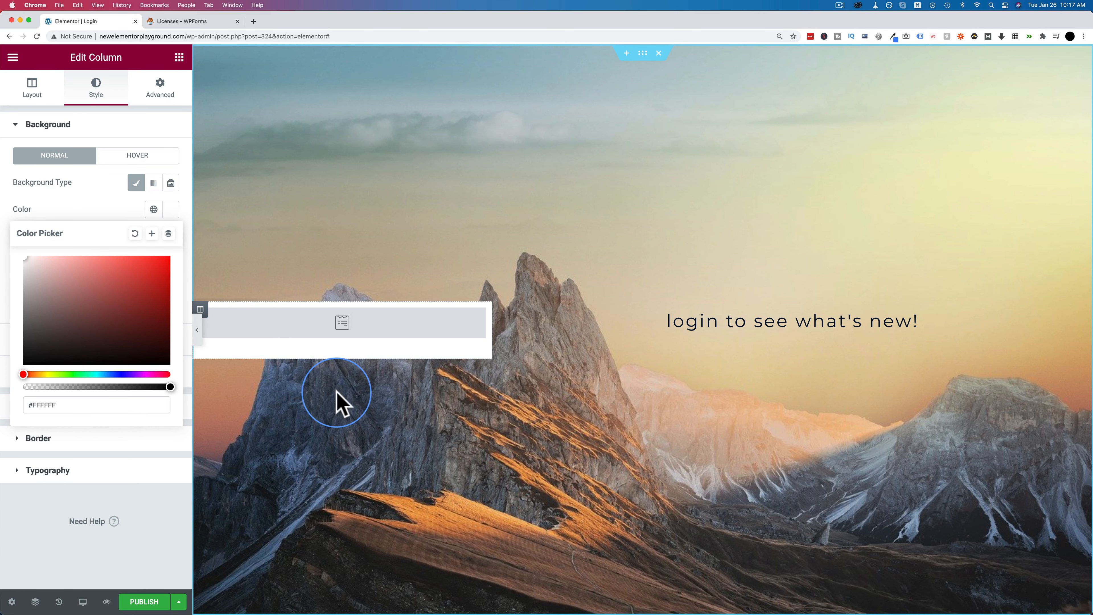
click(133, 602)
click(107, 603)
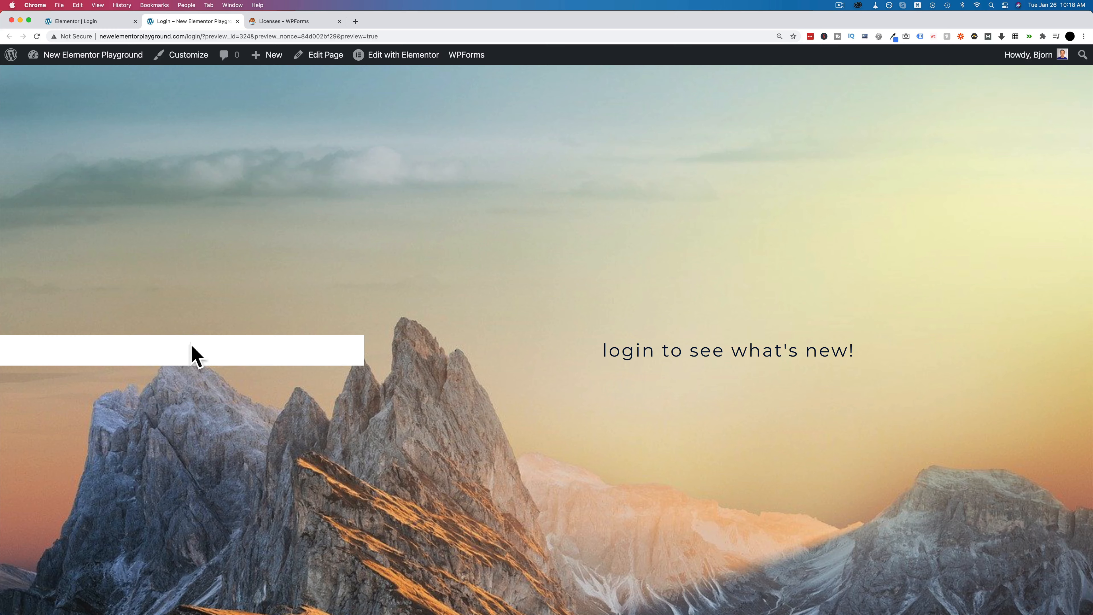
- Toggle the hide-from-logged-in-users option in the WPForms Login form's General settings, save, and return to the preview
mouse_move(74, 64)
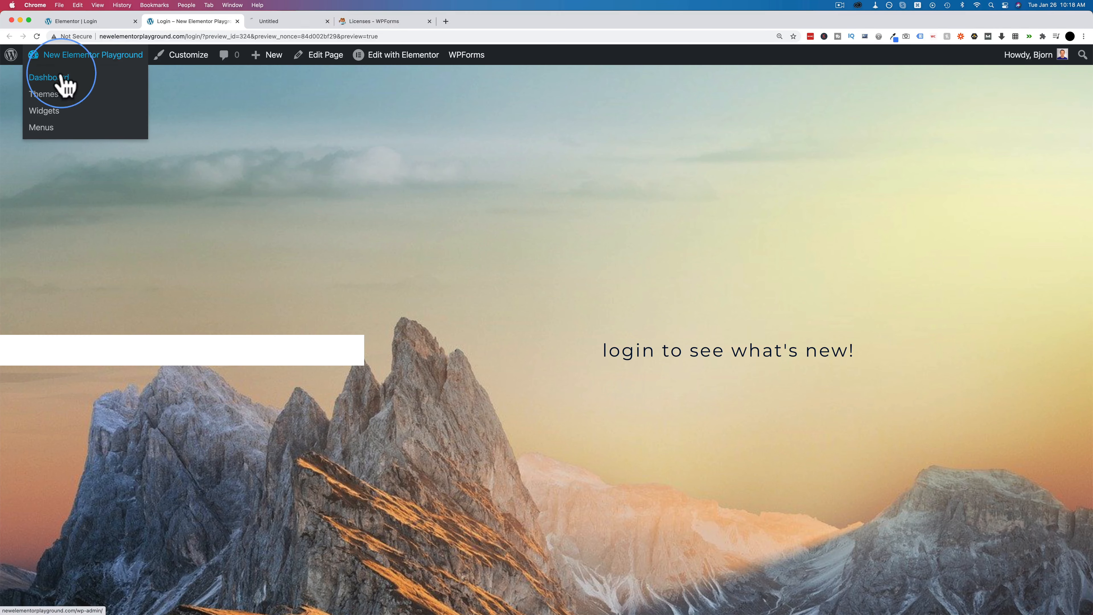
click(284, 22)
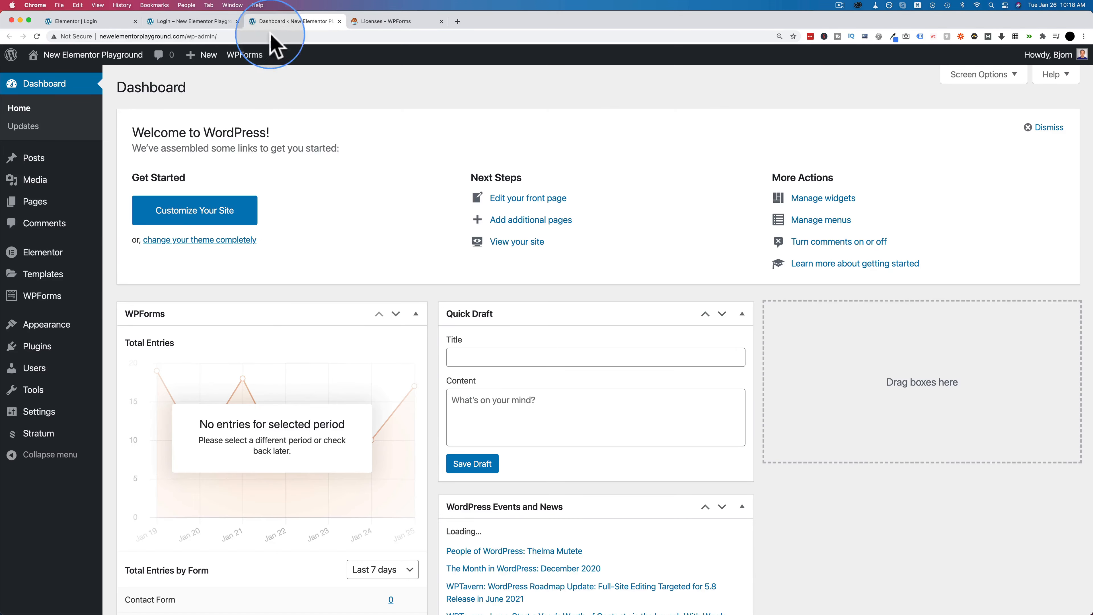
click(46, 298)
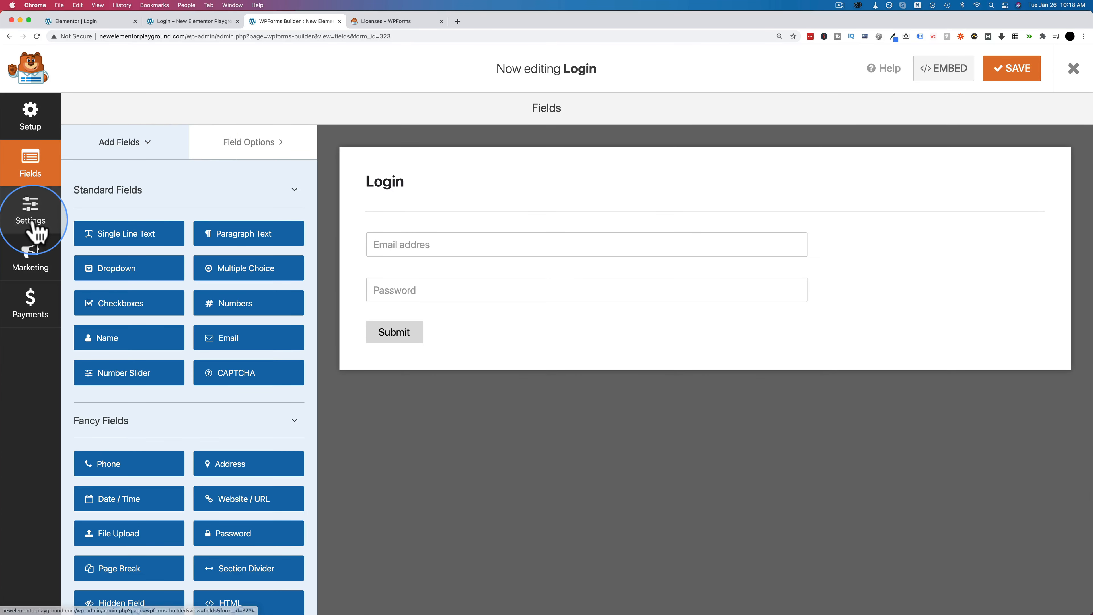
click(37, 233)
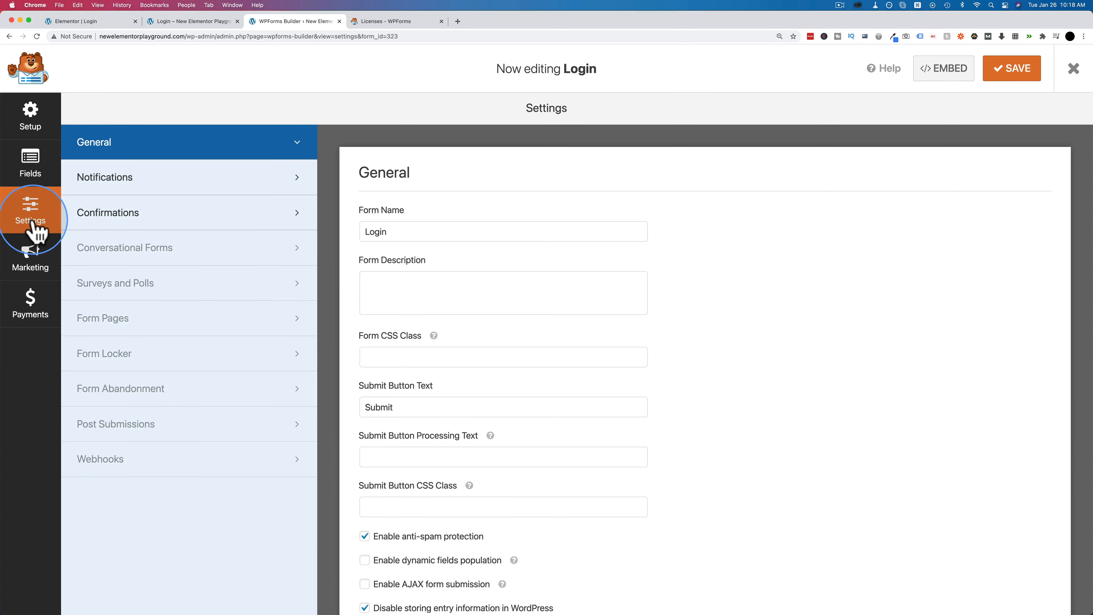
scroll(327, 329, down, 3)
click(364, 556)
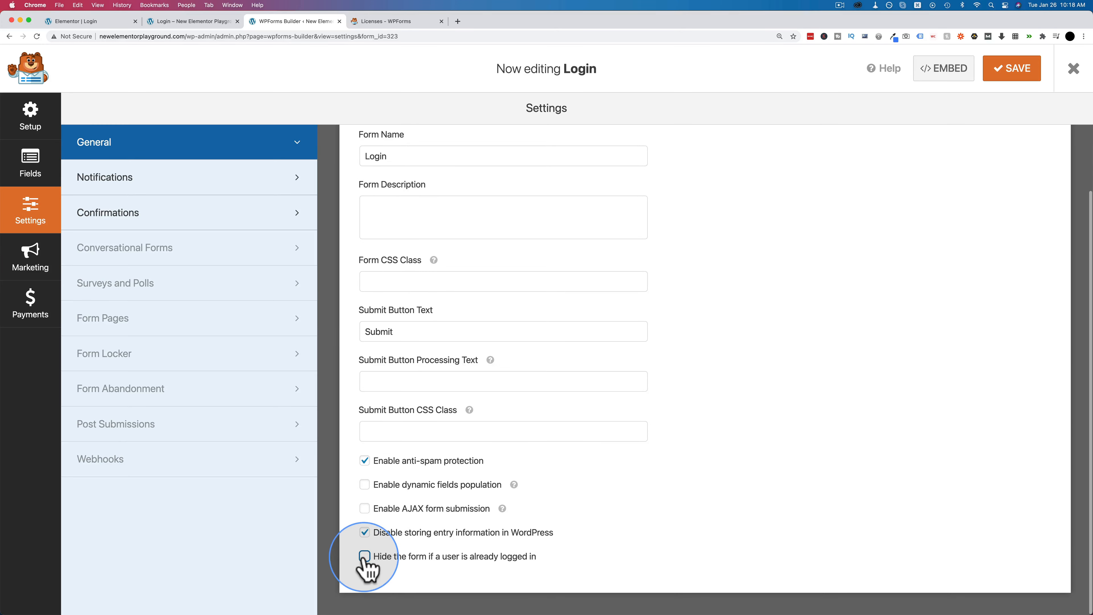
click(1021, 77)
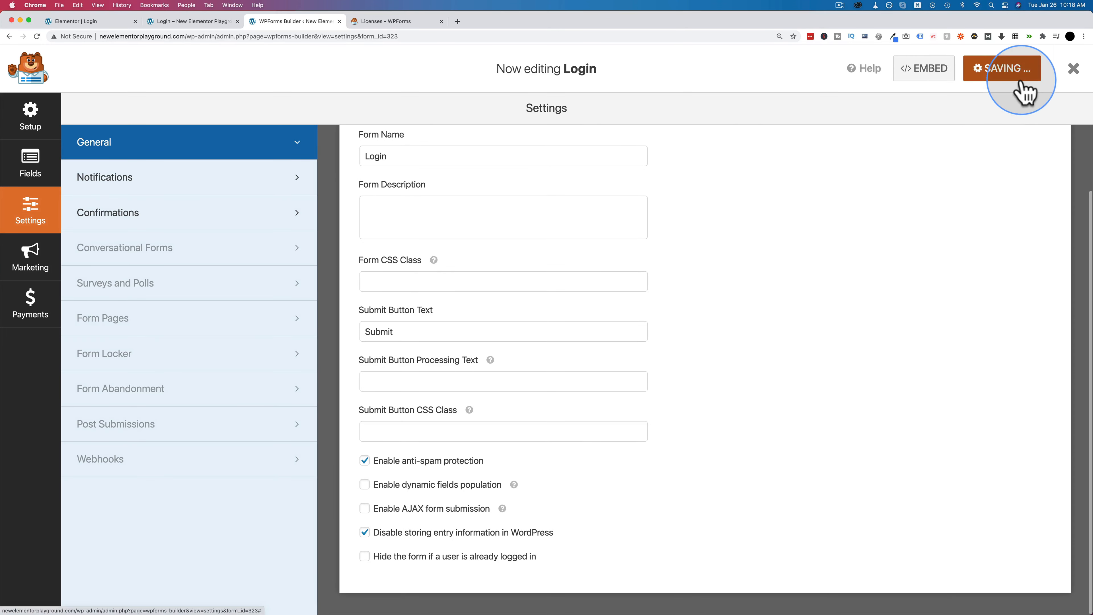
click(214, 24)
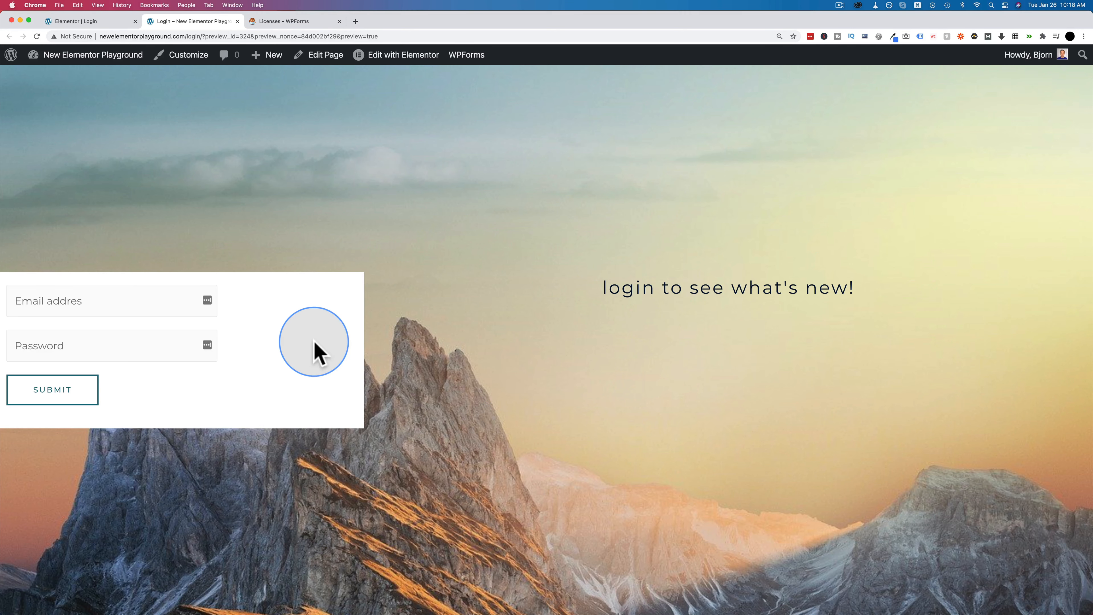
- In the Elementor editor, set the mountain section's Column Position to Stretch
click(104, 21)
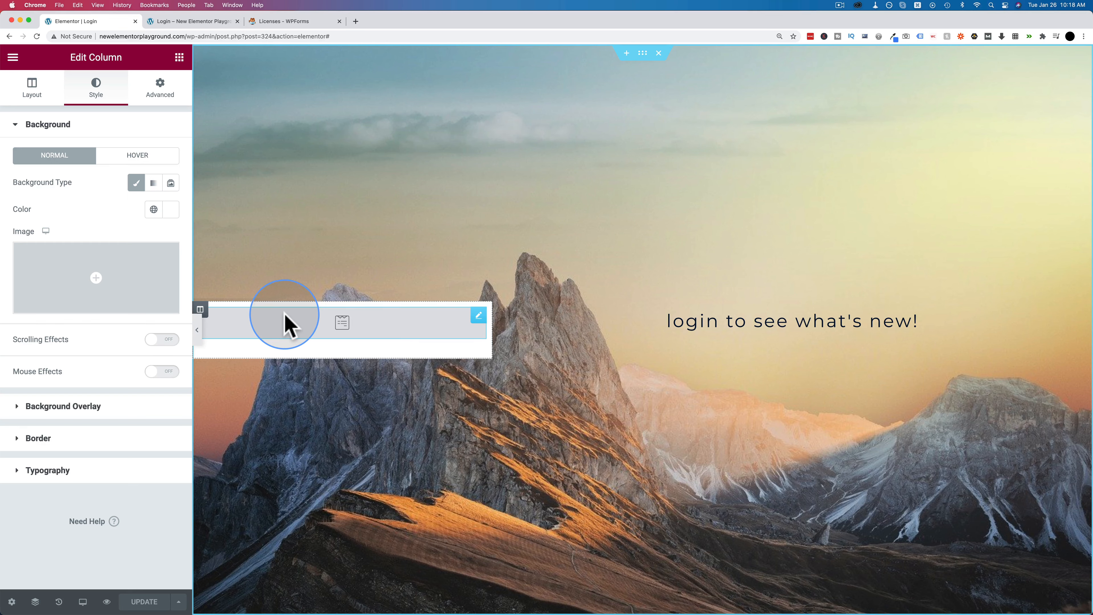
click(643, 55)
click(33, 91)
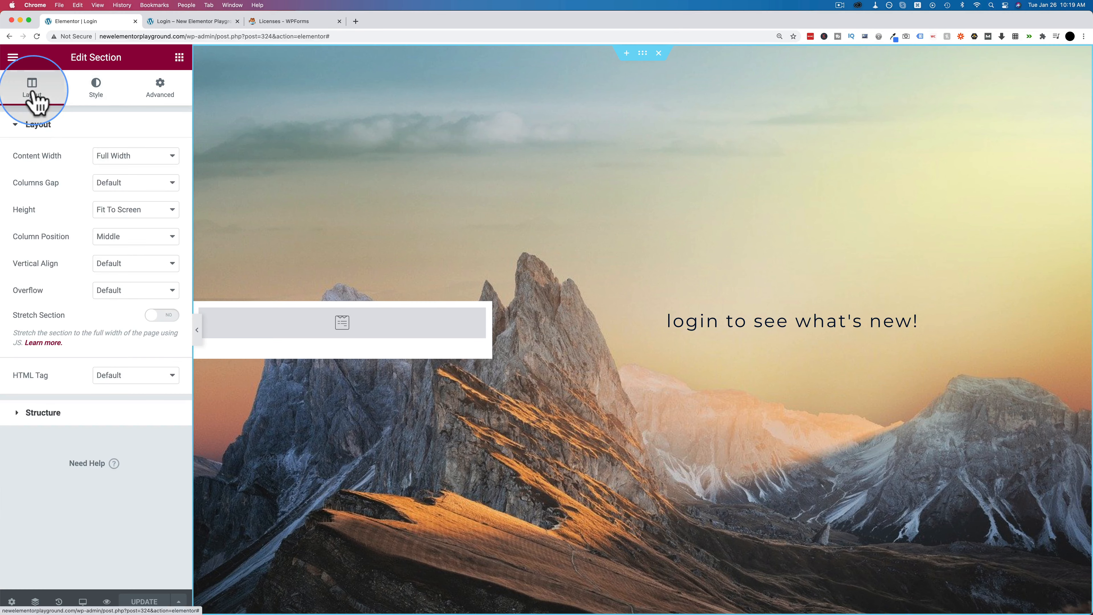
click(111, 241)
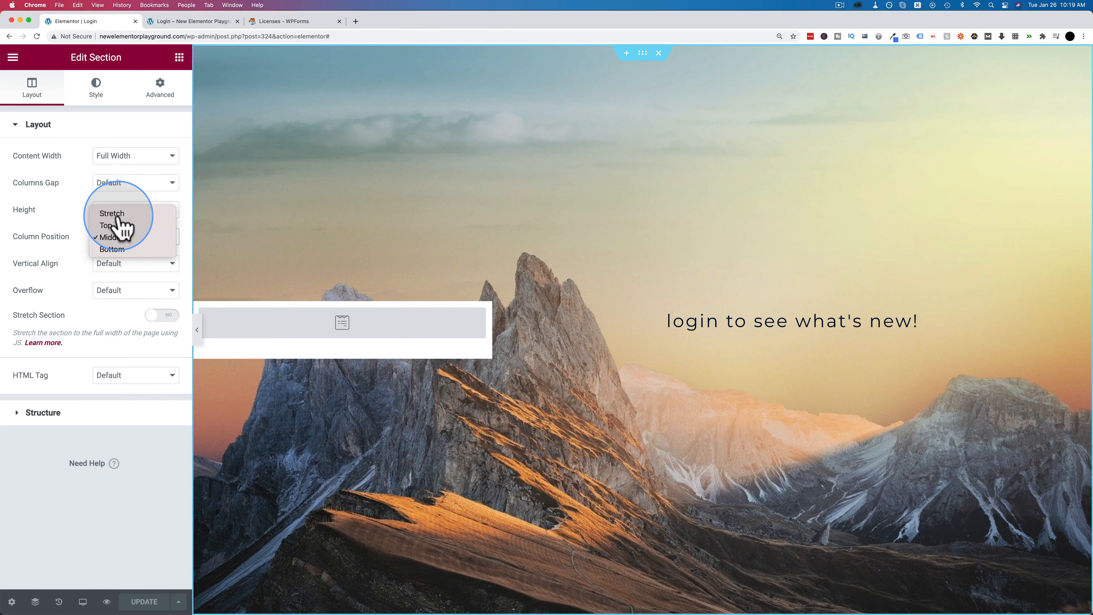
click(117, 215)
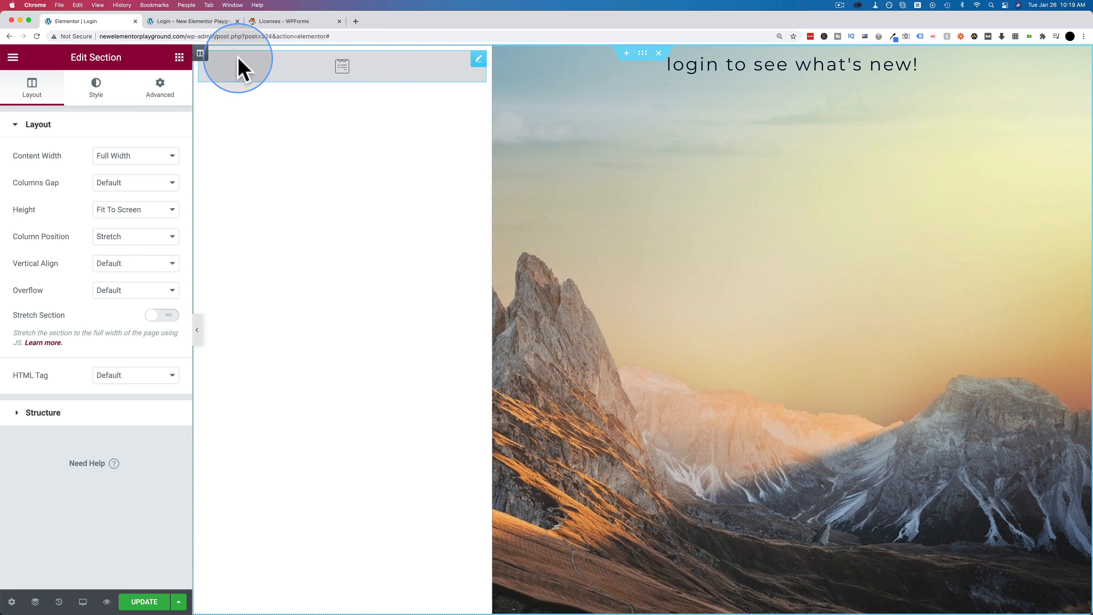
- Set Vertical Align to Middle for both the left and right columns
click(199, 54)
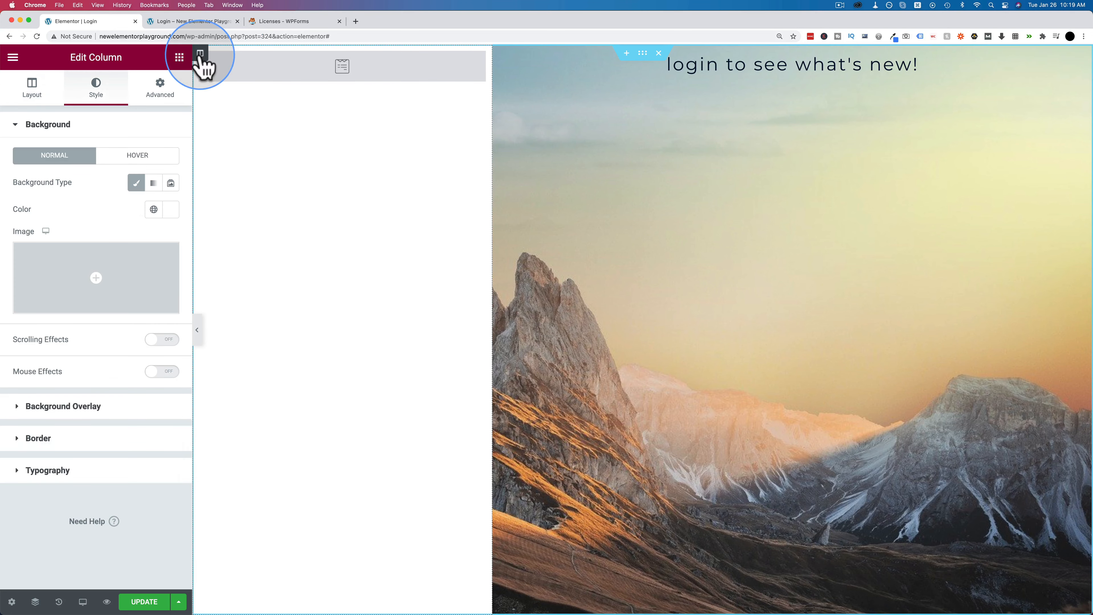
click(37, 88)
click(111, 182)
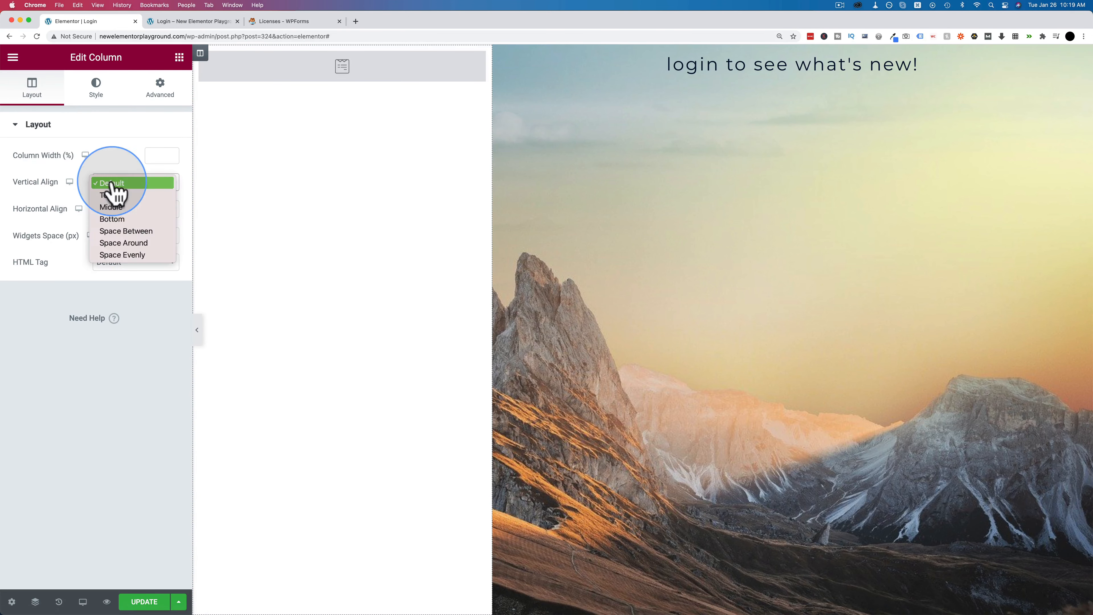
click(114, 207)
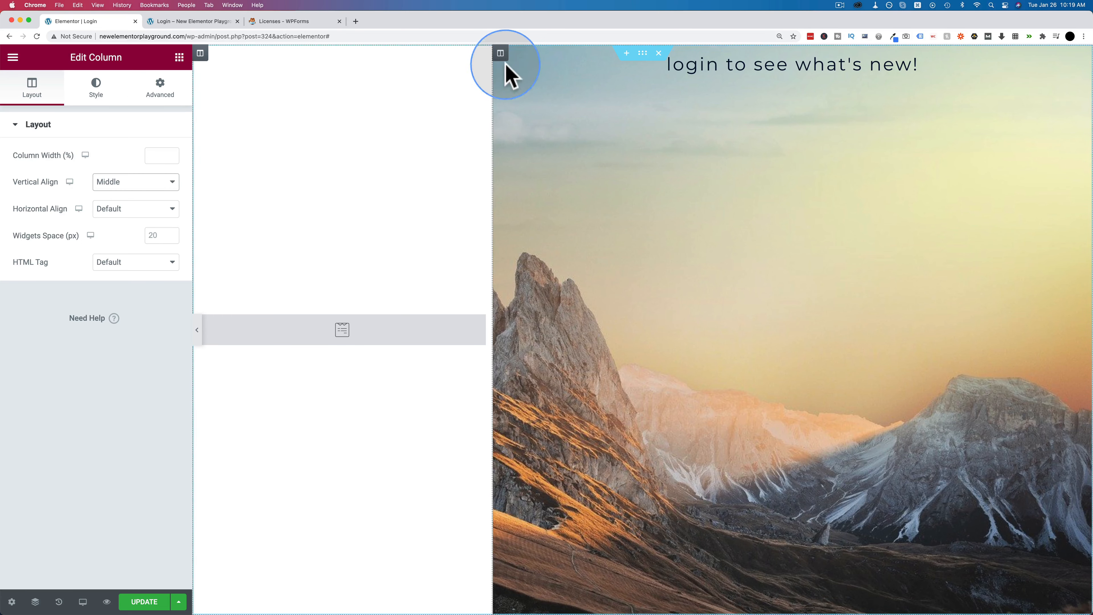
click(115, 187)
click(115, 208)
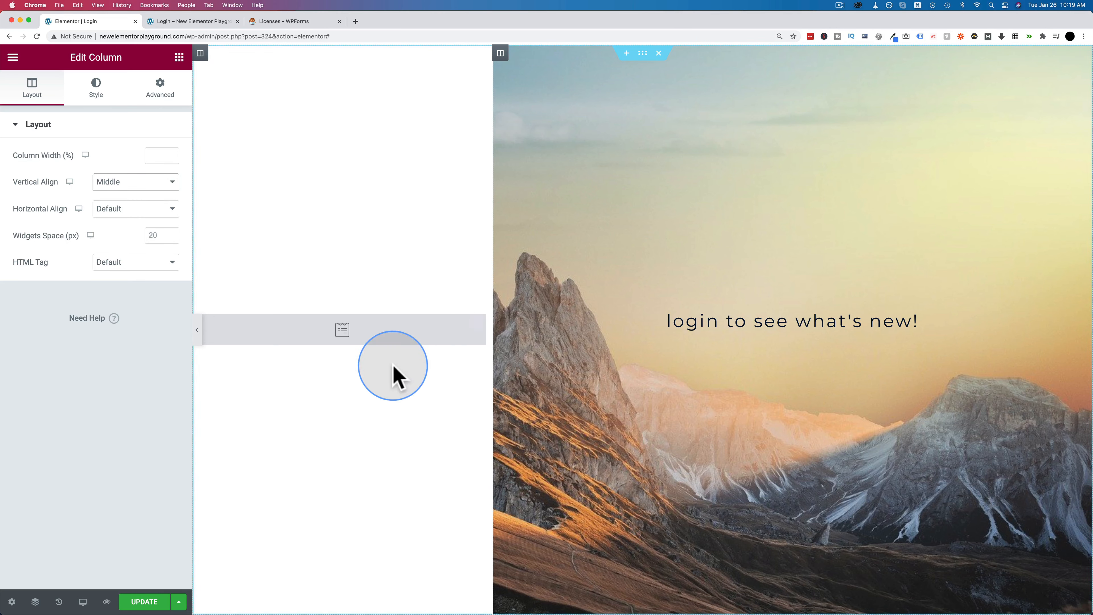
click(163, 92)
- Add an Image widget above the form showing the Mountain logo (logo1-dark.png)
click(179, 57)
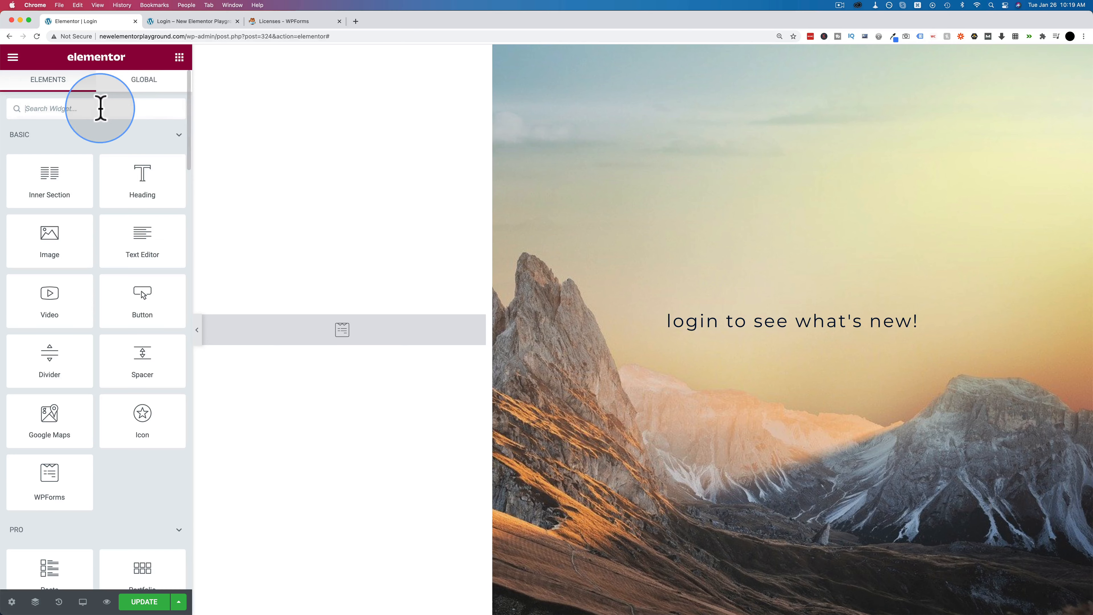
text(im)
drag(67, 155, 332, 331)
click(122, 219)
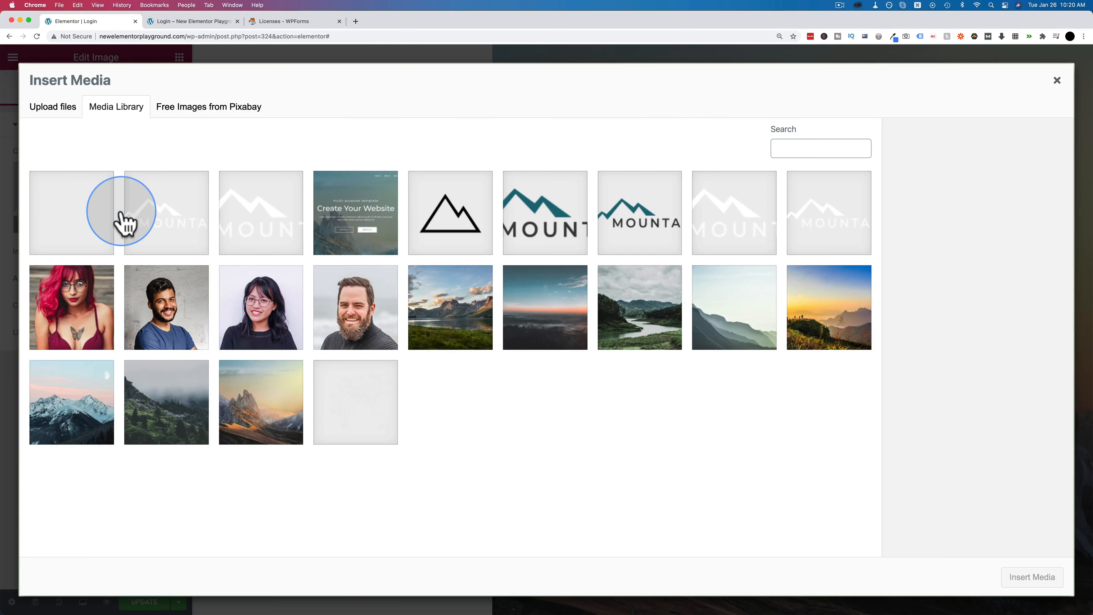
click(558, 228)
click(1024, 579)
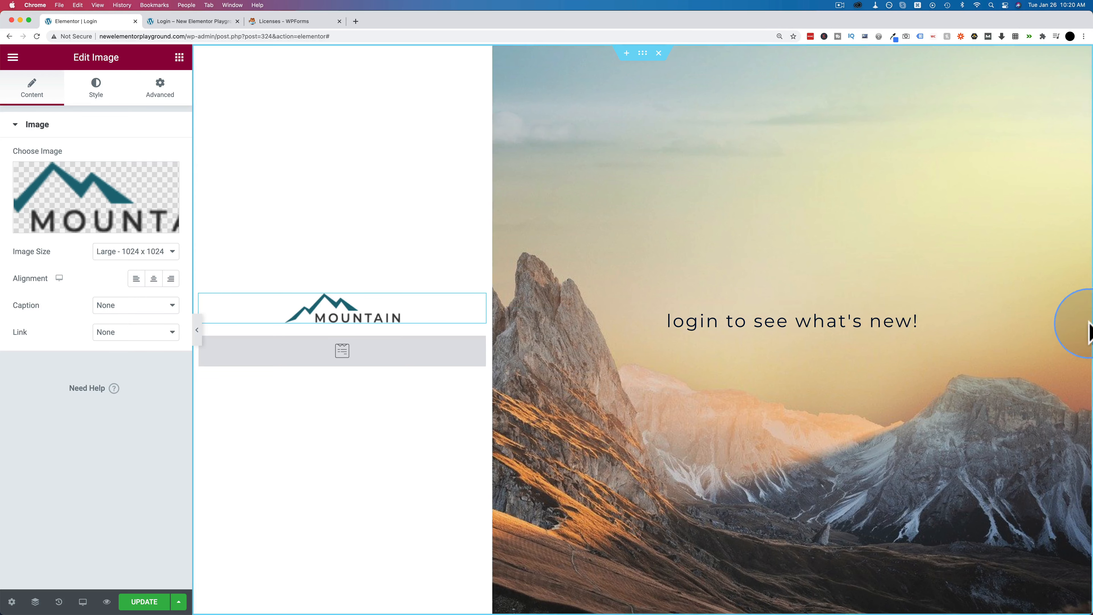
click(1079, 316)
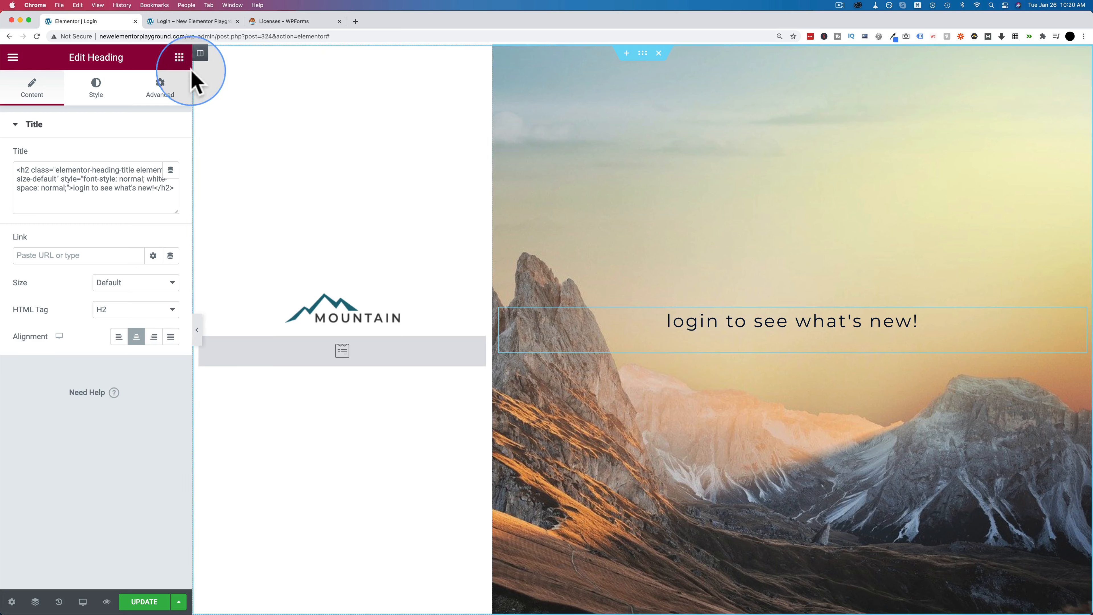
- Insert an inner section in the right column, add a third column, and move the login heading into the middle one
click(180, 60)
drag(65, 178, 792, 340)
right_click(802, 315)
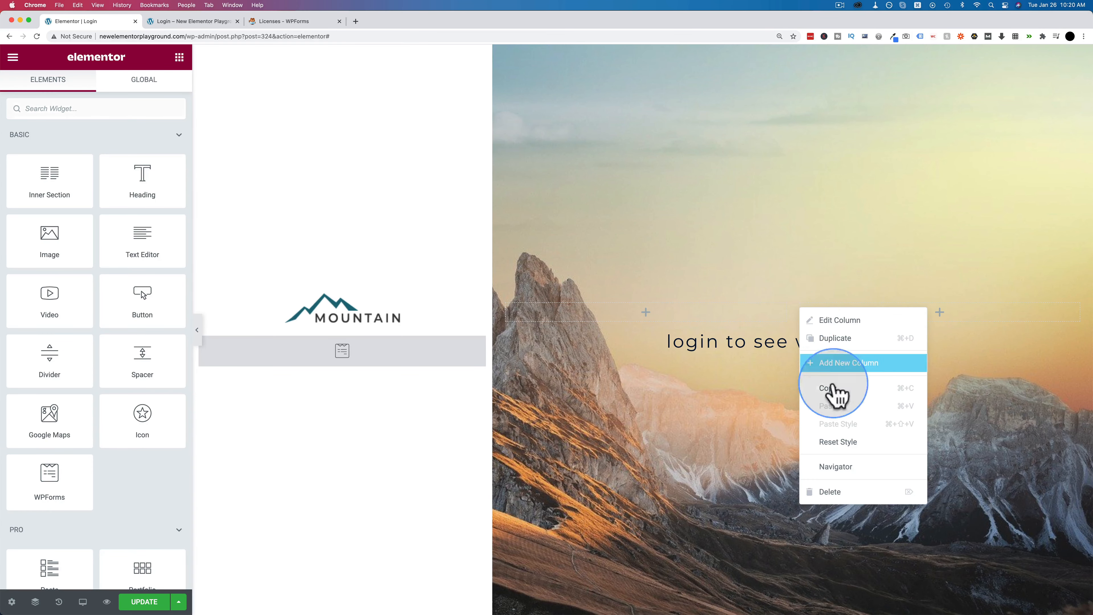
click(838, 361)
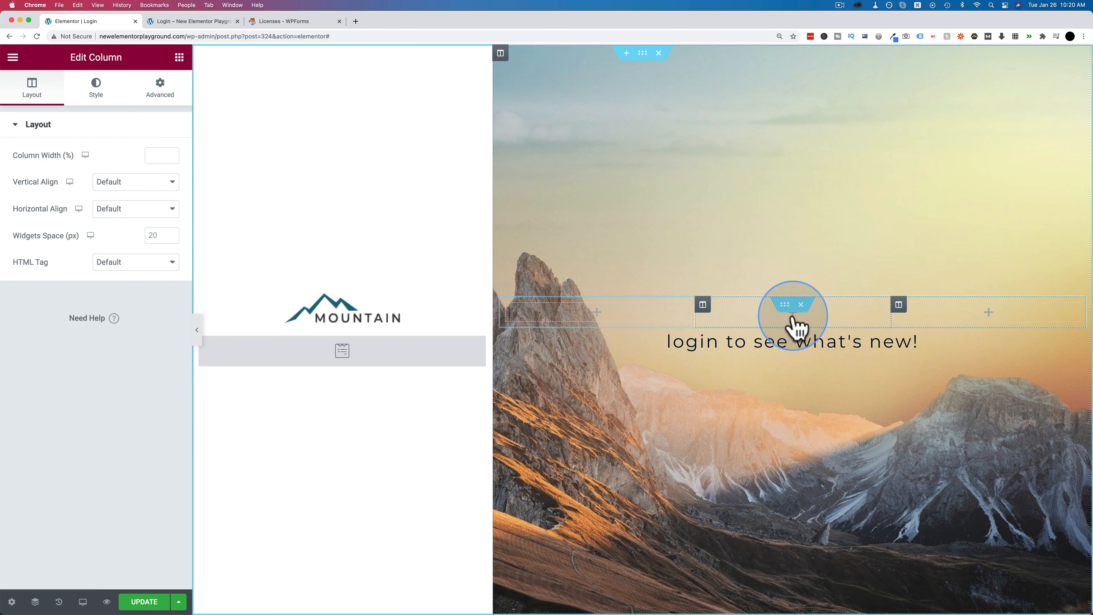
drag(700, 340, 778, 323)
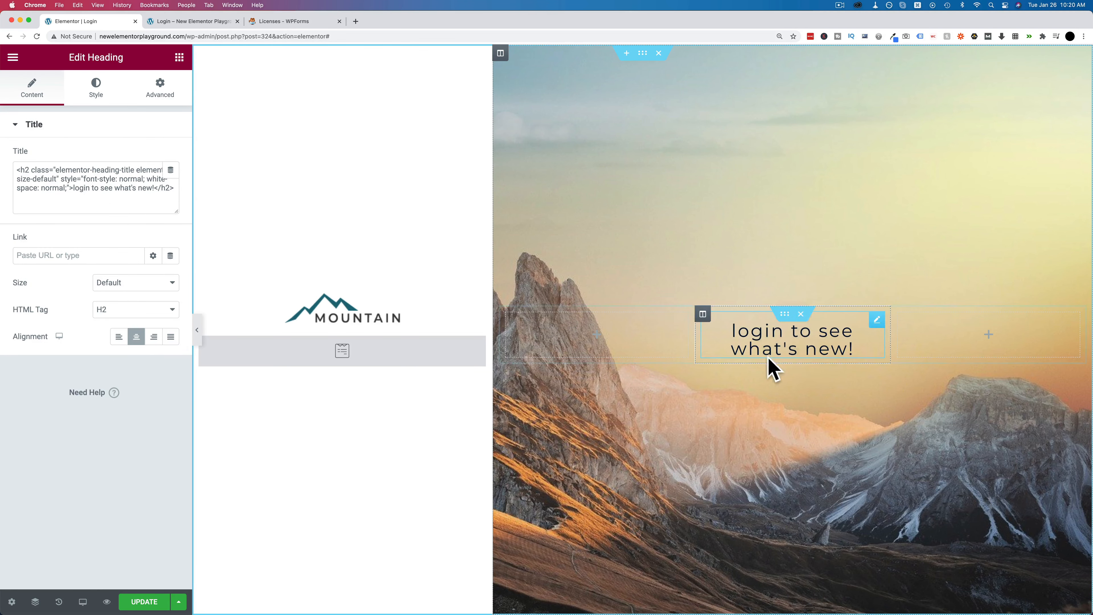
- Give the heading's middle column a white #FFFFFF background and 43 px padding on all sides
click(703, 315)
click(96, 88)
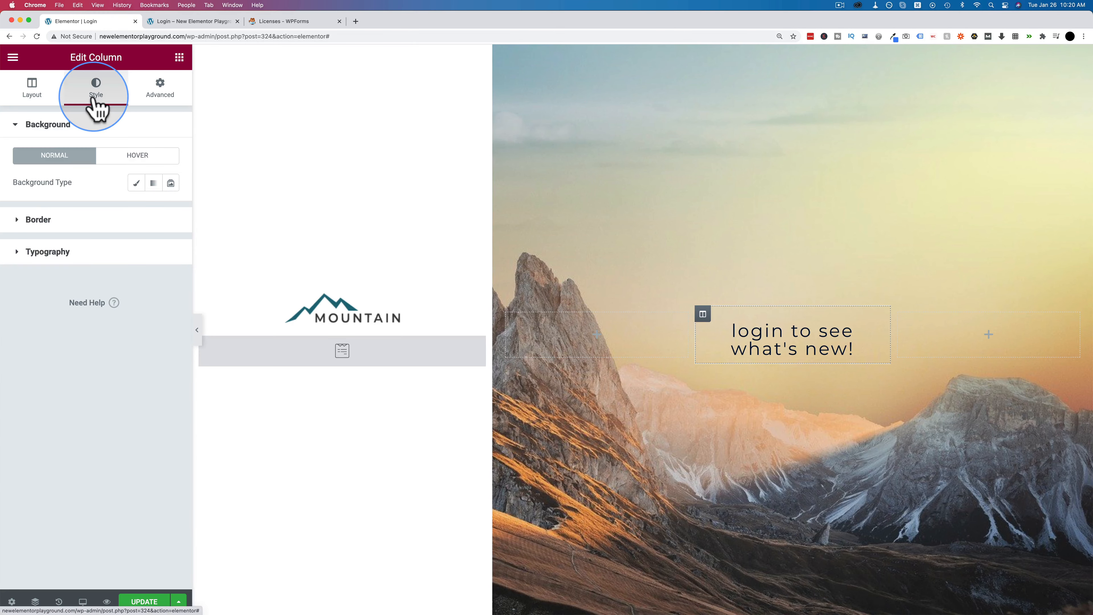
click(136, 183)
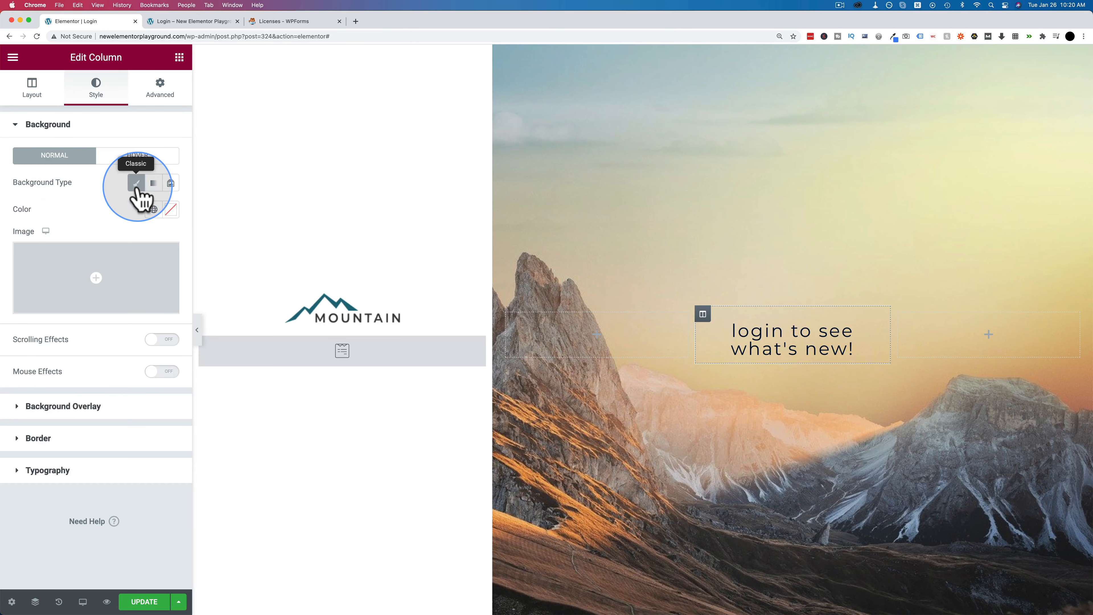
click(171, 210)
drag(99, 276, 14, 247)
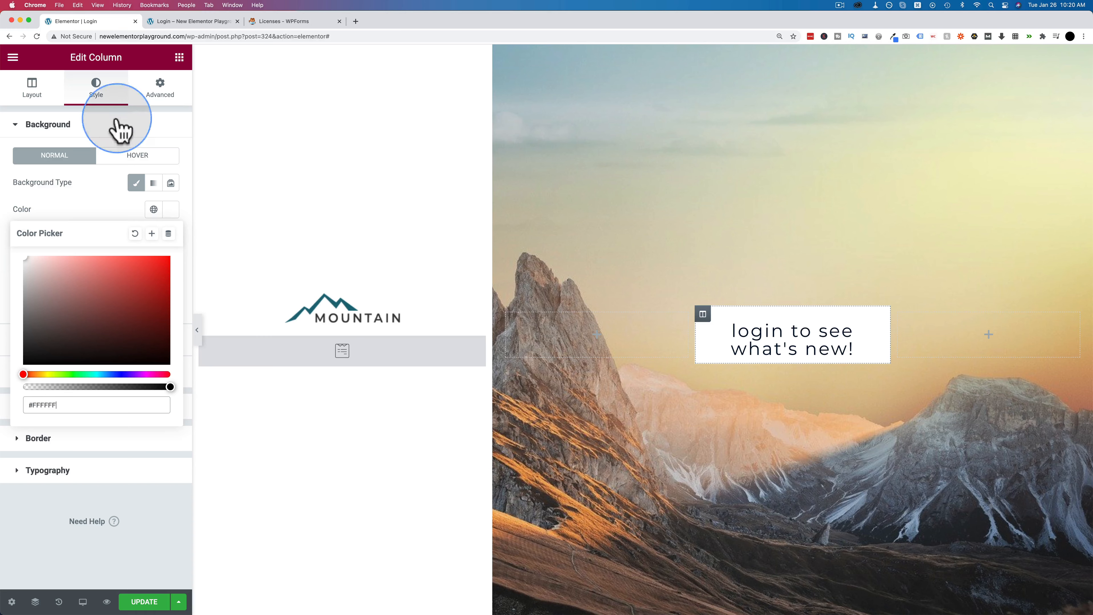
click(156, 96)
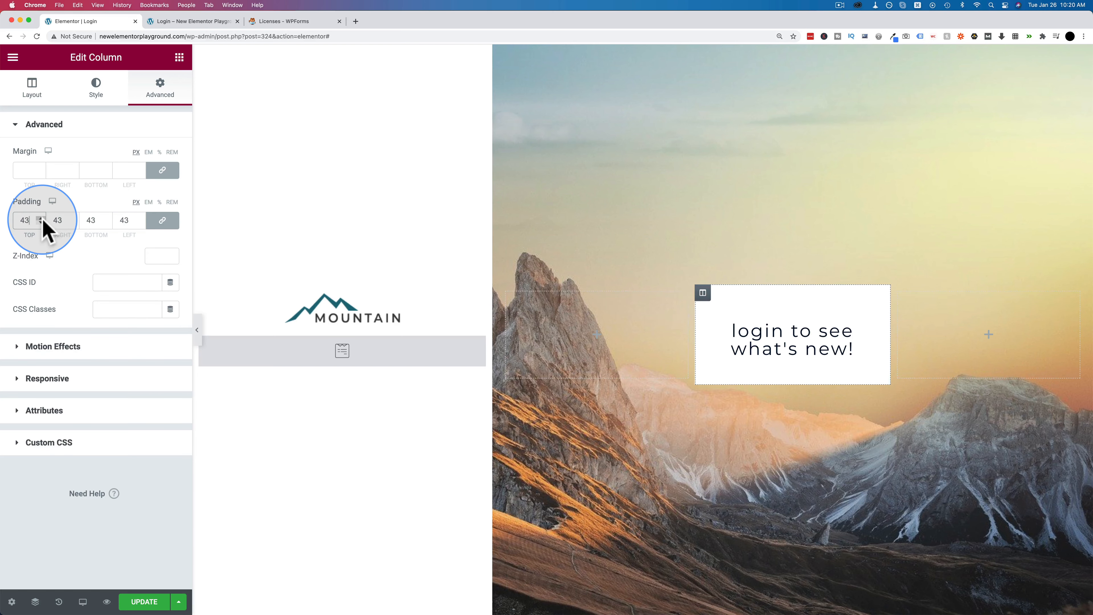
click(798, 351)
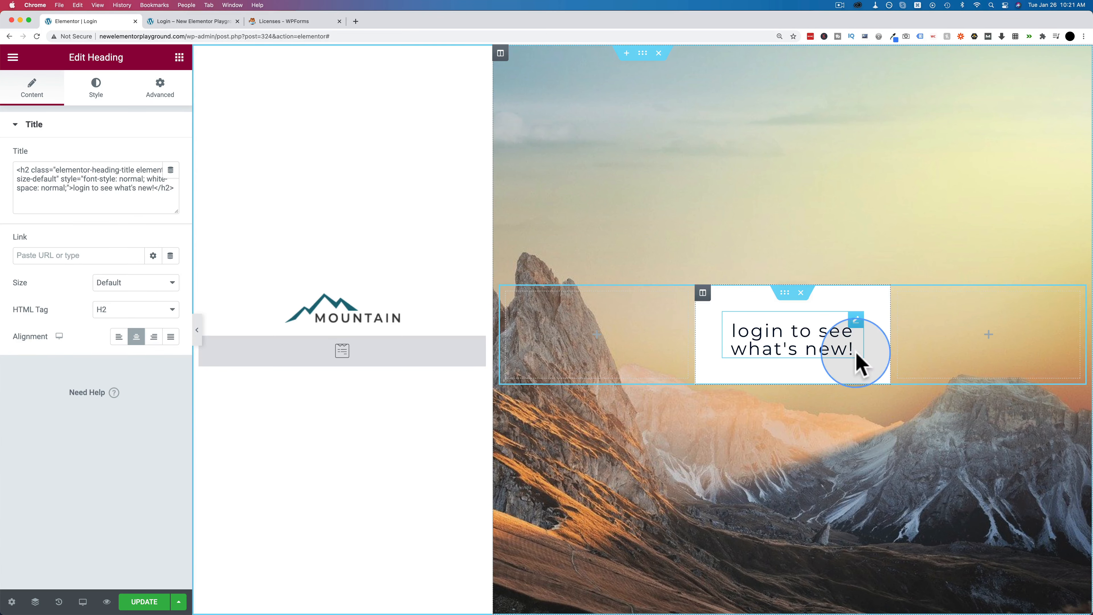
- Add a Text Editor under the heading and paste the paragraph over the Lorem ipsum placeholder
click(179, 57)
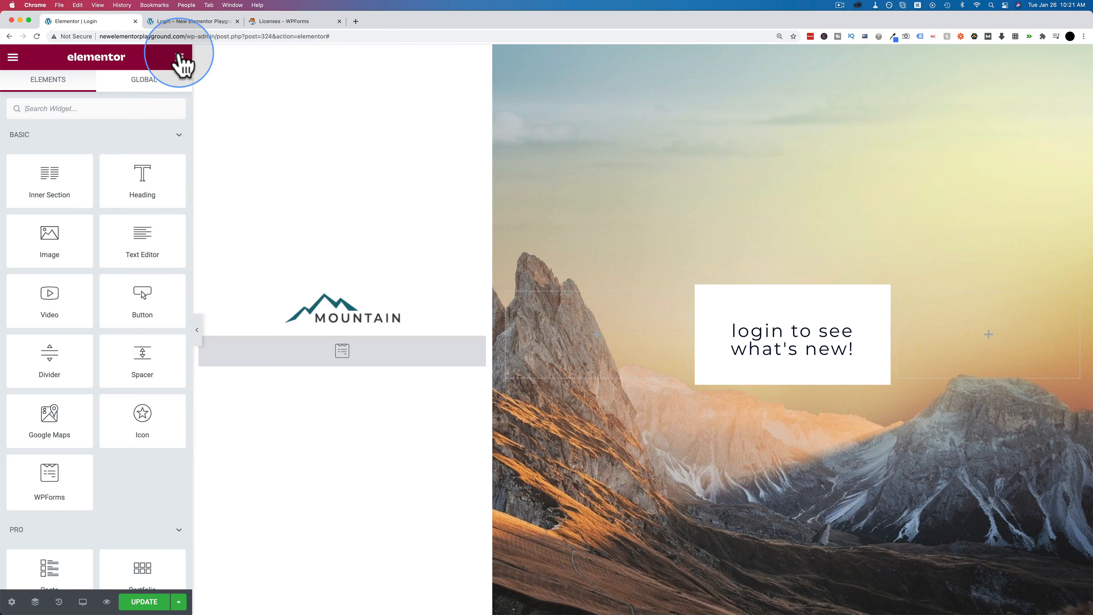
drag(144, 228, 771, 354)
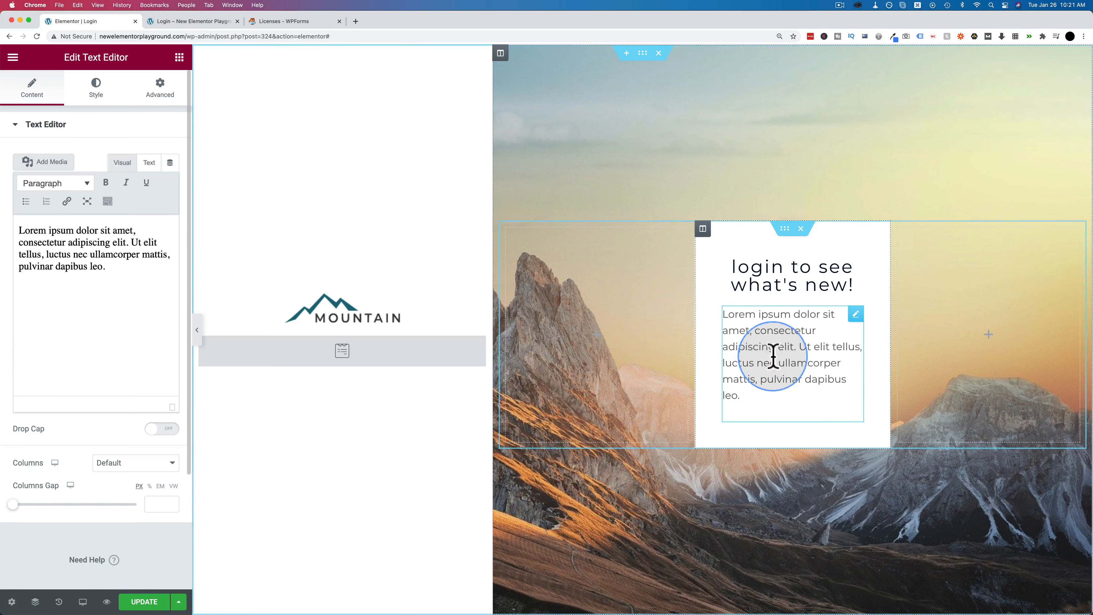
click(149, 162)
click(102, 229)
key(super+a)
text(Over the past few months we’ve added dozens of tips and new features to help you train your strange tailed tyrant faster and more effectively.)
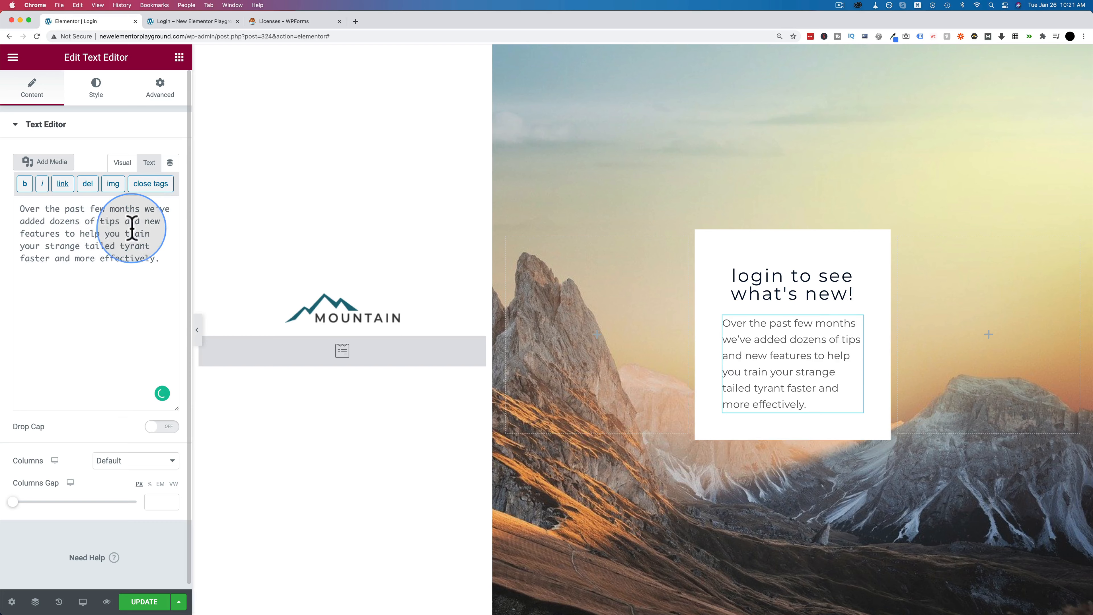
- Add a button below the paragraph labelled 'See the blog >' and view the preview
click(180, 58)
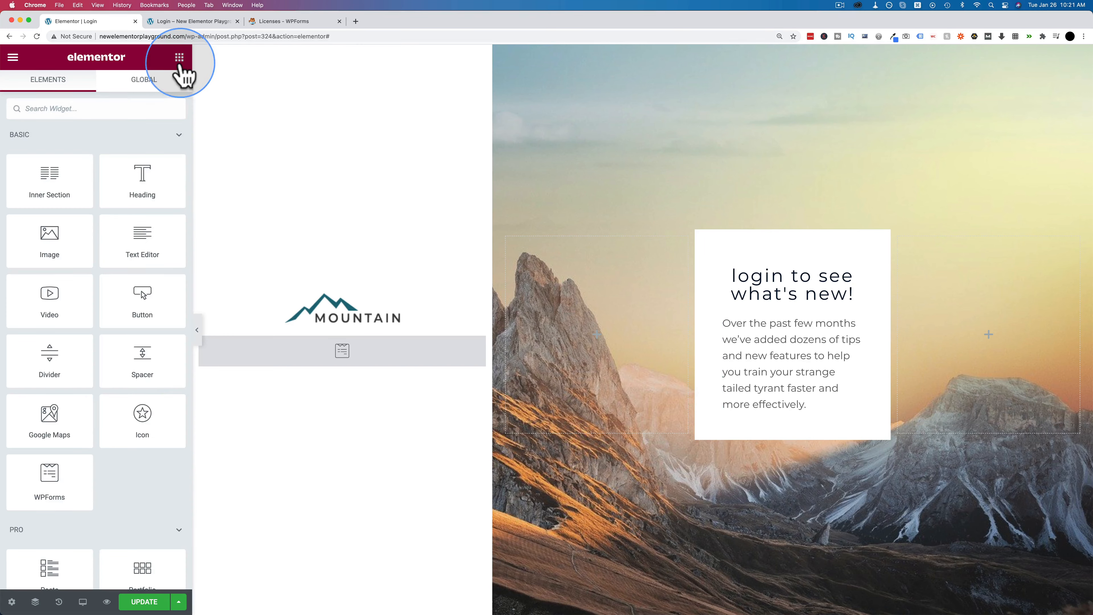
drag(137, 297, 798, 420)
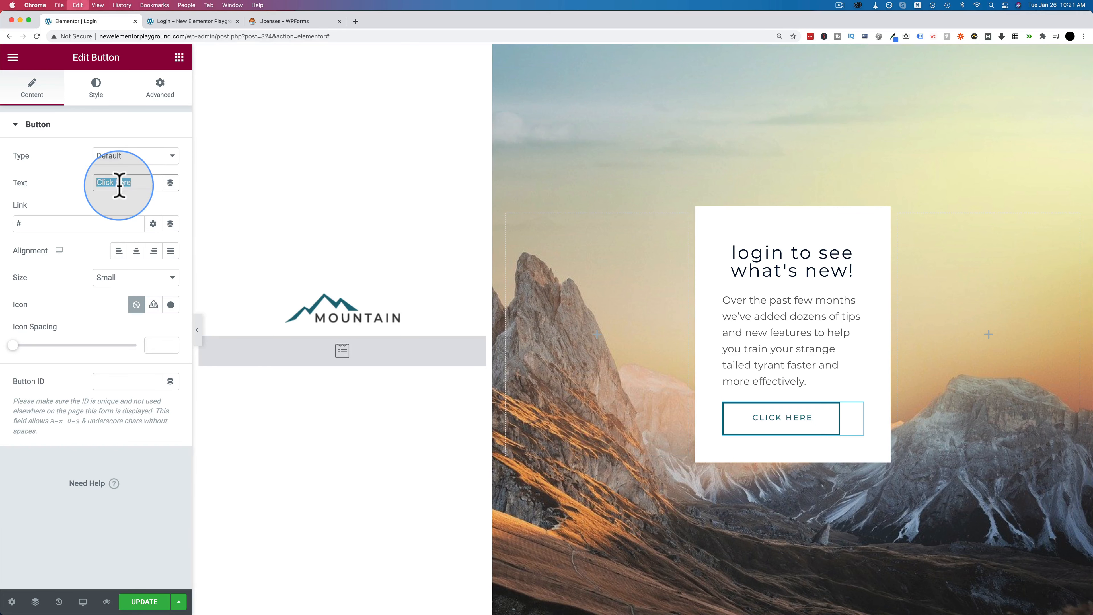
text(See the bl)
text(og post >)
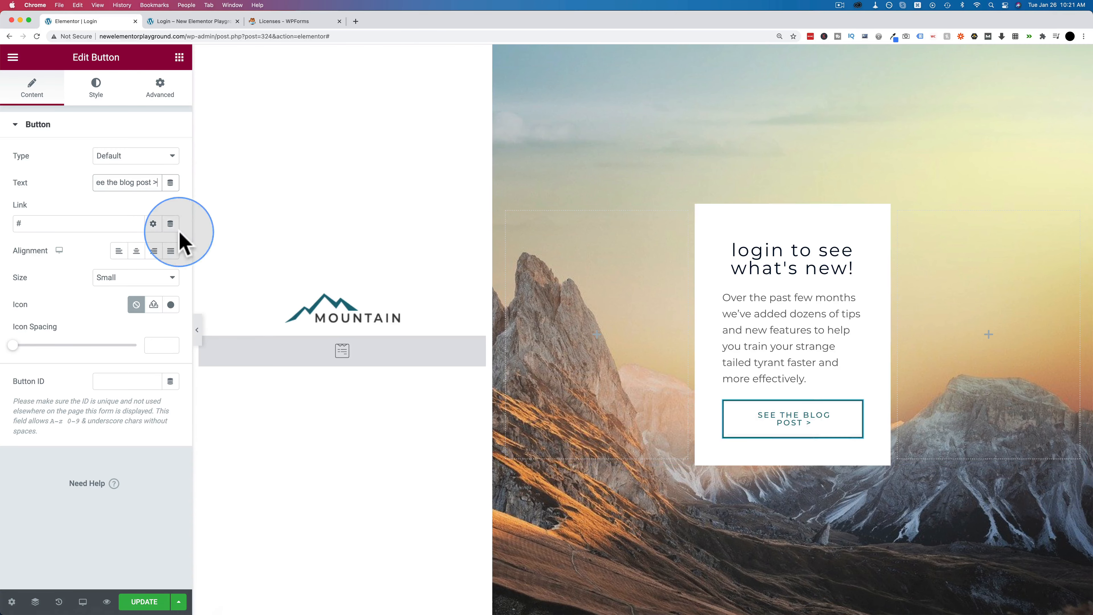
key(BackSpace)
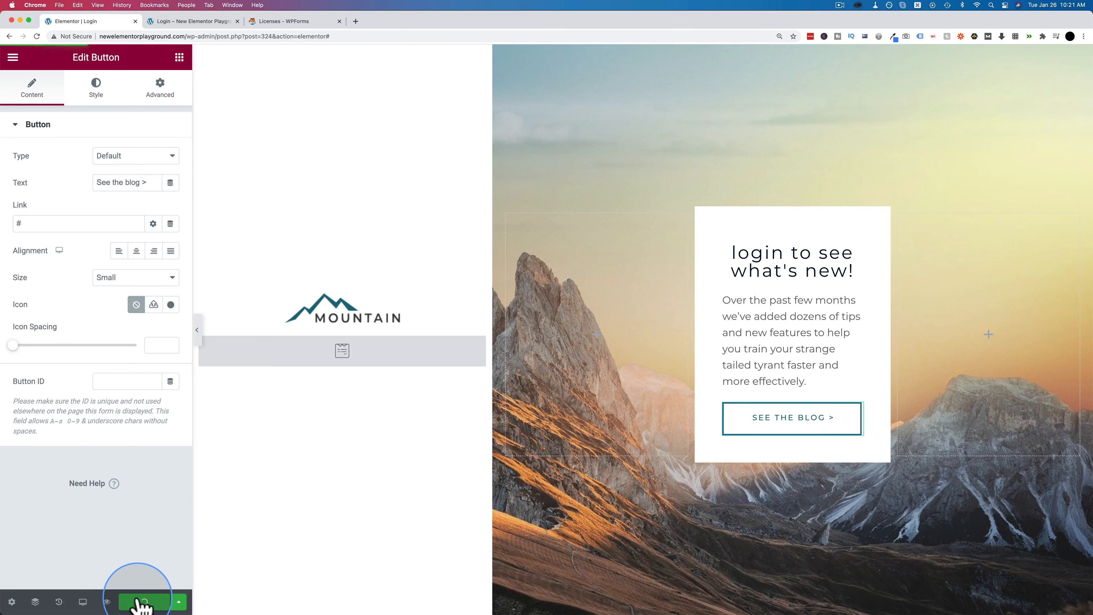
click(199, 22)
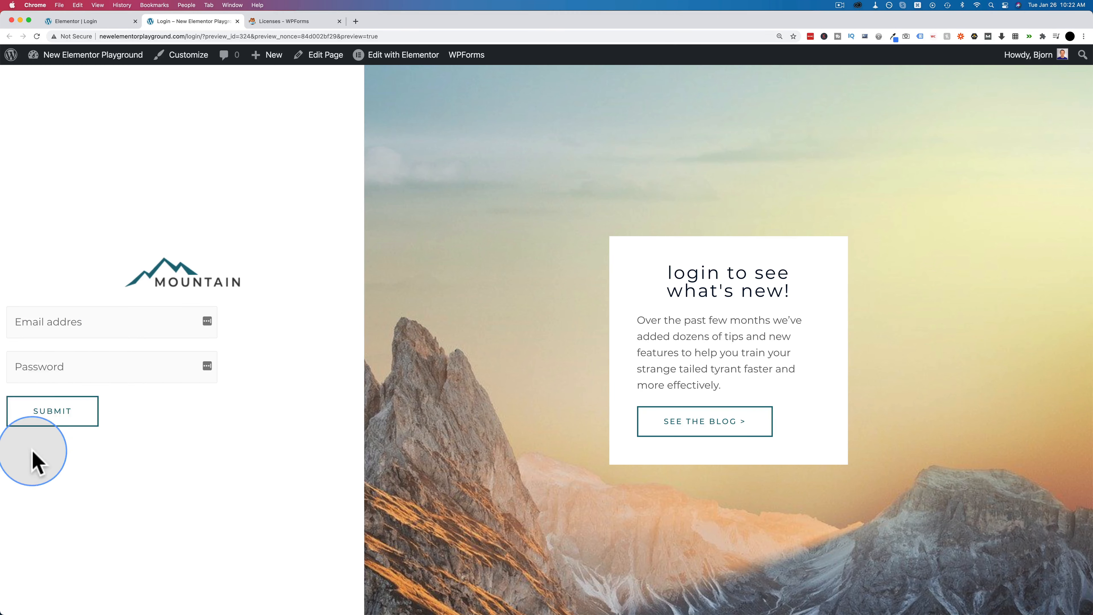
- Switch the section's content width to Boxed and then back to Full Width
click(107, 22)
click(642, 55)
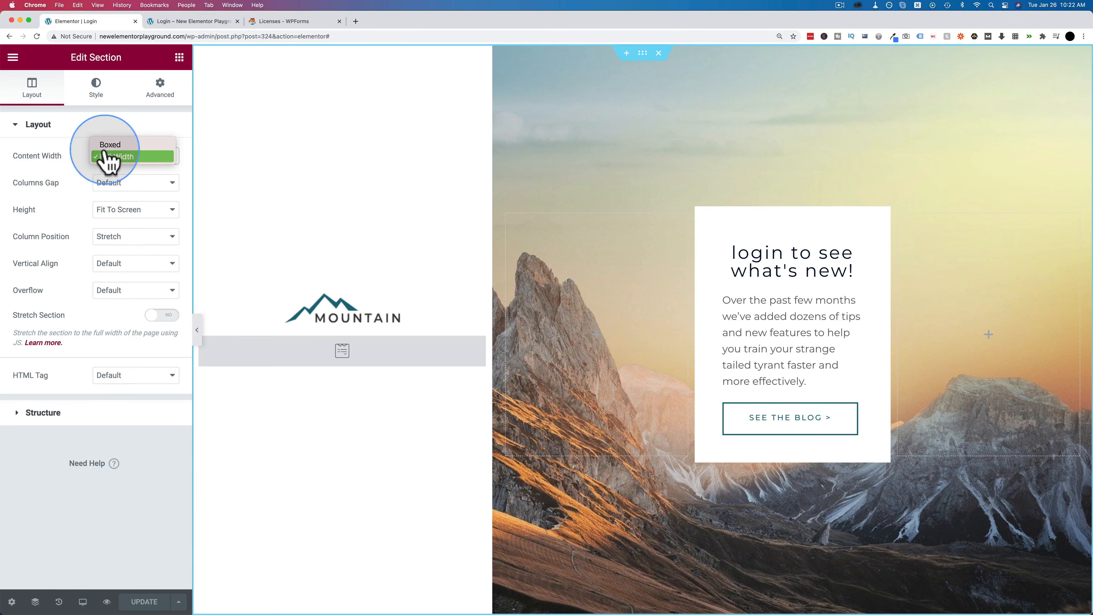
click(113, 146)
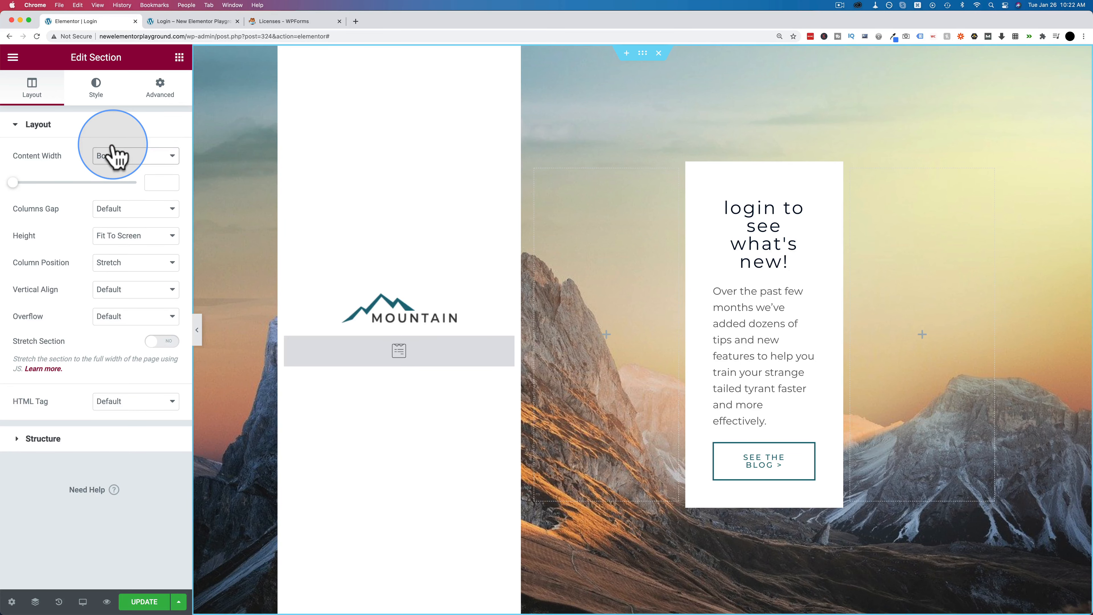
click(127, 170)
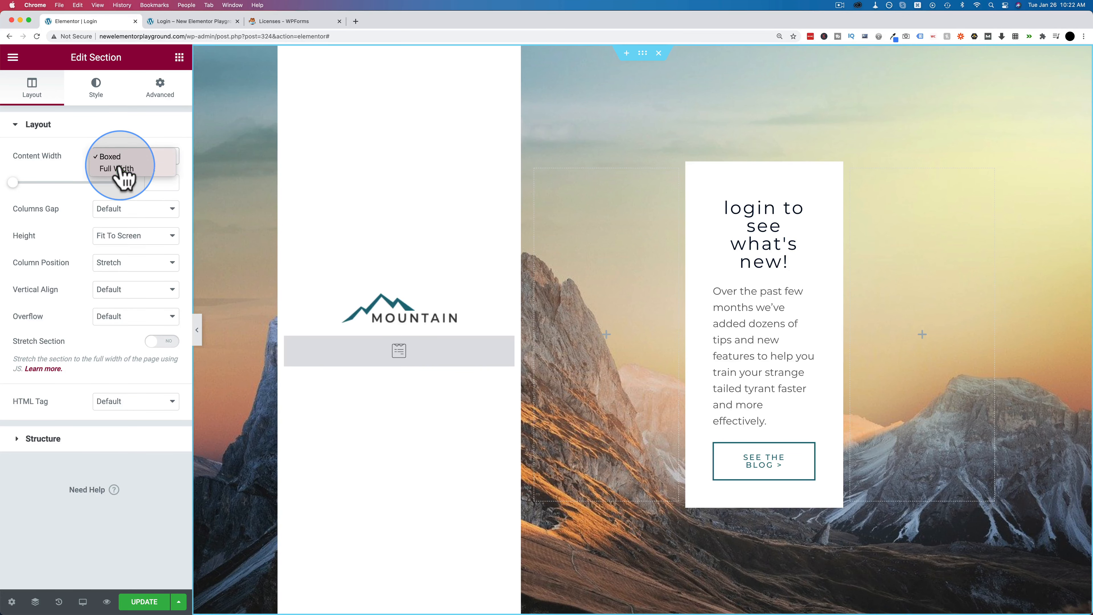
click(125, 169)
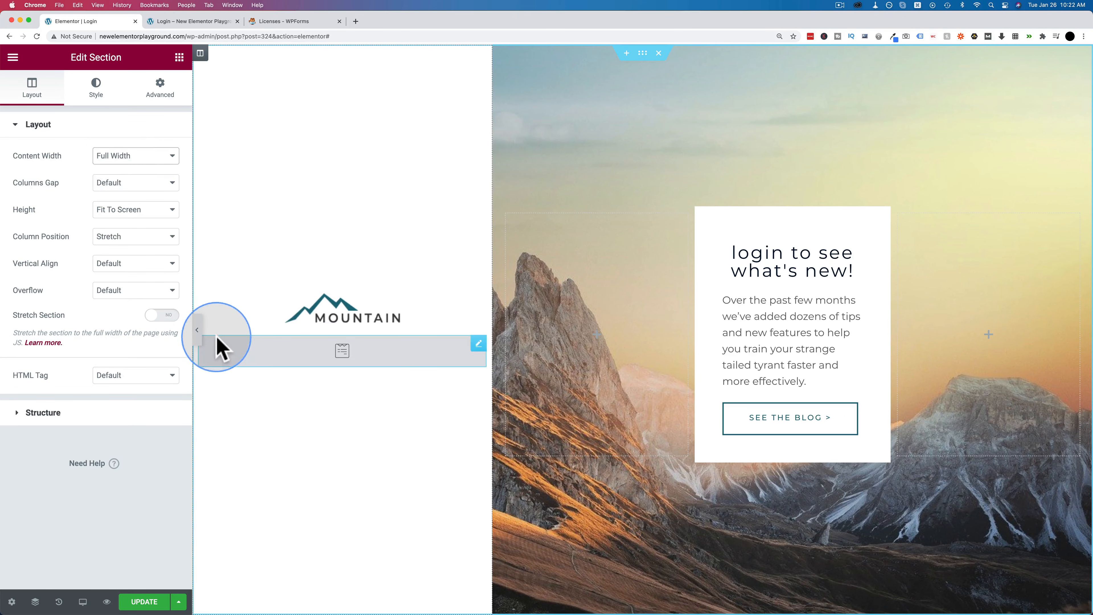
- Set the form column's left padding to 20 px, with the padding sides unlinked, and check the preview
click(200, 54)
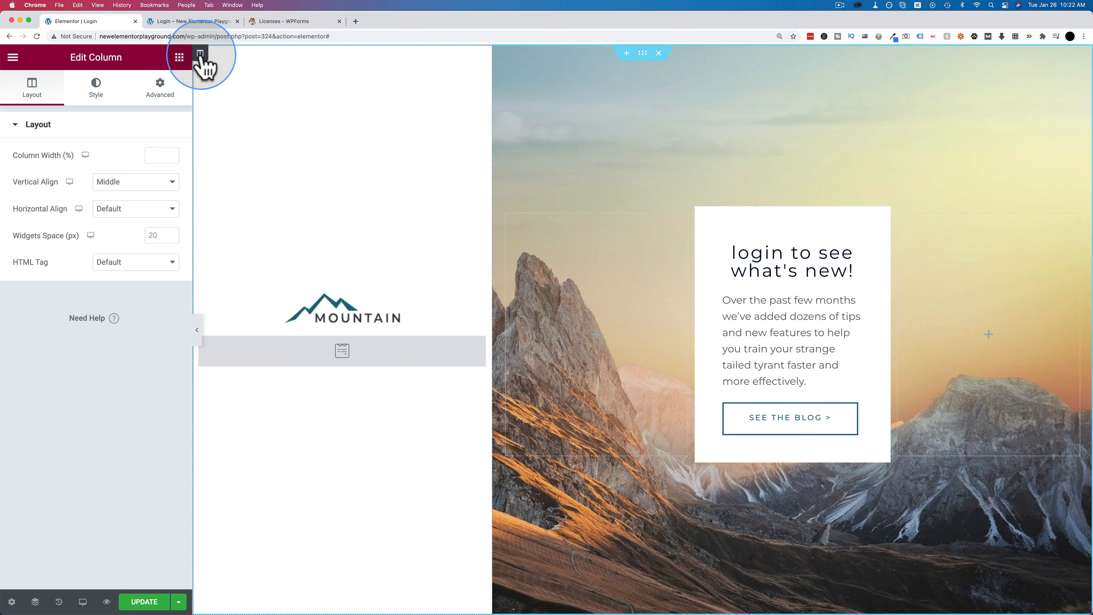
click(160, 88)
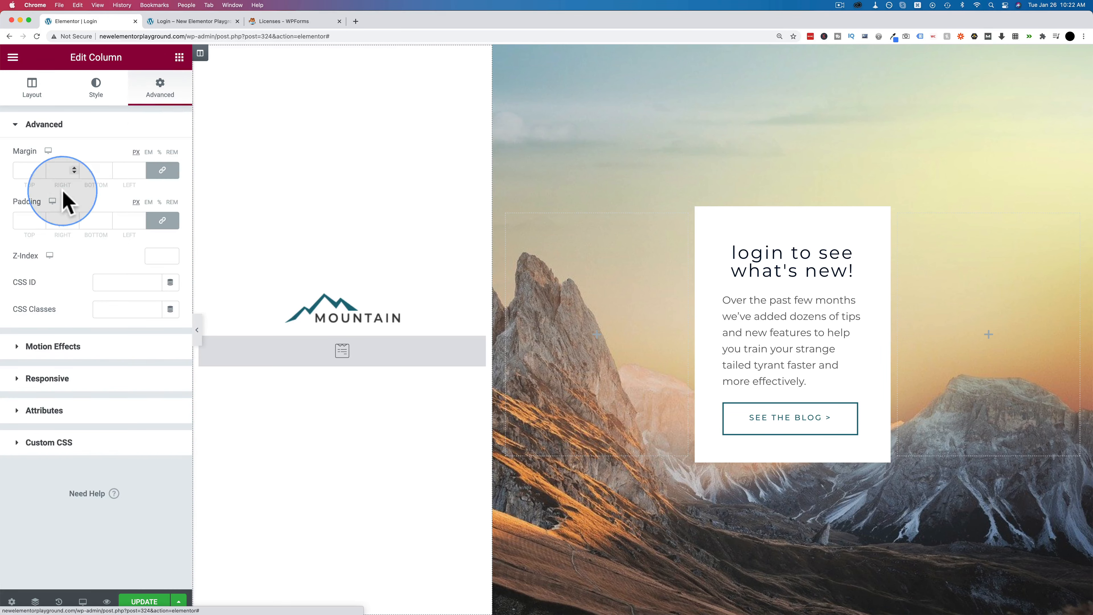
click(160, 220)
click(130, 220)
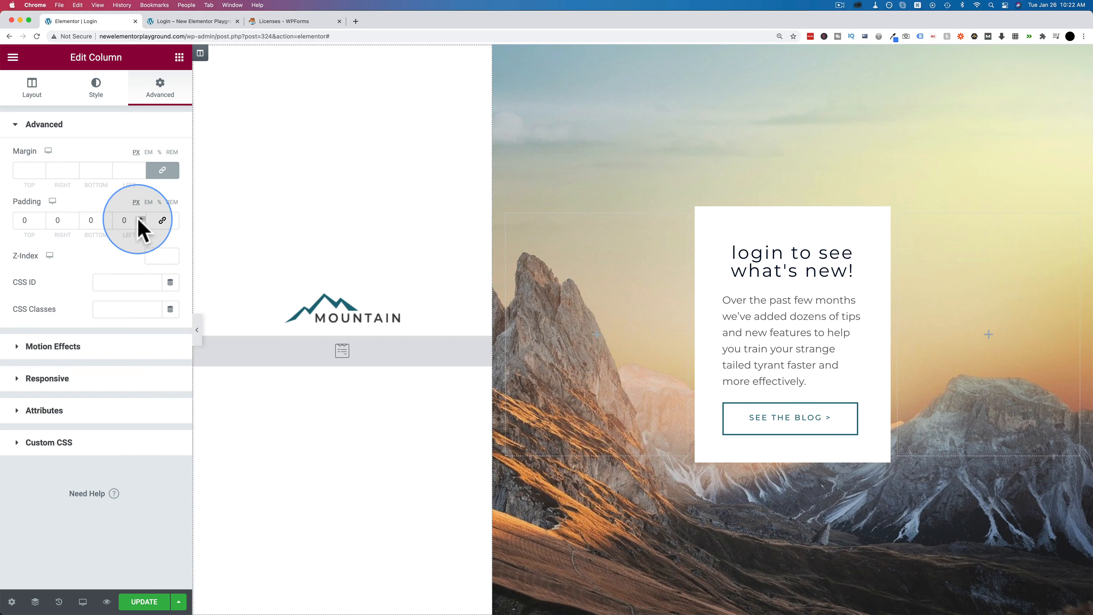
text(56)
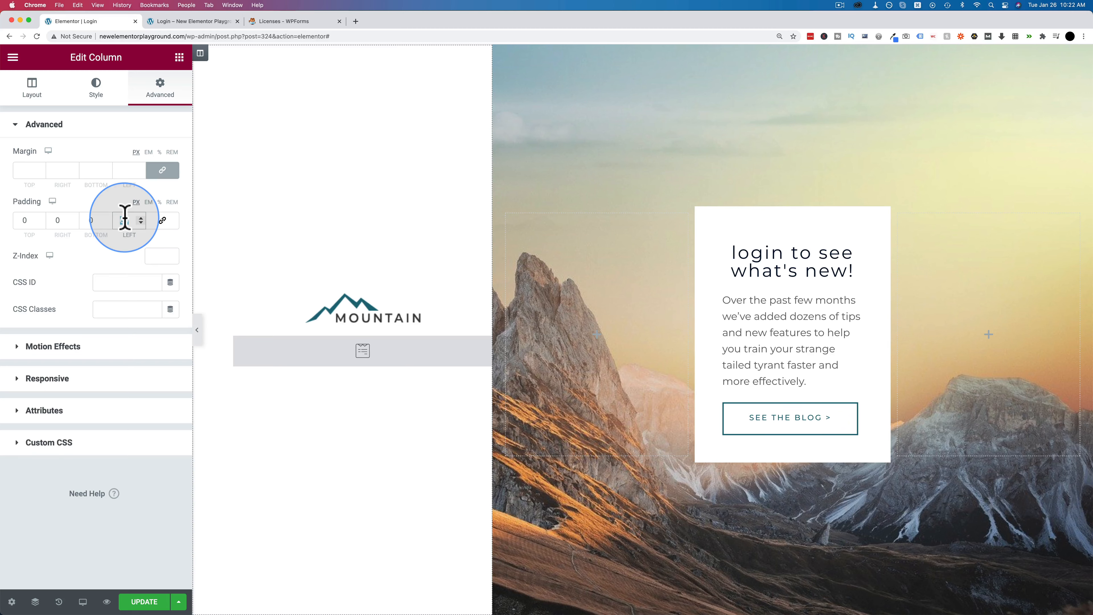
text(0)
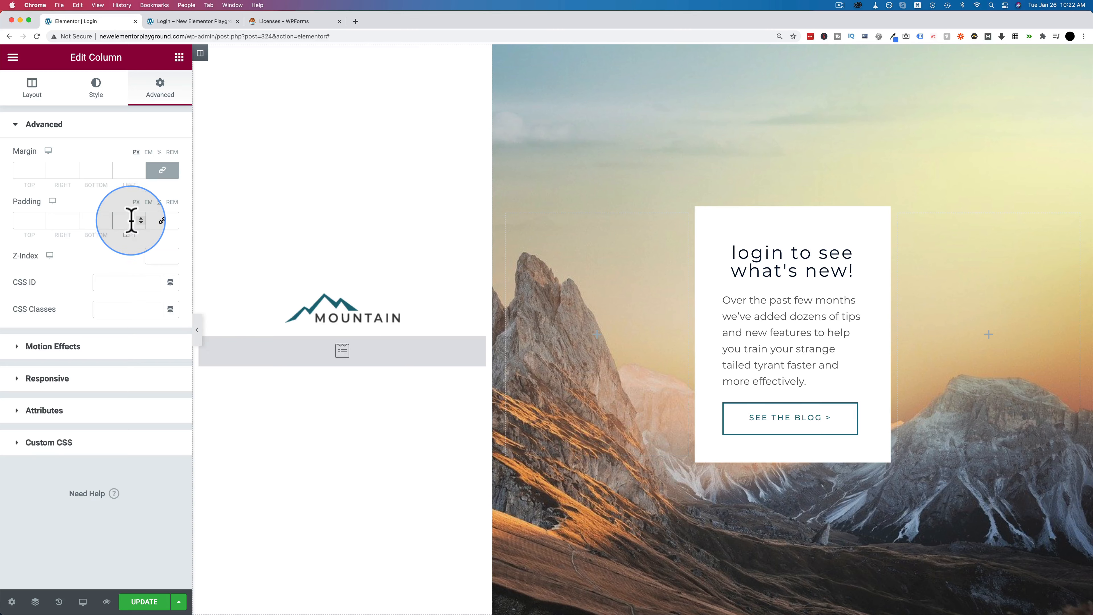
text(20)
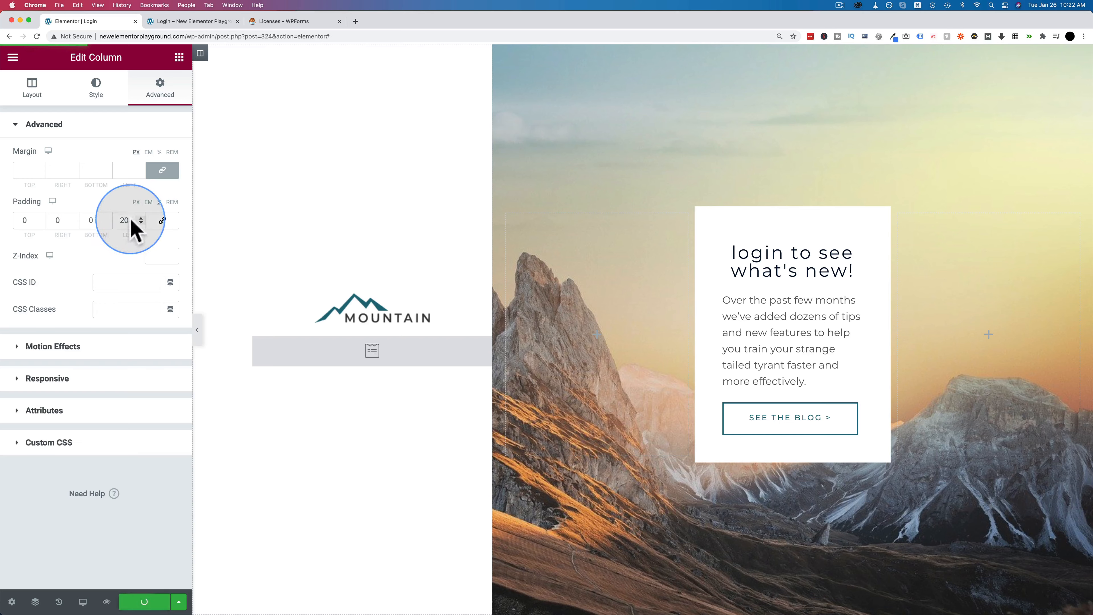
click(201, 23)
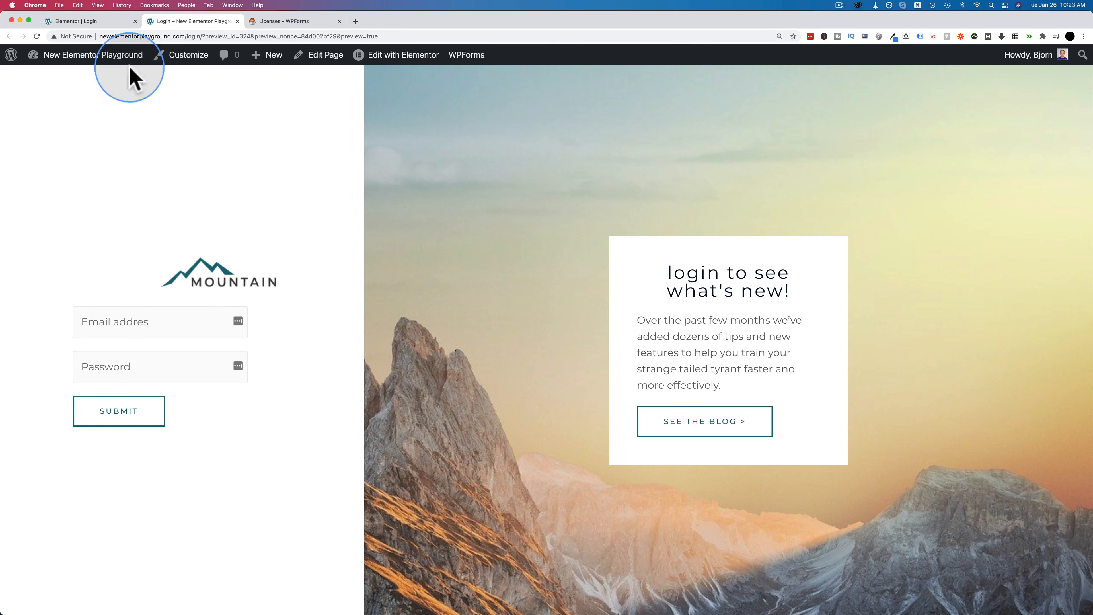
click(97, 23)
- Reset the column's left padding to 0
click(158, 88)
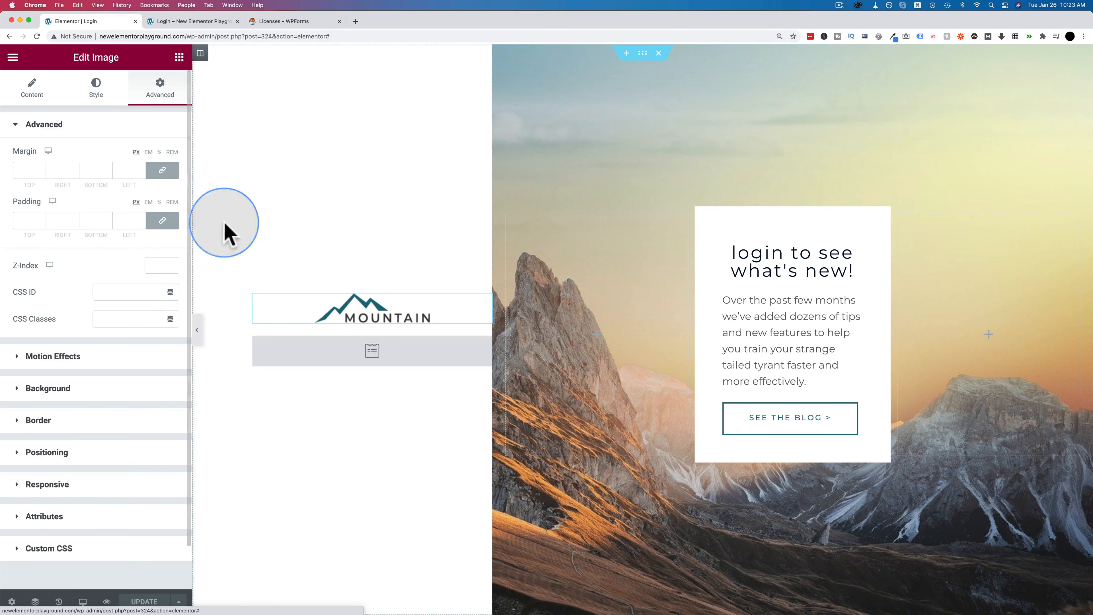
click(199, 53)
double_click(126, 221)
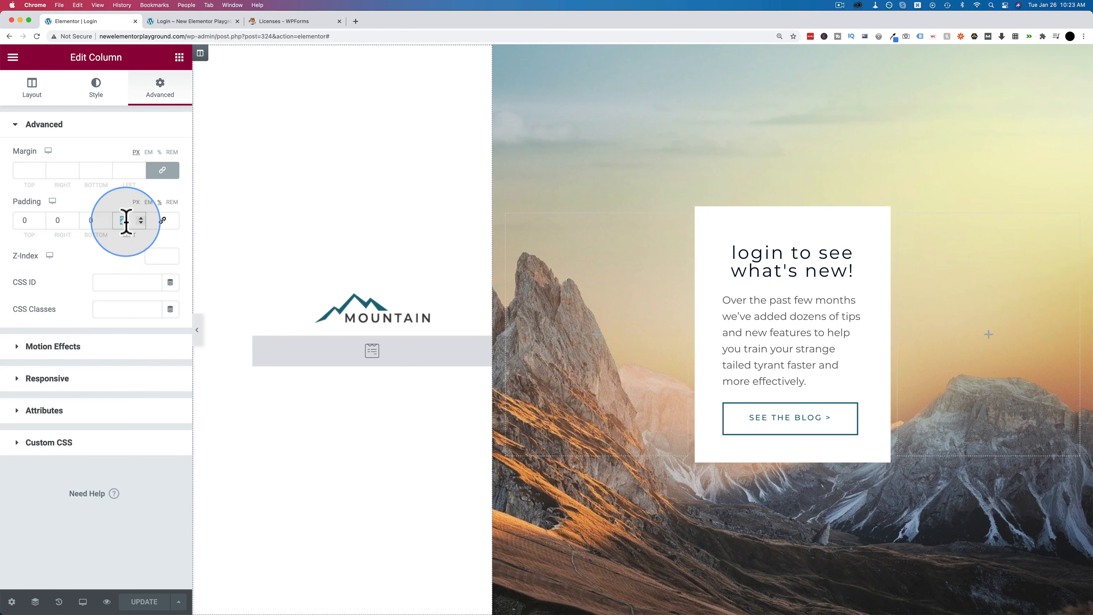
text(0)
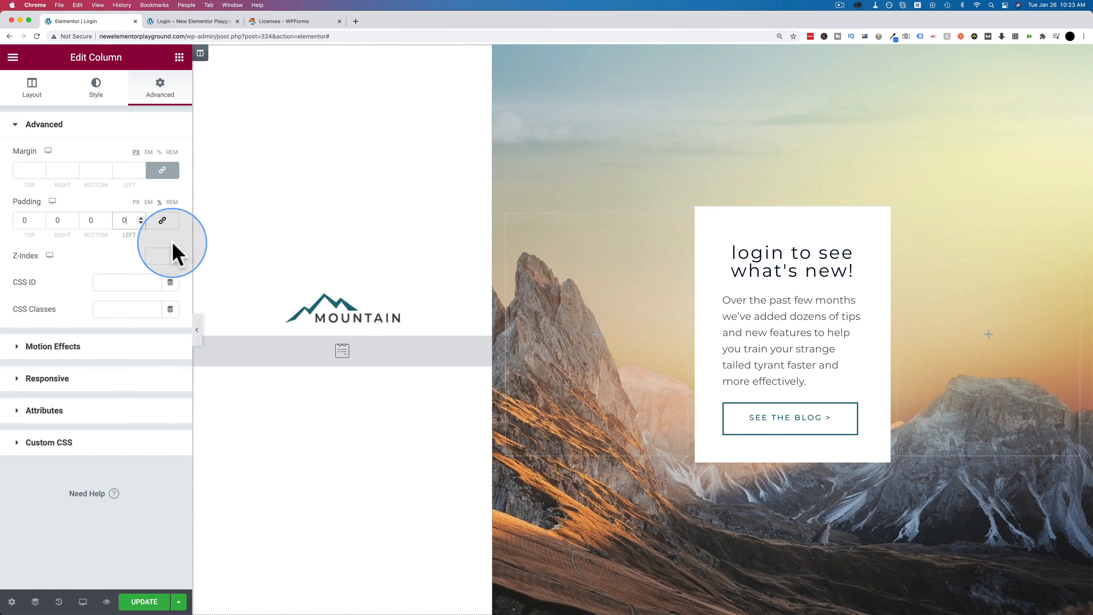
- Switch the login form widget's padding to % units with unlinked sides
click(222, 349)
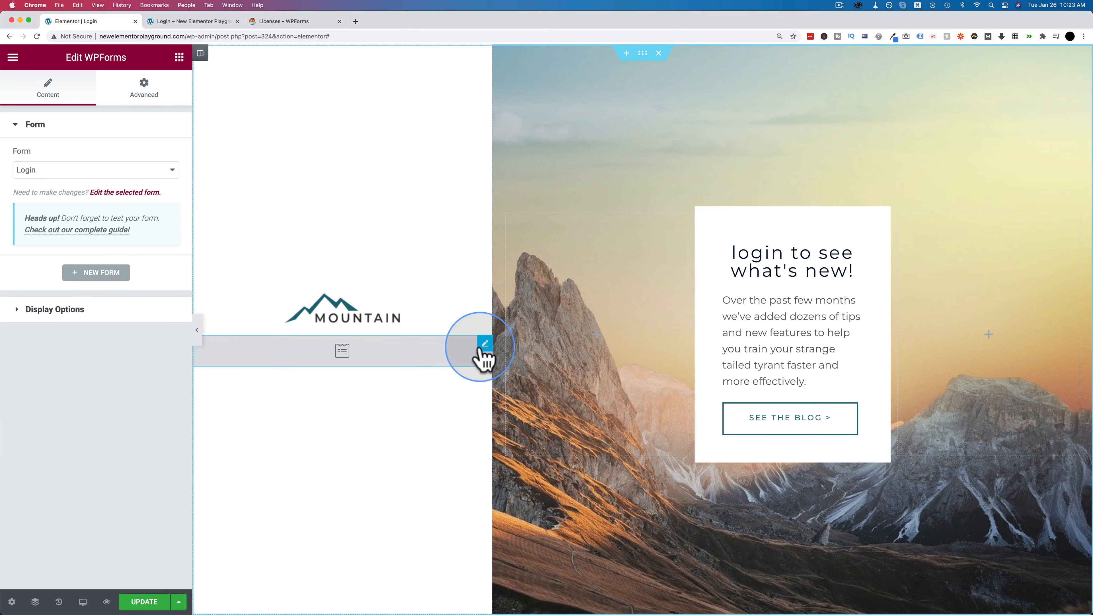
click(145, 102)
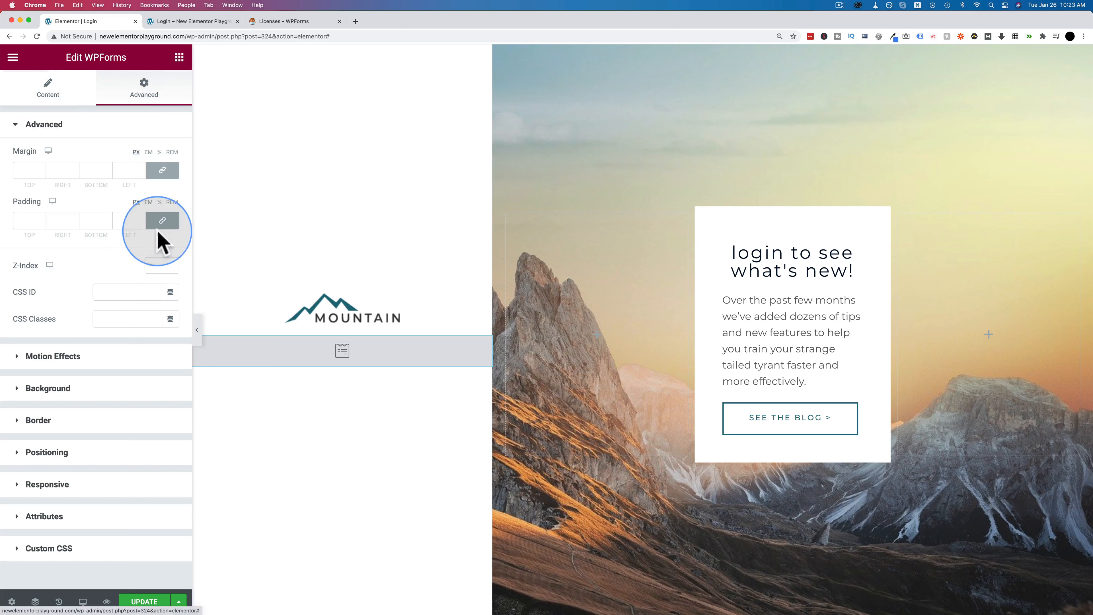
click(159, 202)
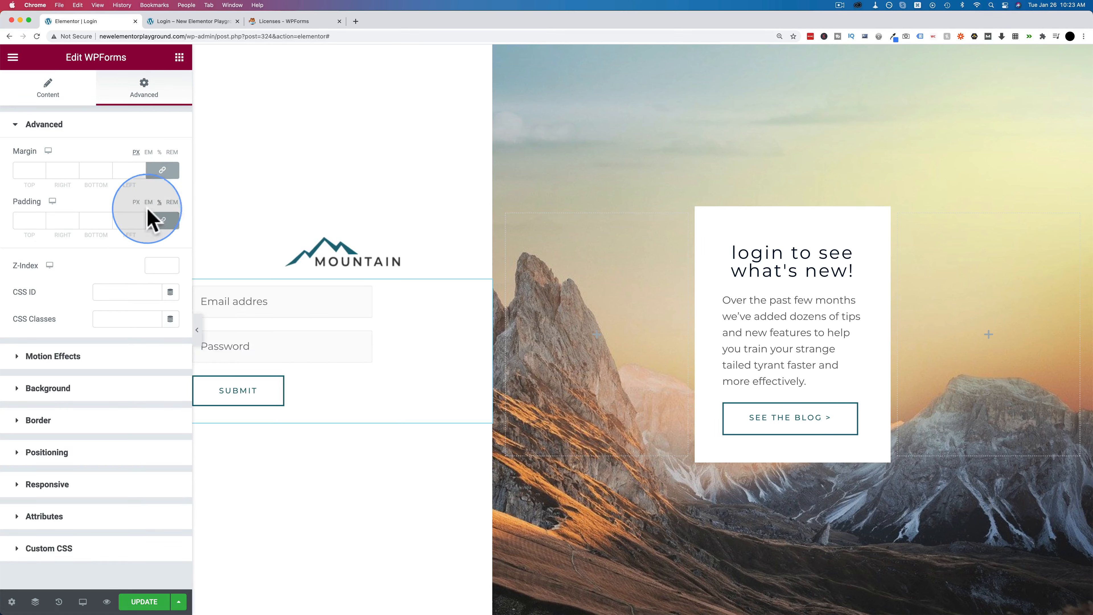
click(162, 220)
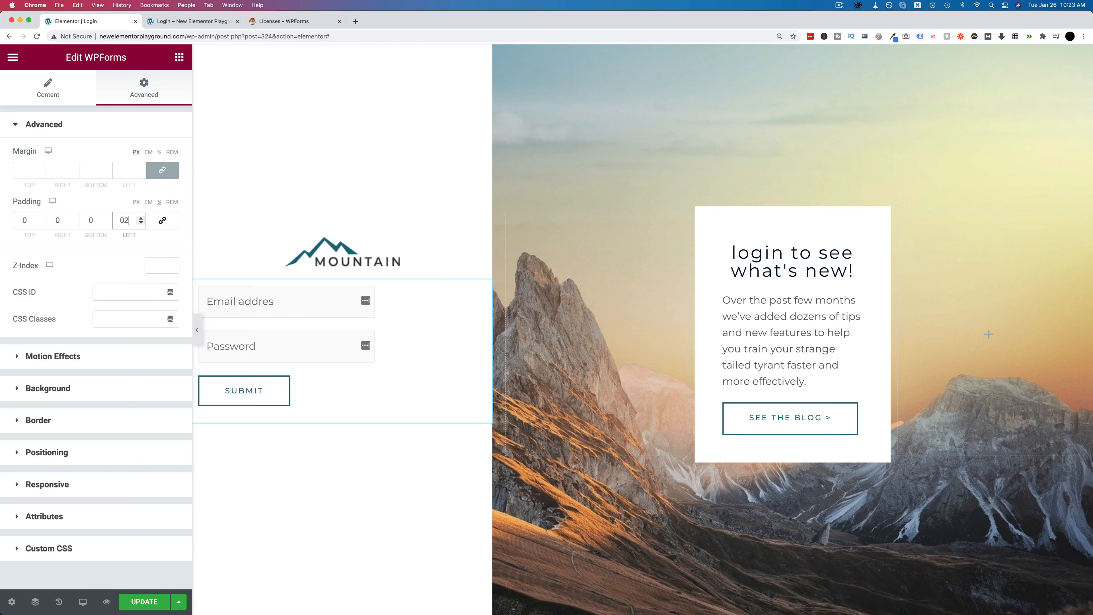
text(0)
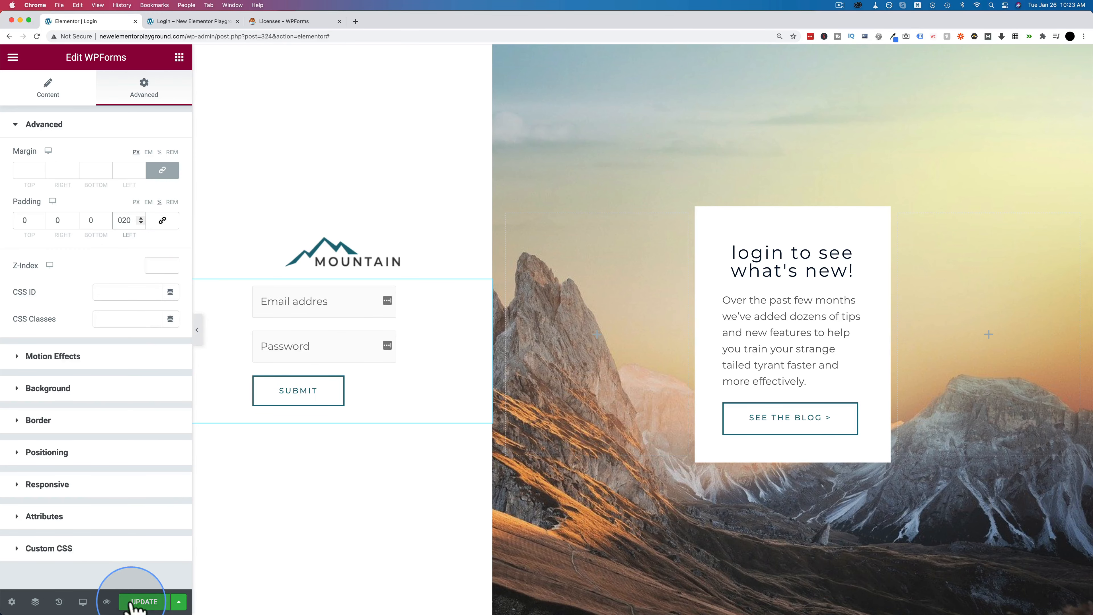
- Set the form's left padding to 30%, update the page, and check the login preview
click(208, 22)
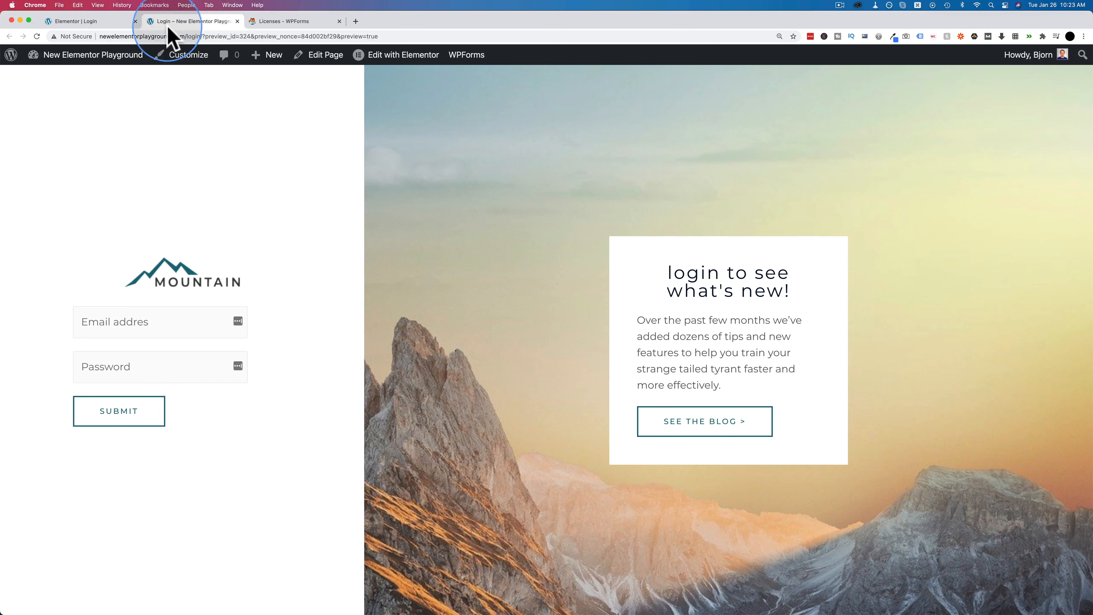
click(116, 23)
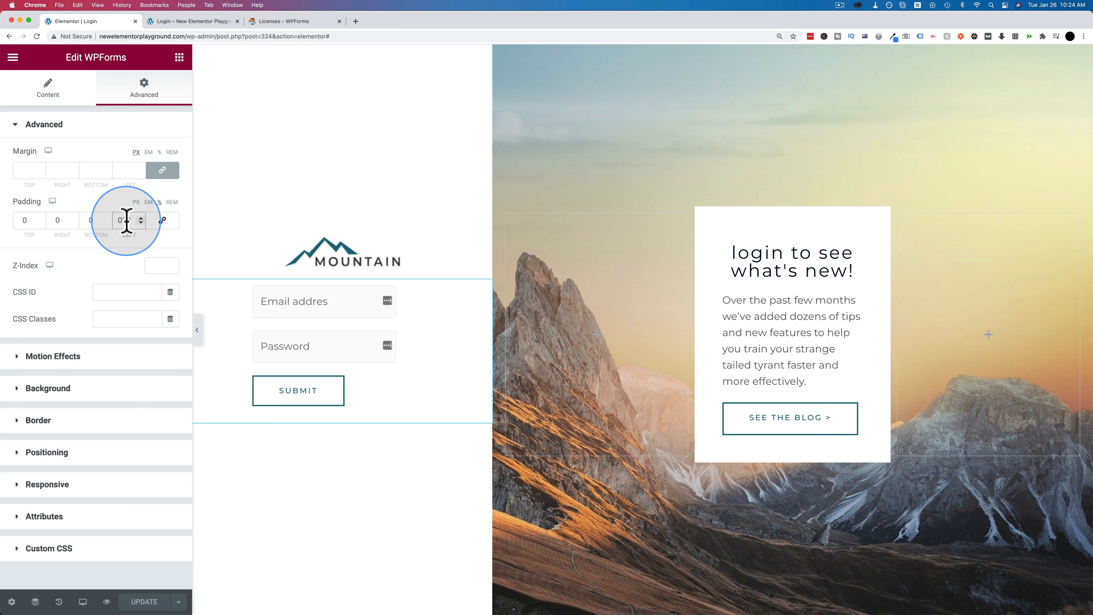
click(144, 602)
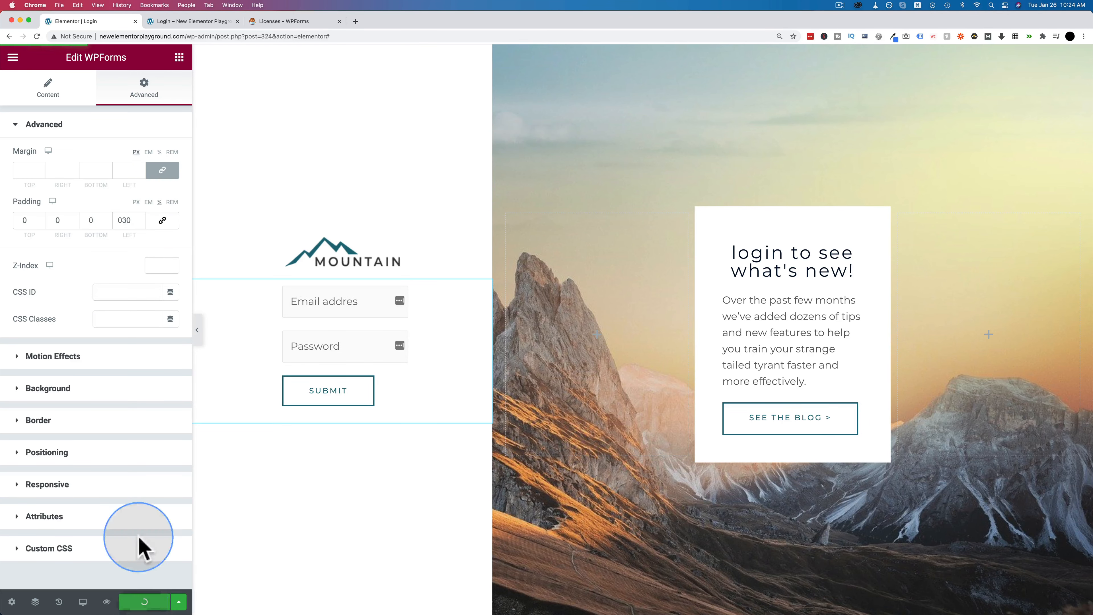
click(208, 22)
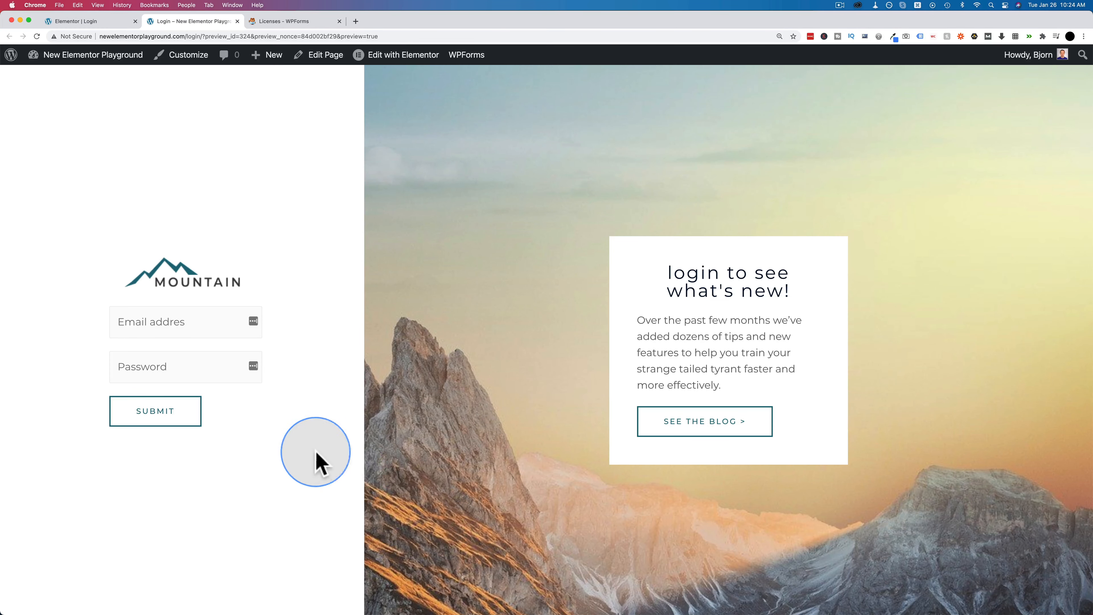
scroll(472, 400, down, 1)
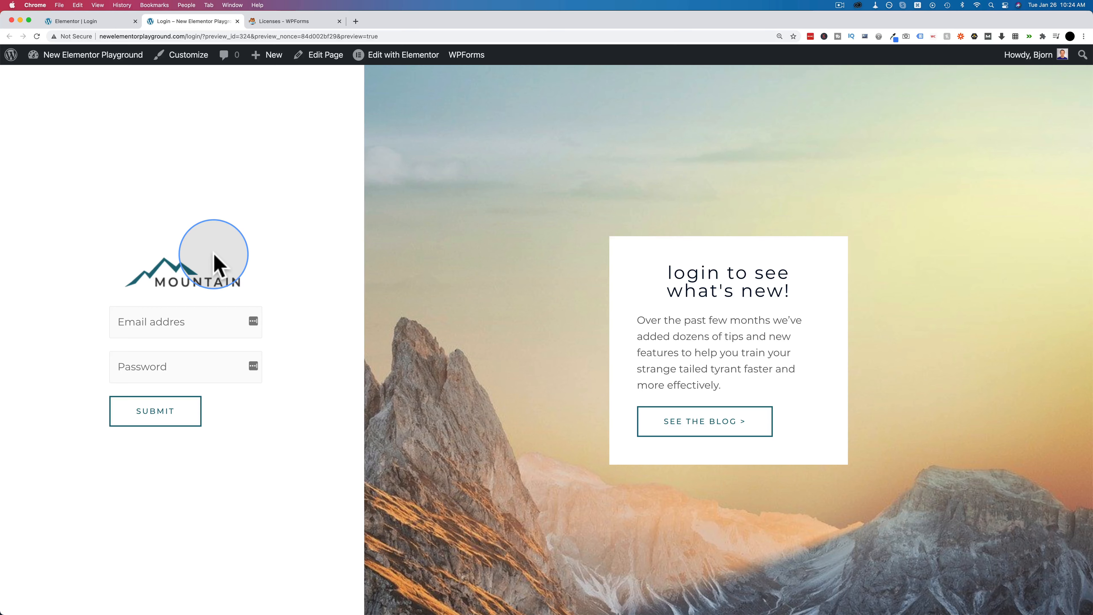
click(108, 23)
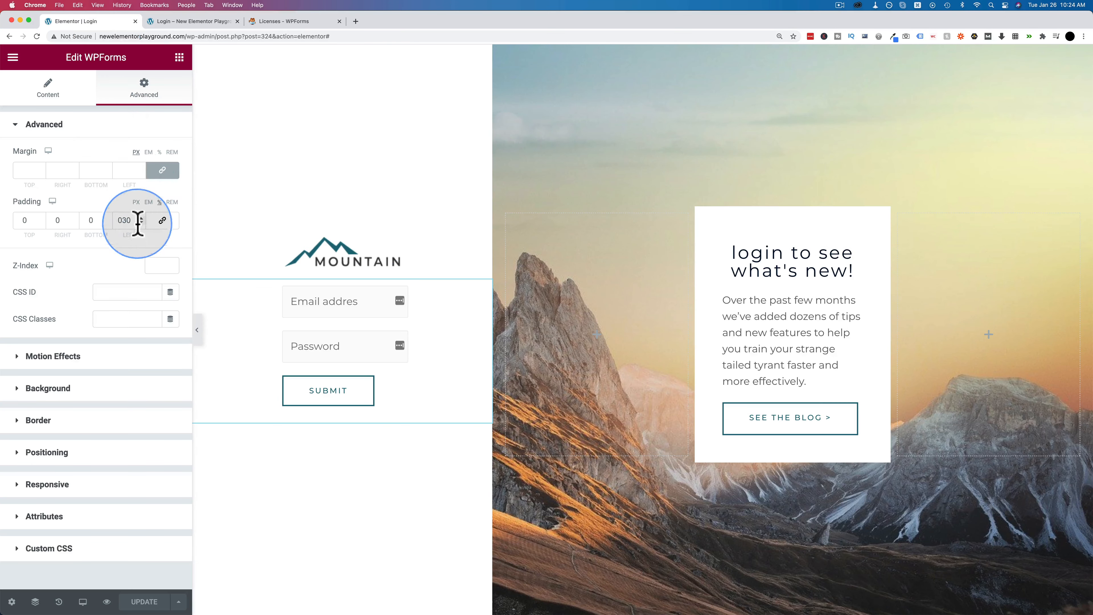
click(179, 57)
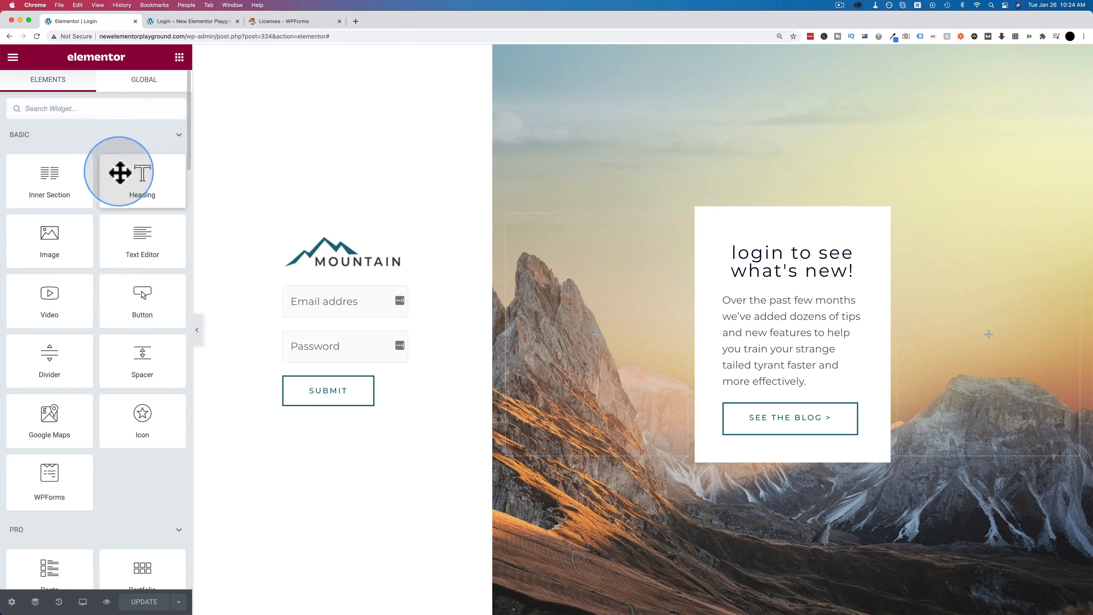
- Add a Text Editor block above the form reading 'Don't have an account yet? Register here.'
drag(135, 244, 358, 288)
triple_click(118, 274)
text(Don’t have an account yet? Register here.)
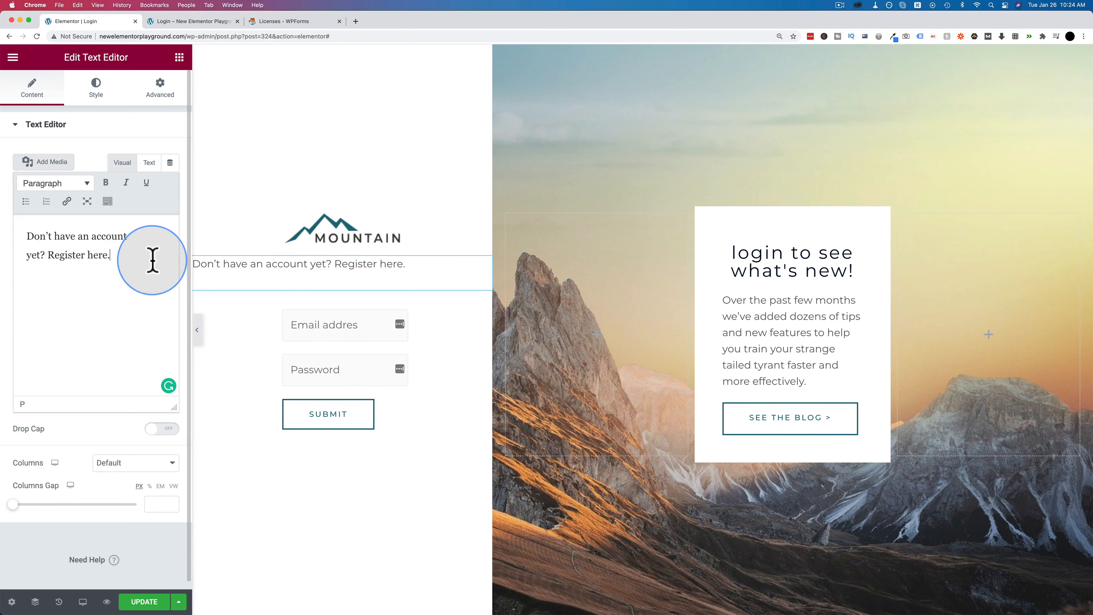
drag(107, 256, 47, 254)
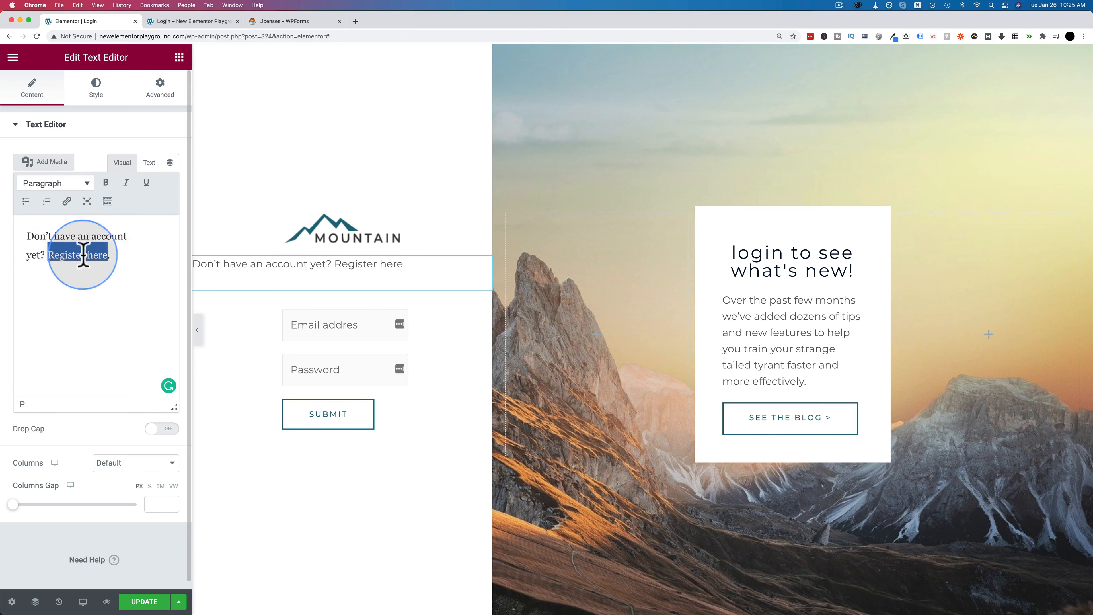
click(67, 202)
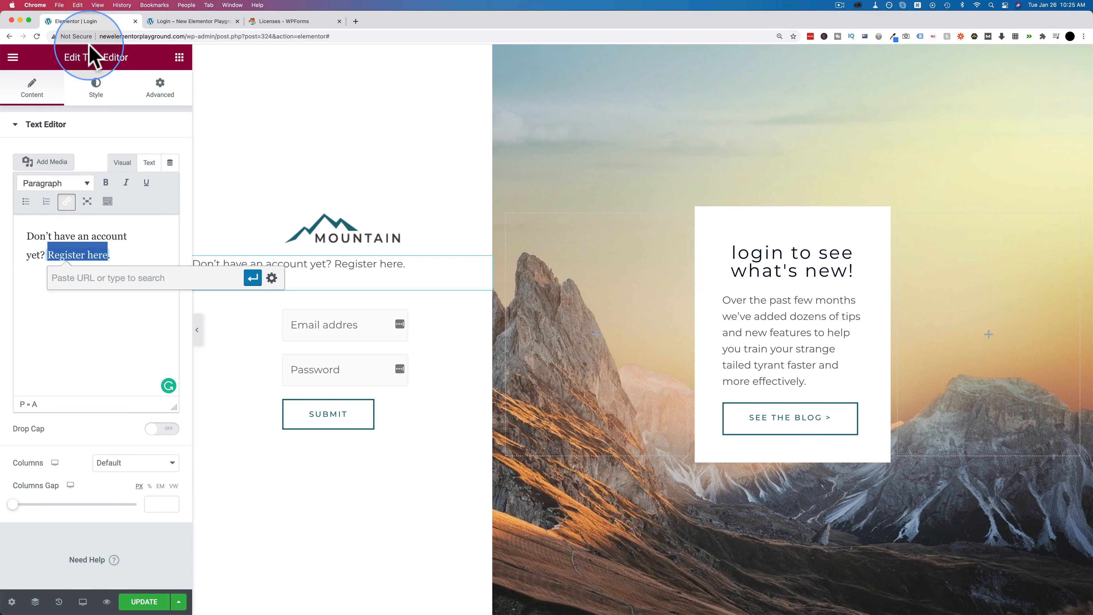
drag(98, 38, 186, 38)
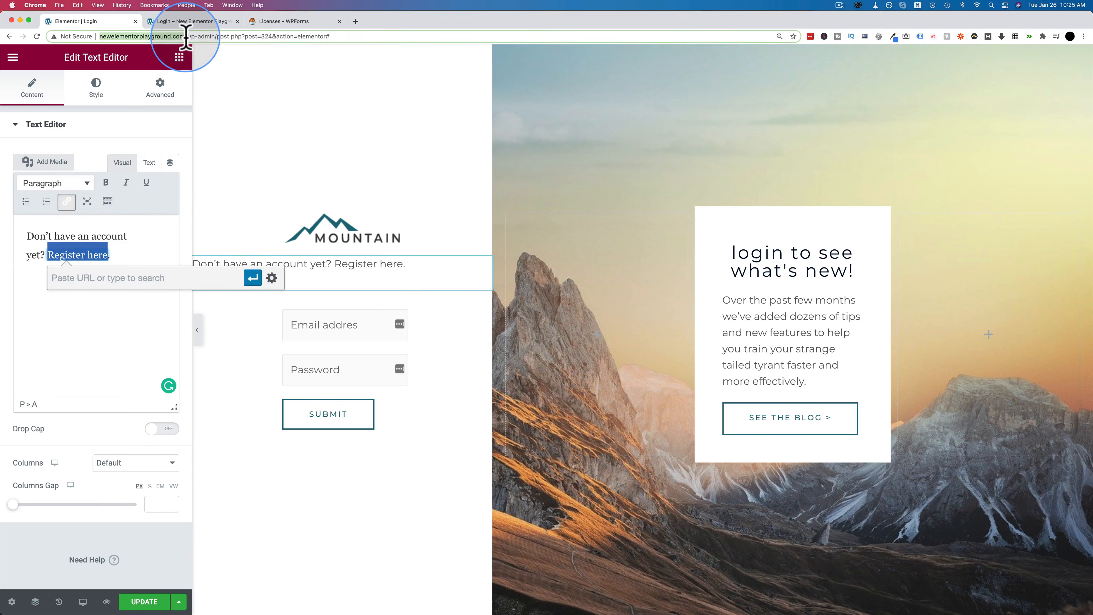
click(95, 278)
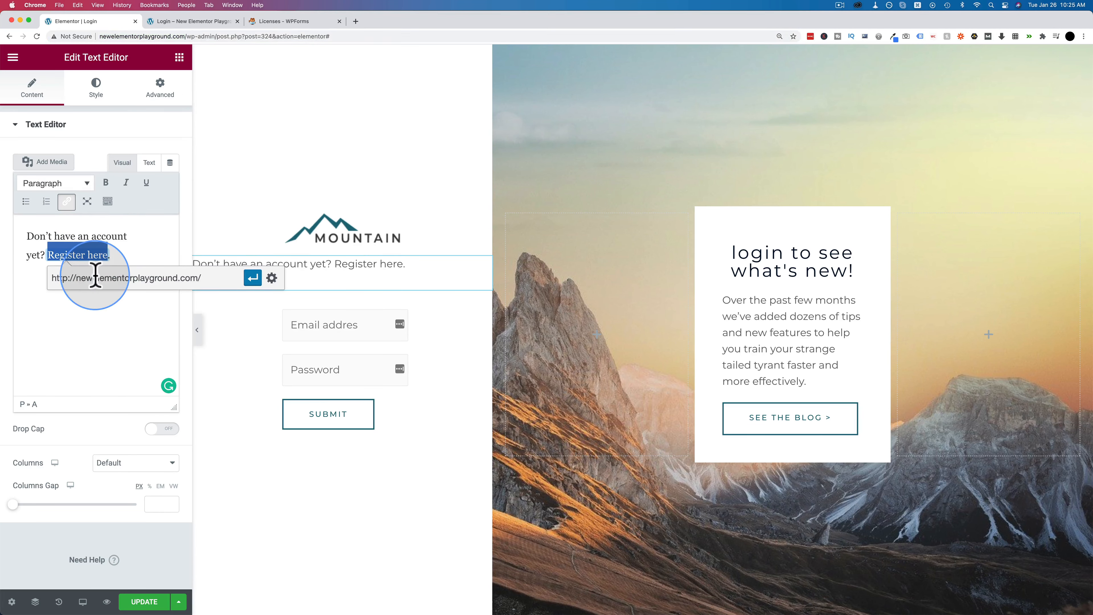
text(register)
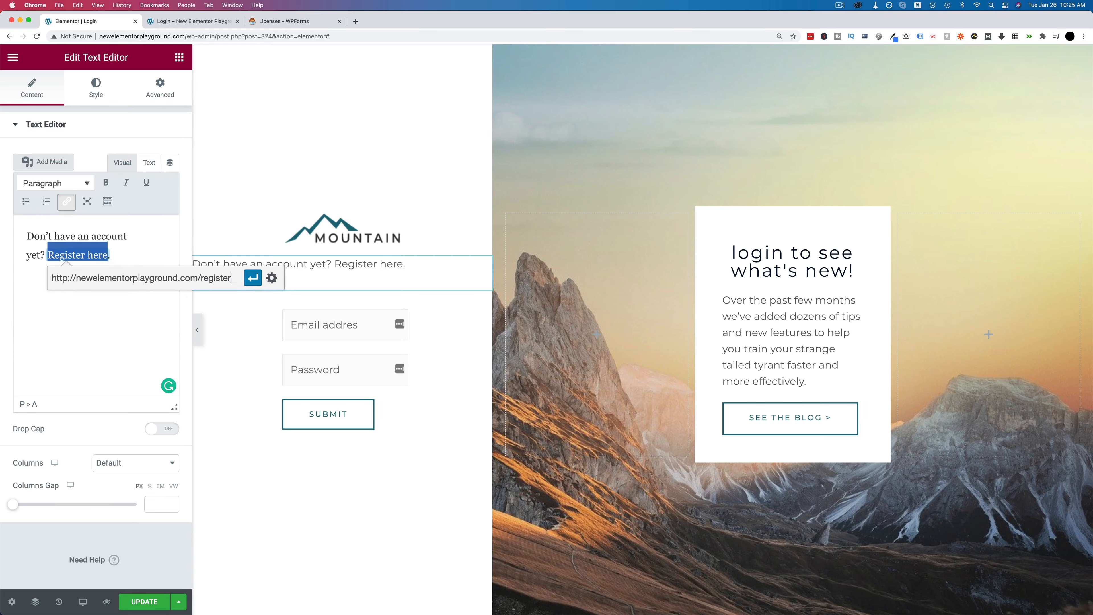
click(252, 279)
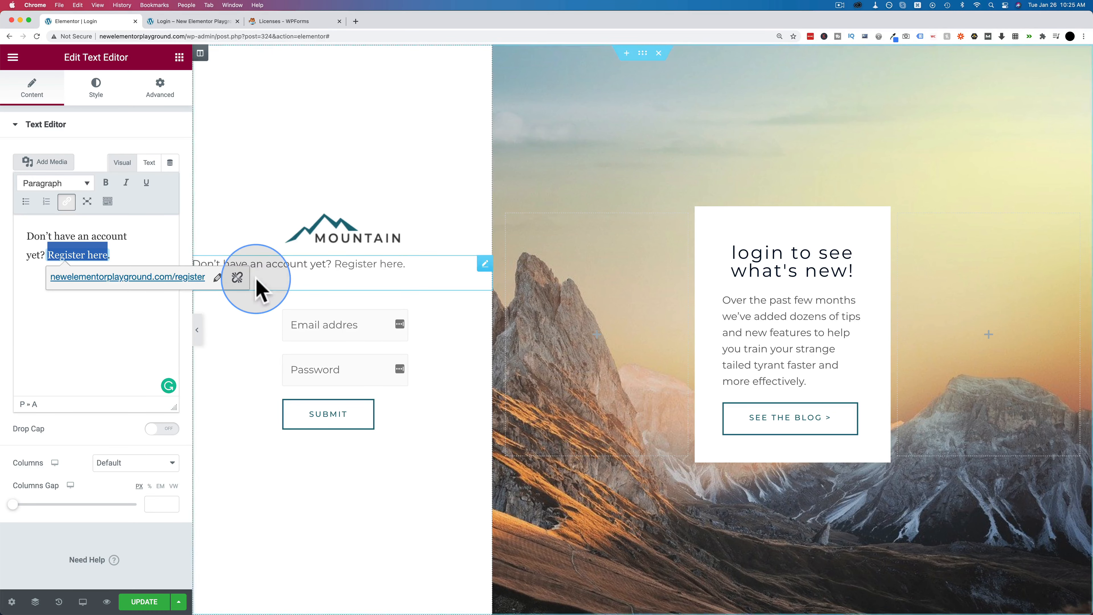
click(103, 270)
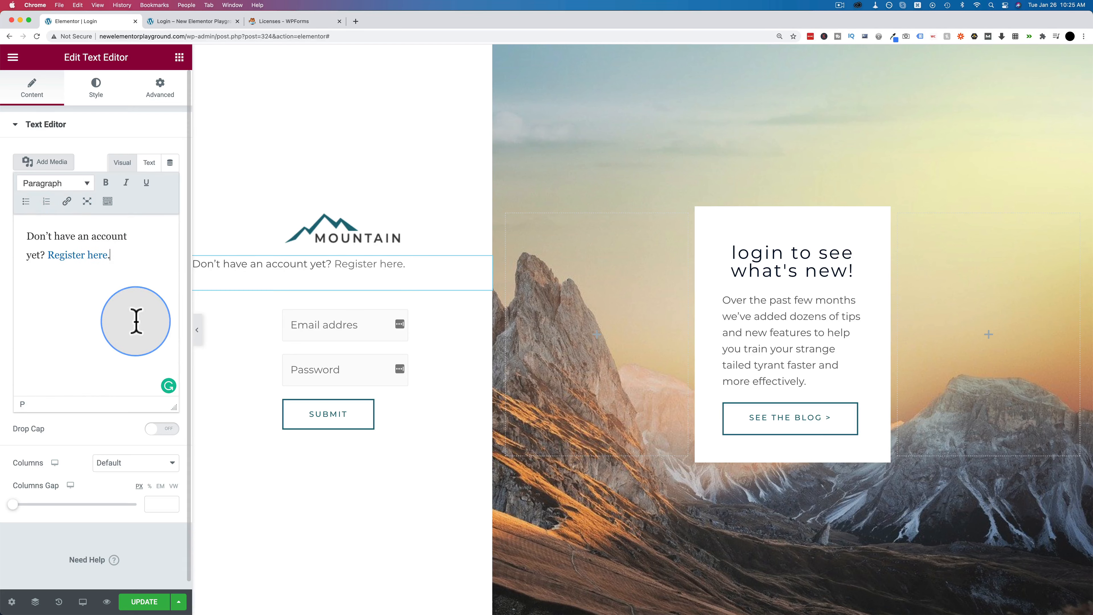
- Match the prompt text's left padding to the form and shrink its font size
click(162, 90)
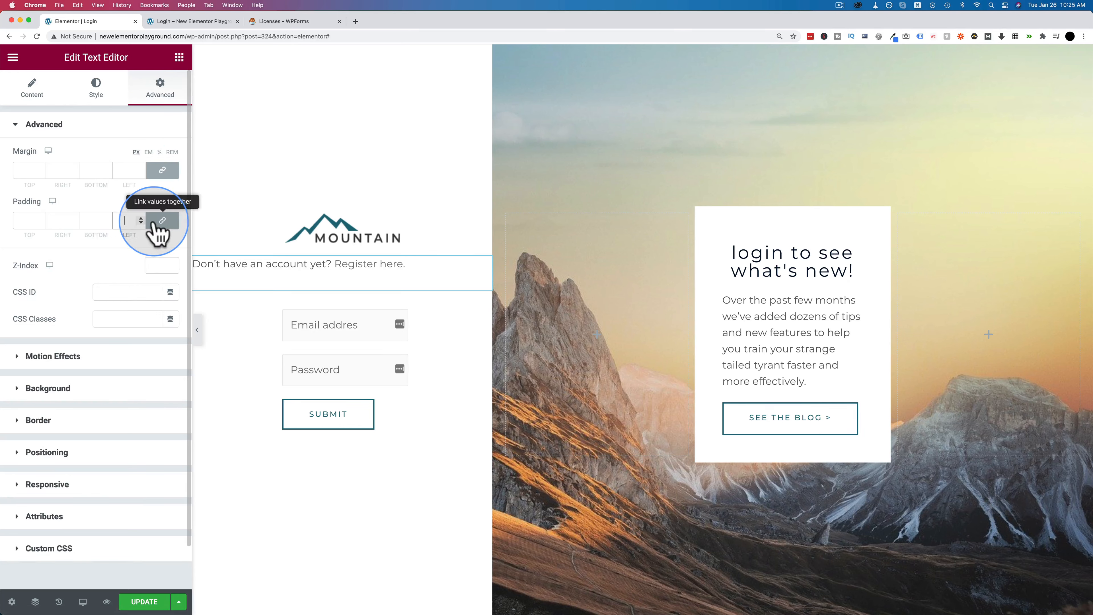
click(158, 221)
click(125, 221)
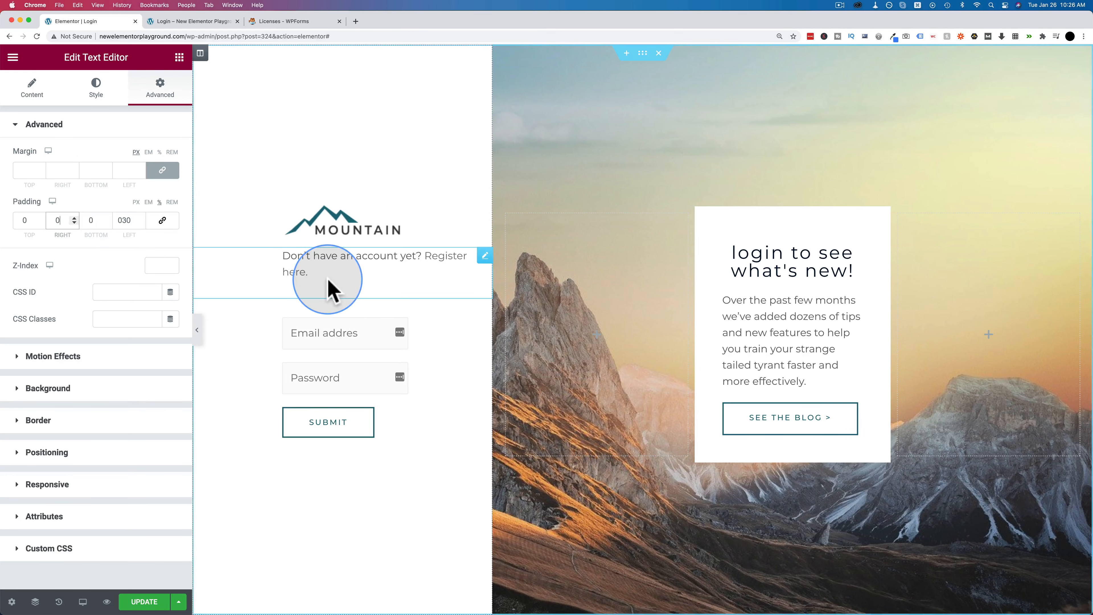
click(97, 91)
click(171, 209)
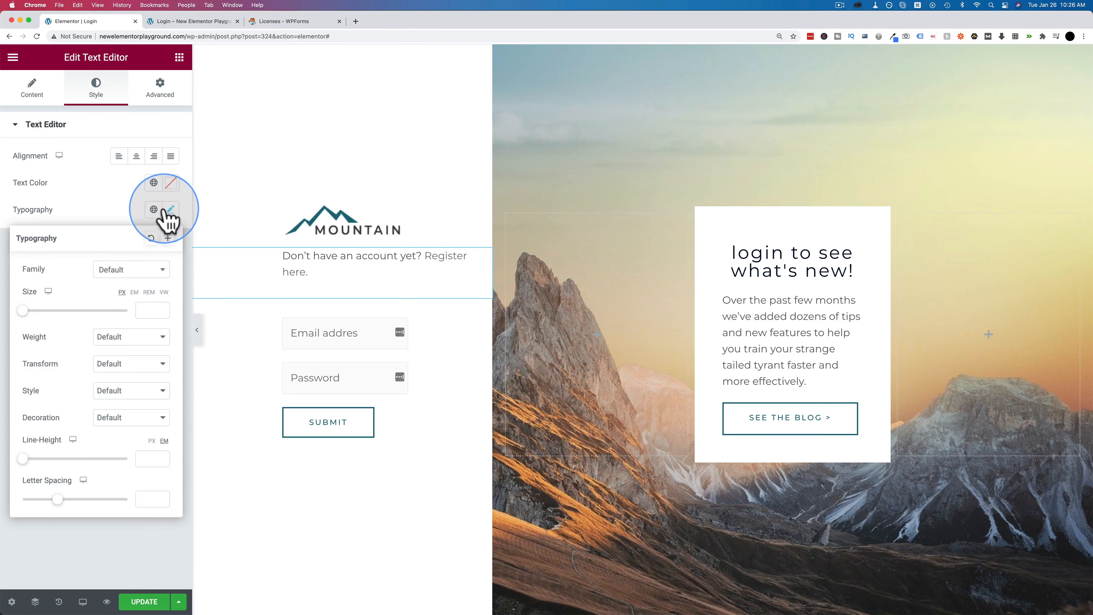
drag(24, 313, 27, 313)
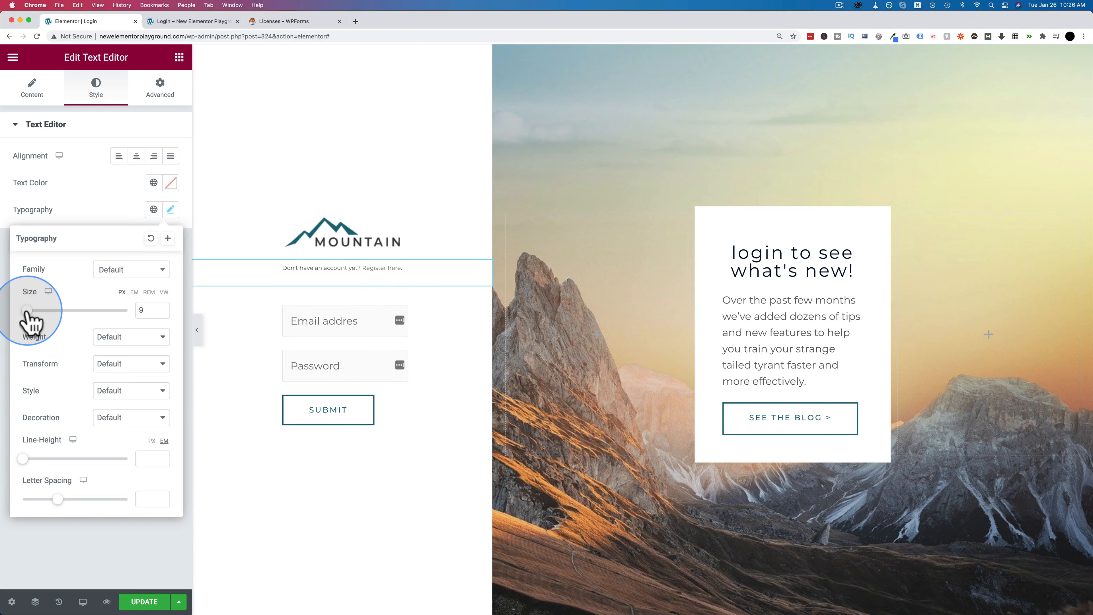
click(170, 102)
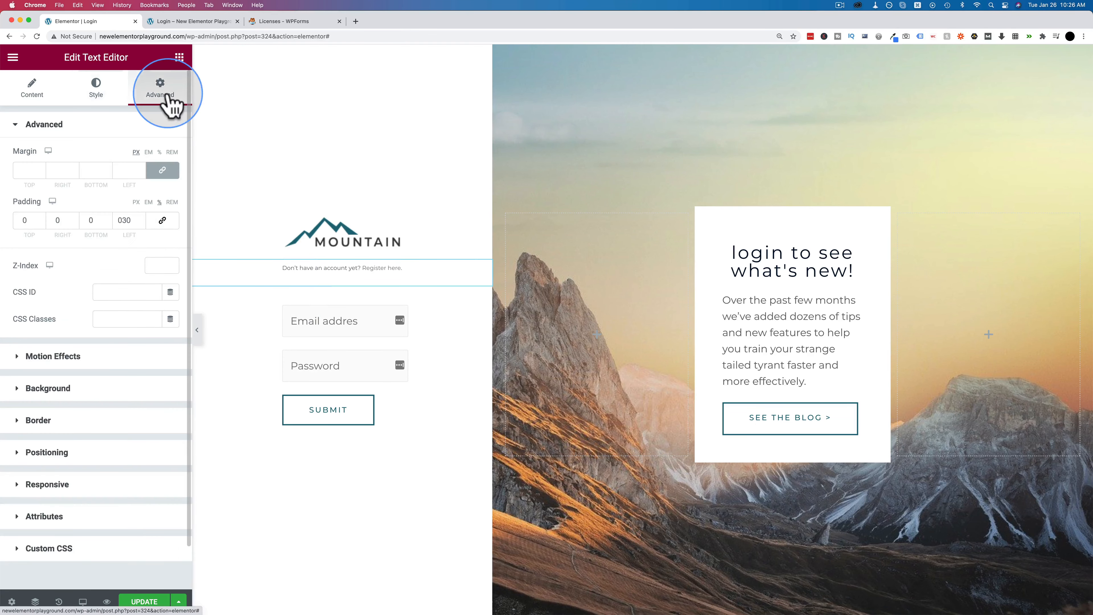
- Zero the login form's margins, give the text a -23 px bottom margin, and update
click(162, 170)
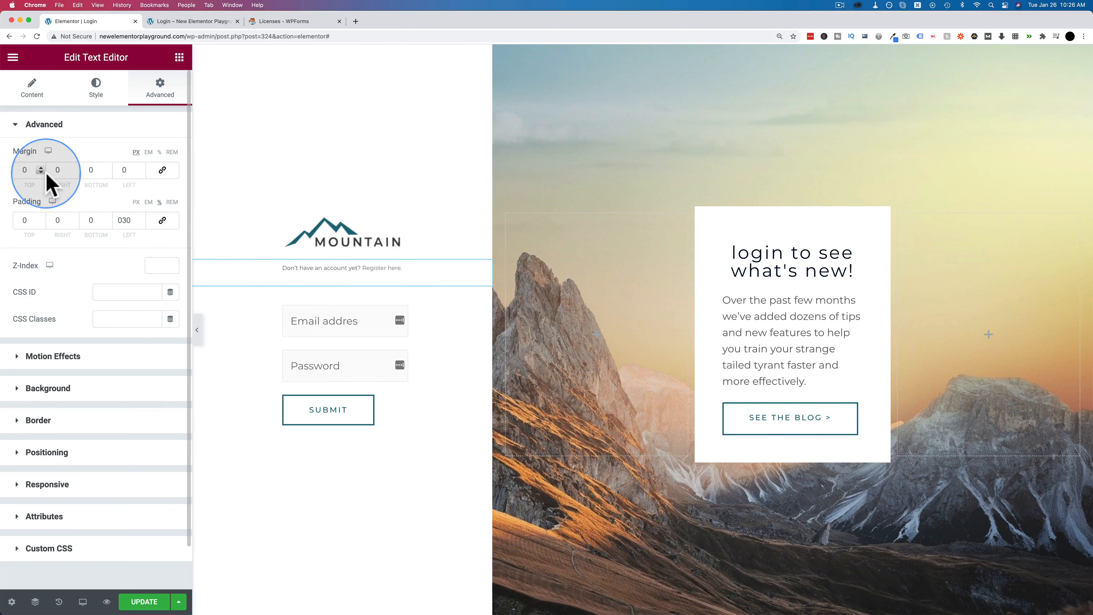
click(340, 311)
click(162, 171)
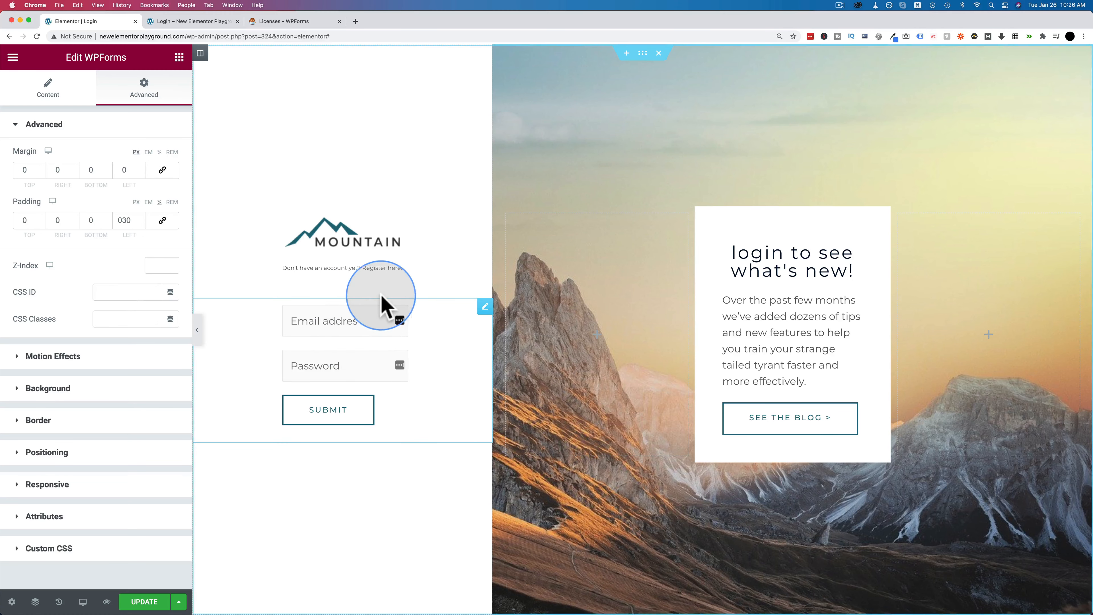
click(308, 276)
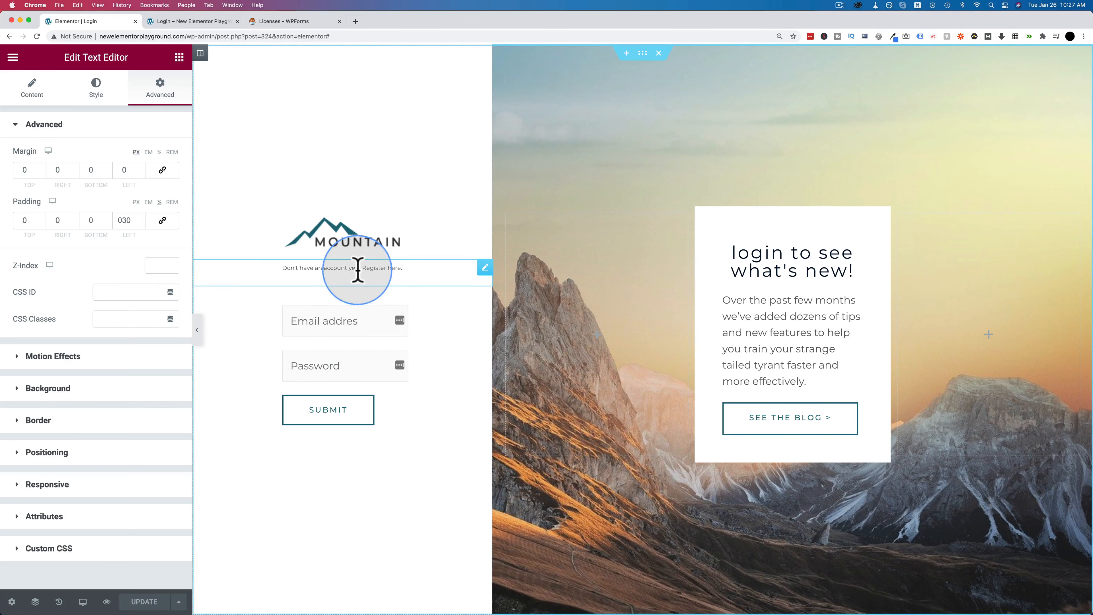
click(108, 173)
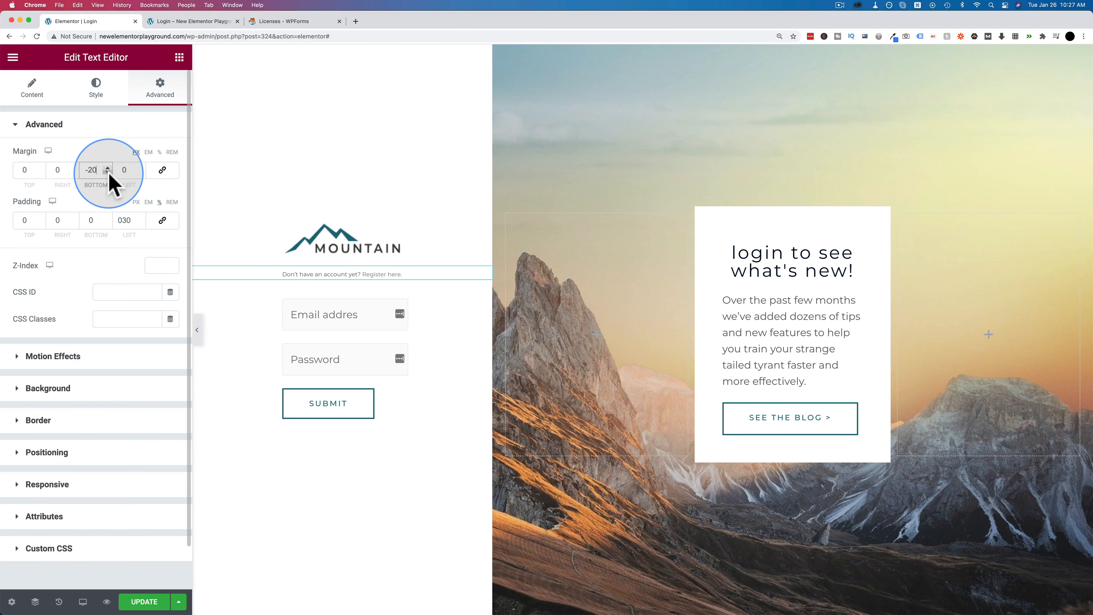
click(145, 601)
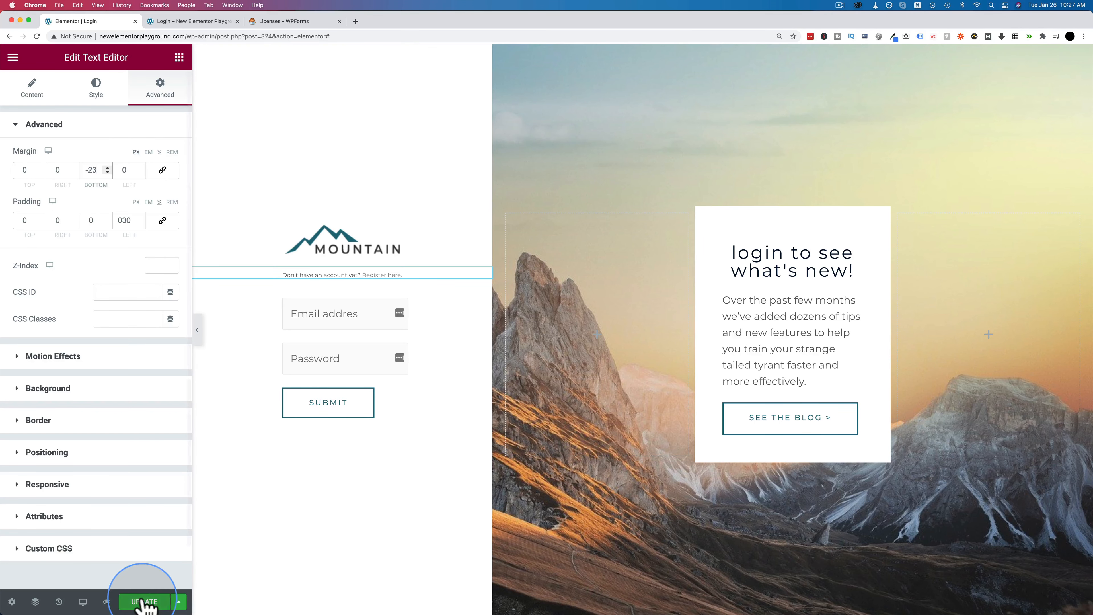
- Return from the missing /register page to the login page preview
click(205, 22)
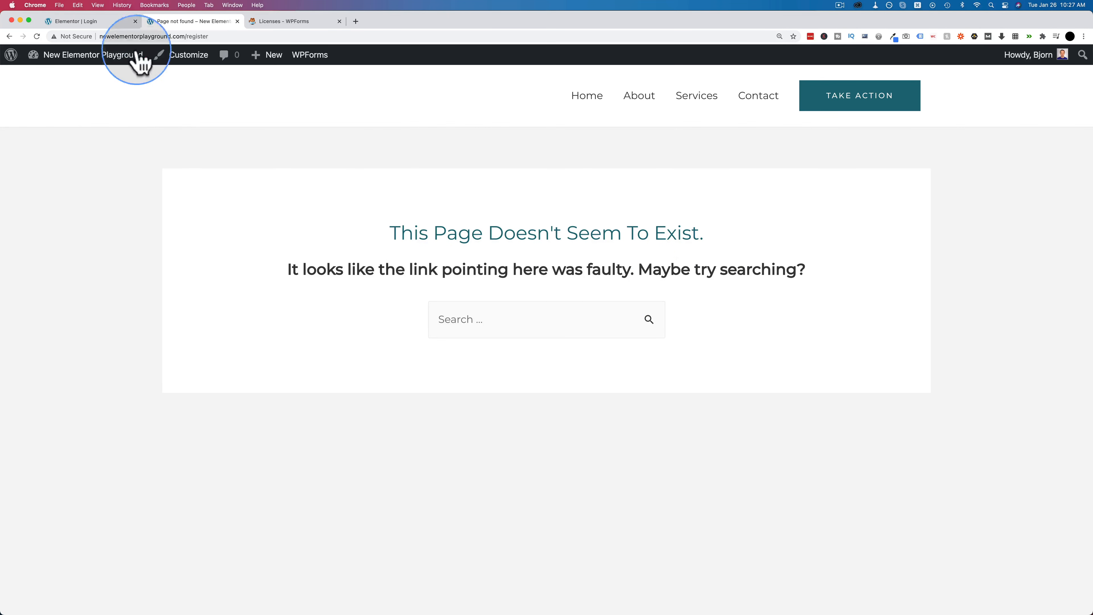
click(9, 36)
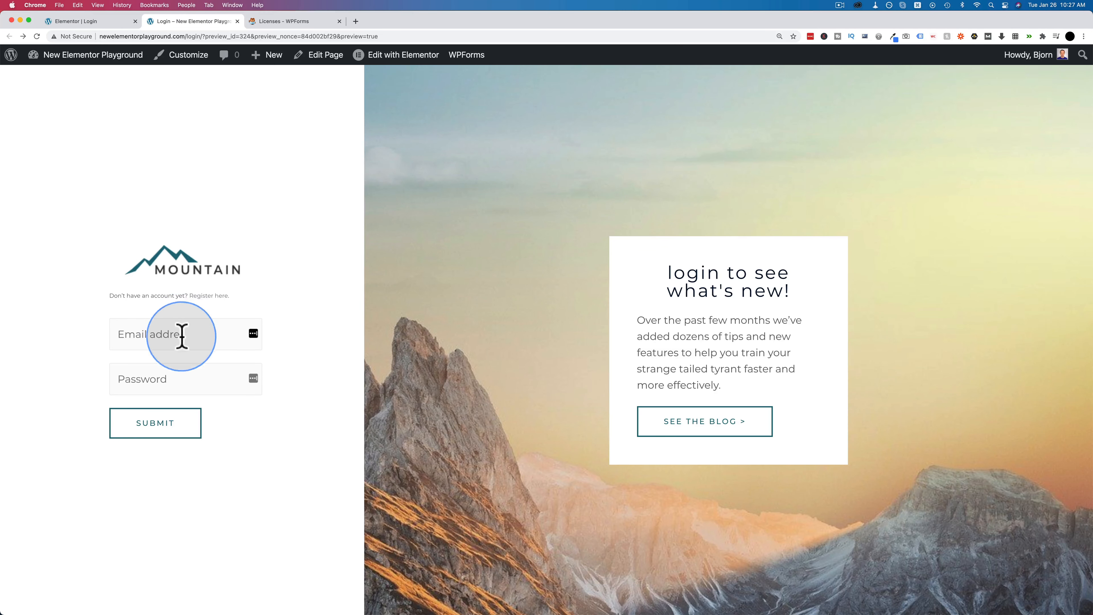
- Go from the dashboard to the WPForms All Forms list
mouse_move(65, 60)
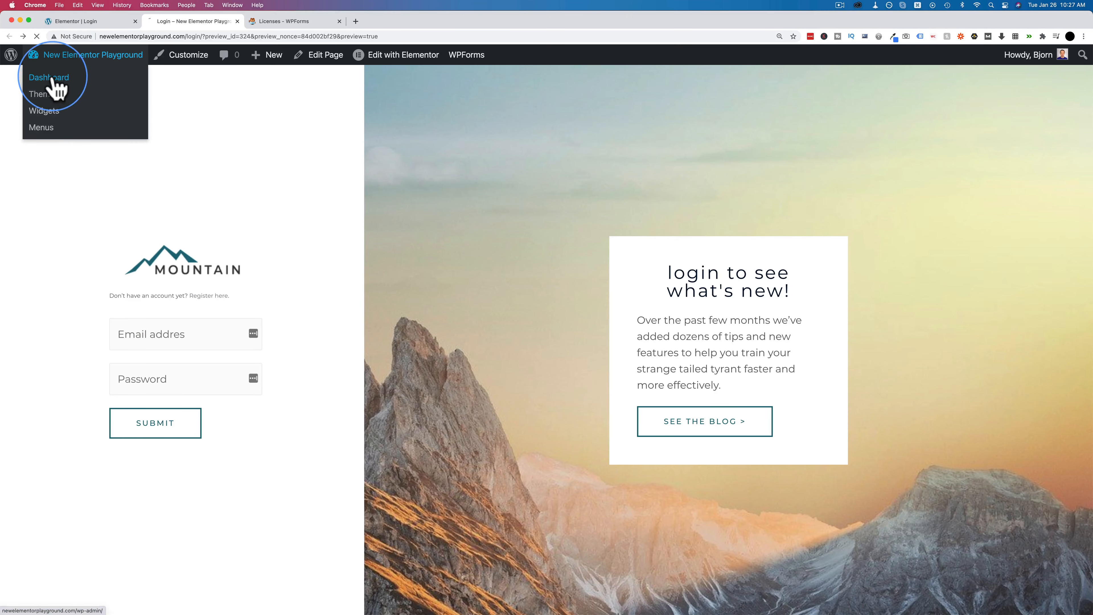
click(51, 81)
mouse_move(47, 303)
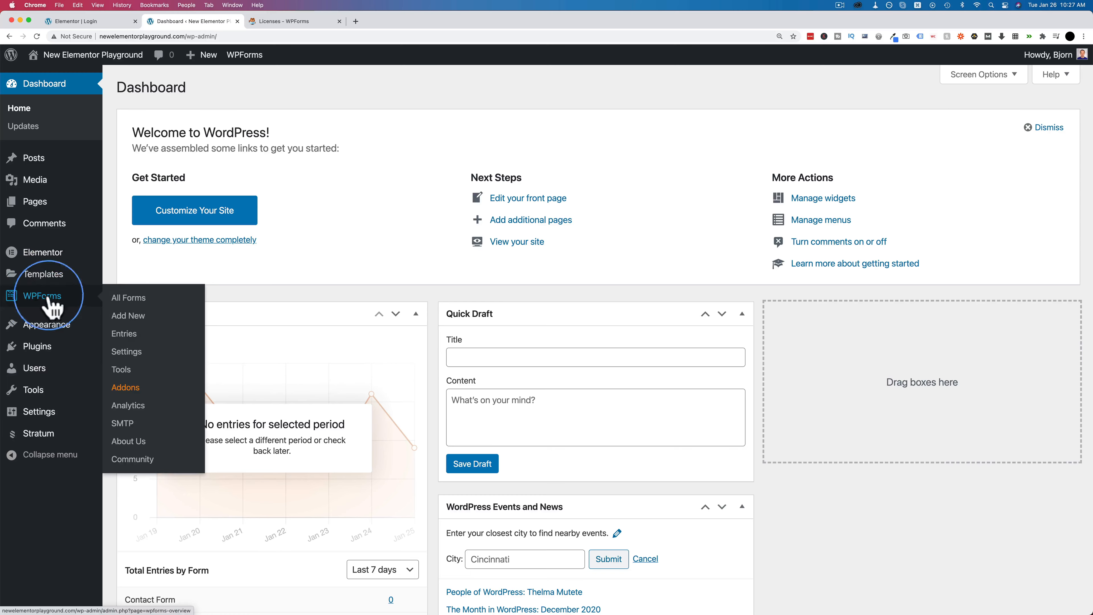
click(137, 301)
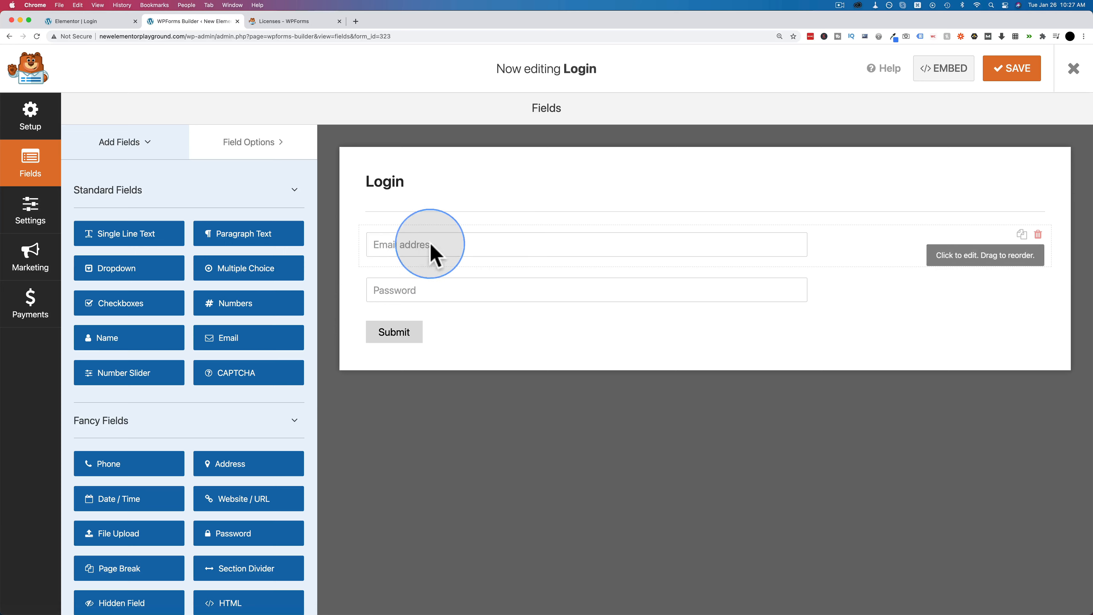
- Correct the Login form's email placeholder to 'Email address' and save the form
click(447, 247)
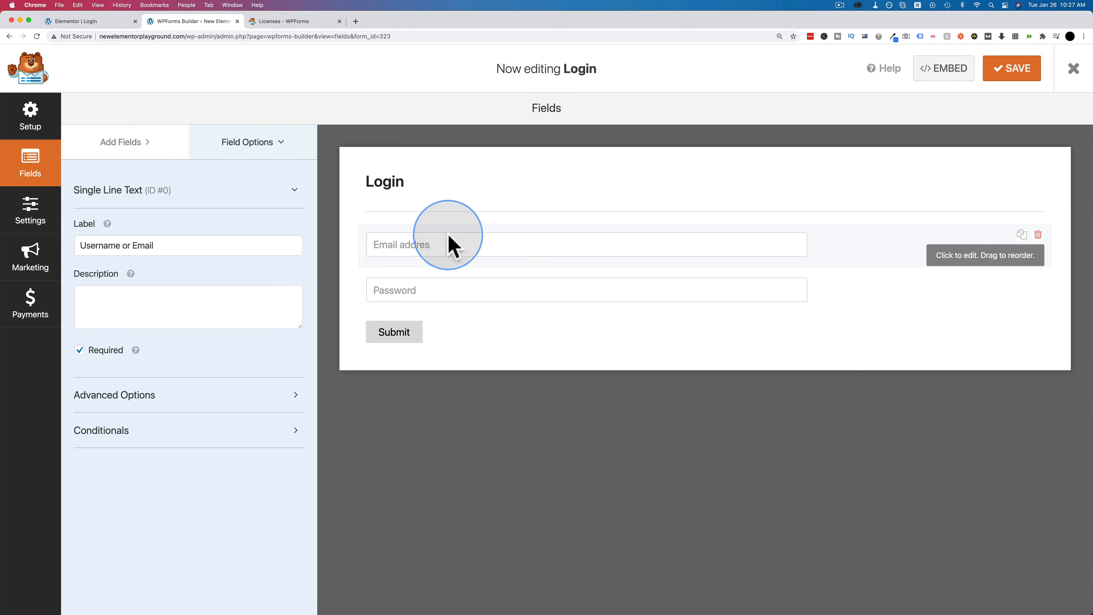
click(153, 394)
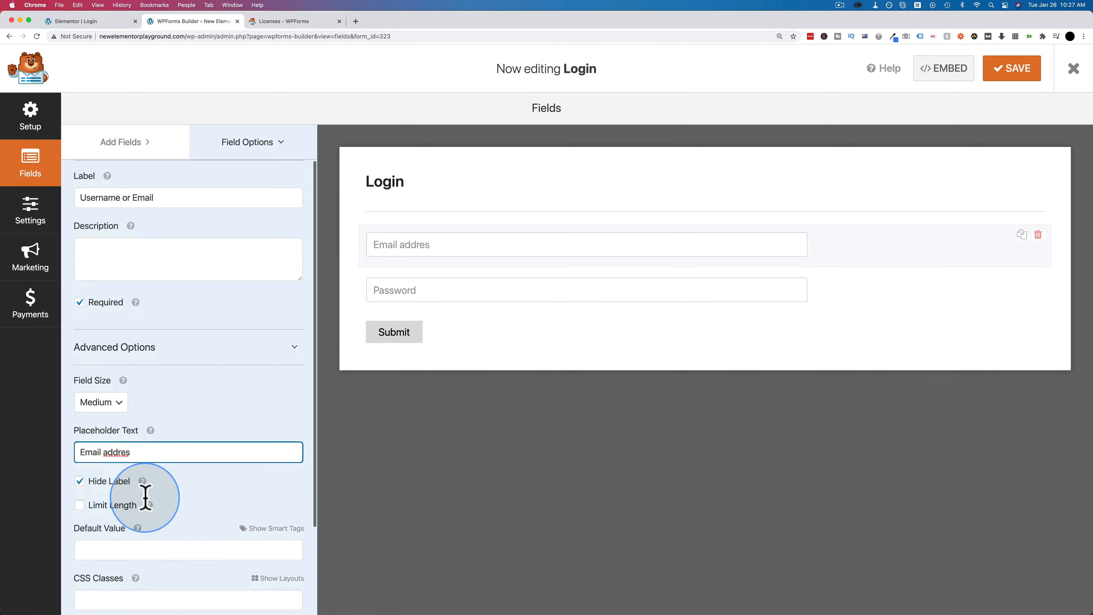
scroll(144, 498, down, 2)
text(s)
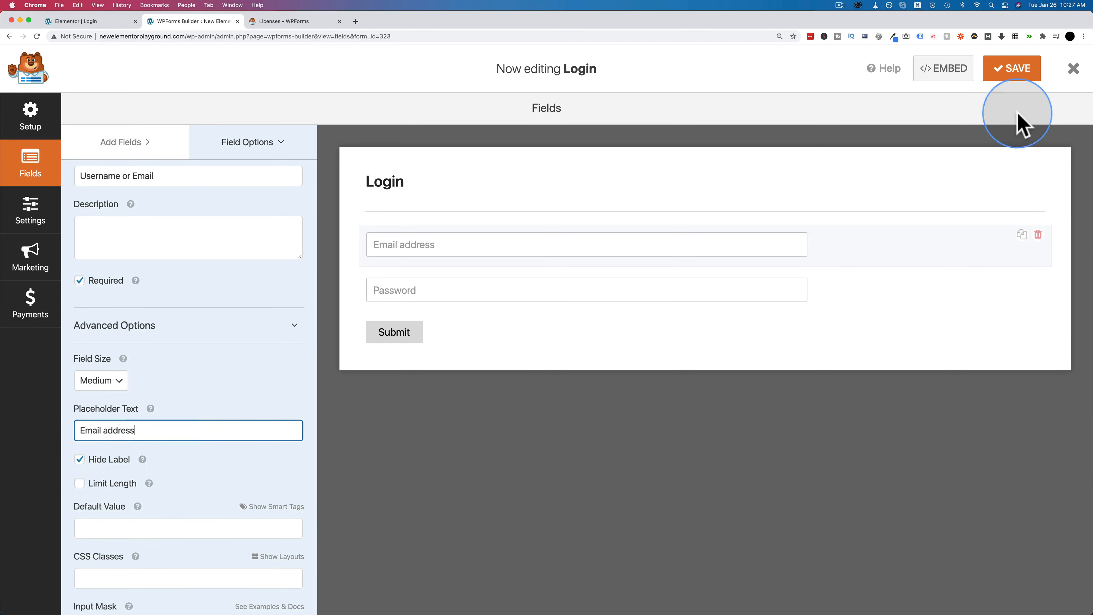
click(1016, 70)
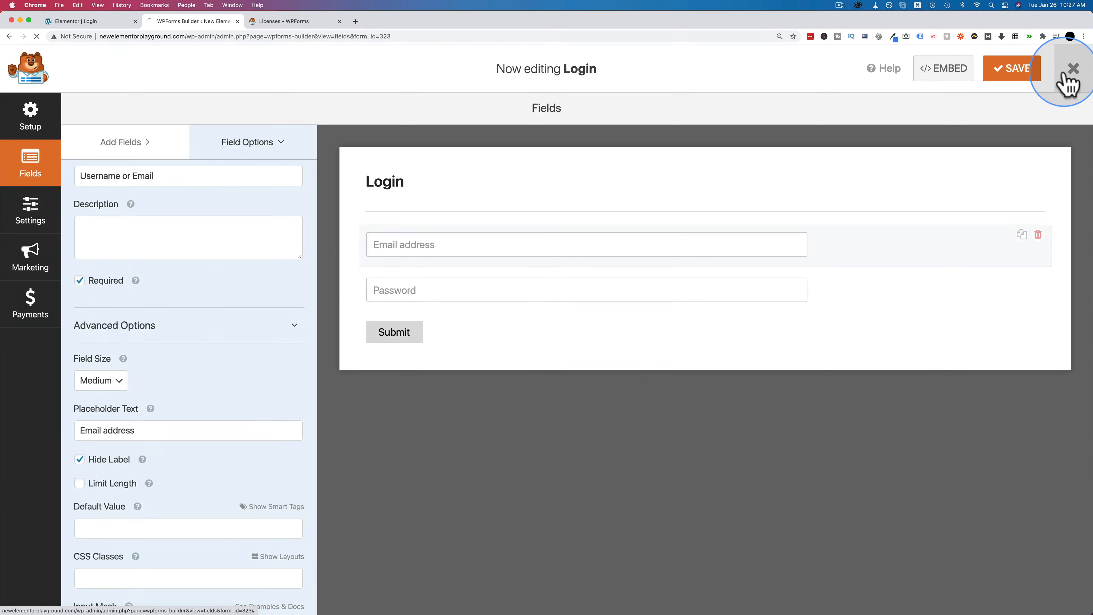
- Create 'Registration form' from the User Registration Form template
text(Registration f)
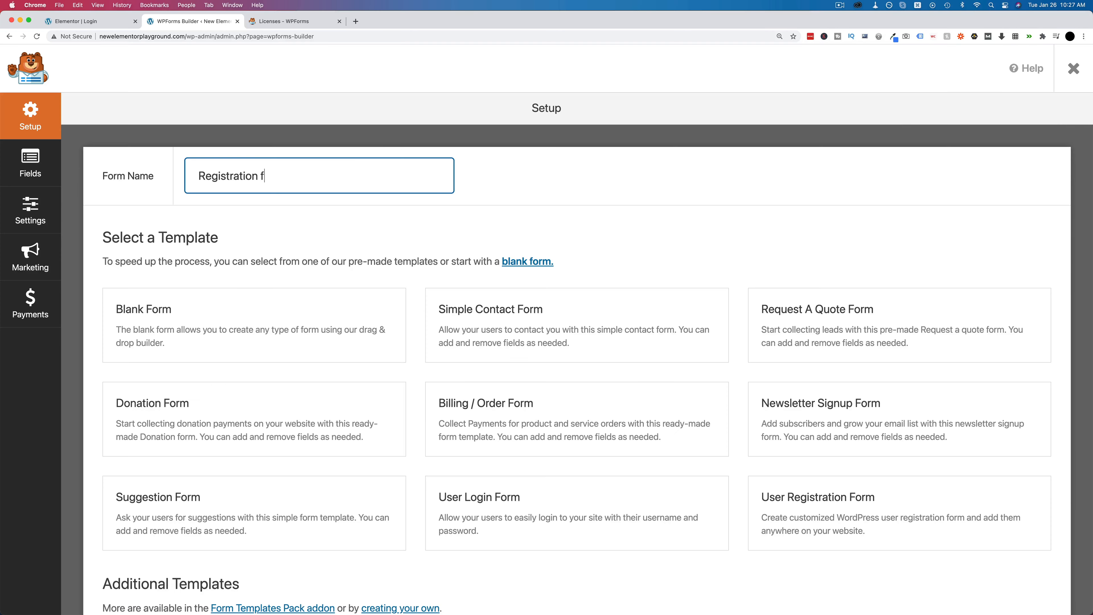
text(orm)
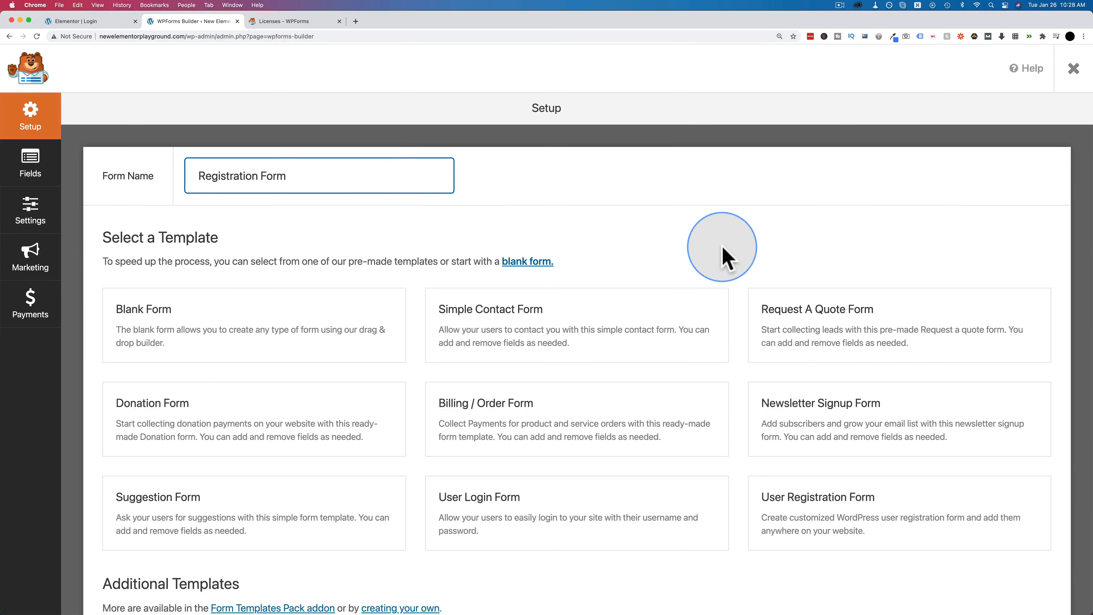
click(909, 528)
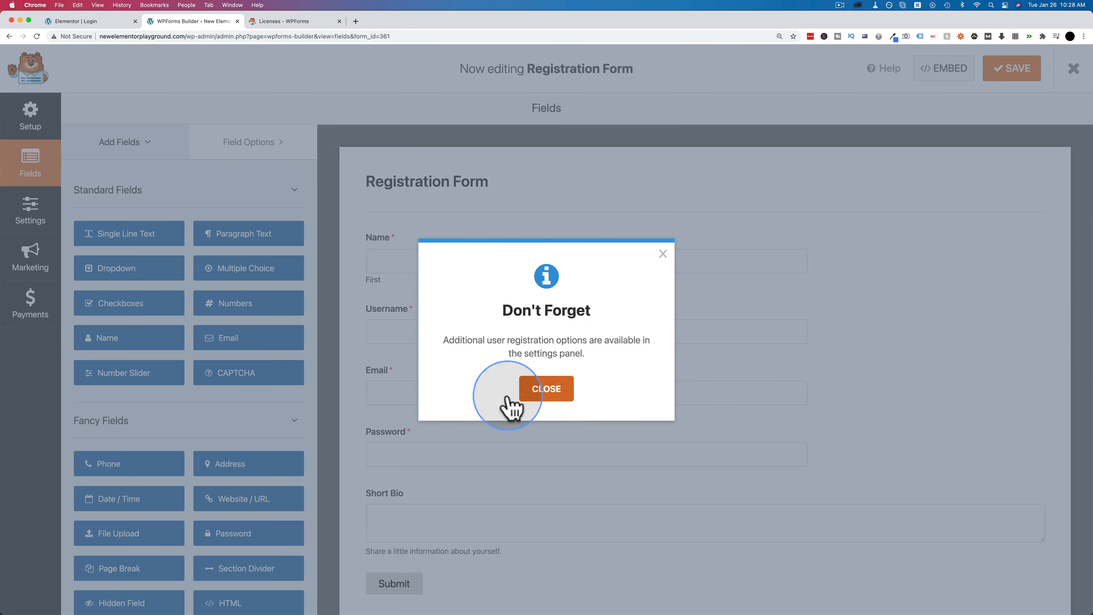
click(534, 385)
scroll(325, 174, down, 2)
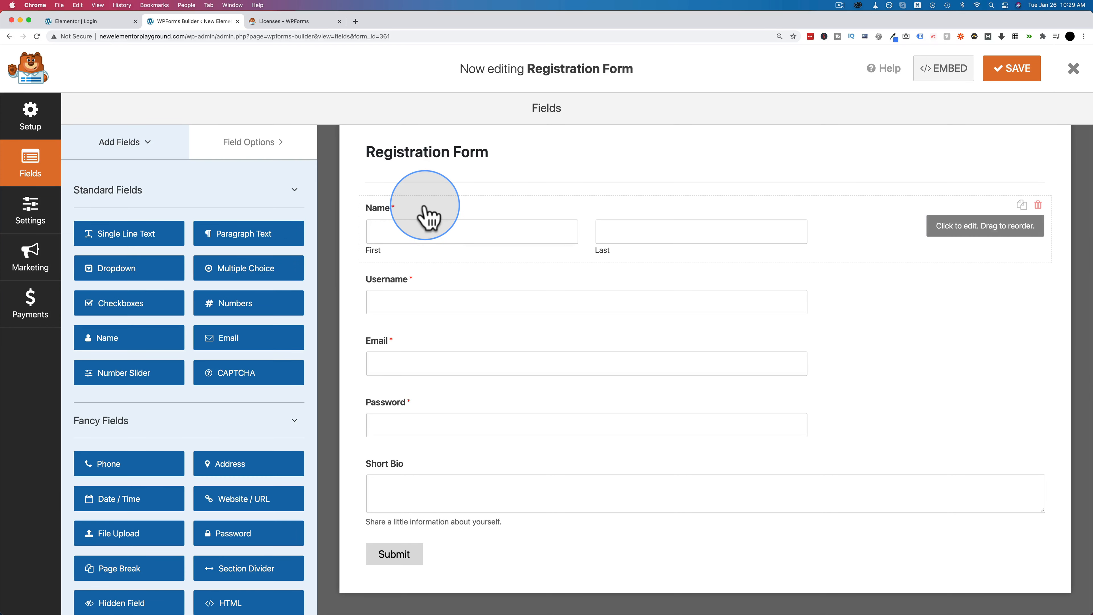
- Review the advanced options of the Name and Short Bio fields
click(427, 217)
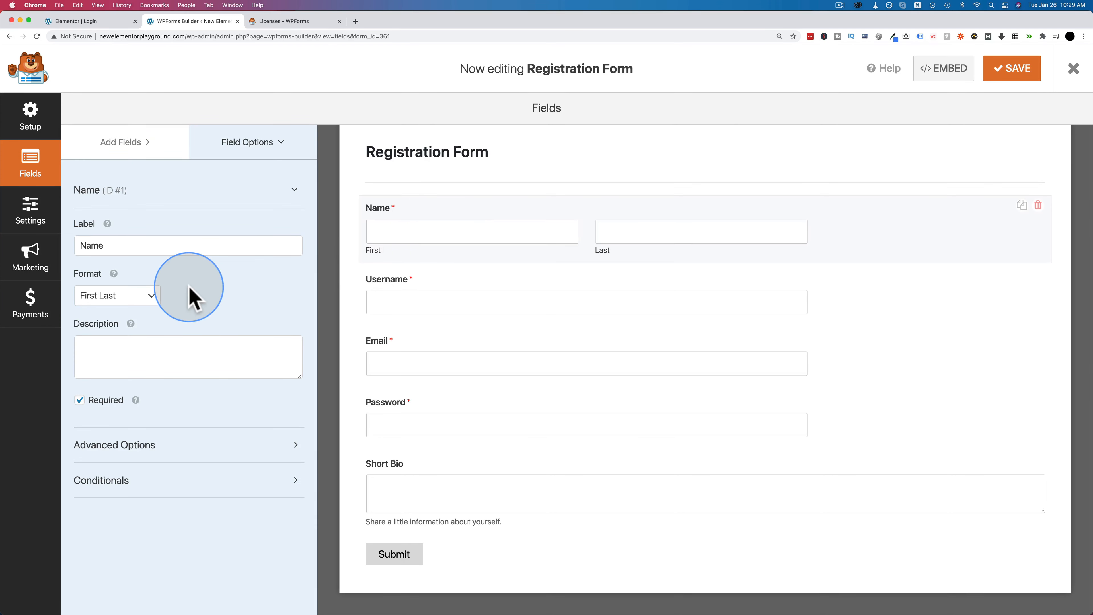
click(113, 447)
scroll(251, 431, down, 3)
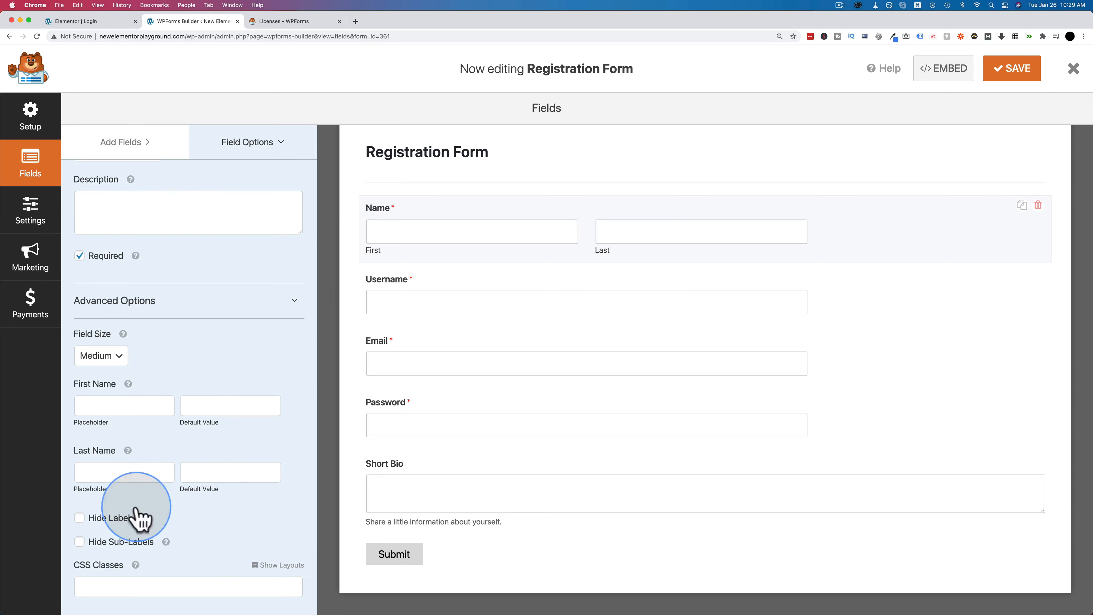
scroll(301, 367, down, 2)
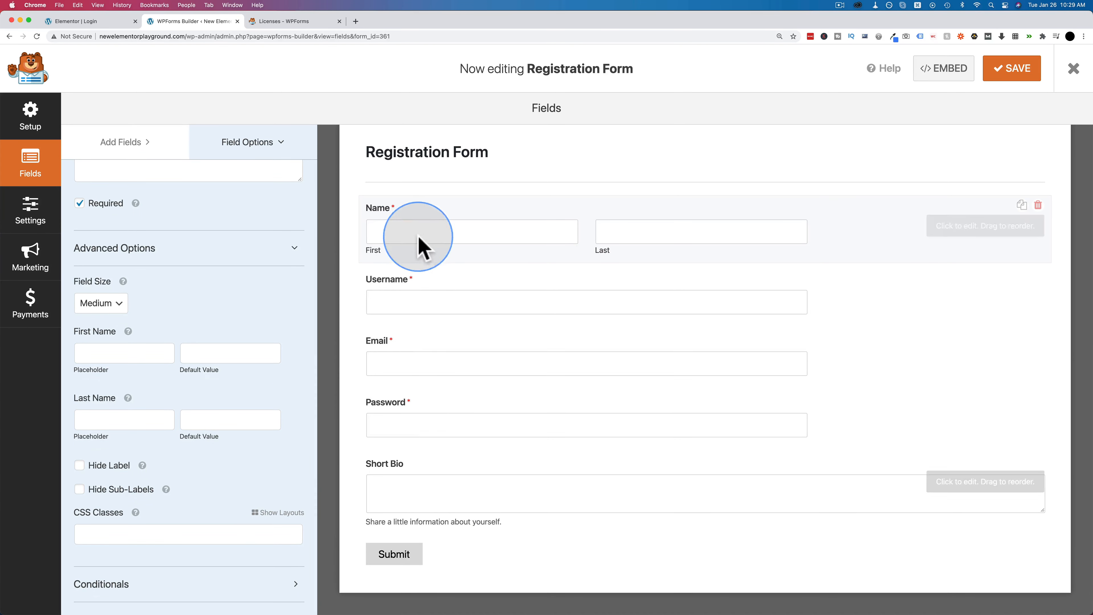
click(427, 508)
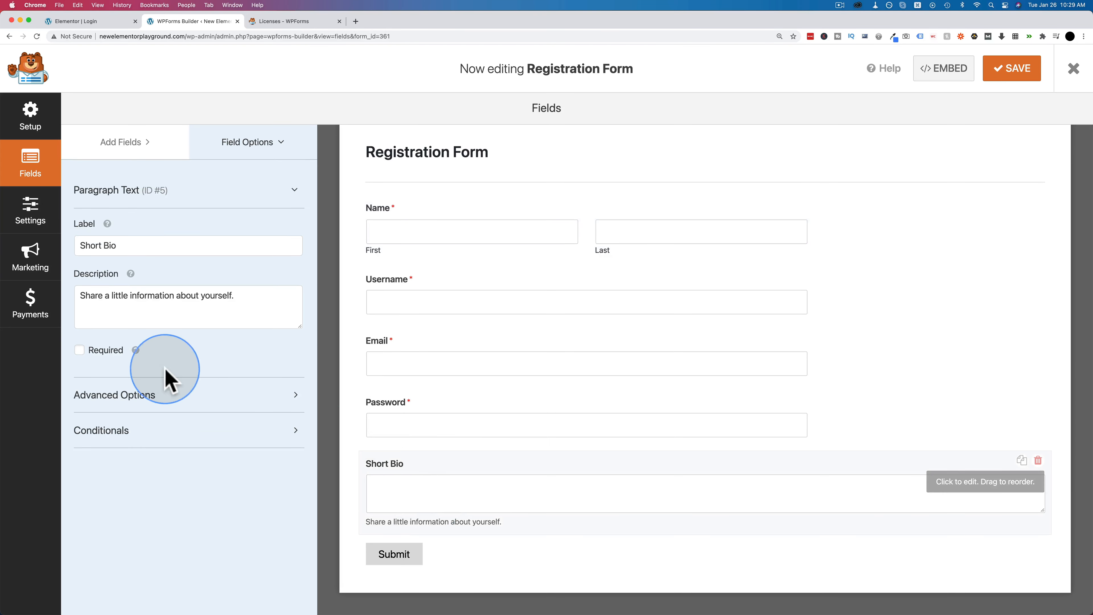
click(138, 396)
scroll(225, 379, down, 3)
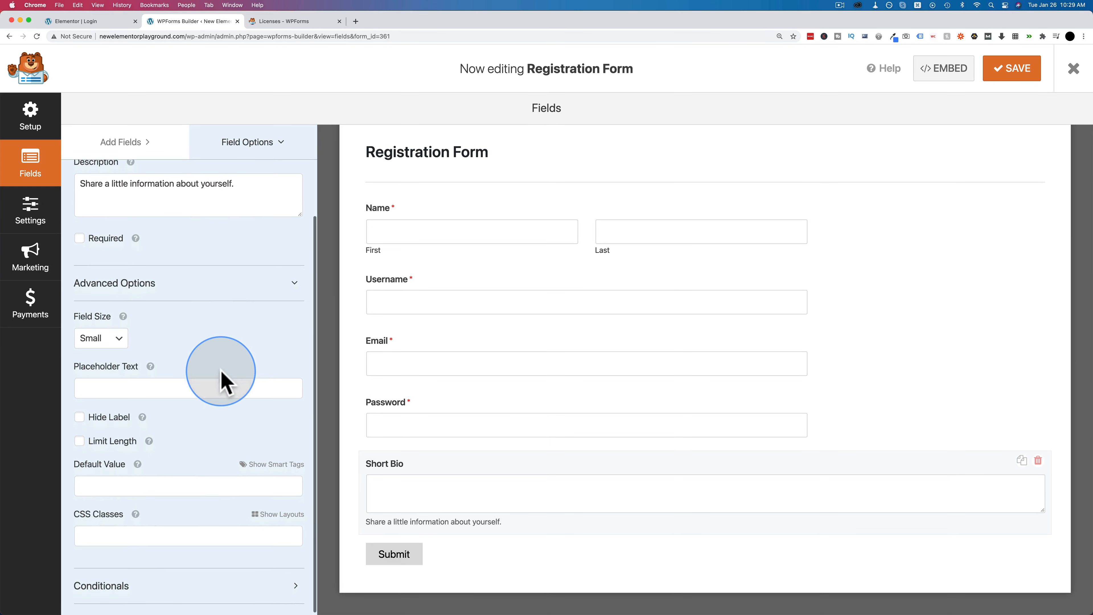
click(231, 285)
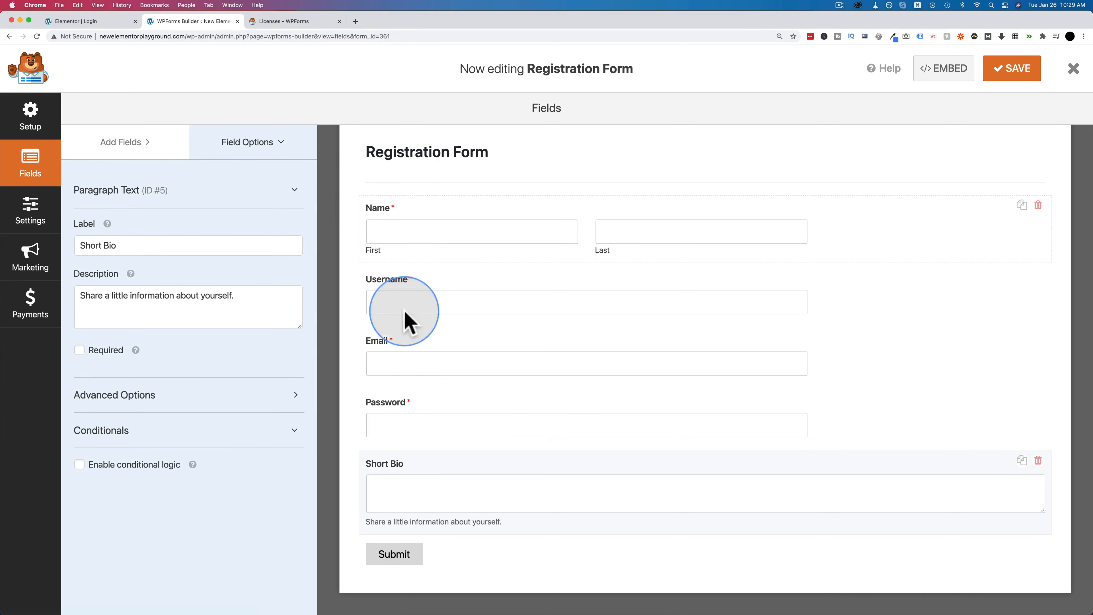
- Open the Registration Form's notification settings
click(30, 217)
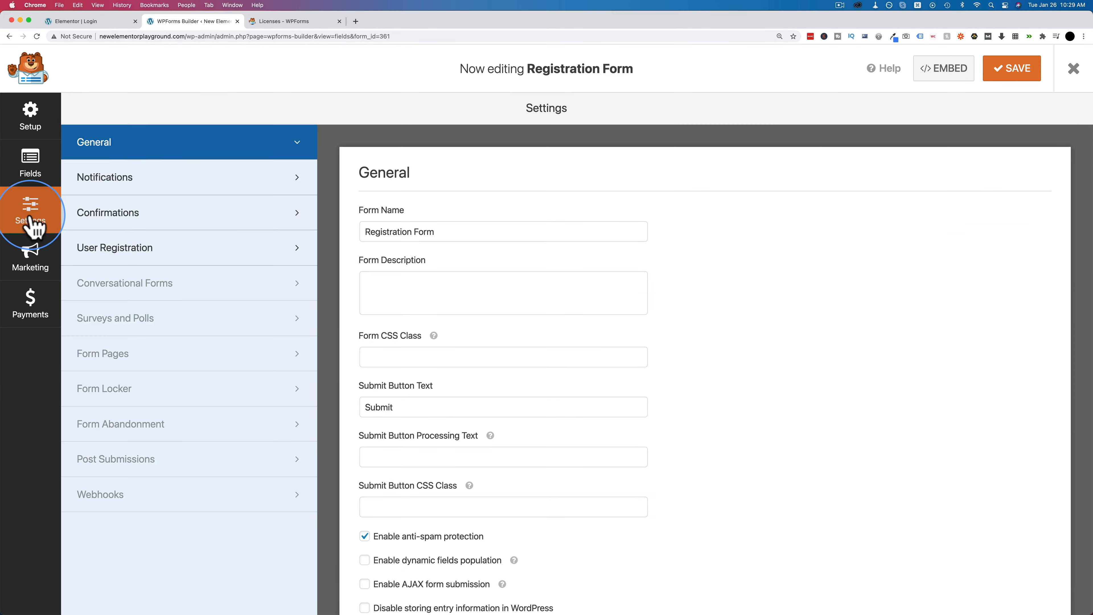
scroll(398, 216, down, 3)
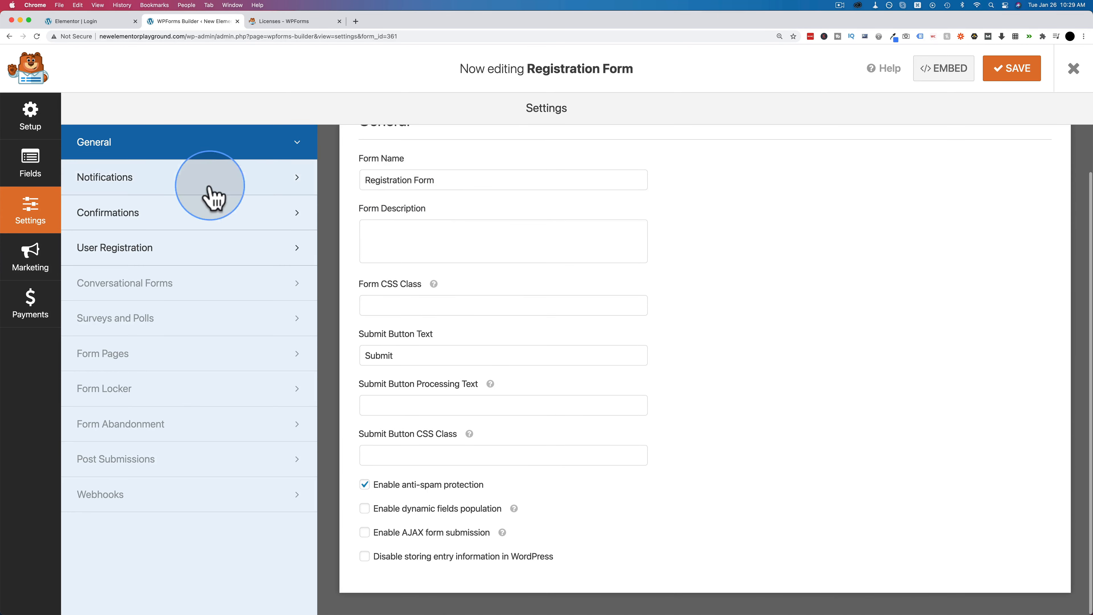
click(192, 196)
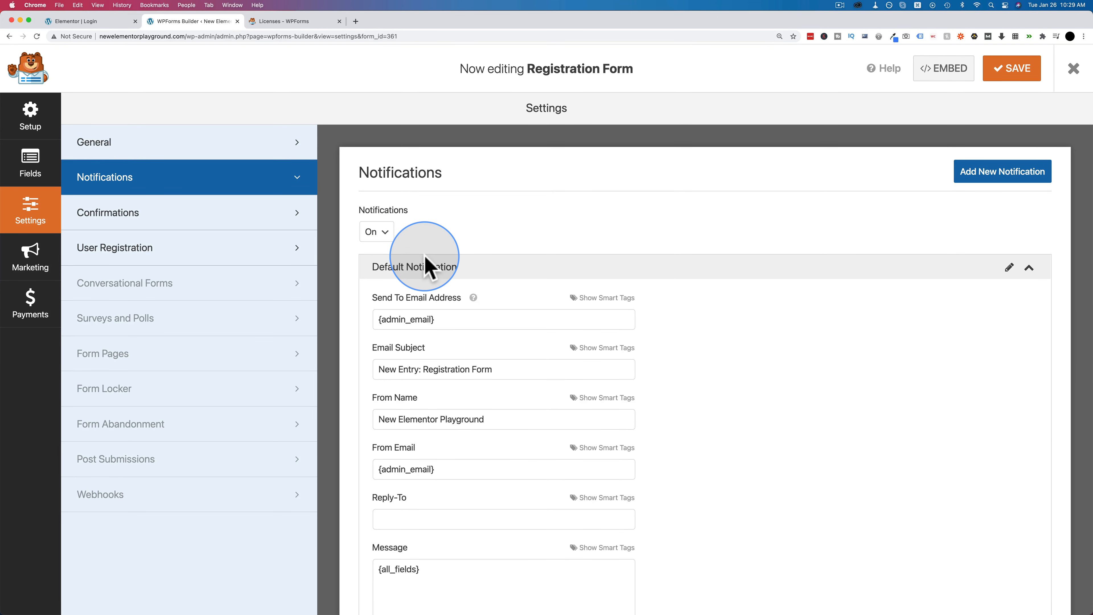
scroll(463, 267, down, 3)
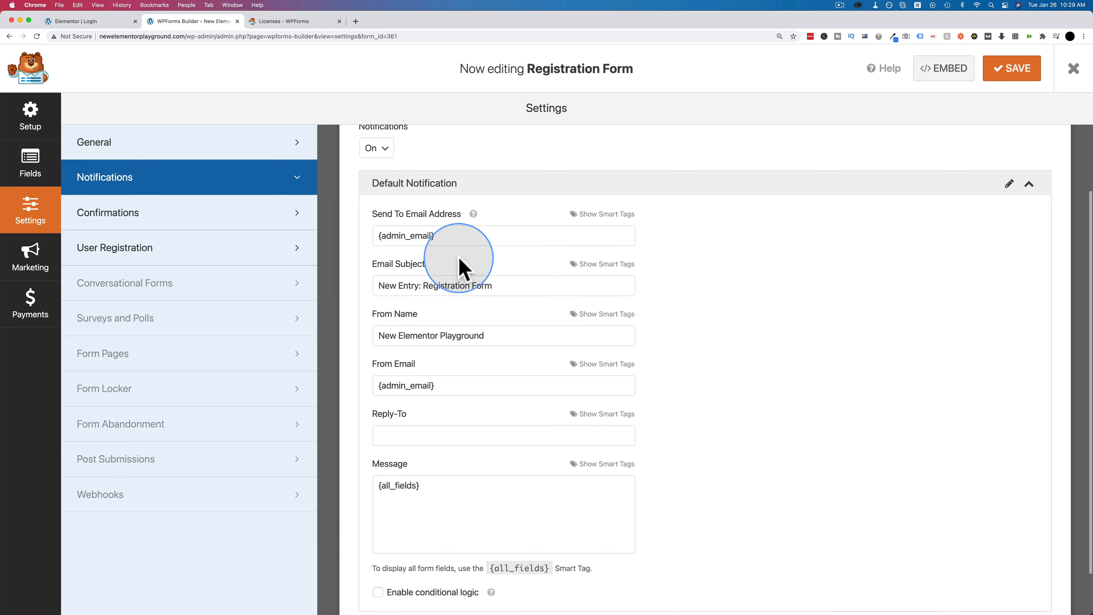
scroll(459, 268, down, 1)
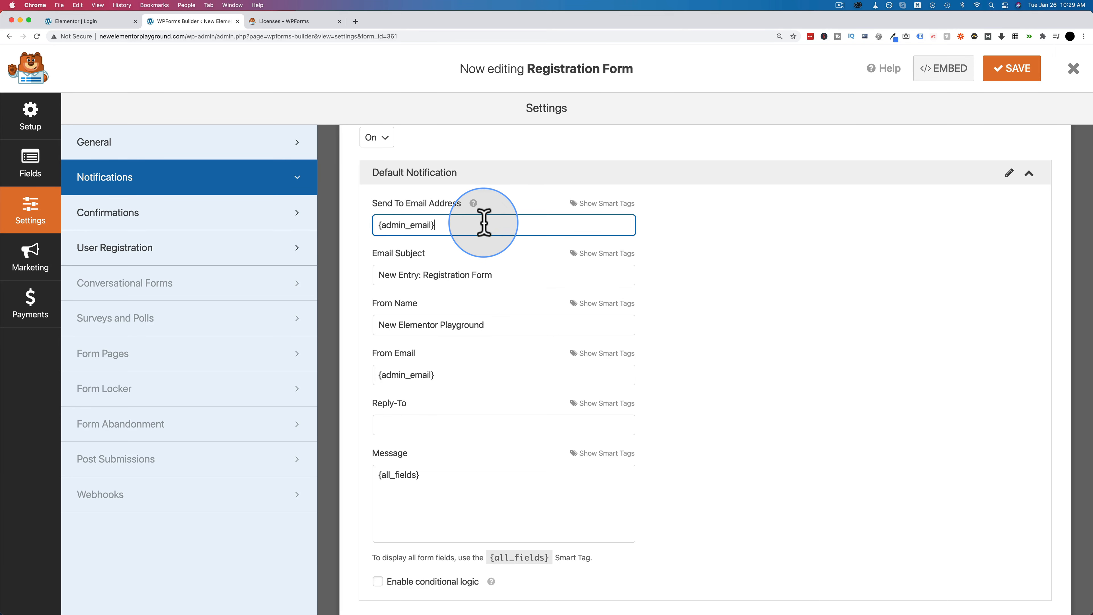
- Try a personal address as recipient, restore {admin_email}, and save the form
drag(484, 223, 359, 222)
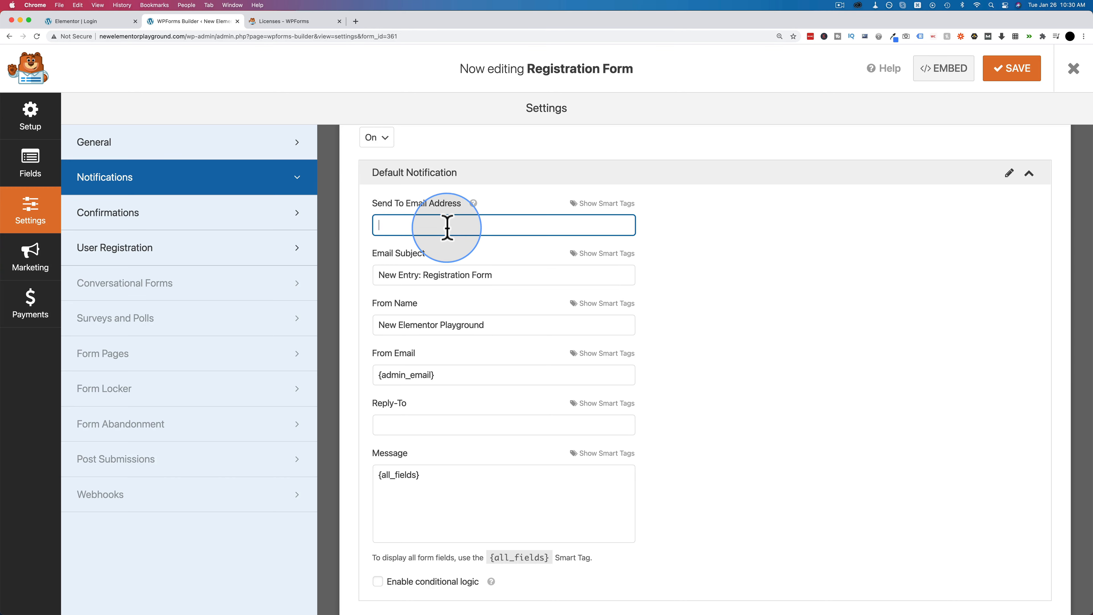
click(540, 229)
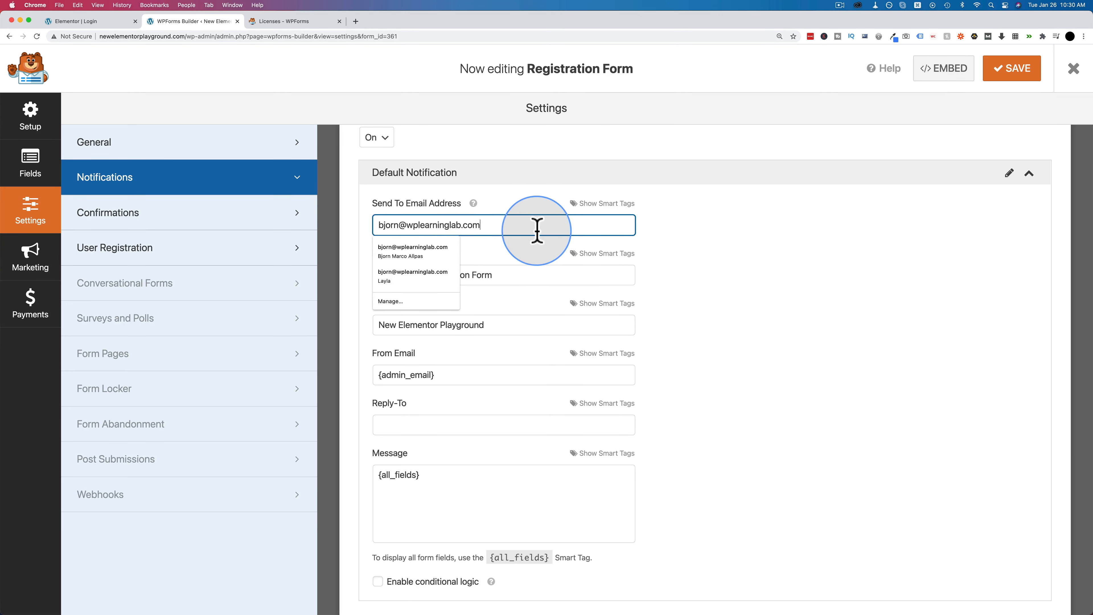
click(495, 225)
key(super+a)
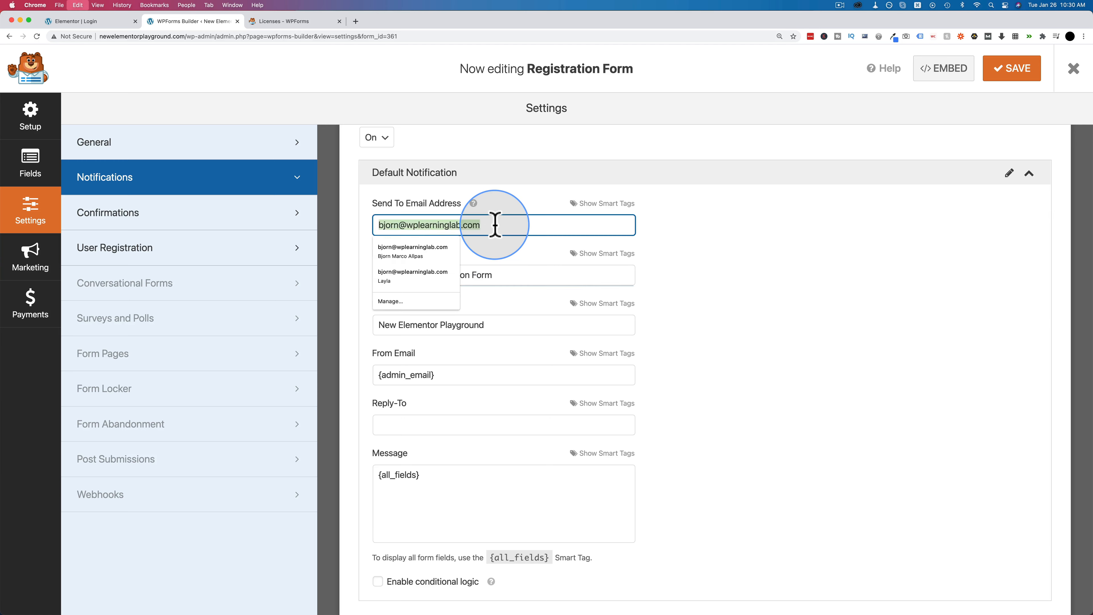
key(super+z)
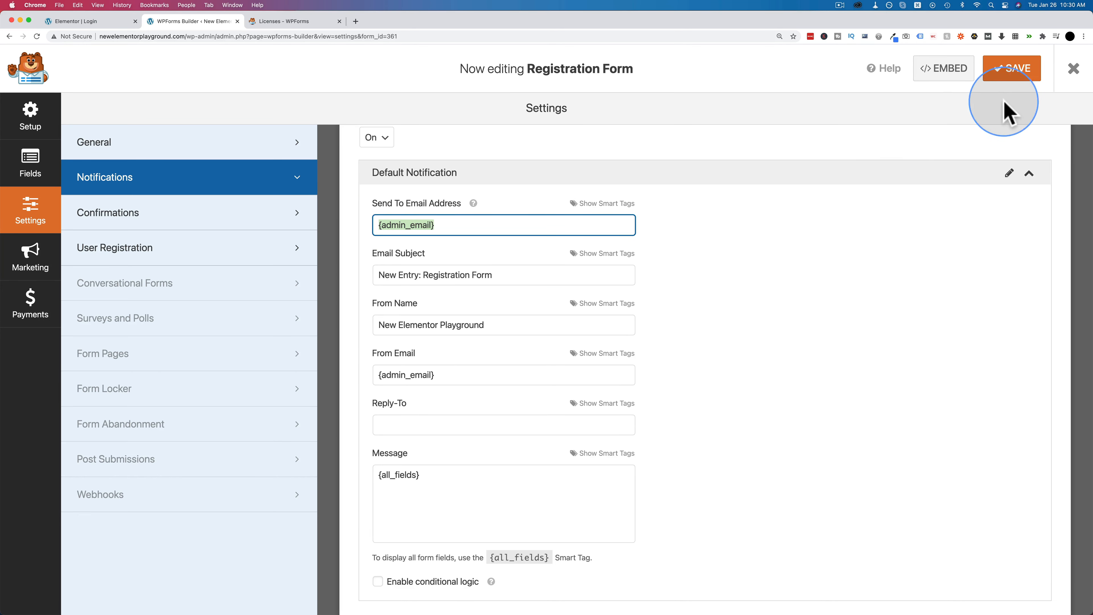
click(1019, 74)
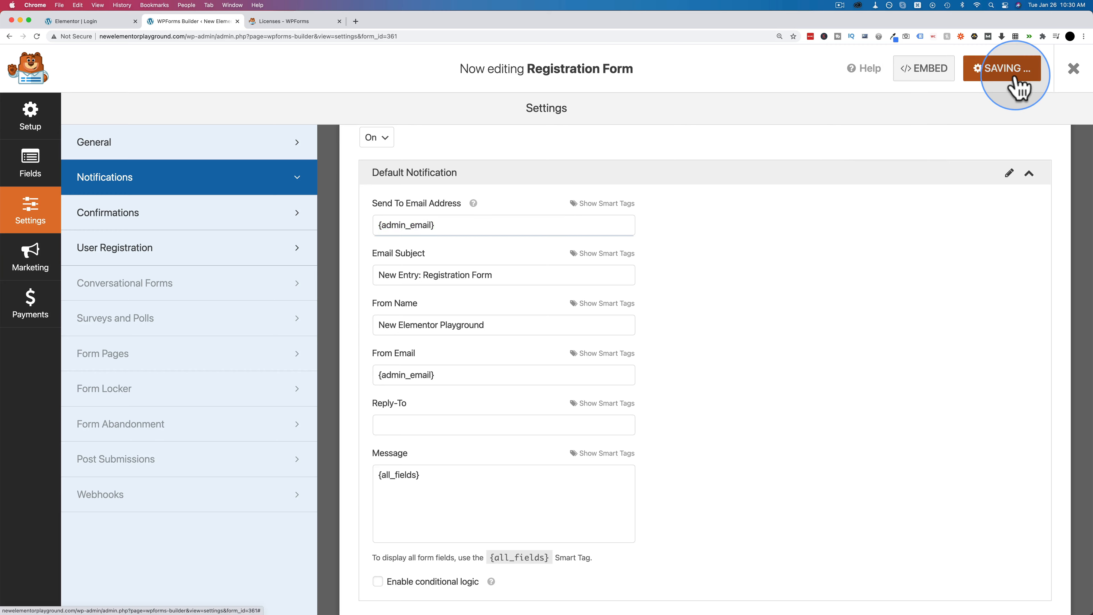
- Check the administration email in Settings > General, then reopen the Registration Form
click(1073, 69)
scroll(90, 497, down, 1)
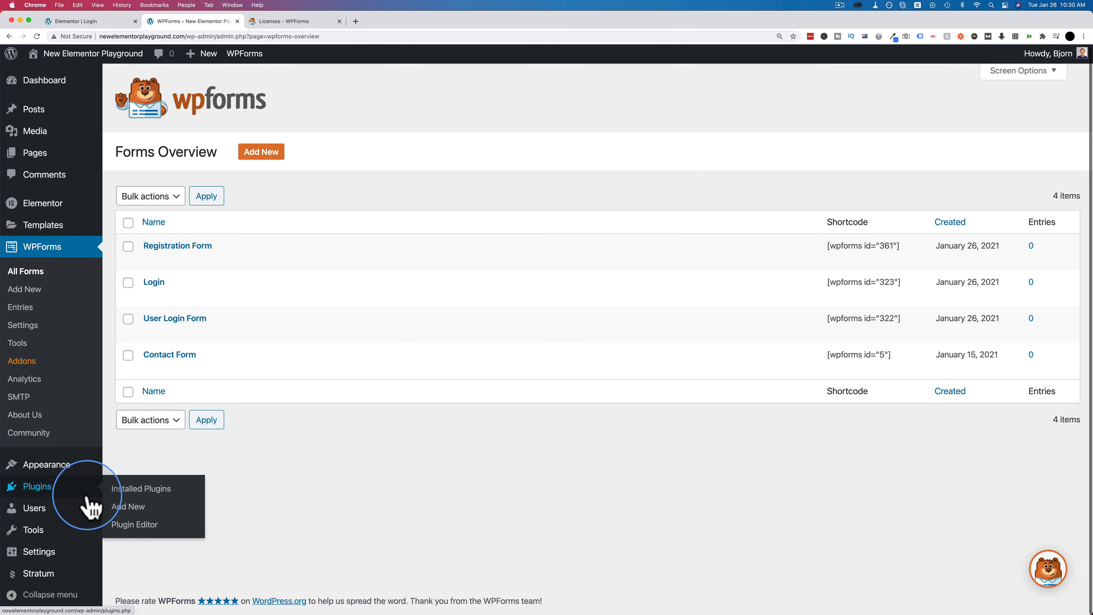
mouse_move(39, 556)
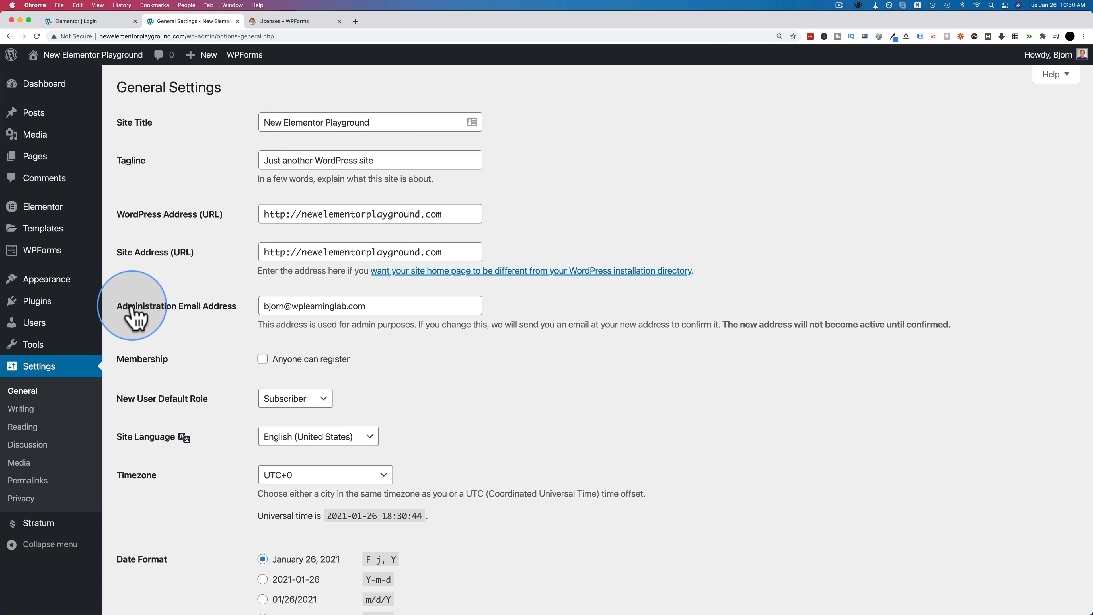
drag(120, 307, 232, 318)
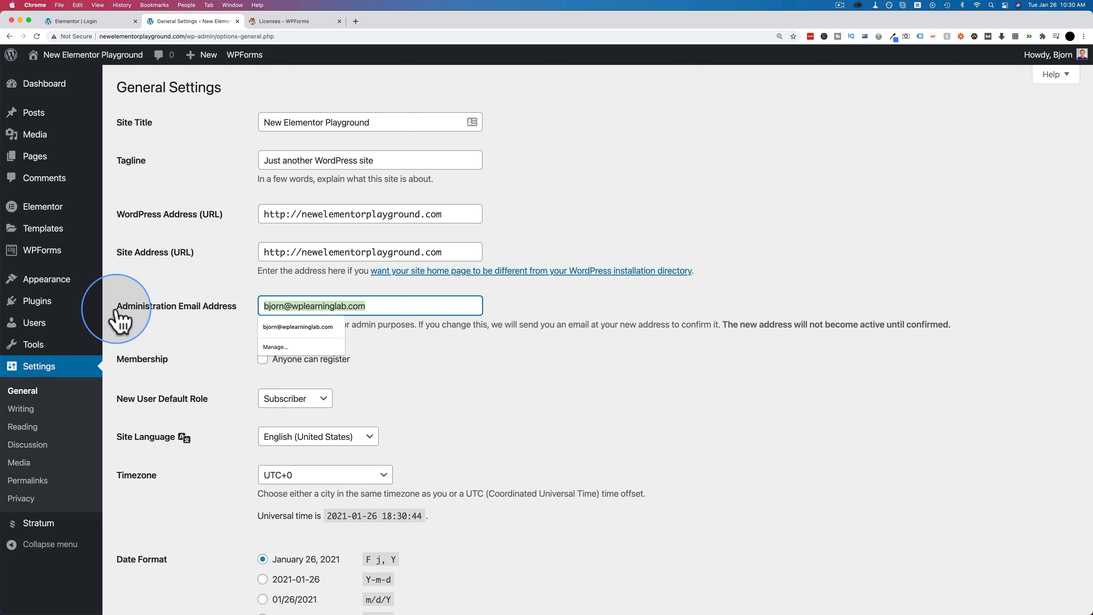
click(34, 255)
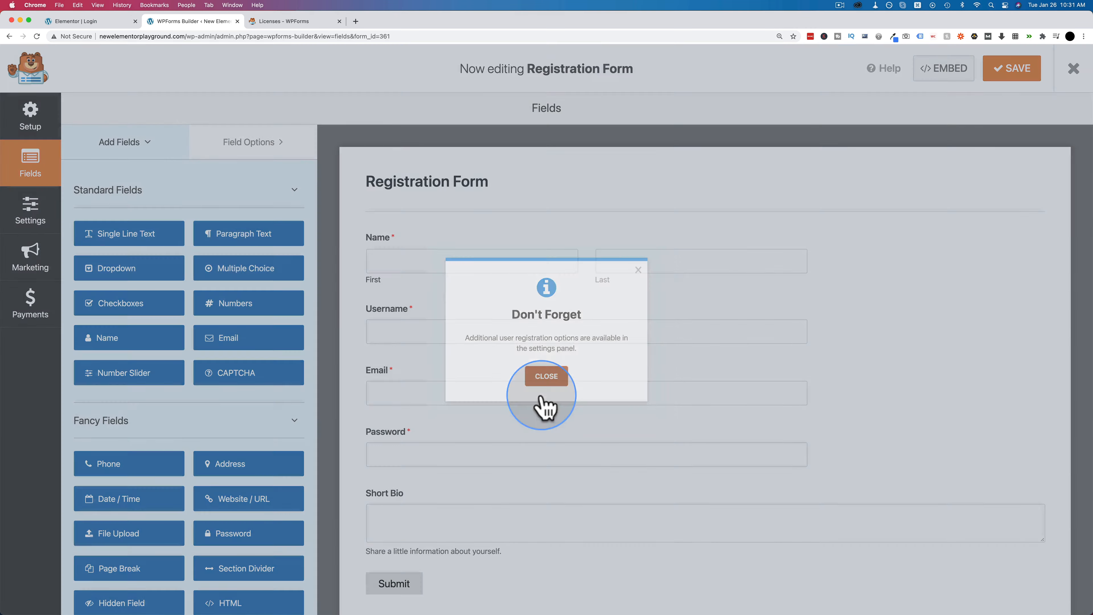
click(540, 379)
- Append an extra recipient address after {admin_email} in Send To, comma-separated
click(29, 210)
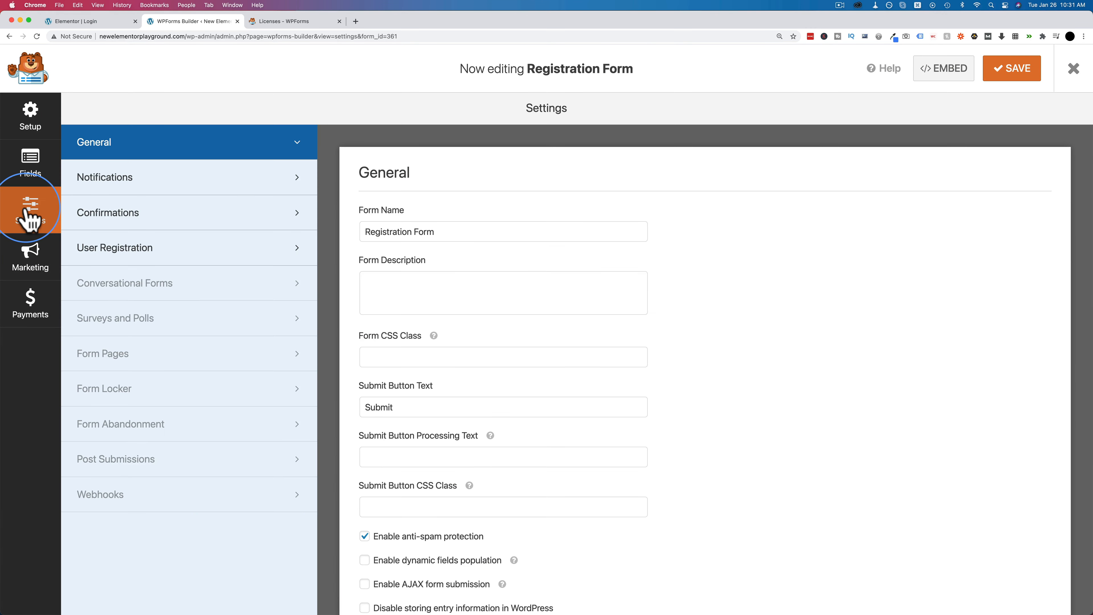
click(160, 179)
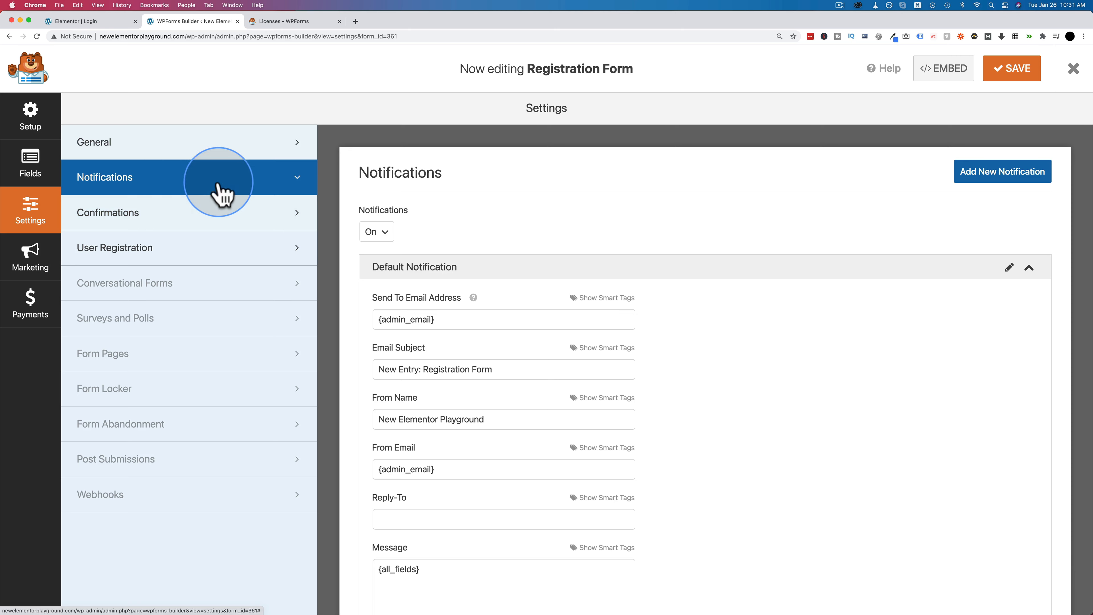
drag(436, 228, 325, 227)
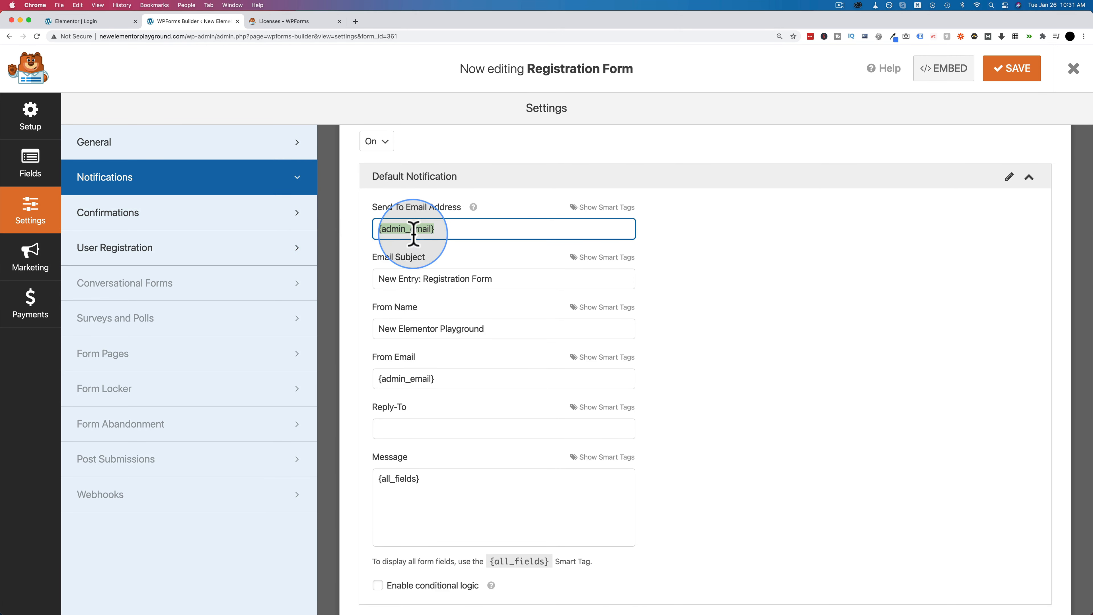
click(446, 233)
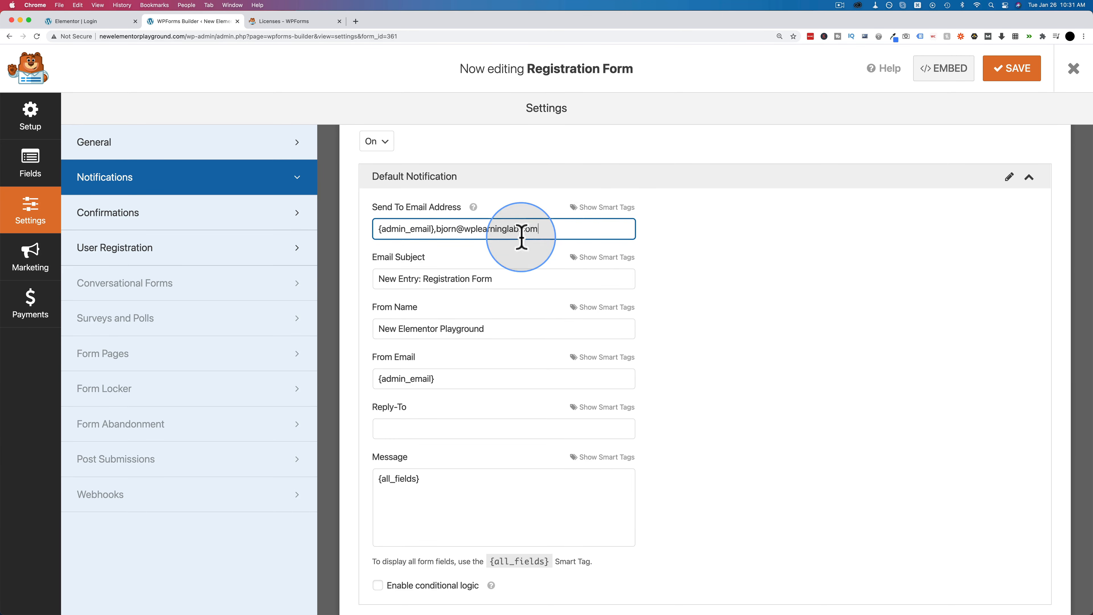
drag(378, 229, 434, 231)
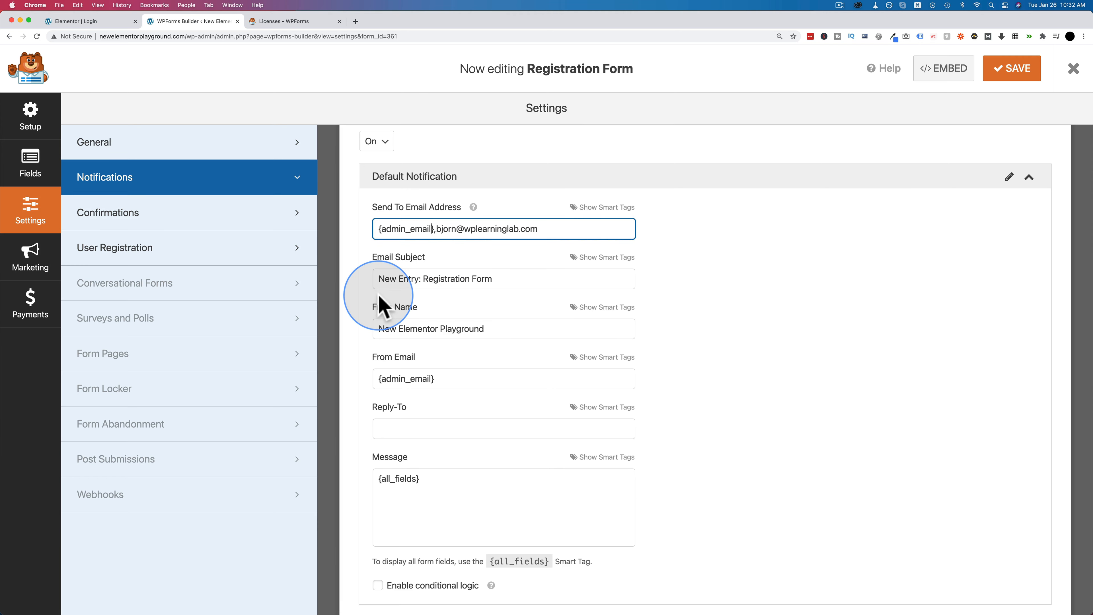
scroll(473, 267, down, 2)
text(,)
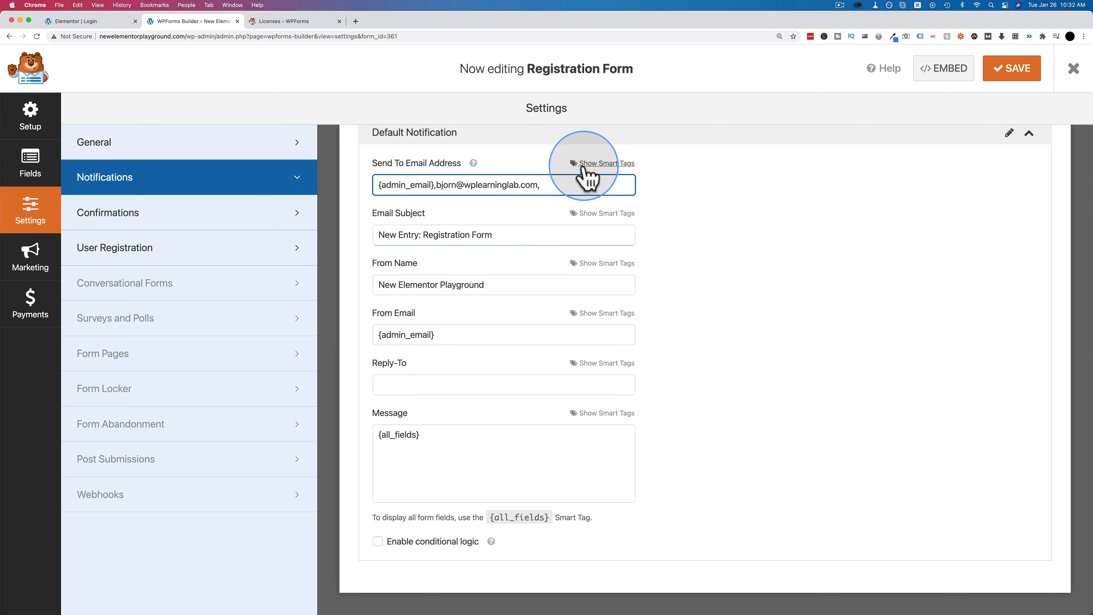
- Add the Email field smart tag {field_id="3"} as a recipient
click(603, 175)
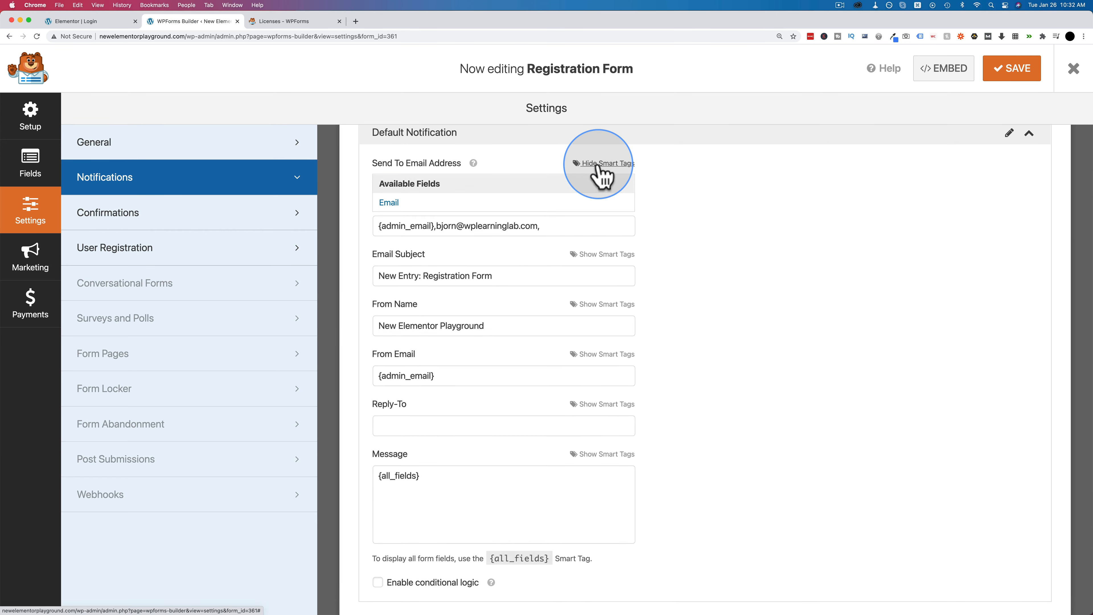
click(384, 204)
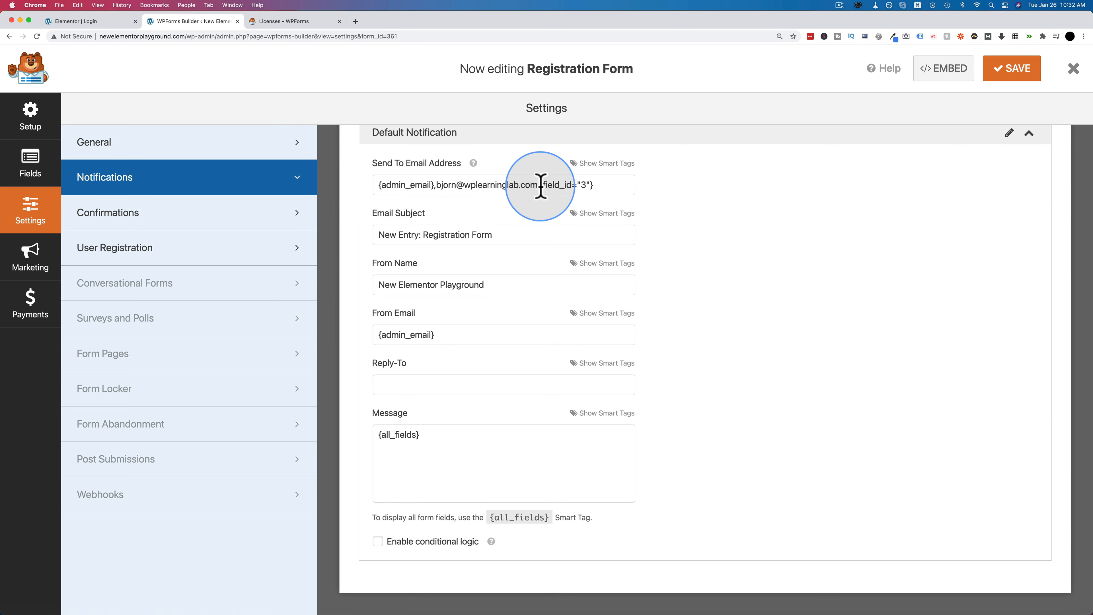
drag(541, 186, 602, 186)
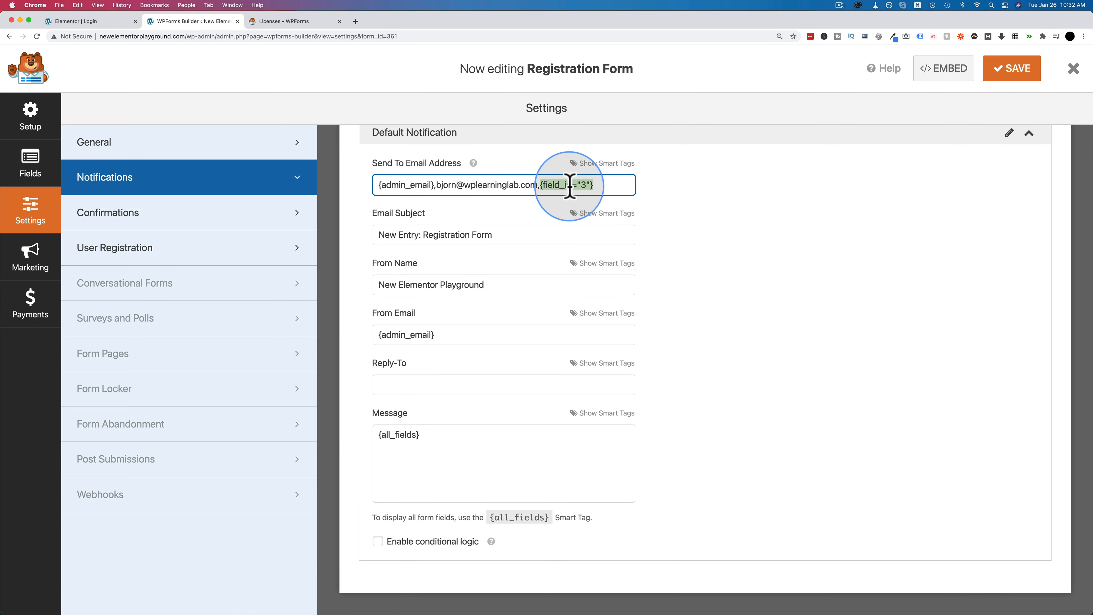
click(38, 169)
scroll(379, 271, down, 2)
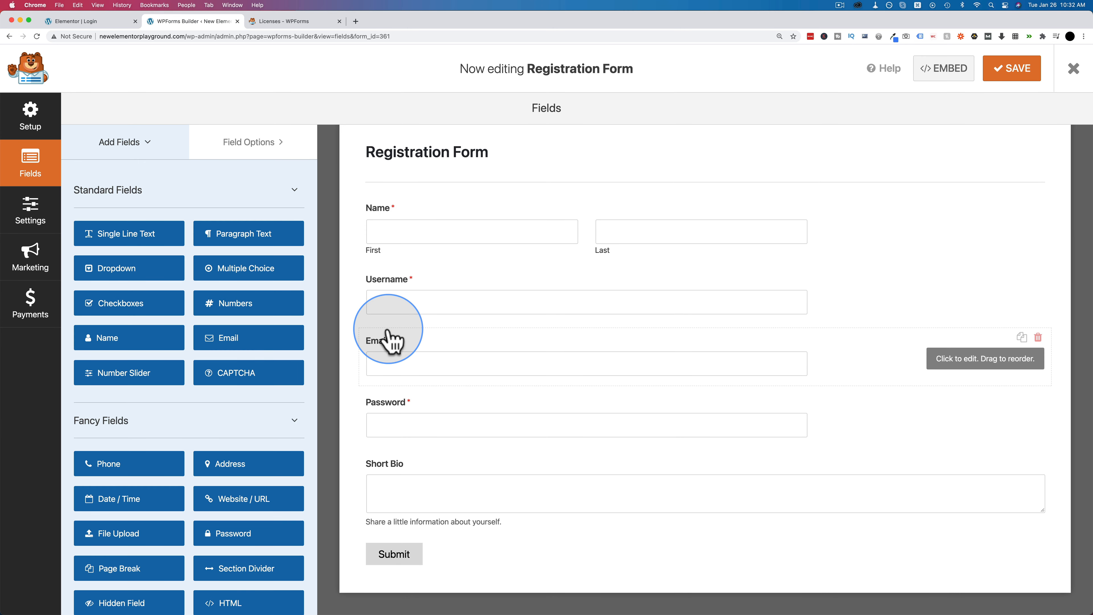
click(439, 355)
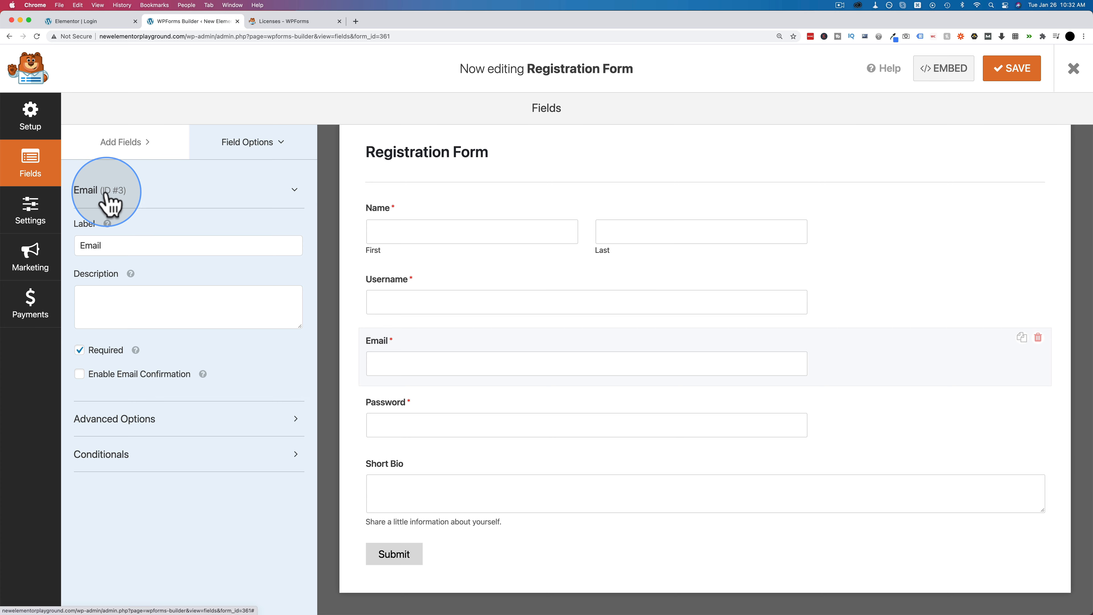
click(220, 196)
click(219, 196)
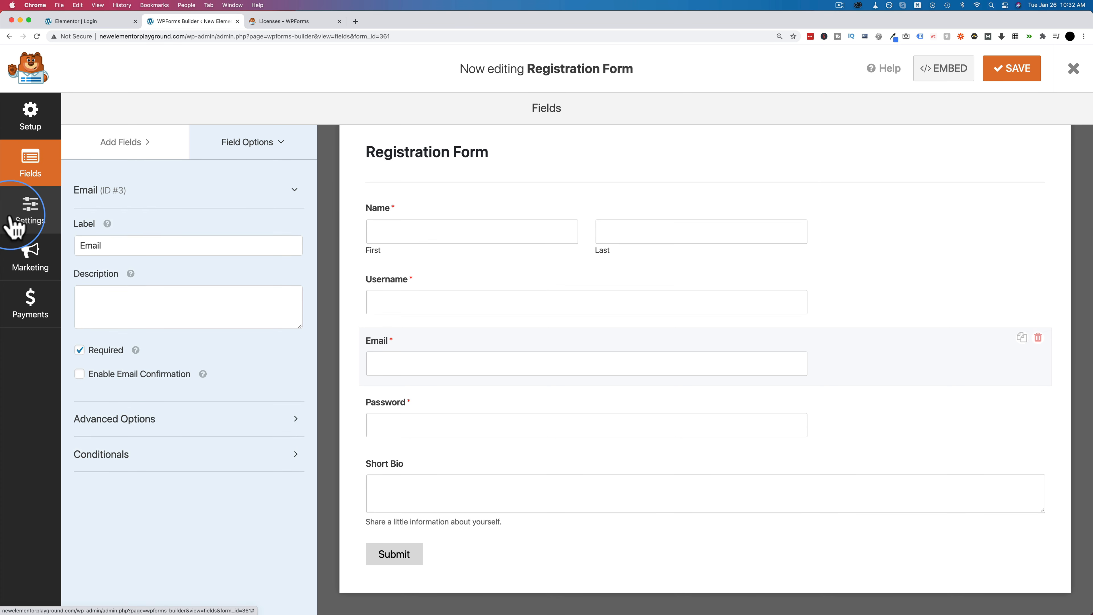
click(31, 212)
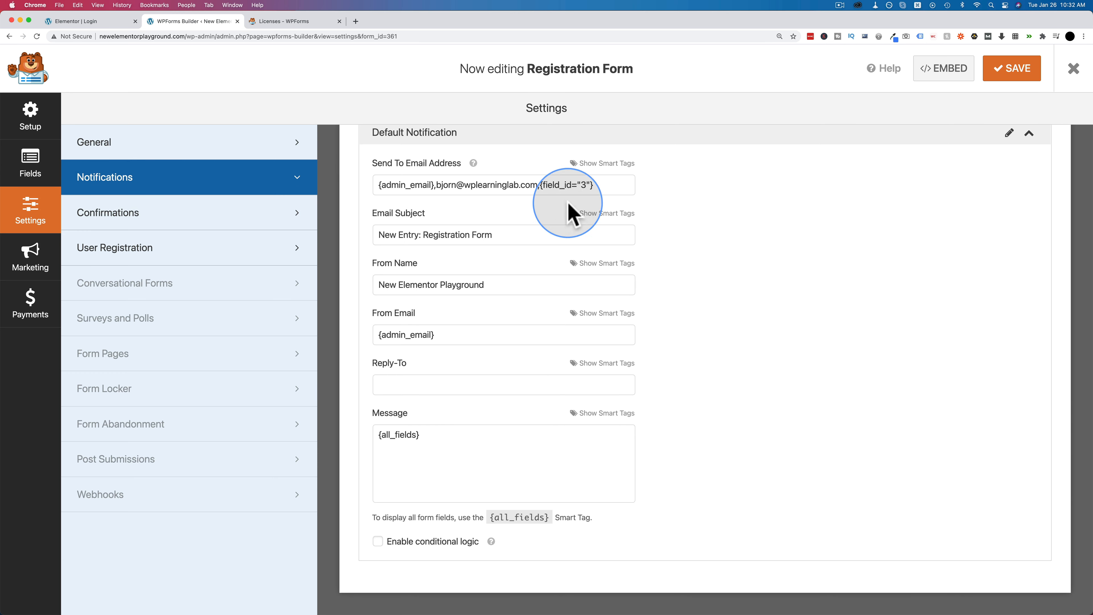
- Review the notification's recipients, subject, sender name and {admin_email} sender address
drag(594, 185, 545, 185)
drag(501, 235, 375, 237)
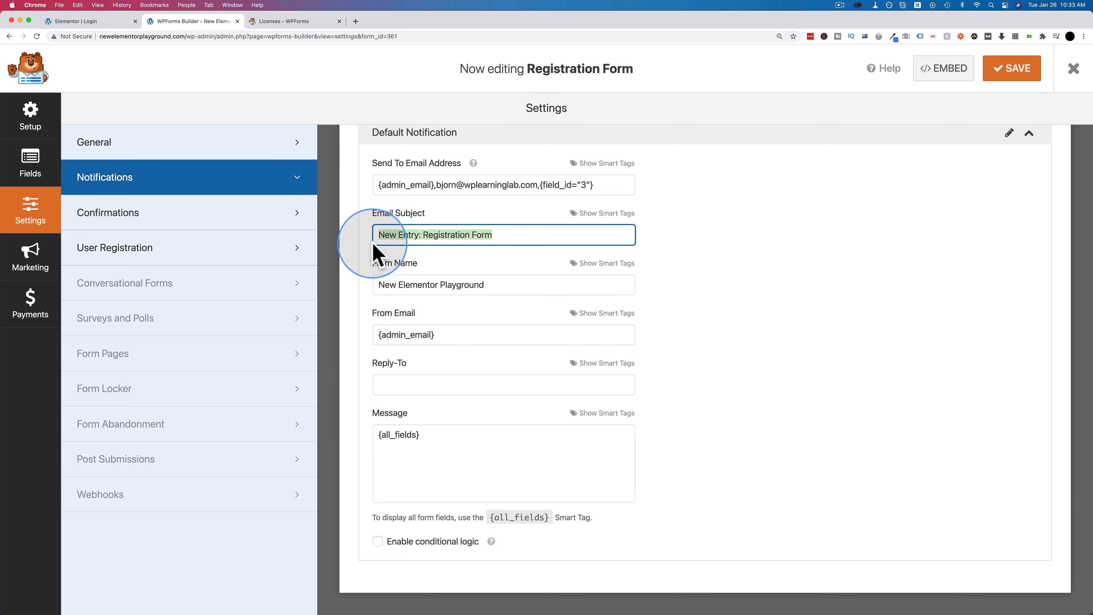
triple_click(373, 286)
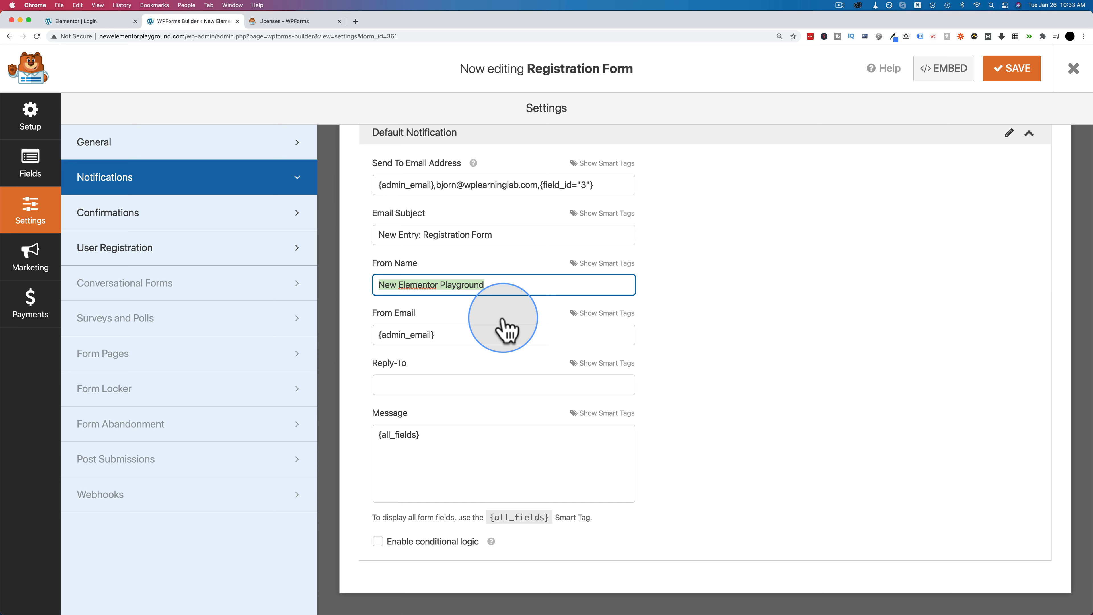
drag(439, 333, 351, 336)
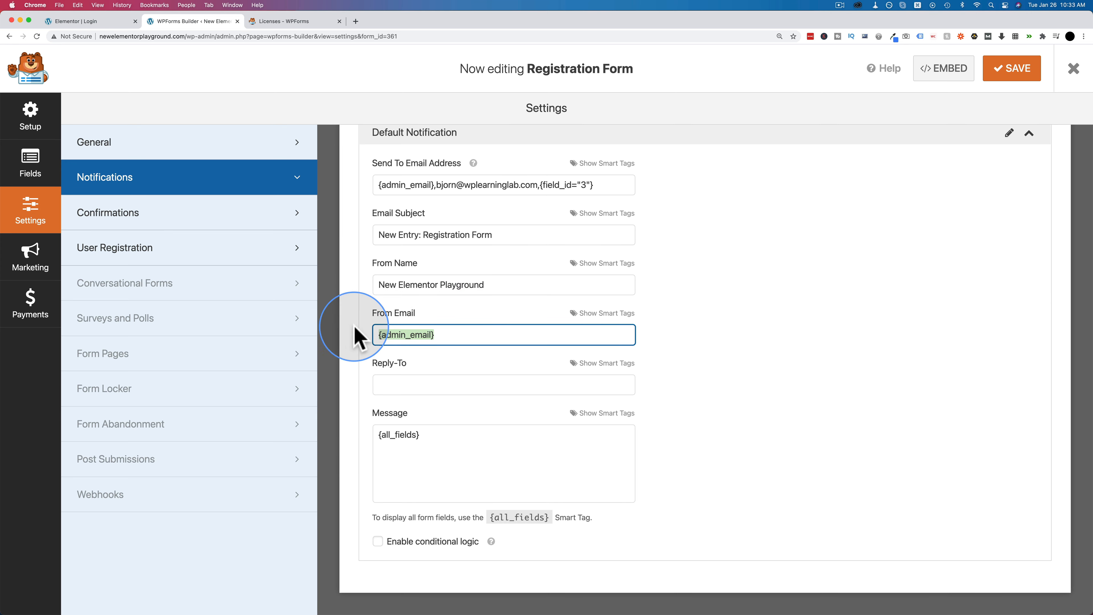
drag(488, 287, 372, 287)
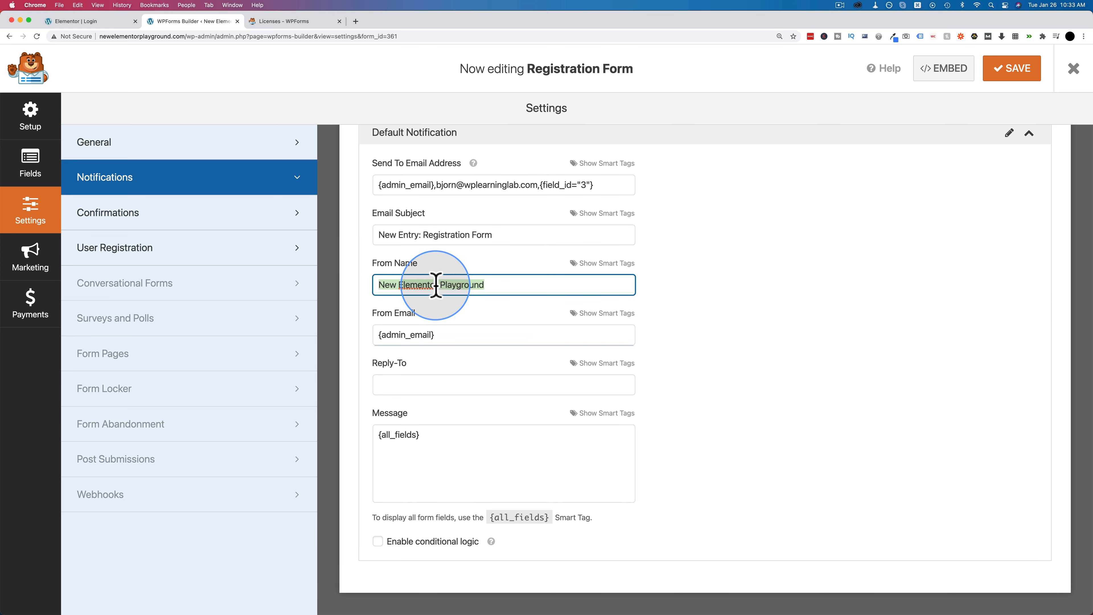
- Copy {admin_email} from From Email into the Reply-To field
click(392, 384)
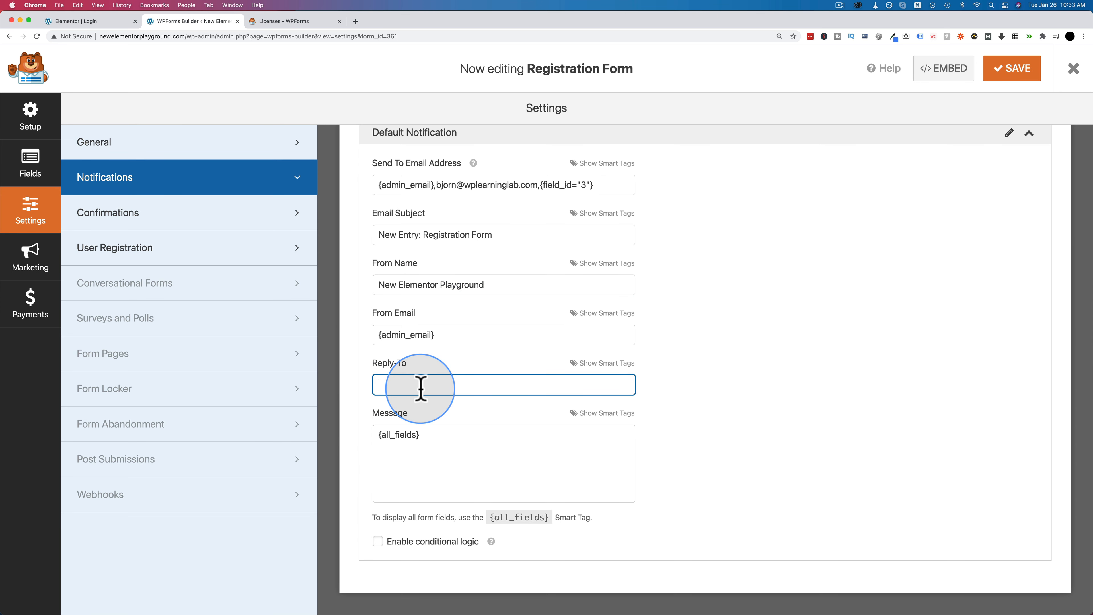
drag(447, 334, 381, 334)
key(super+c)
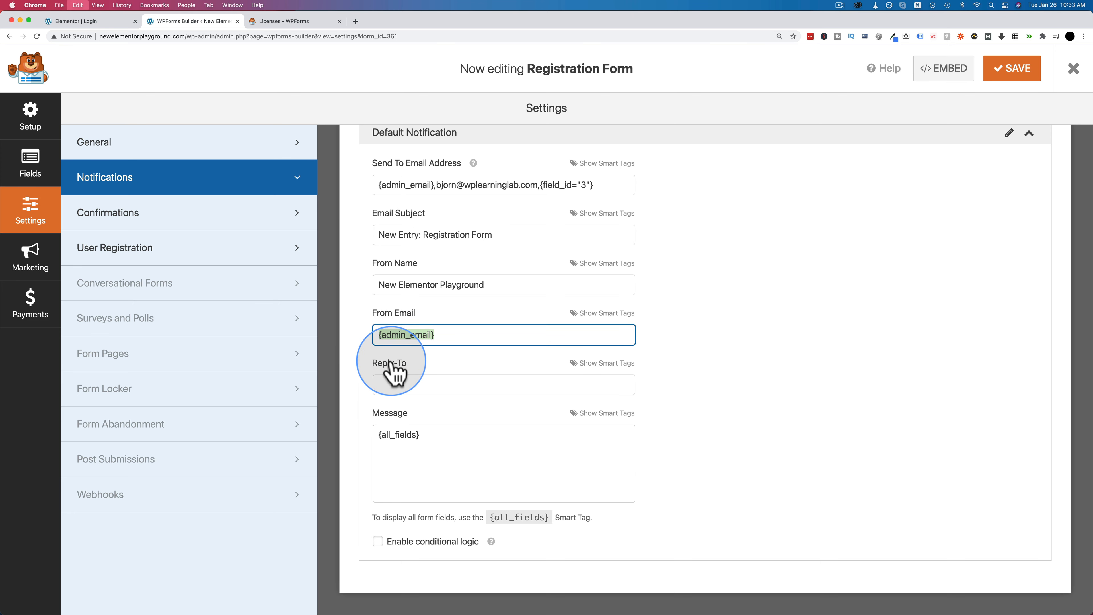
click(395, 383)
key(super+v)
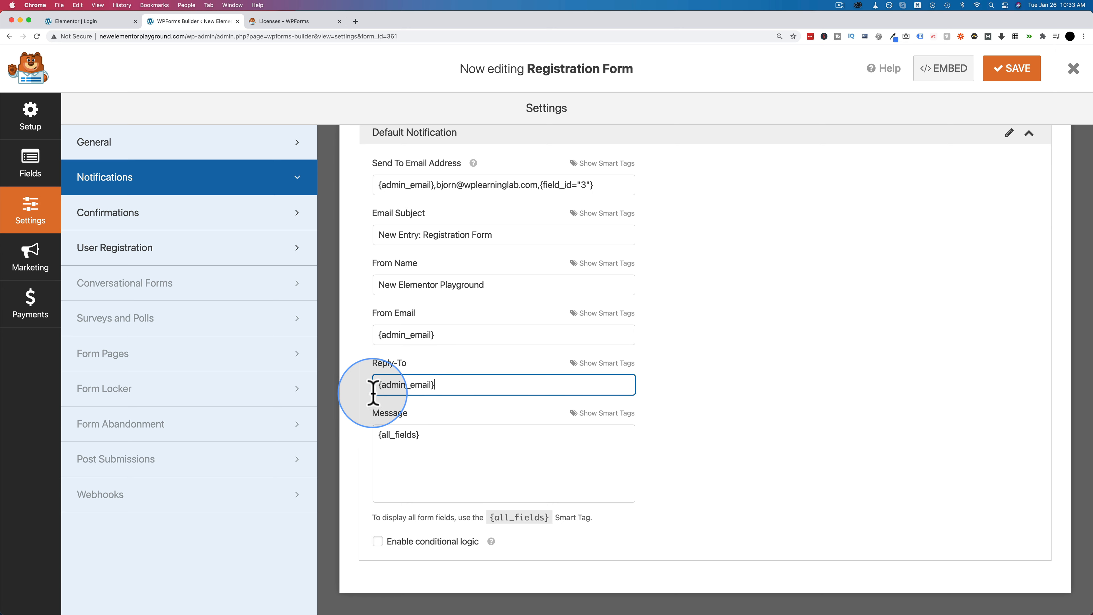
- Add blank lines below {all_fields} in the notification message
drag(459, 471, 346, 420)
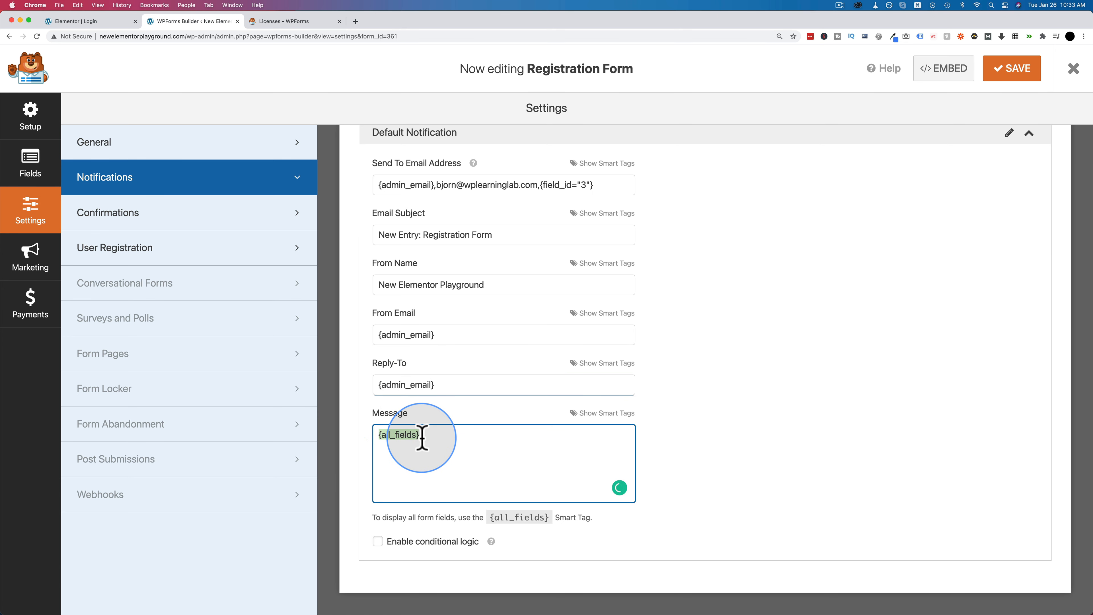
click(492, 448)
key(Return)
key(Return)
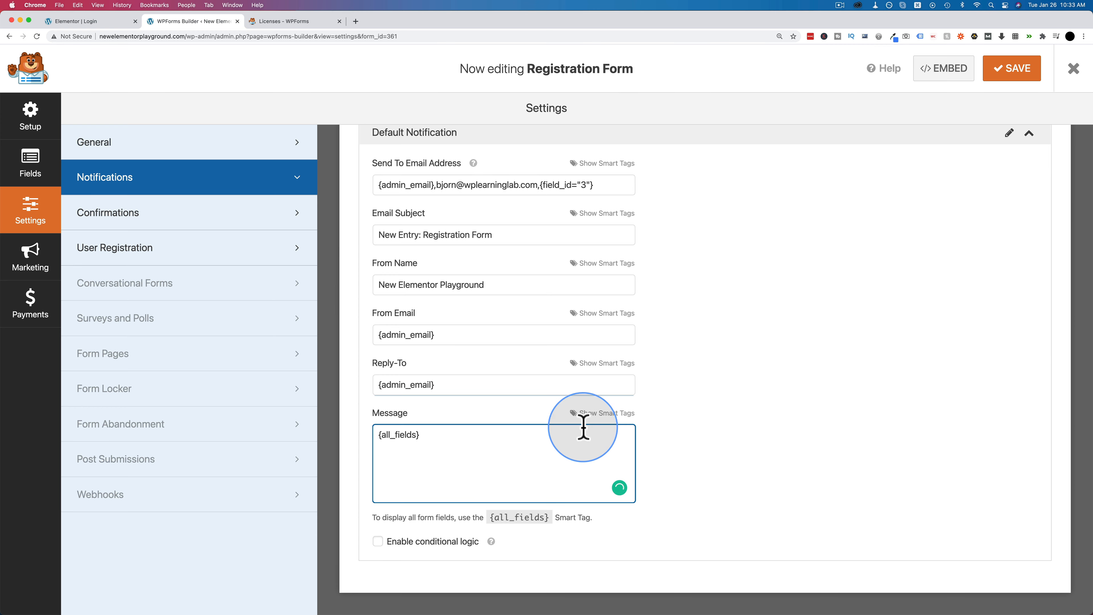
click(604, 414)
scroll(659, 420, down, 3)
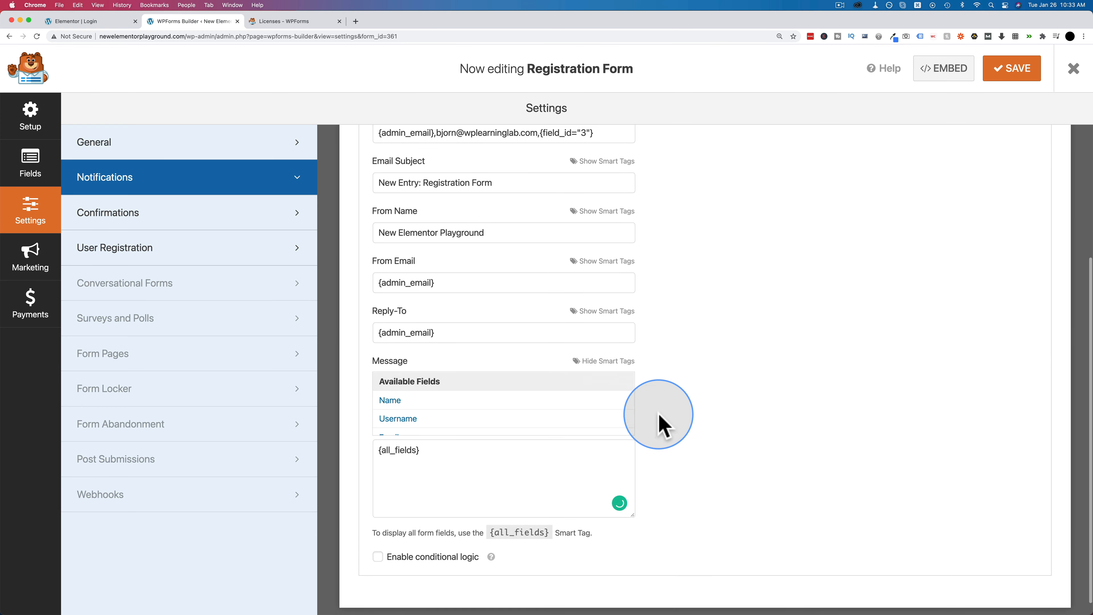
scroll(429, 392, down, 2)
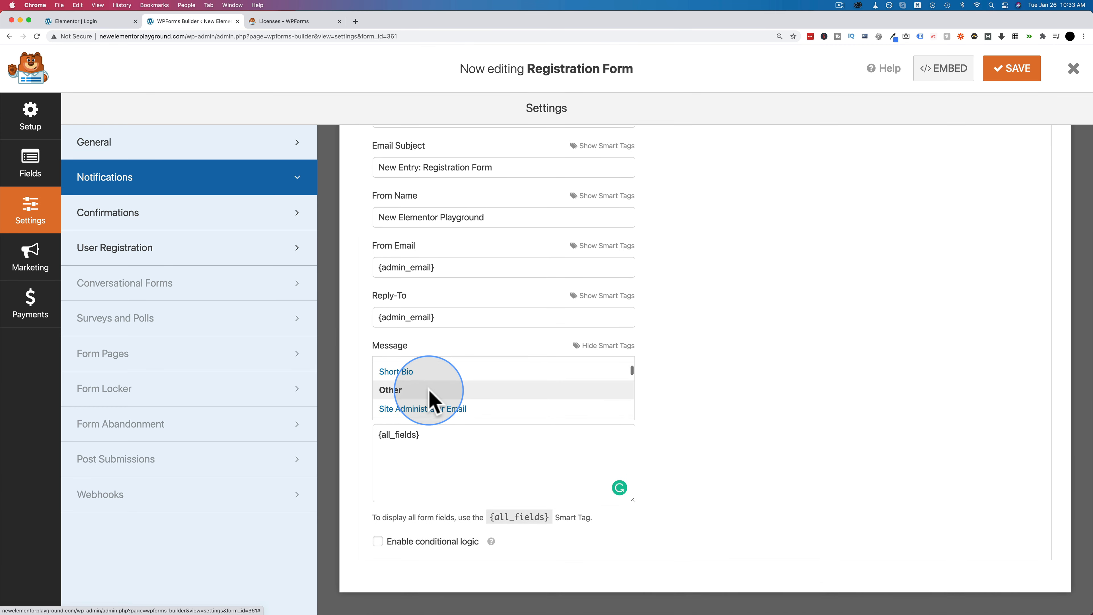
scroll(429, 393, up, 4)
scroll(431, 398, up, 2)
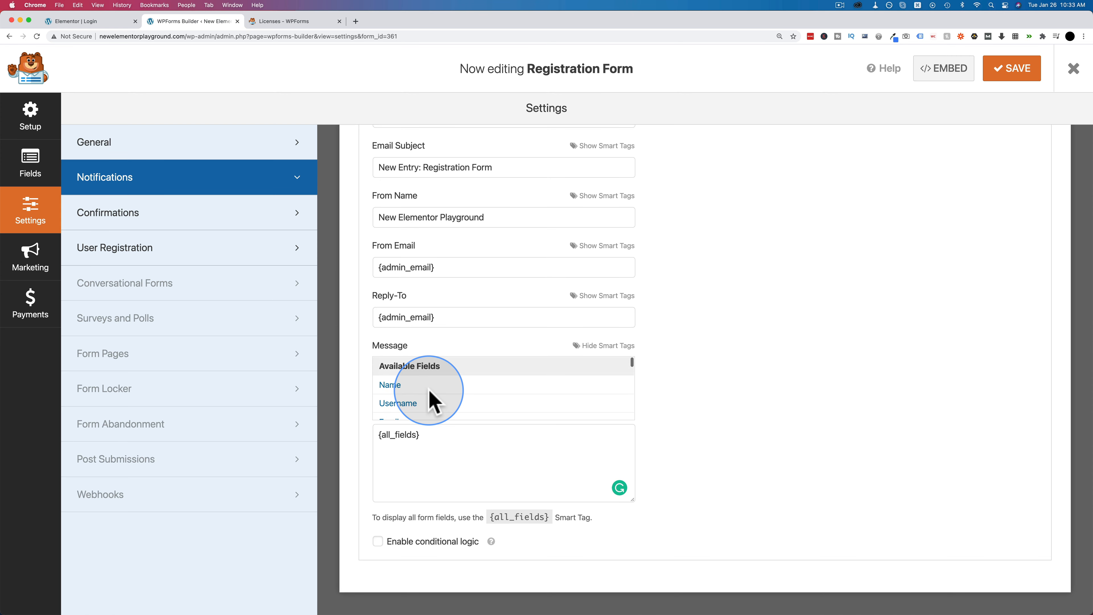
scroll(366, 224, up, 2)
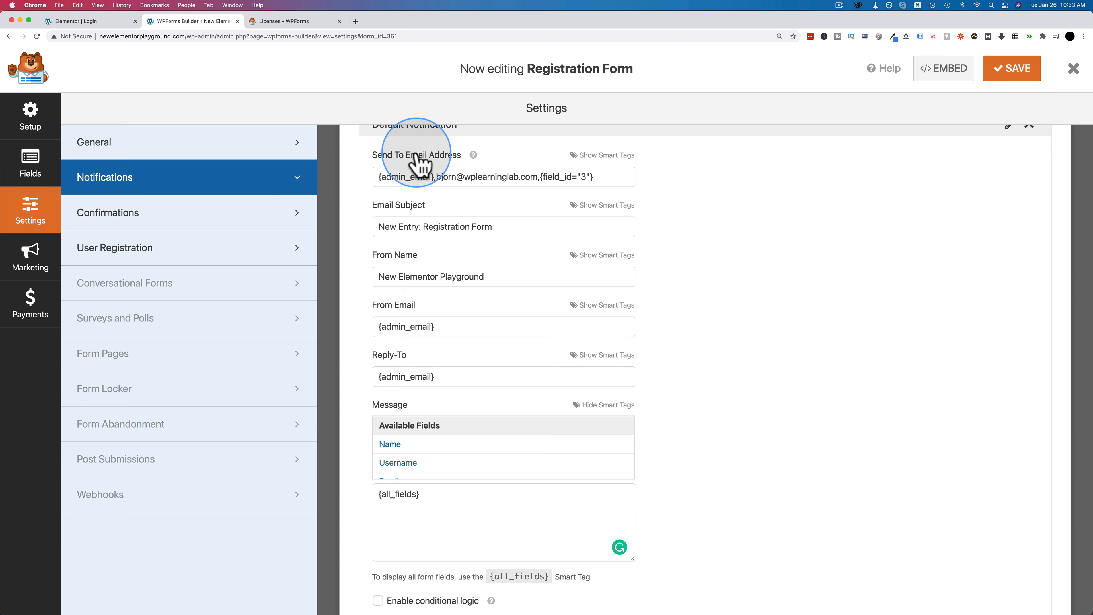
click(609, 157)
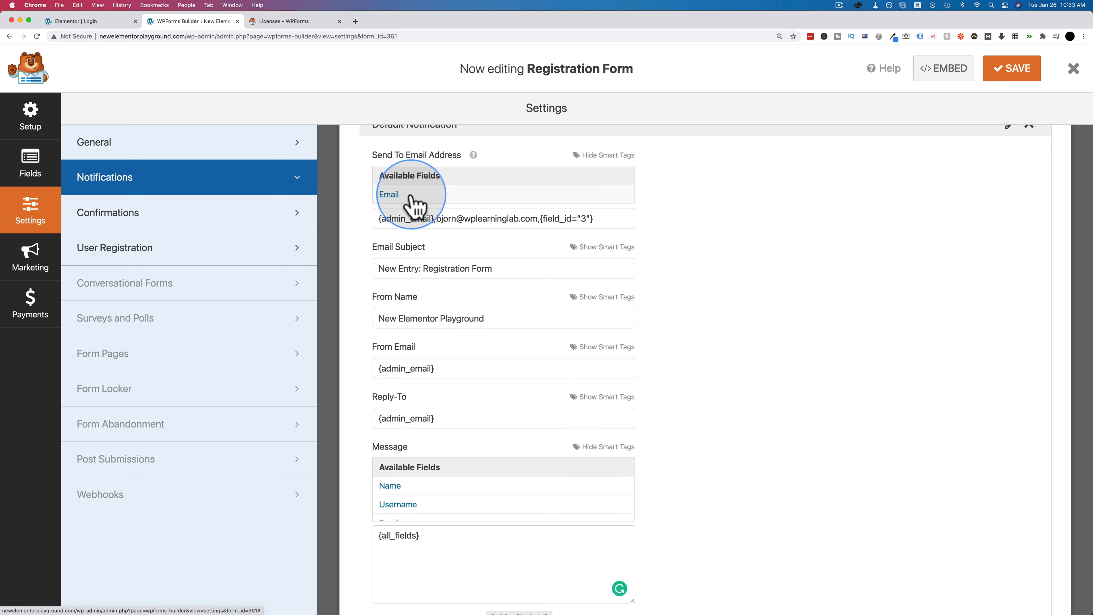
click(597, 298)
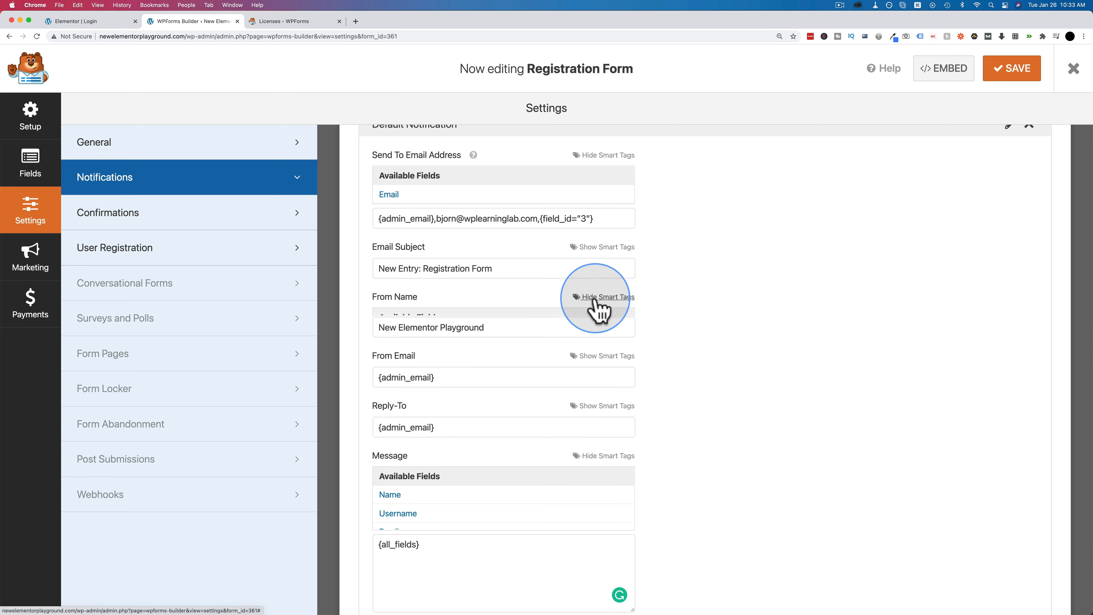
scroll(451, 336, down, 1)
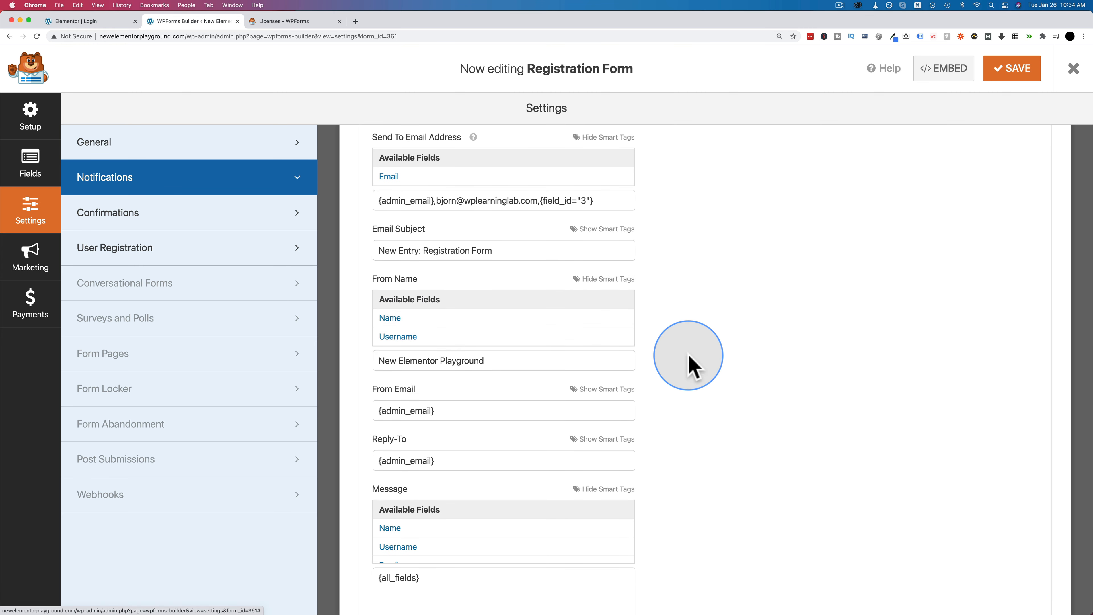
scroll(687, 366, down, 3)
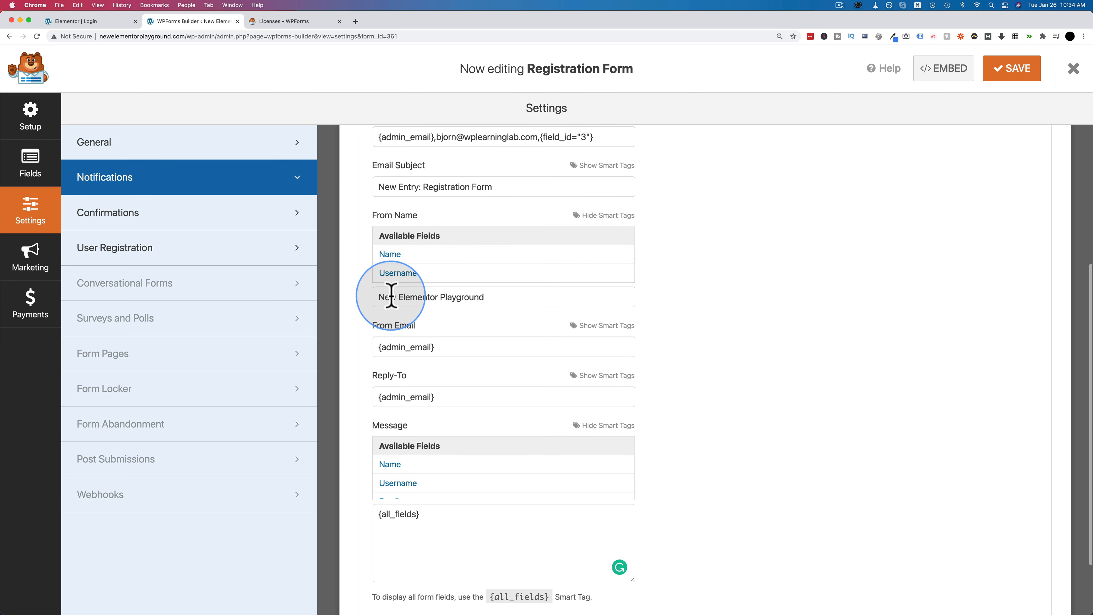
scroll(480, 409, down, 4)
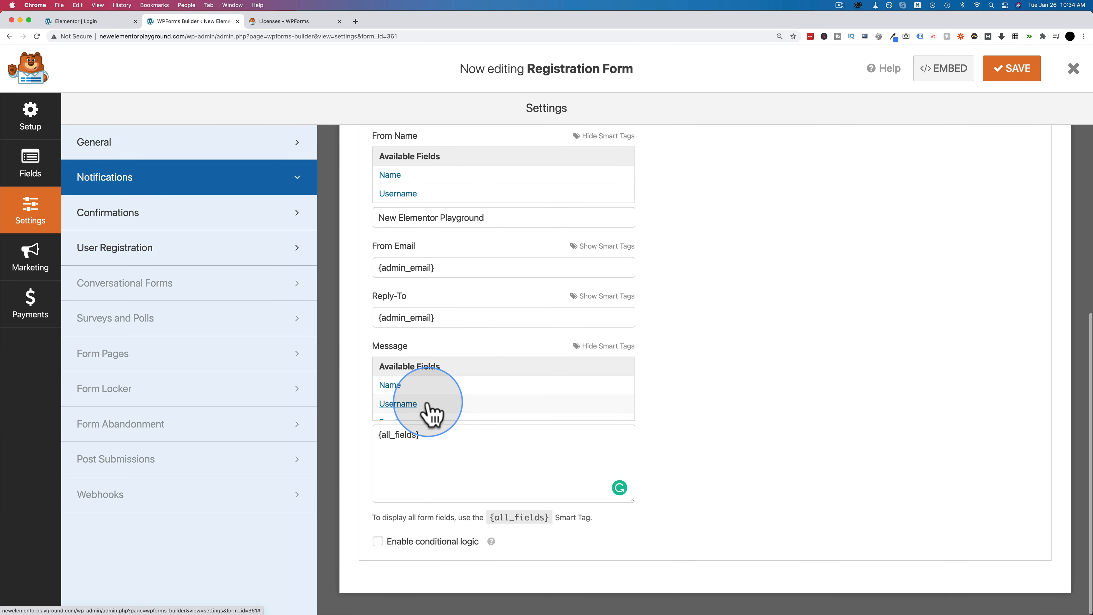
scroll(427, 411, down, 3)
scroll(429, 412, up, 2)
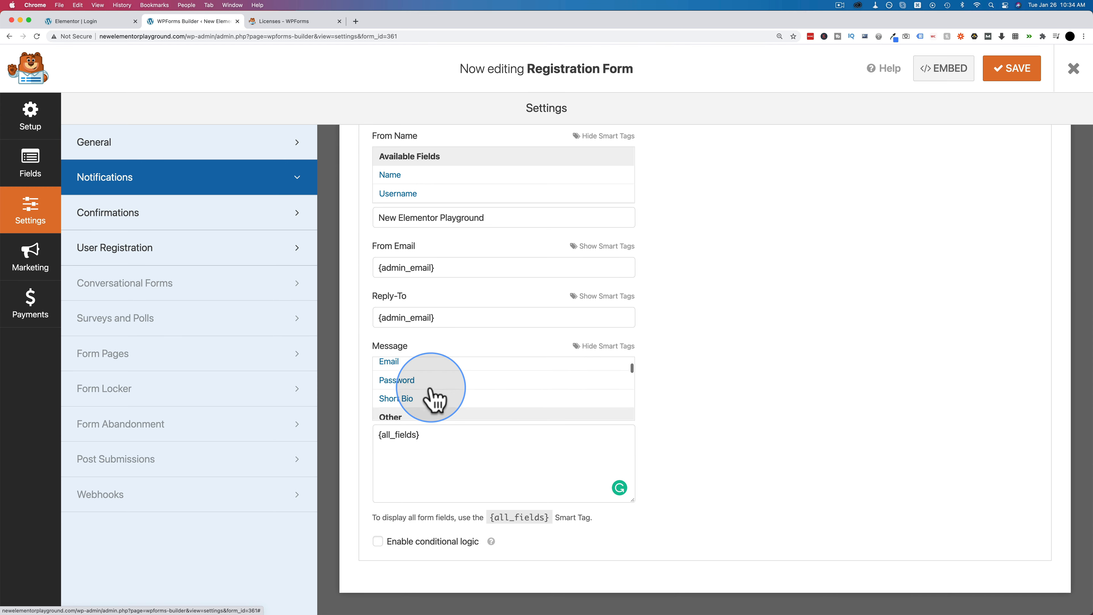
scroll(432, 394, down, 3)
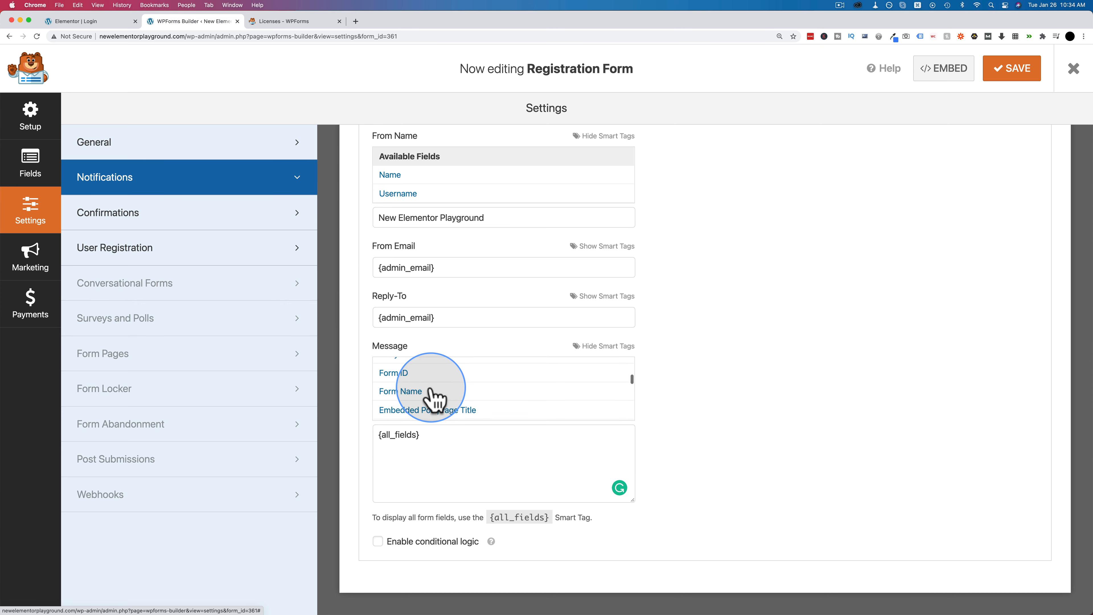
scroll(434, 398, down, 2)
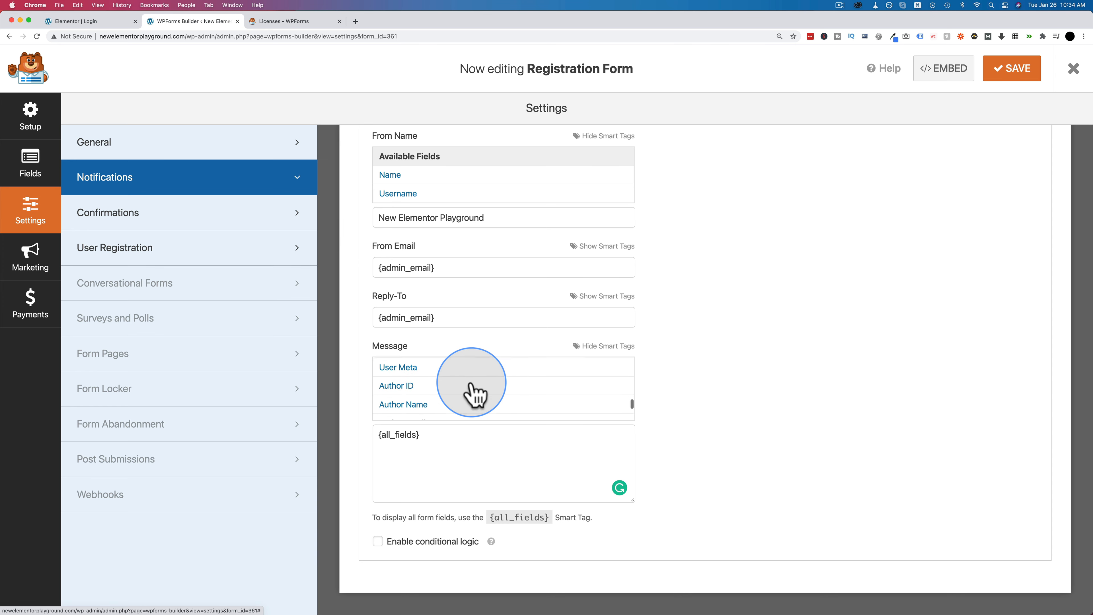
scroll(473, 392, down, 1)
click(446, 454)
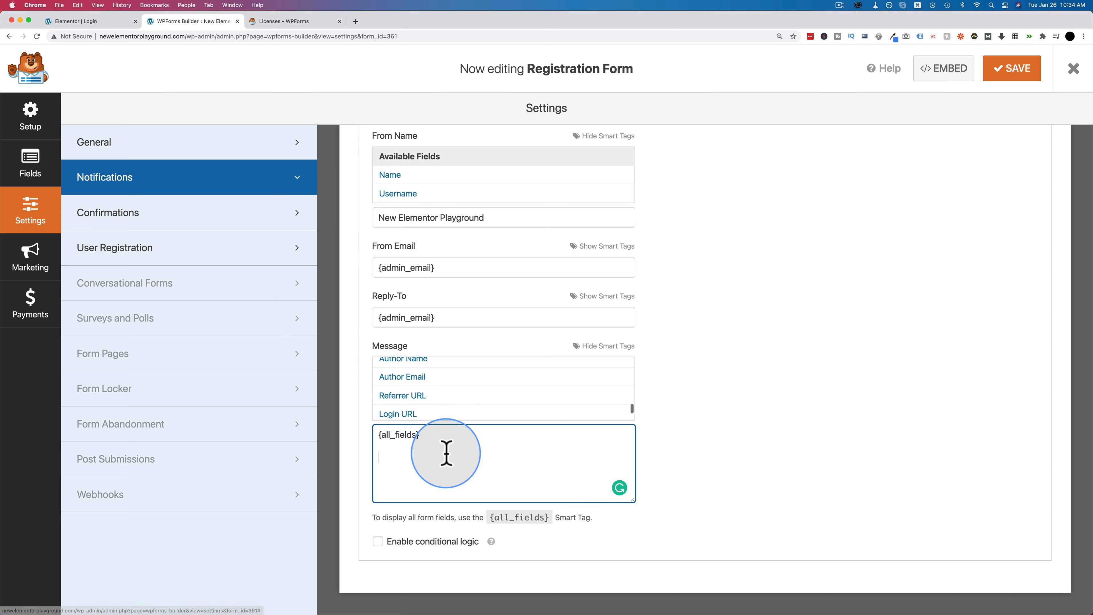
drag(393, 437, 365, 436)
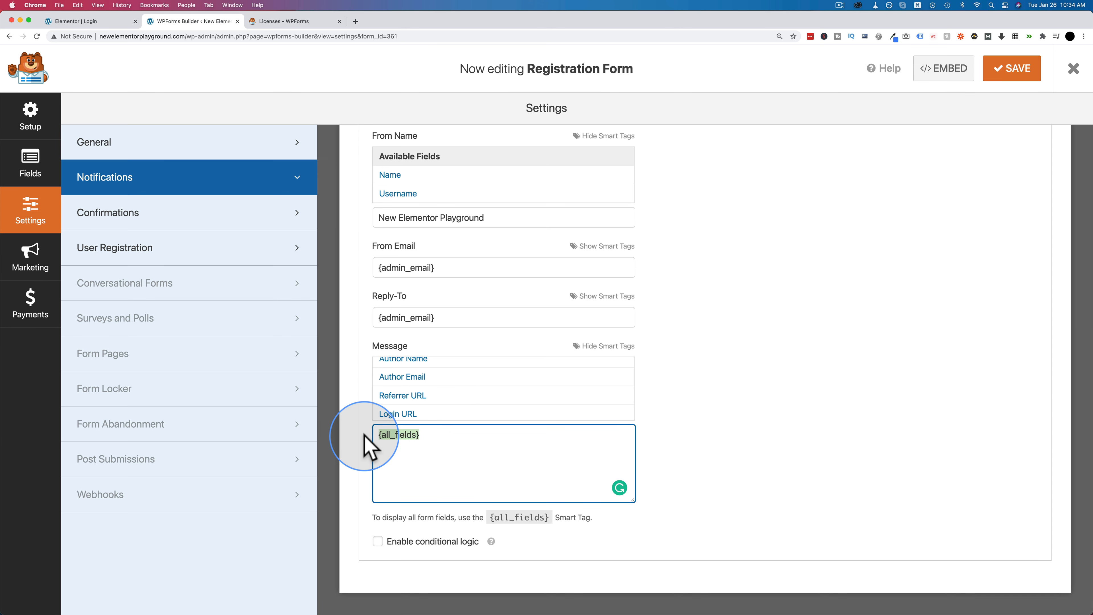
click(417, 456)
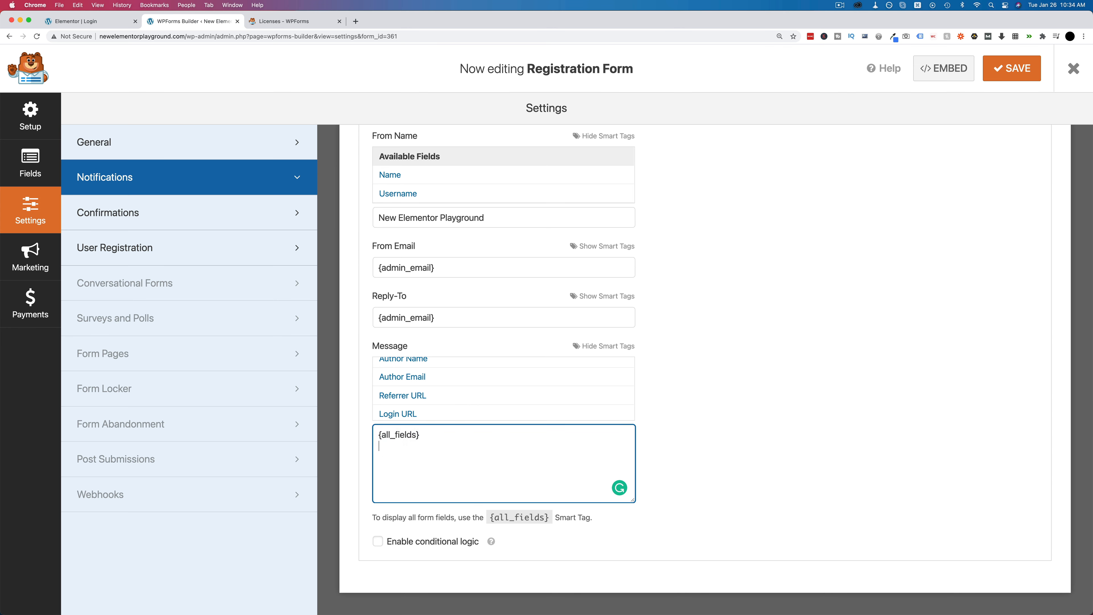
click(378, 541)
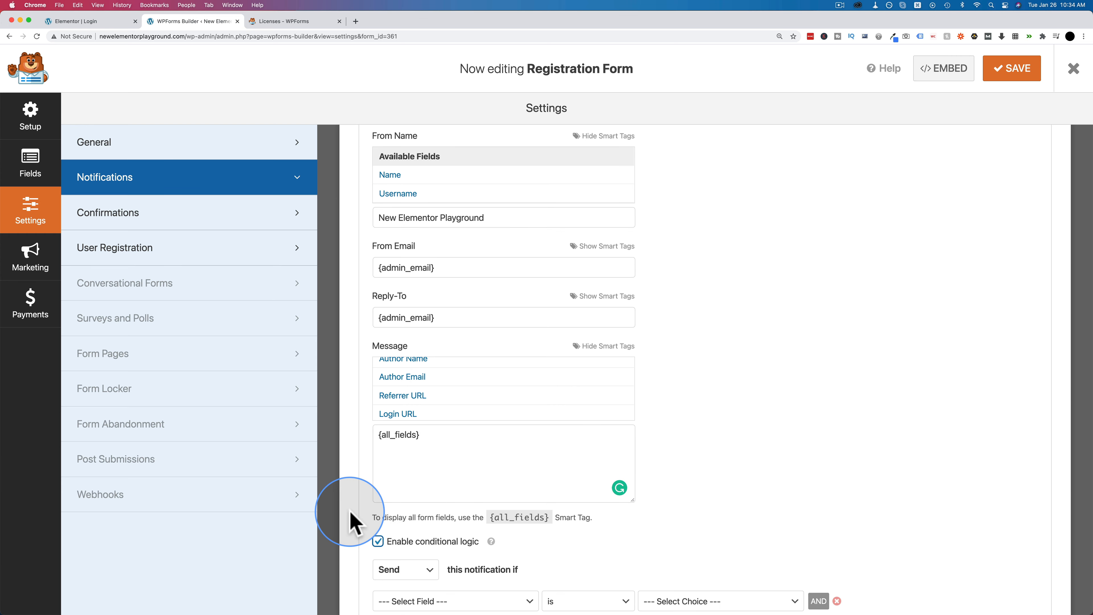
scroll(354, 521, down, 3)
click(430, 457)
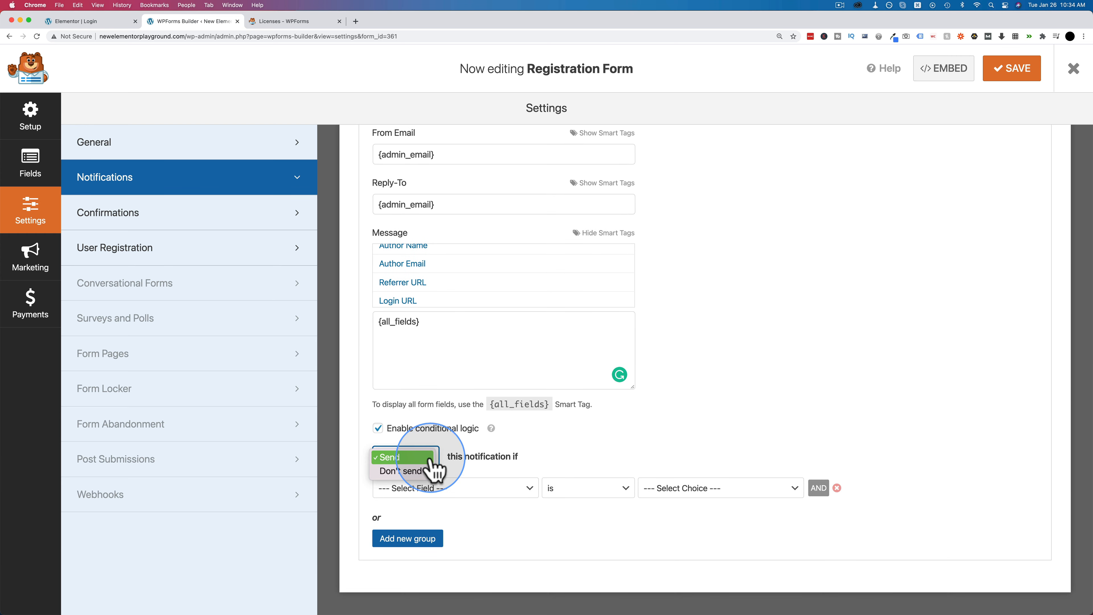
click(595, 451)
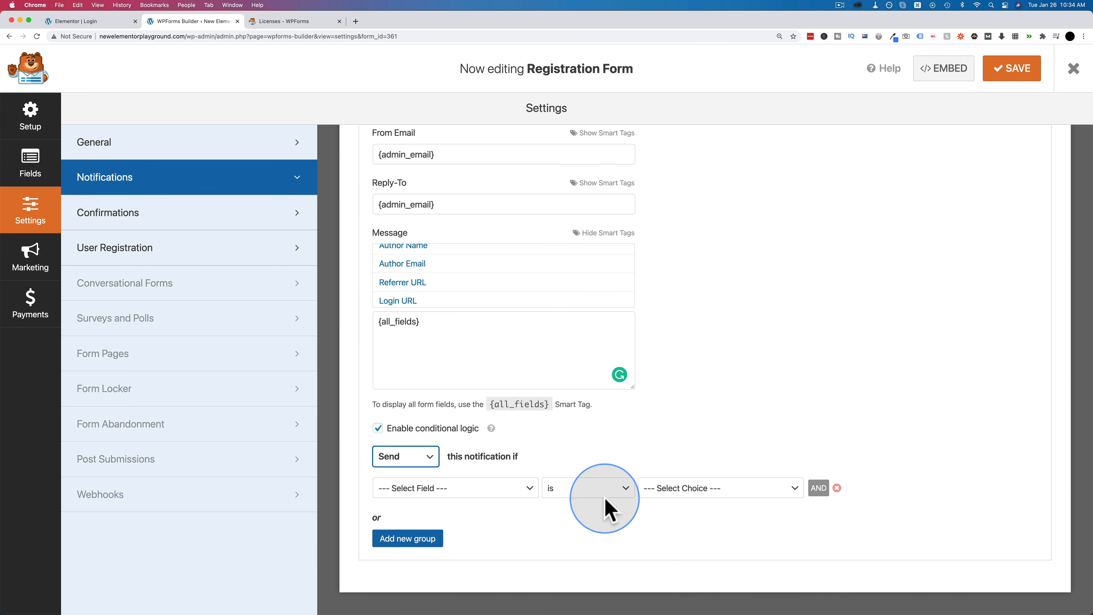
click(378, 429)
click(514, 373)
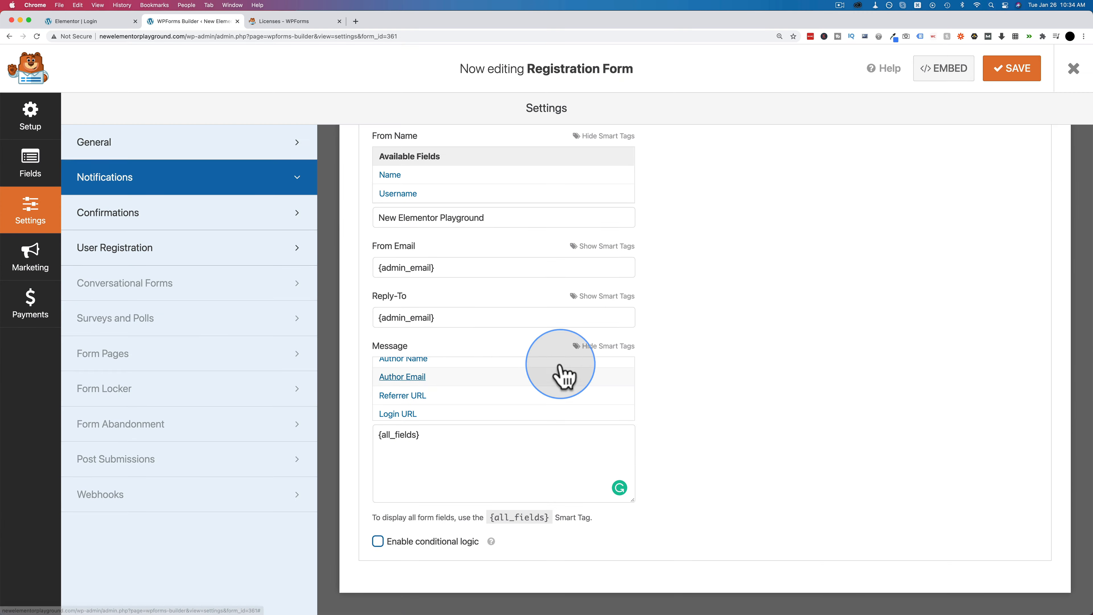
scroll(799, 447, up, 6)
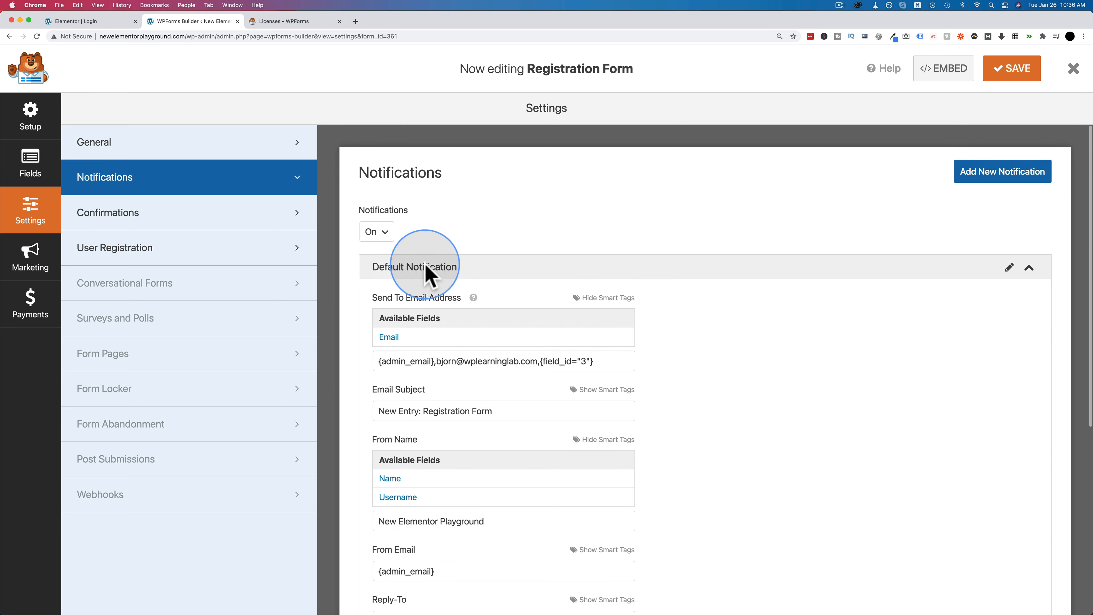
- Collapse Default Notification and add a new notification named Custom Notification
click(1029, 269)
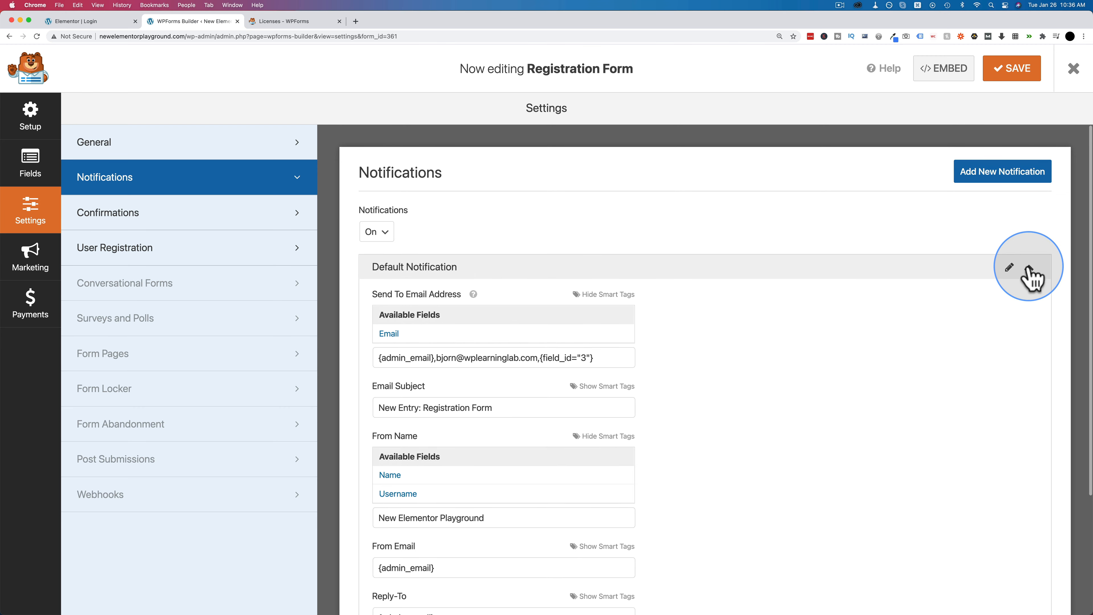
click(1024, 186)
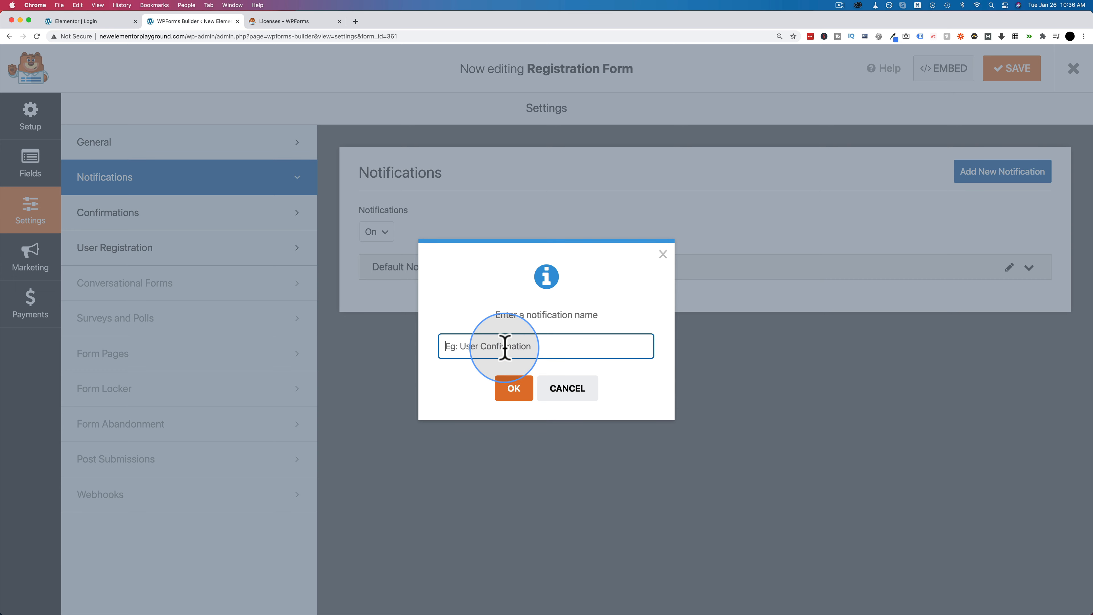
text(Custom Notificat)
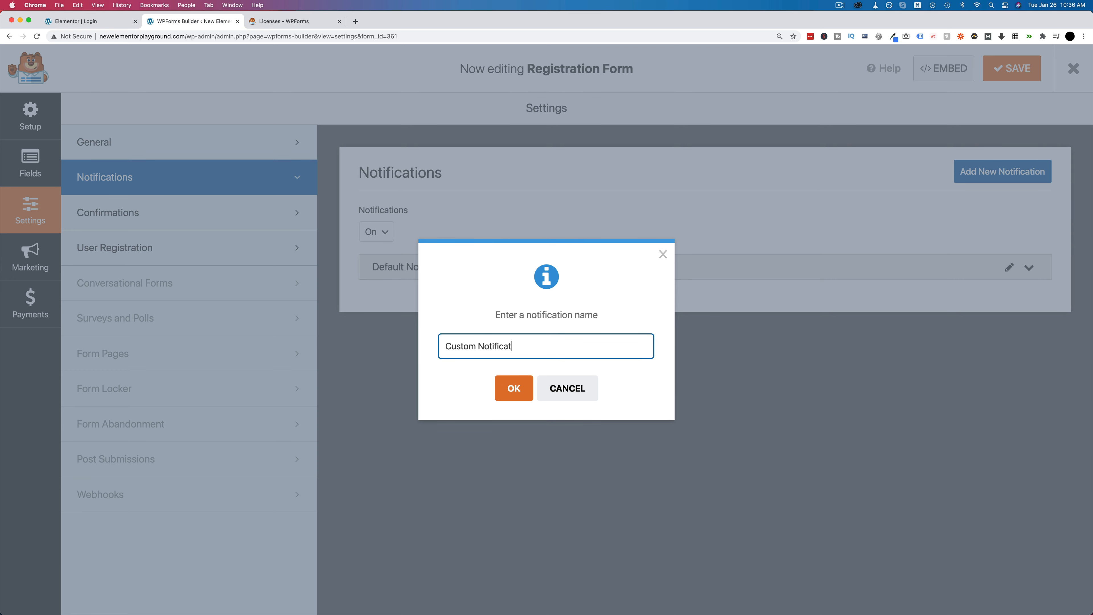
click(503, 384)
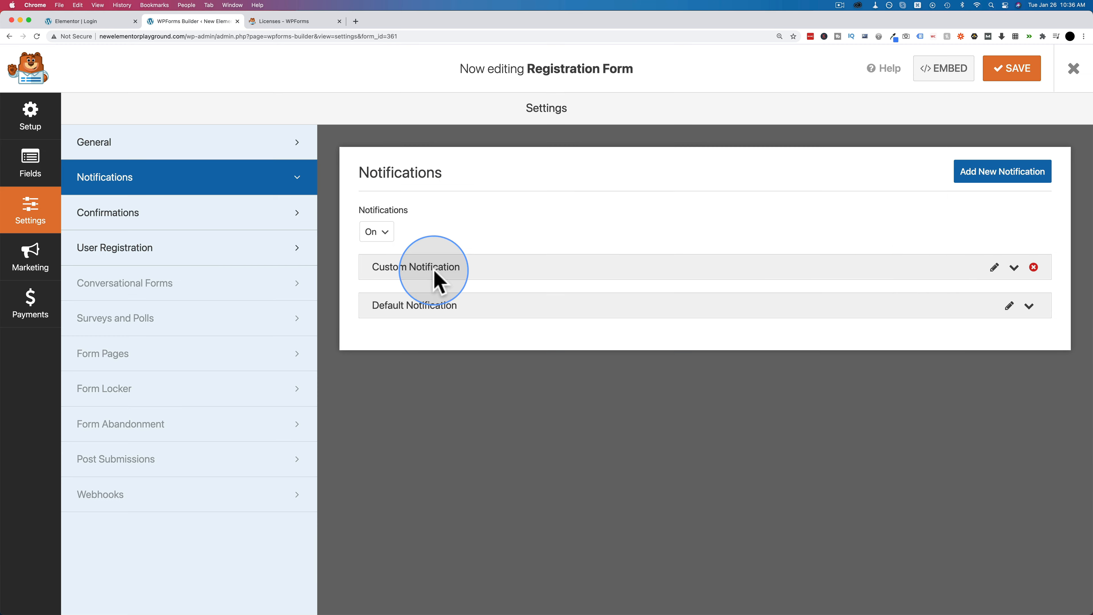
- Review the Custom Notification's settings and message, then go to the Confirmations settings
click(1015, 267)
scroll(523, 350, down, 10)
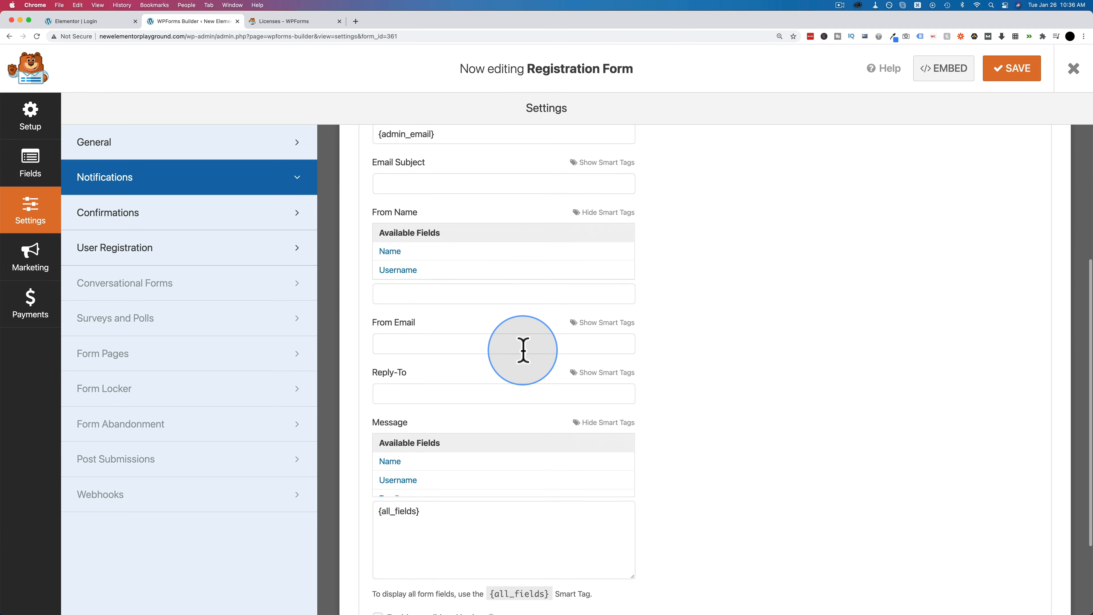
scroll(695, 502, up, 10)
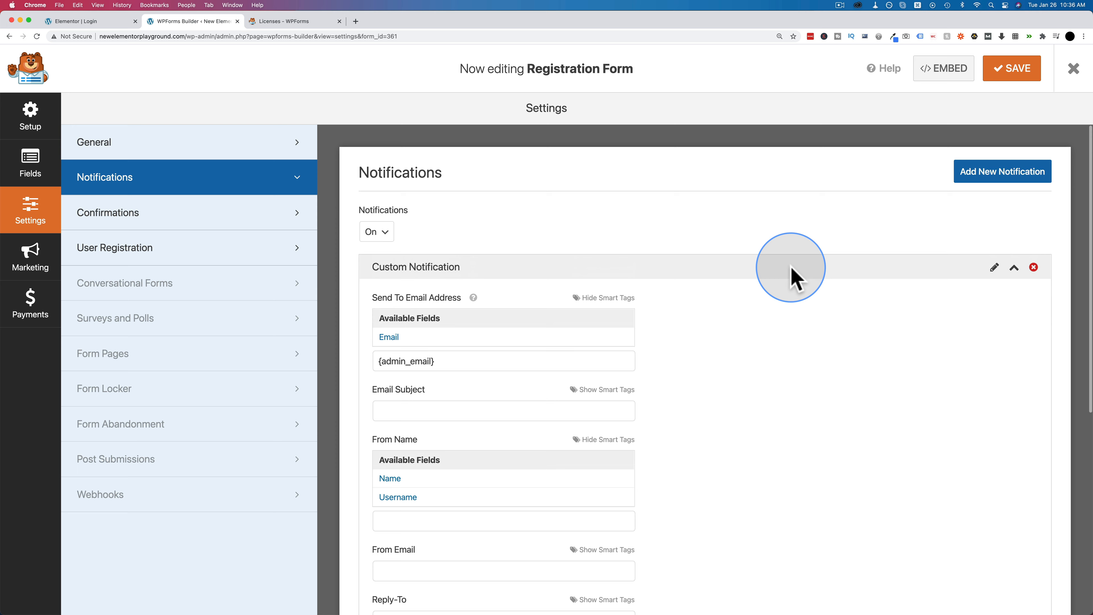
click(1014, 269)
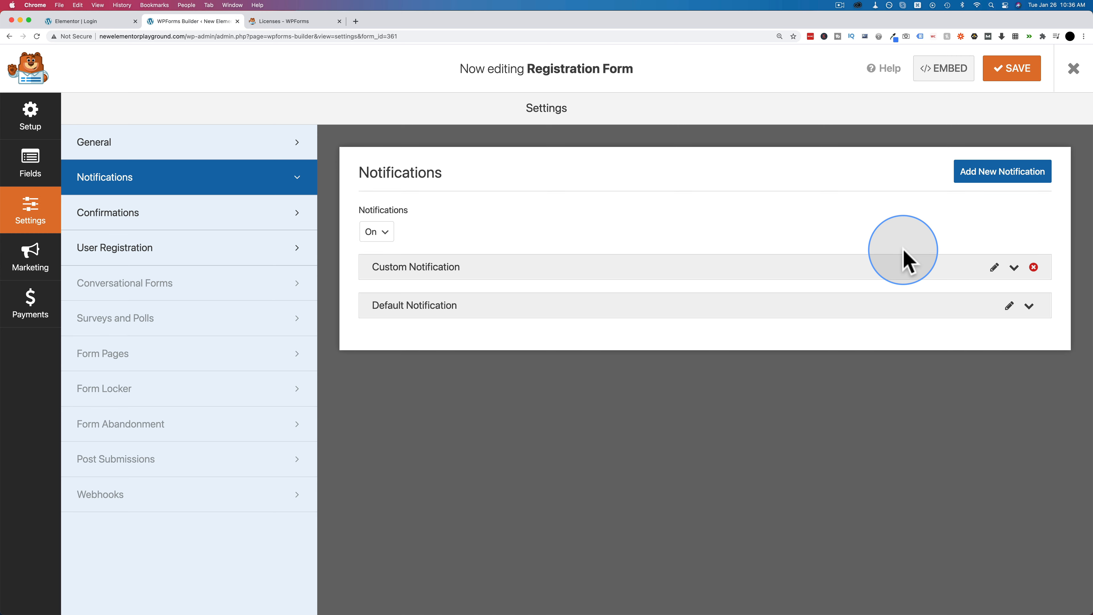
click(1014, 268)
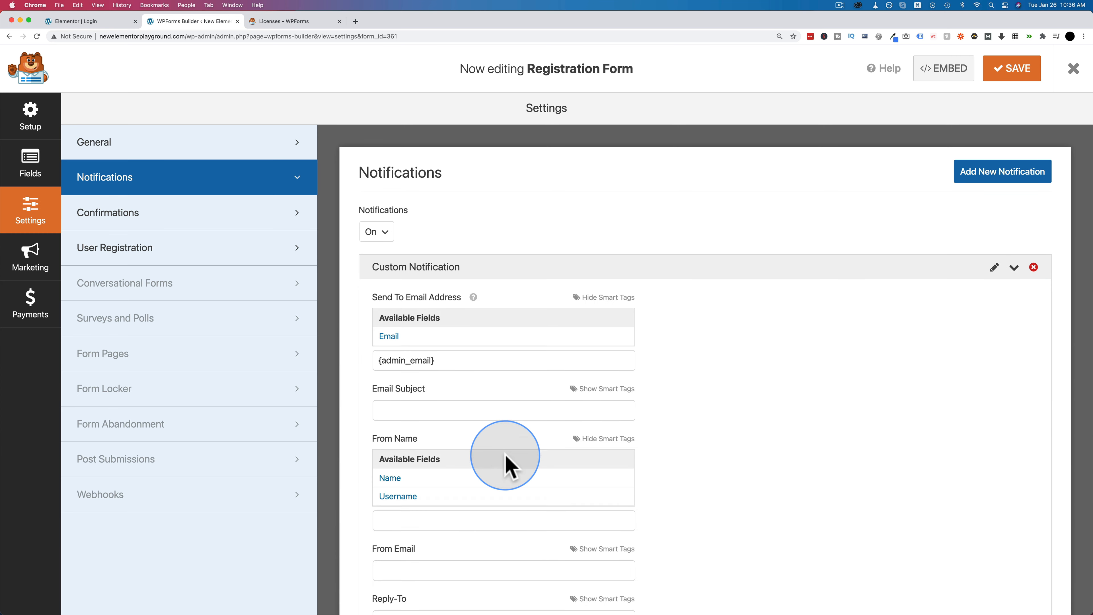
scroll(490, 495, down, 5)
scroll(473, 525, down, 2)
click(440, 440)
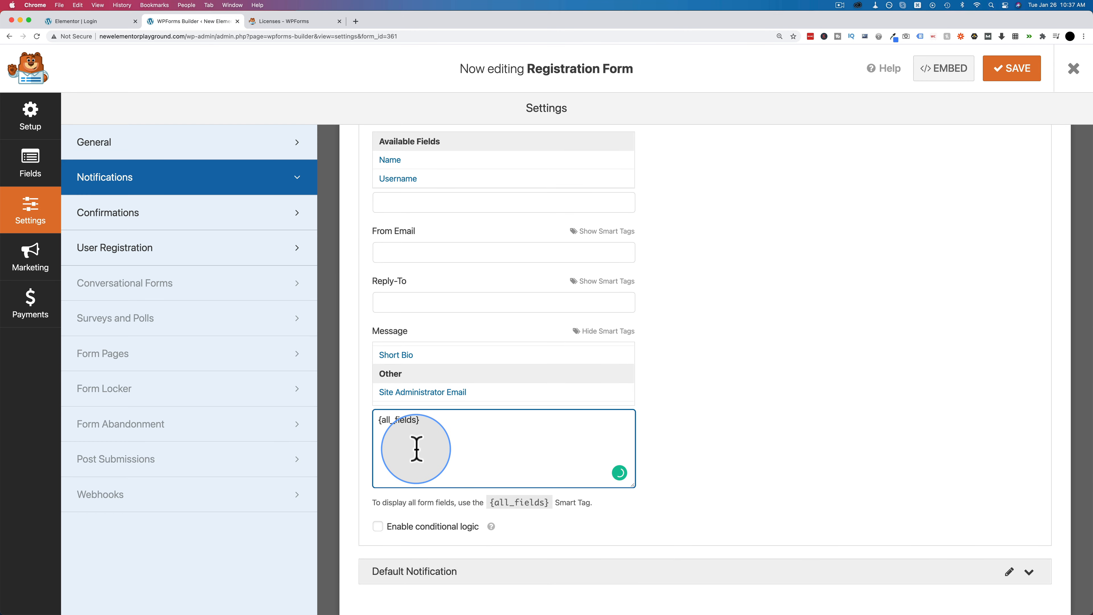
scroll(658, 258, up, 8)
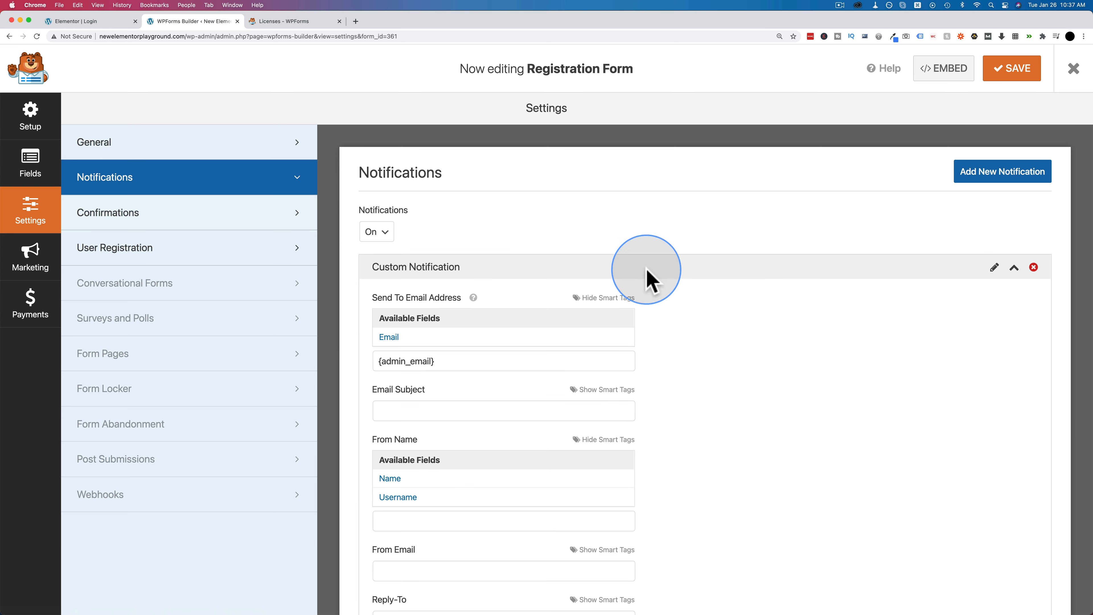
click(1016, 268)
click(166, 214)
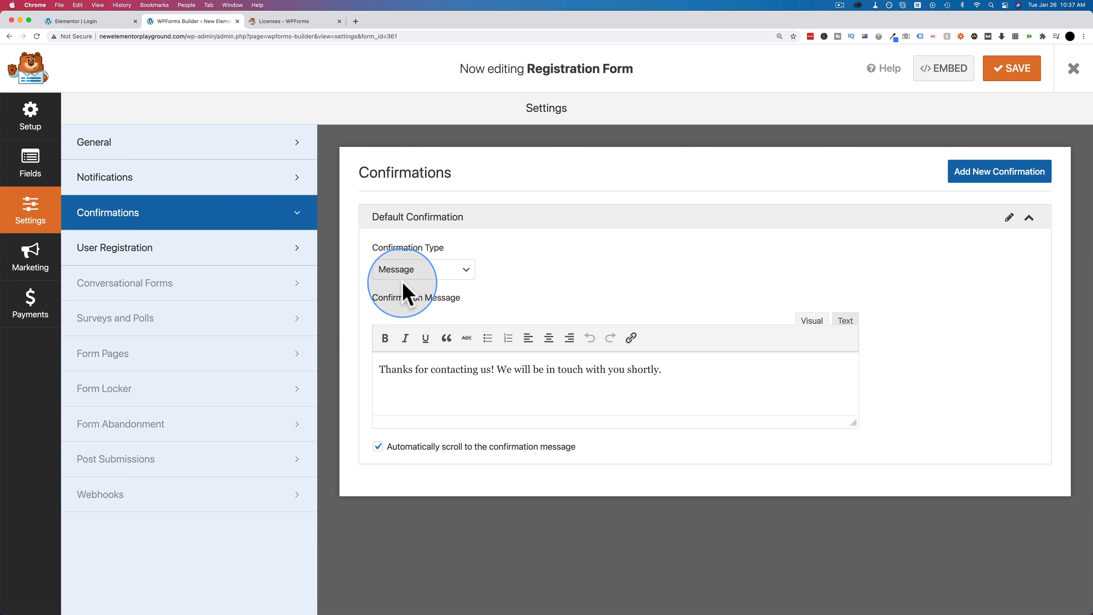
- After trying Message and Show Page, set the confirmation type to Go to URL (Redirect) and focus the redirect URL field
click(420, 270)
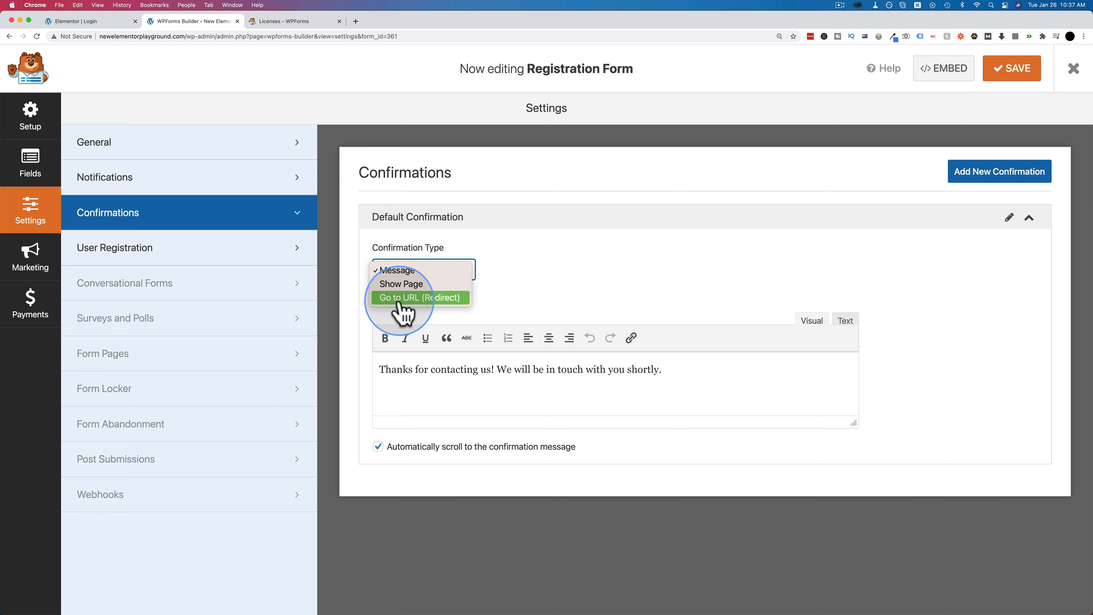
click(531, 286)
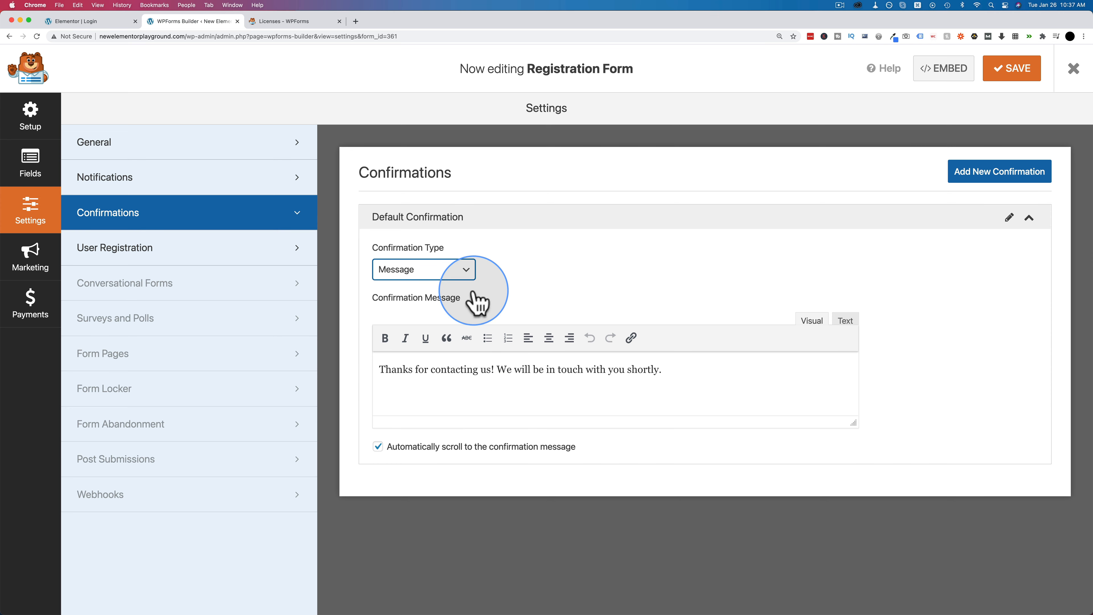
click(463, 274)
click(413, 285)
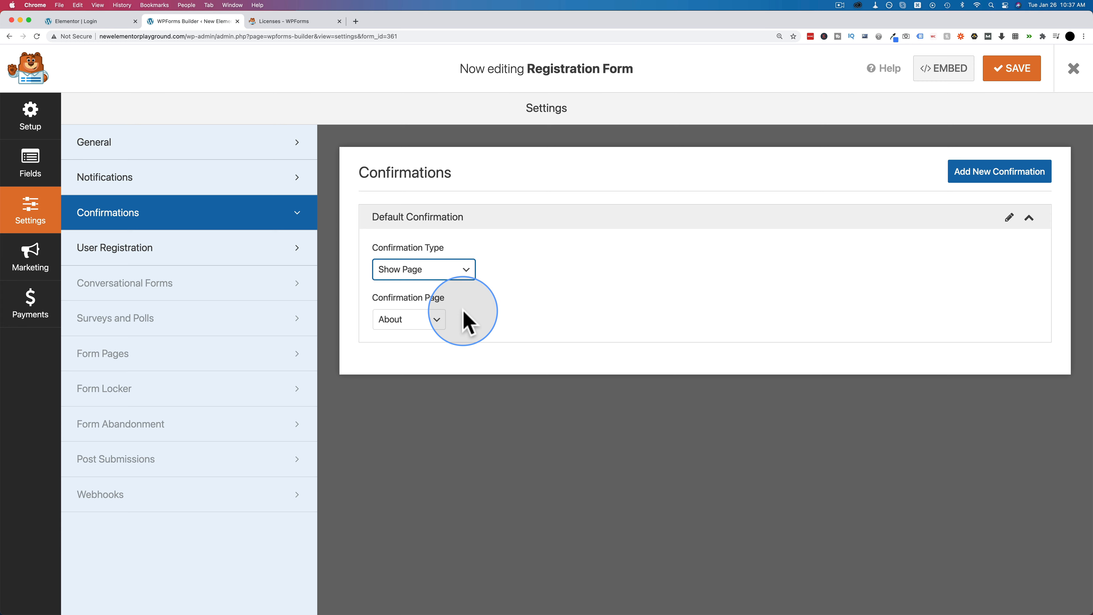
click(434, 319)
click(500, 303)
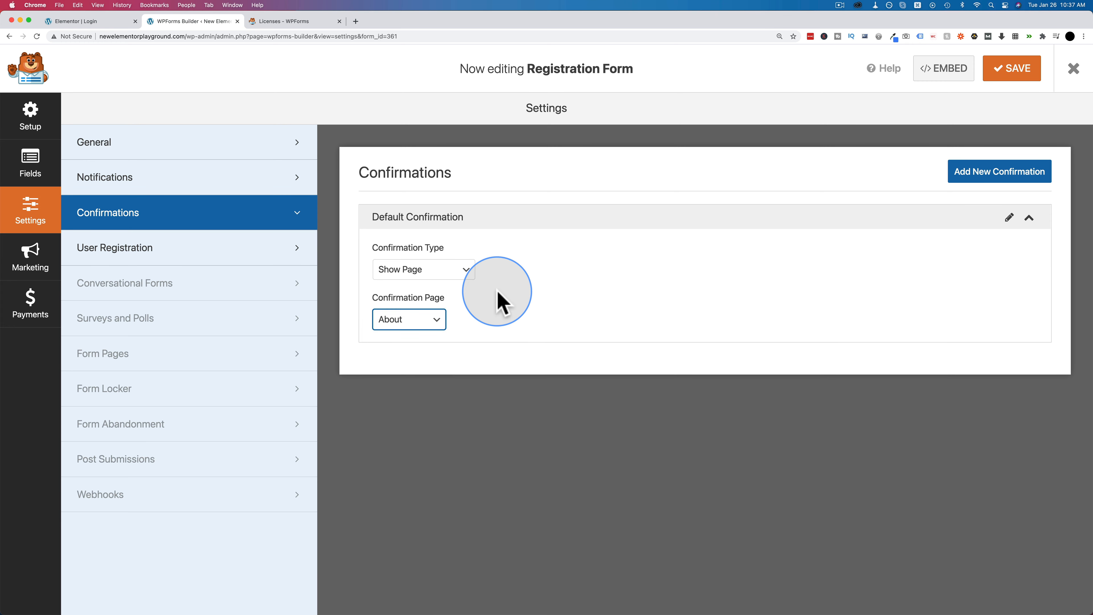
click(467, 272)
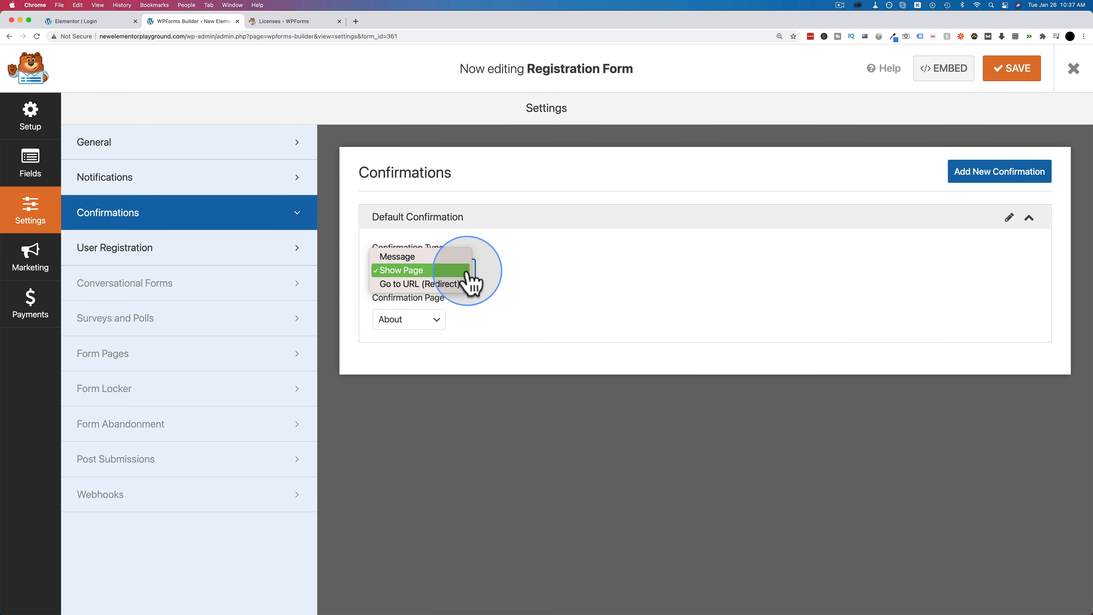
click(424, 285)
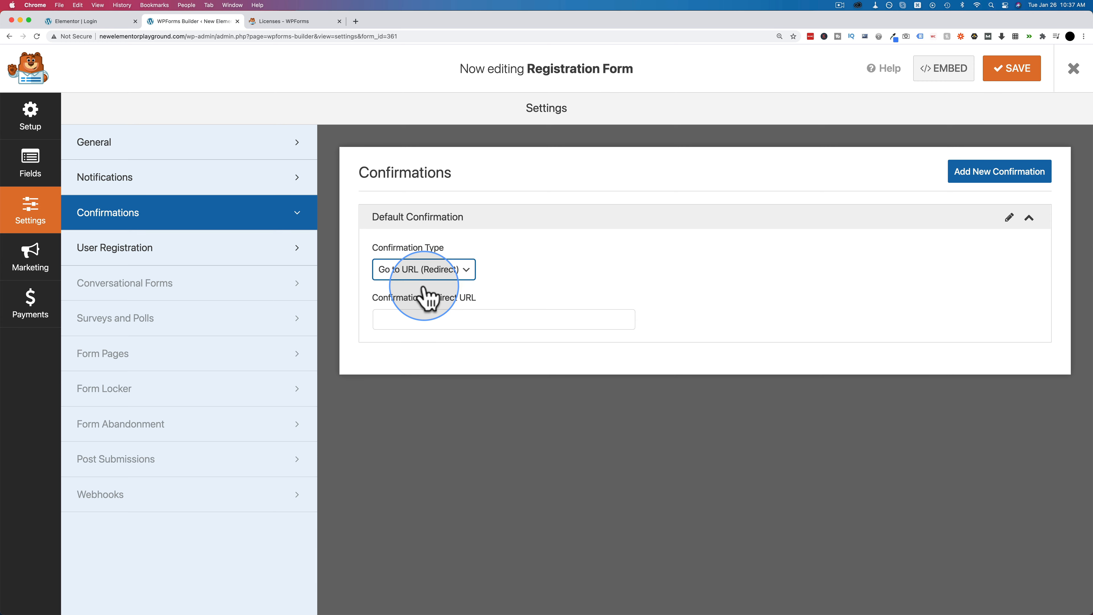
click(387, 320)
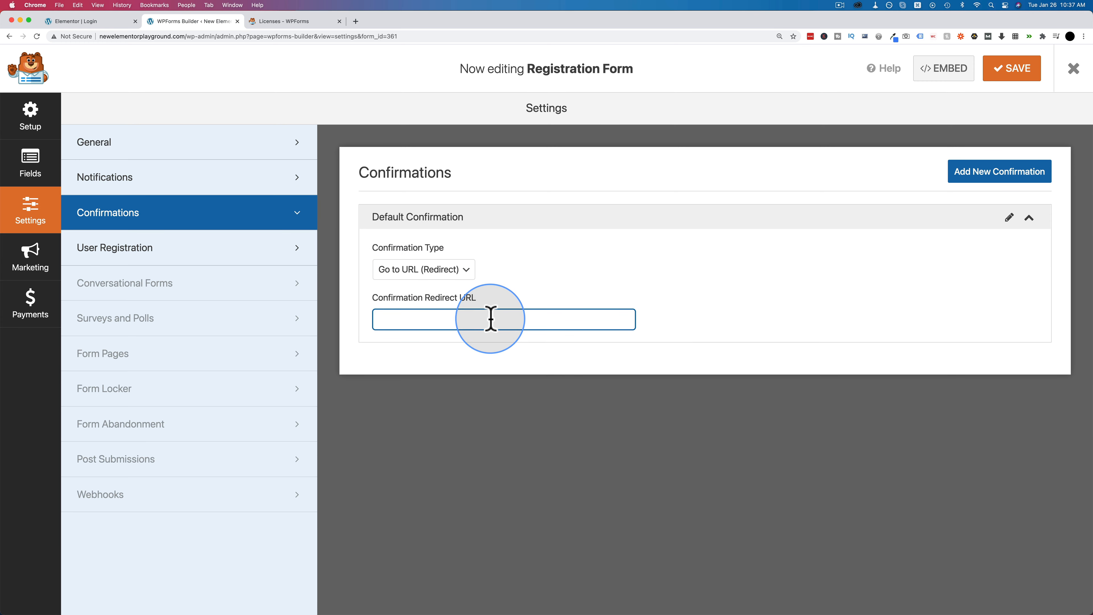
- Add a new confirmation named Custom Confirmation
click(998, 185)
text(Cu)
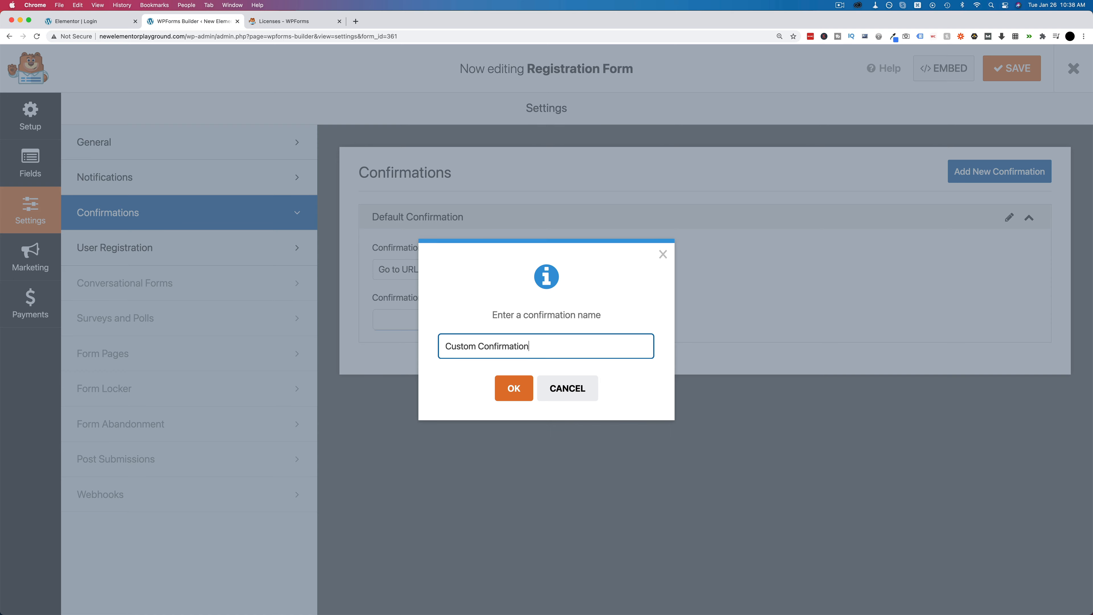
text(stom Confirmation)
key(Return)
scroll(430, 208, down, 1)
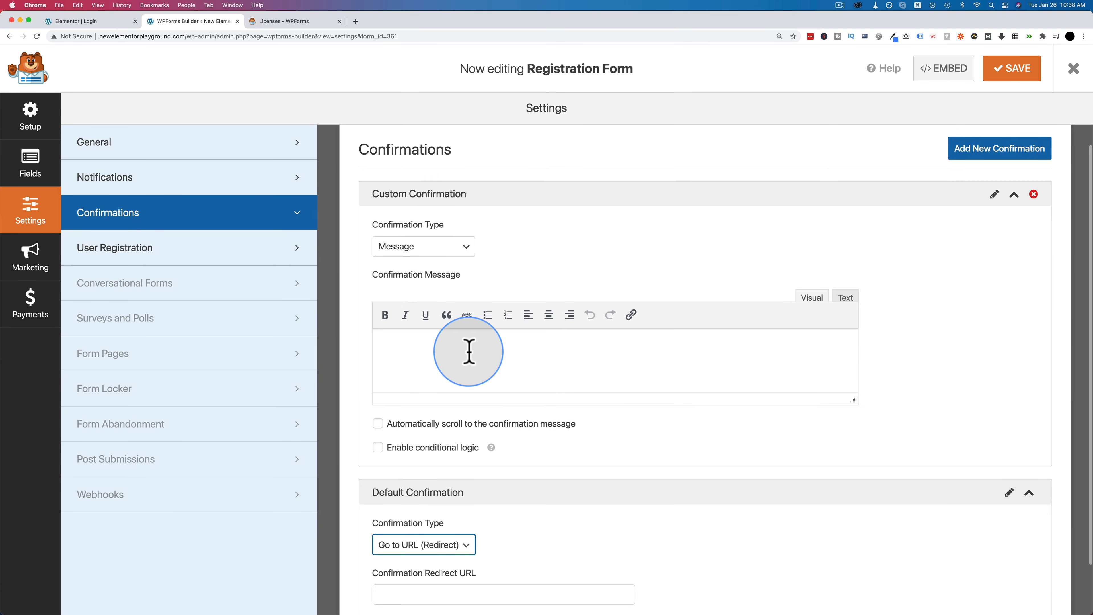
scroll(469, 351, up, 1)
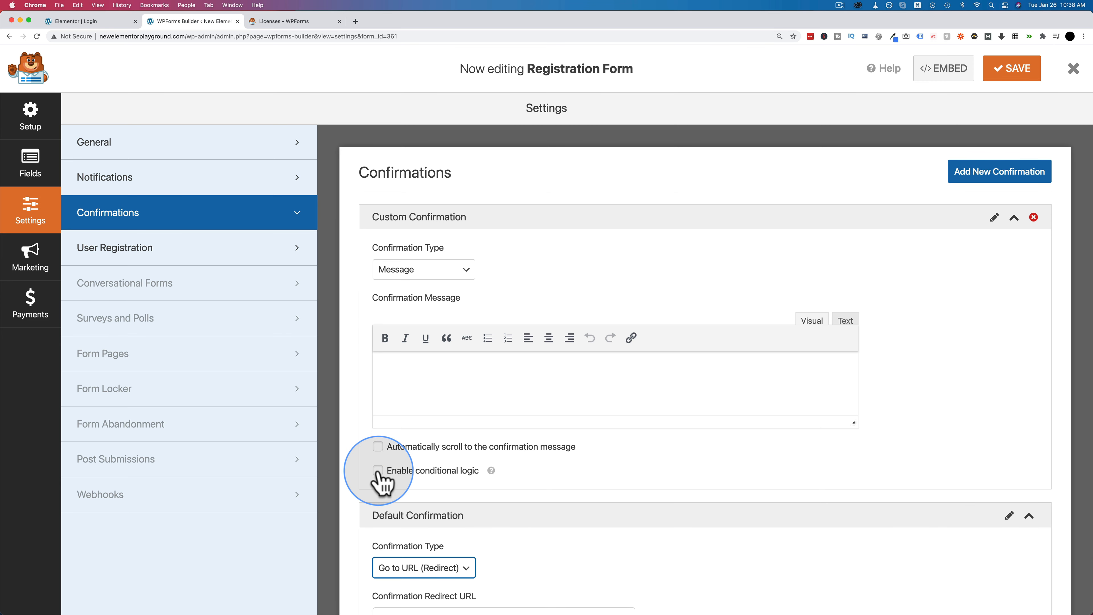
scroll(706, 473, down, 3)
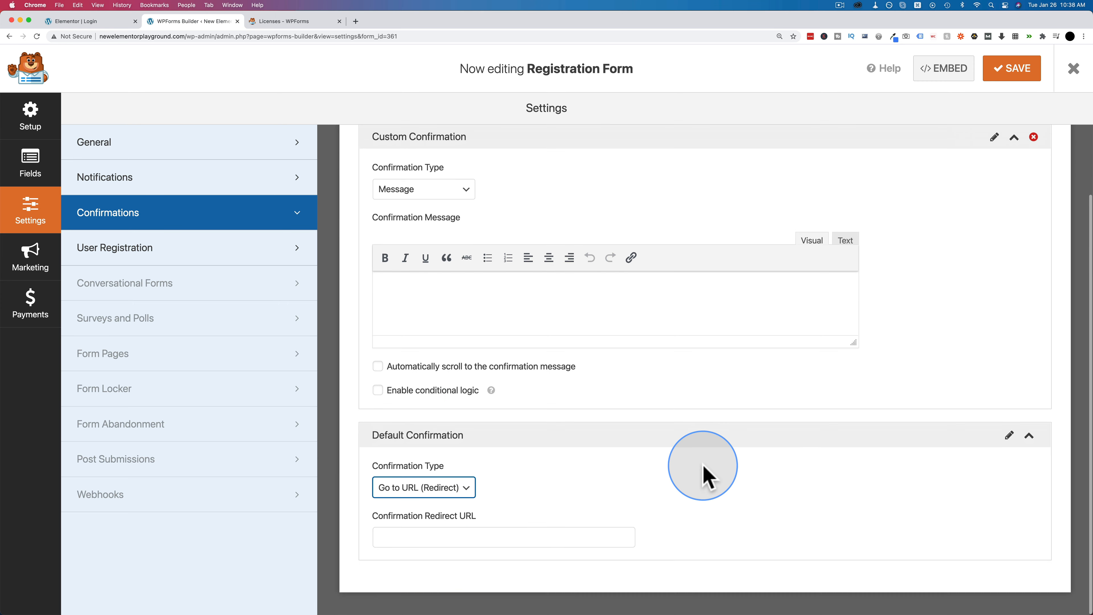
- Set the Default Confirmation to Message with auto-scroll, and enable conditional logic on Custom Confirmation
click(385, 489)
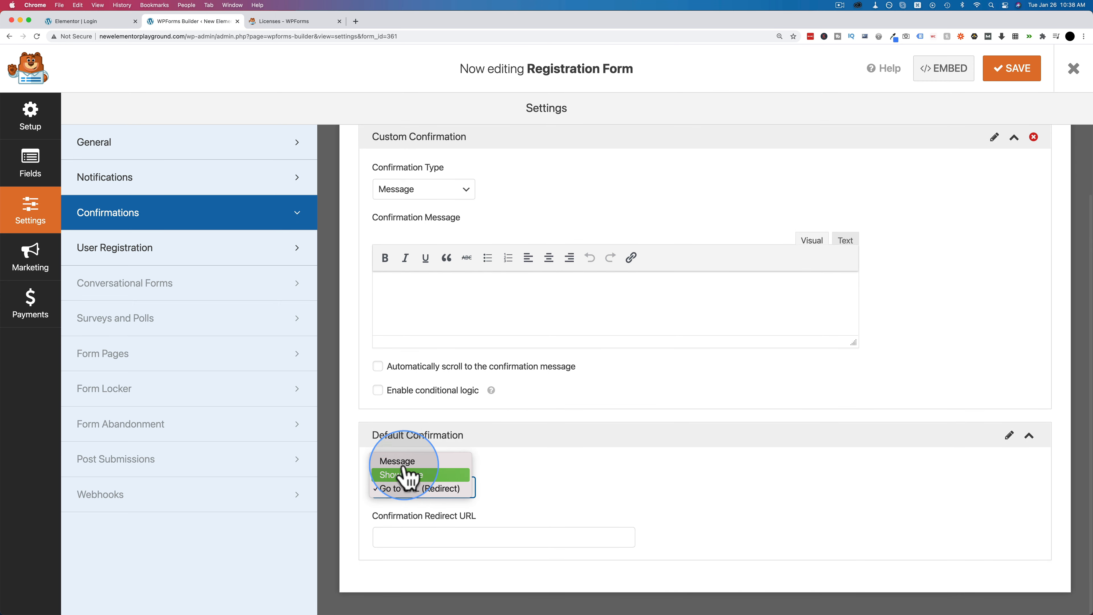
click(405, 461)
scroll(668, 510, down, 4)
click(376, 543)
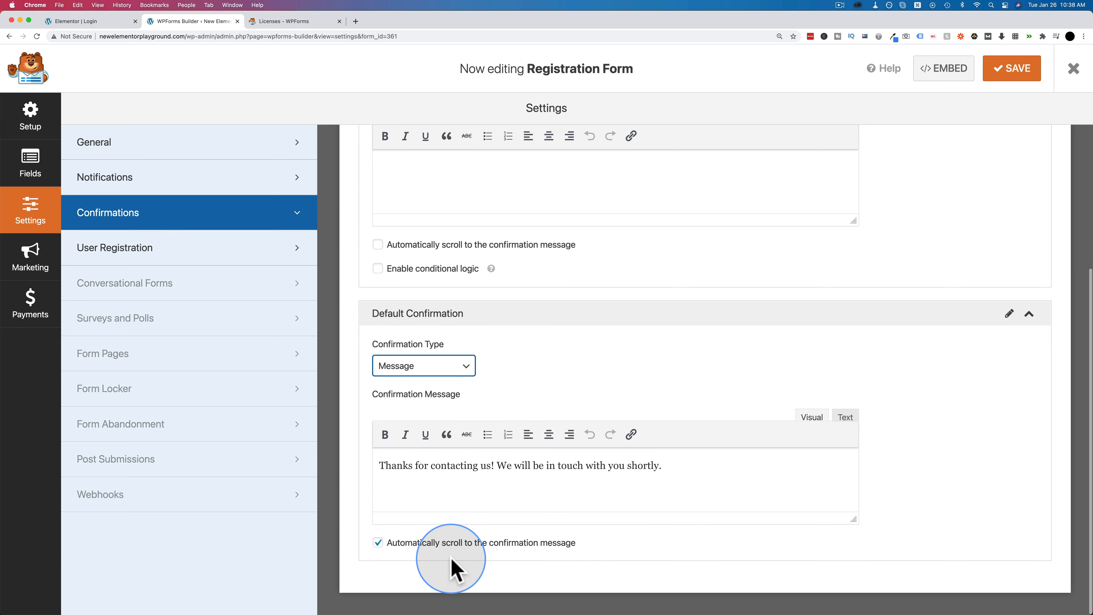
scroll(530, 359, up, 3)
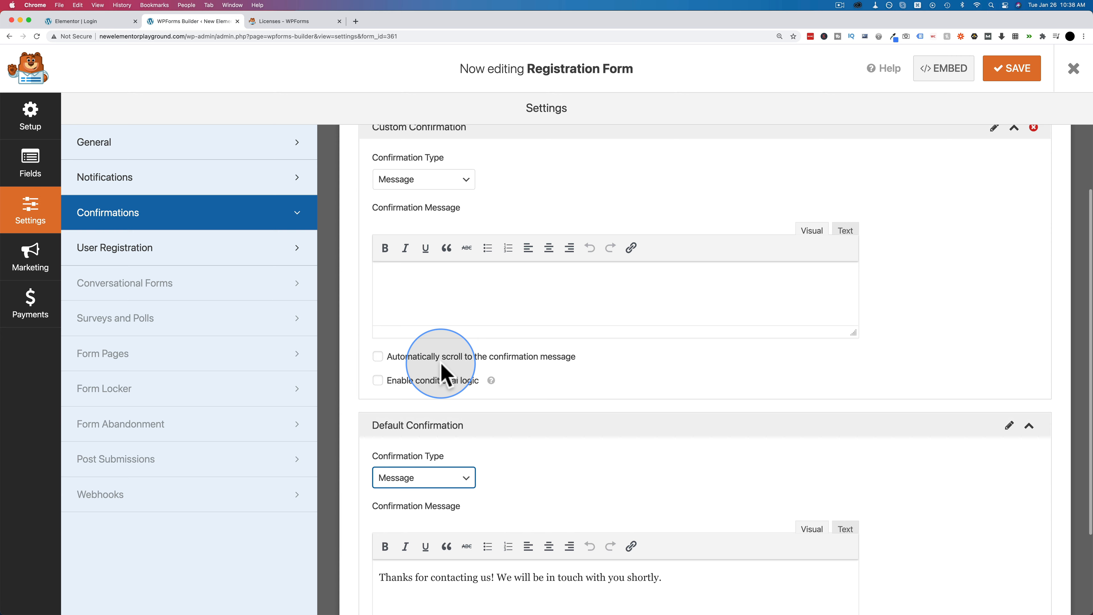
click(378, 380)
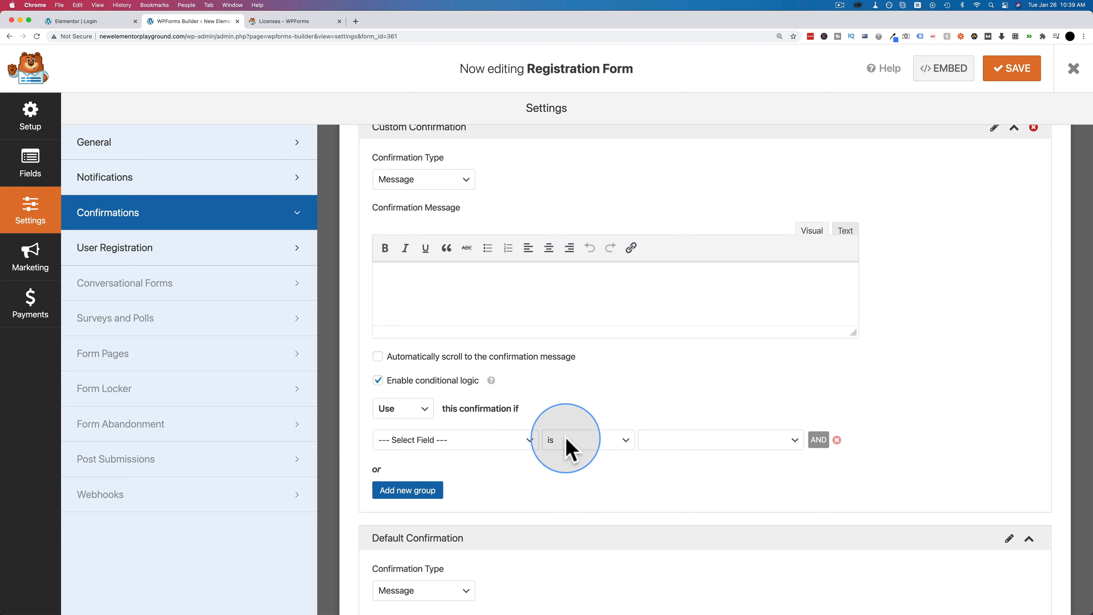
- Delete the Custom Confirmation and save the form
scroll(628, 478, up, 3)
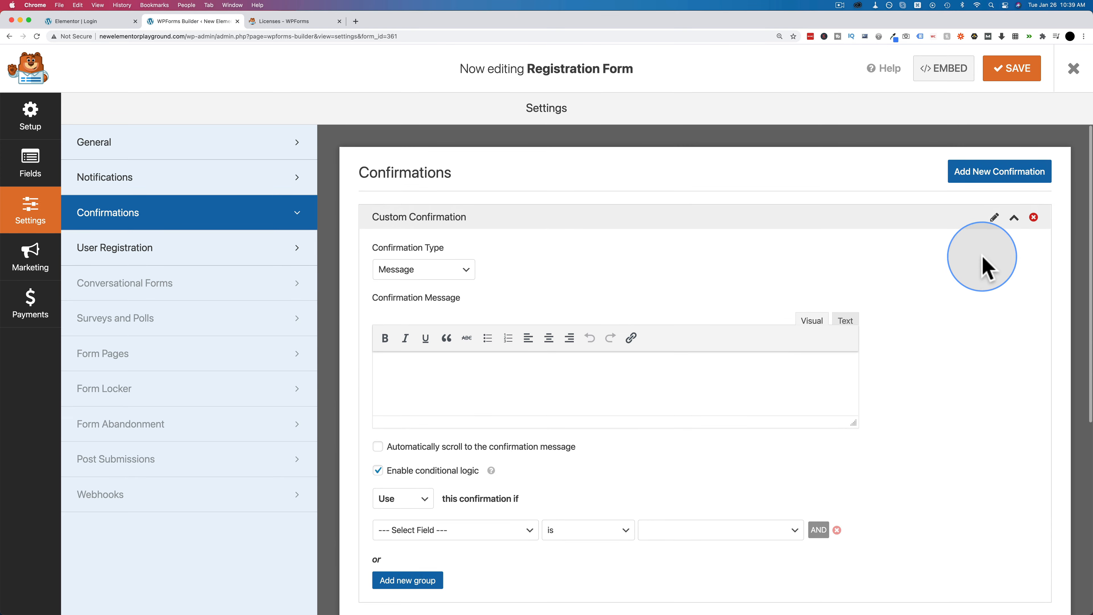
click(1034, 218)
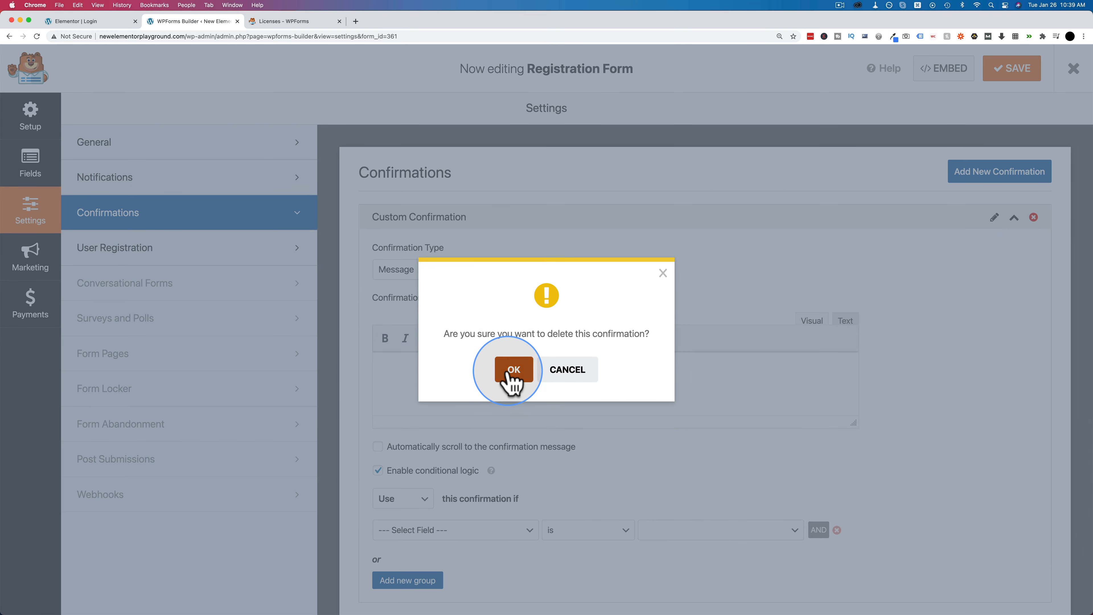
click(511, 369)
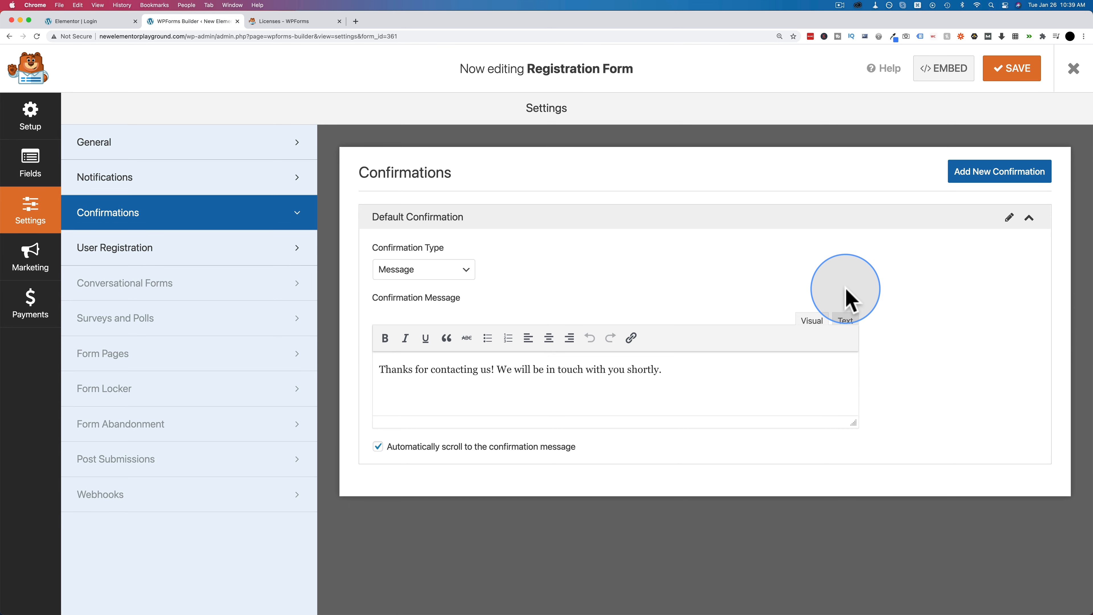
click(1012, 69)
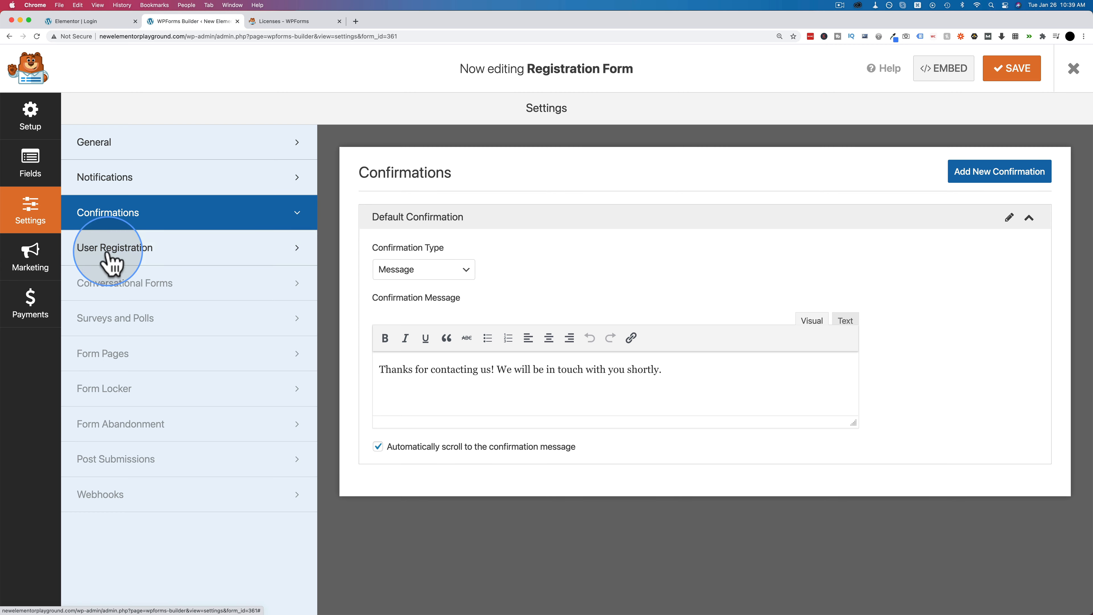
- Go to the User Registration settings and review the field mappings, including Short Bio
click(160, 252)
click(520, 248)
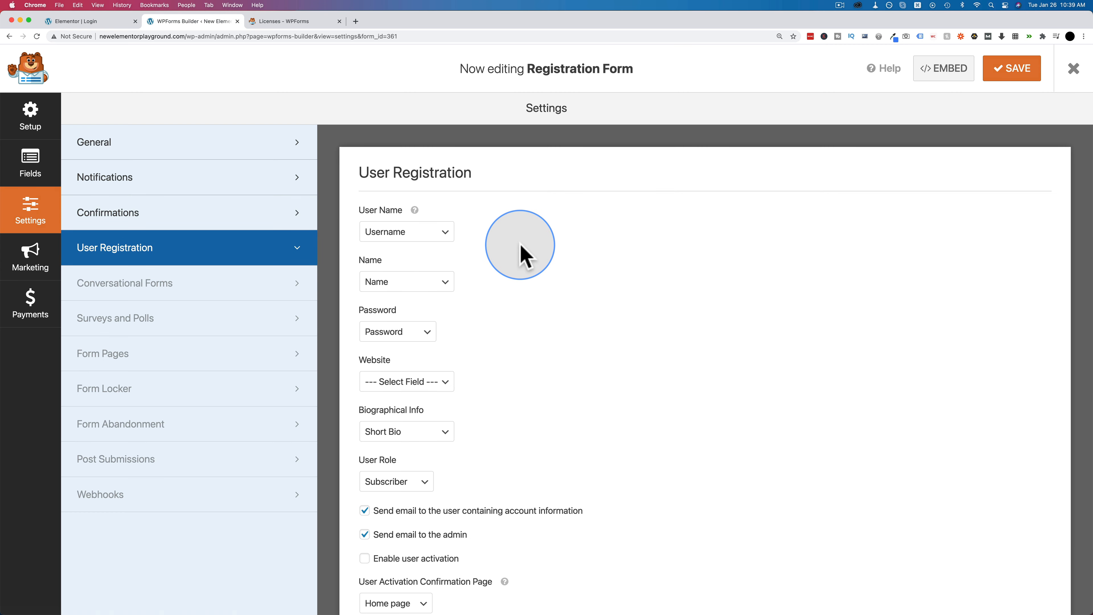
scroll(521, 250, down, 2)
scroll(520, 250, down, 2)
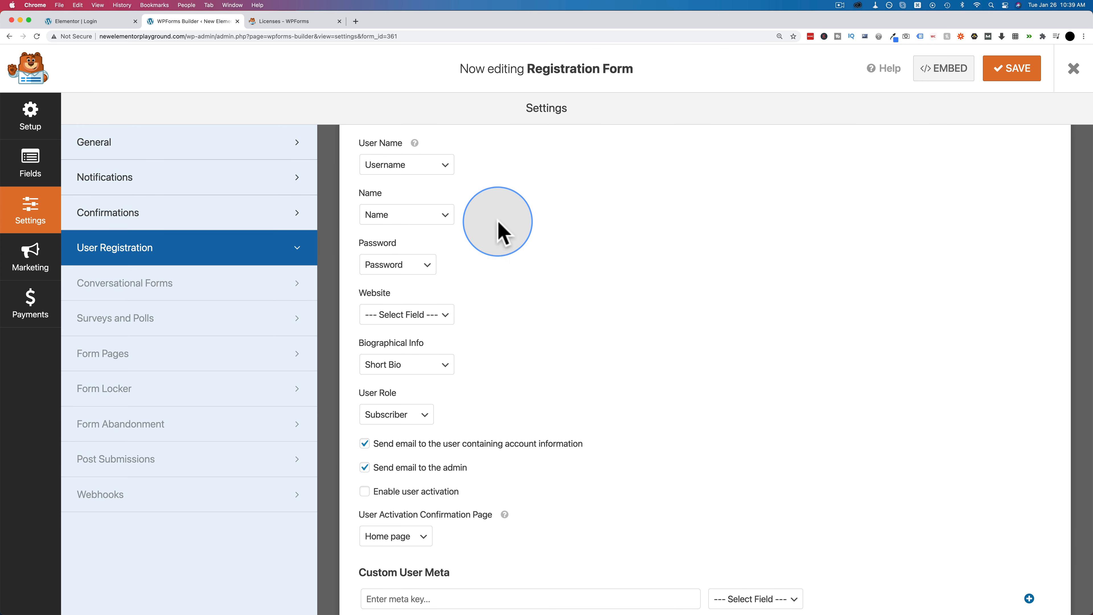
scroll(498, 232, up, 2)
drag(413, 293, 454, 449)
click(508, 368)
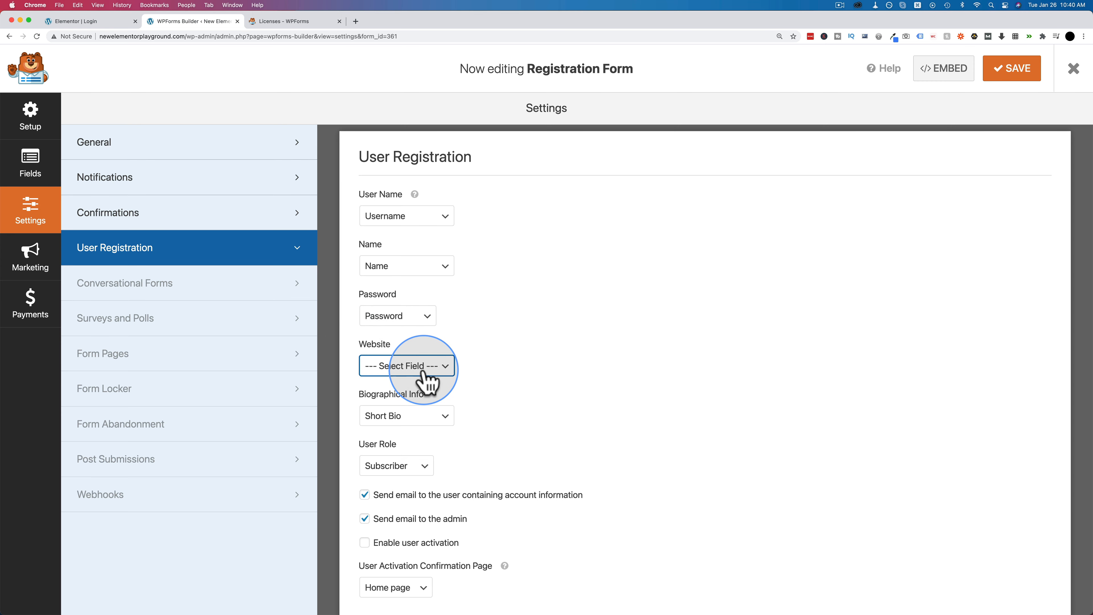
scroll(464, 382, down, 3)
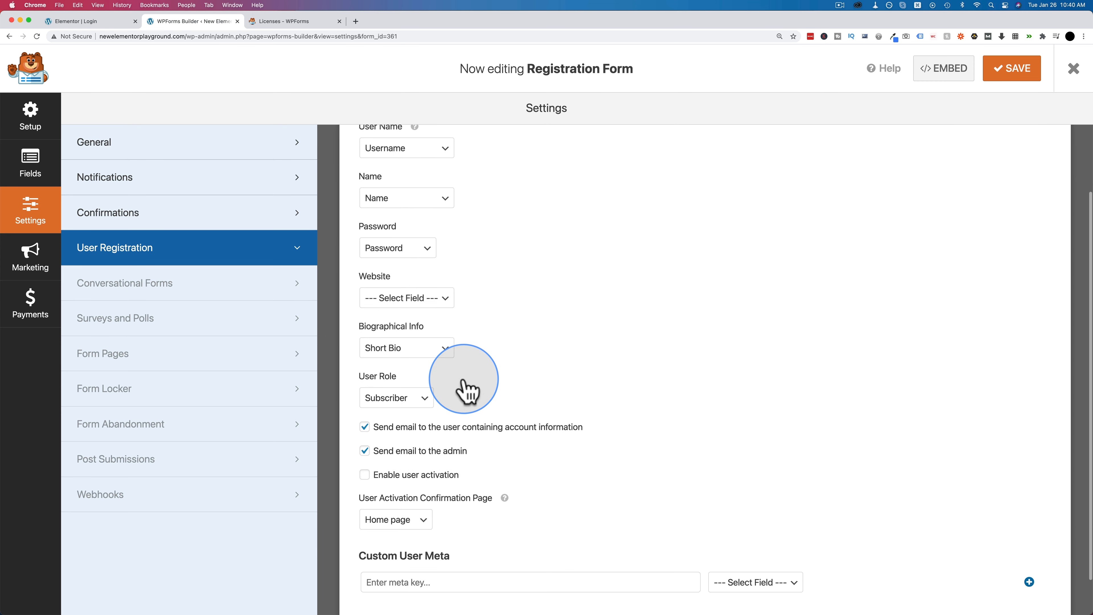
scroll(559, 349, down, 2)
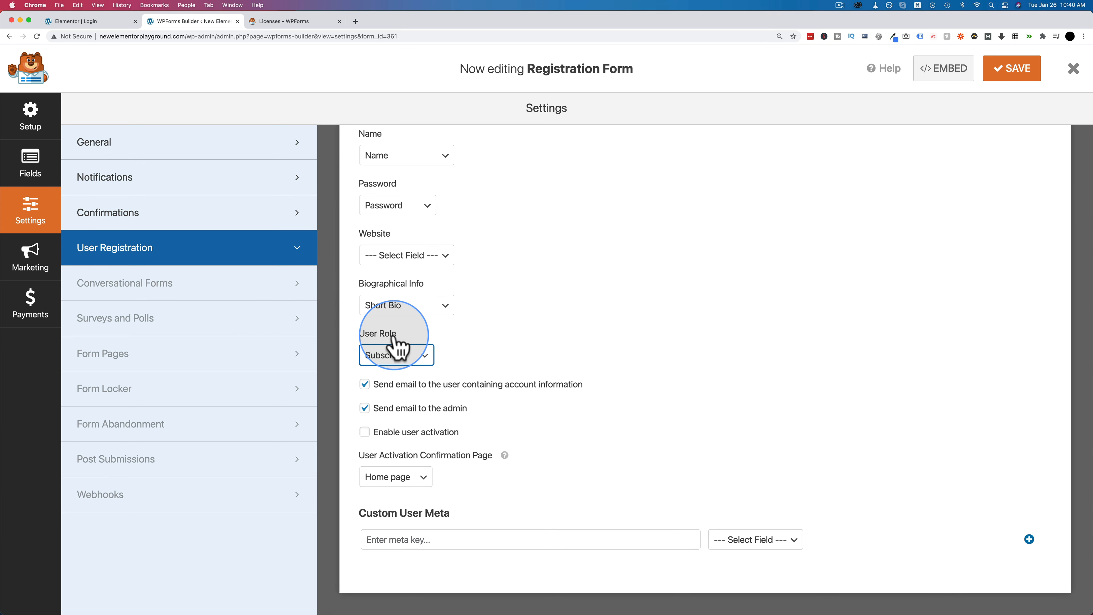
- Keep Subscriber as the new users' role and review the user and admin notification email options
click(373, 361)
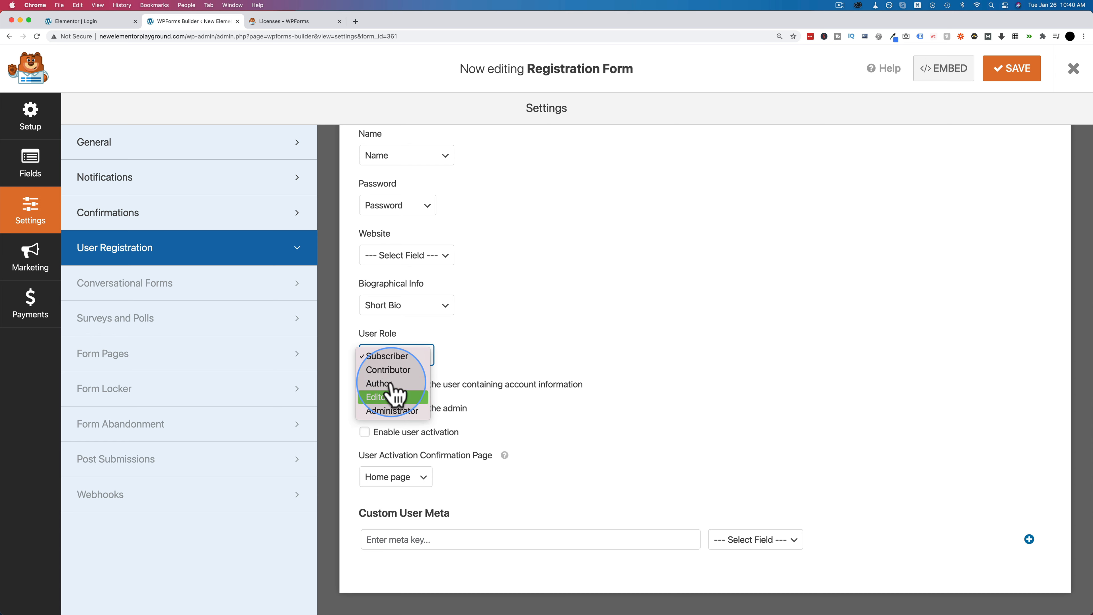
click(381, 357)
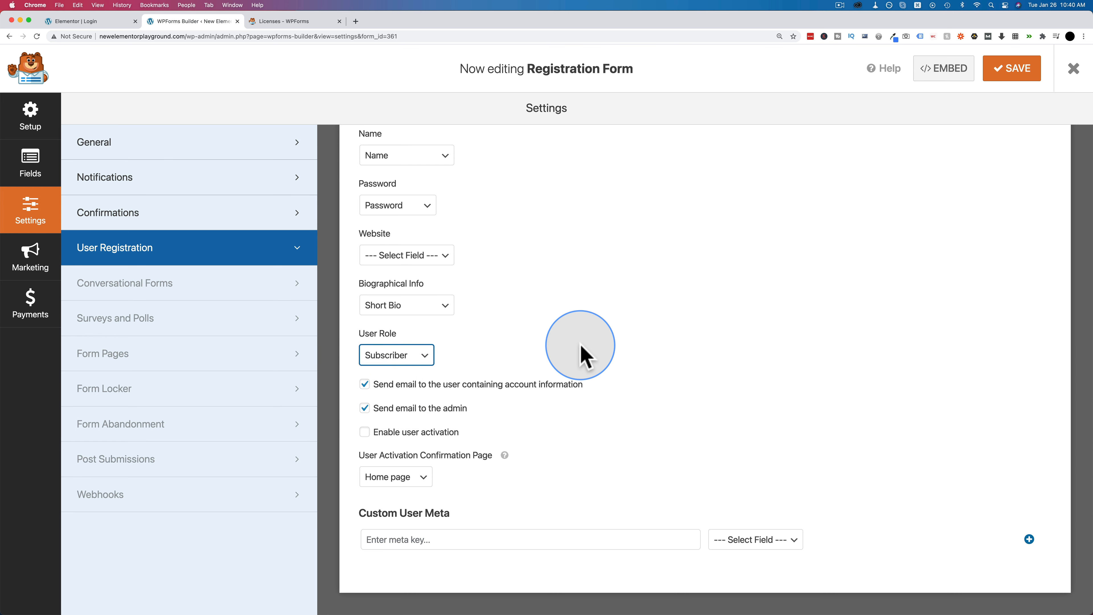
drag(373, 385, 584, 390)
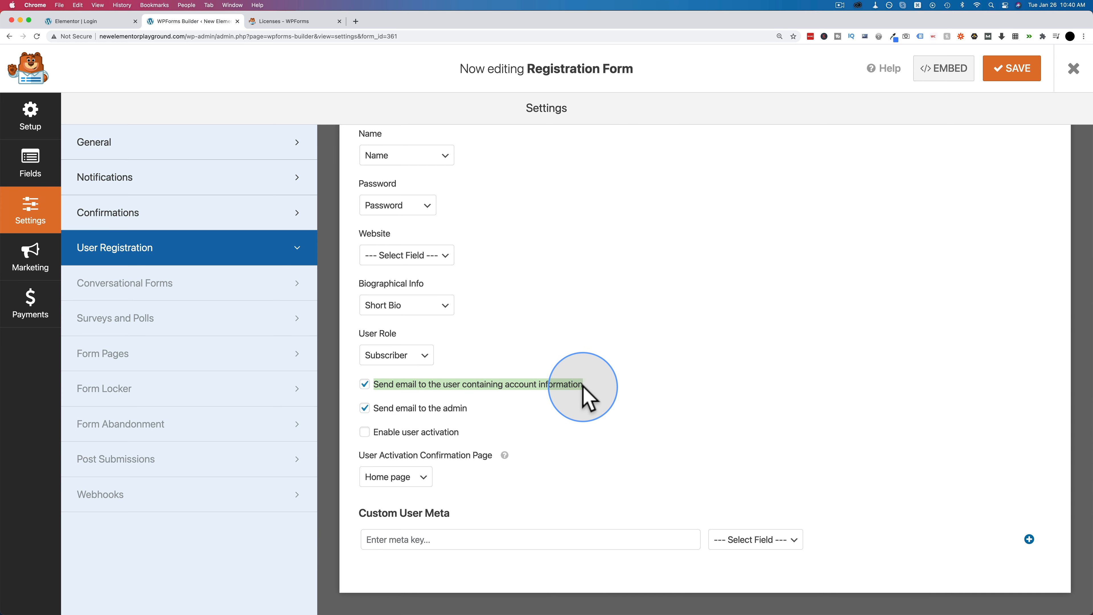
click(372, 413)
drag(373, 413, 345, 411)
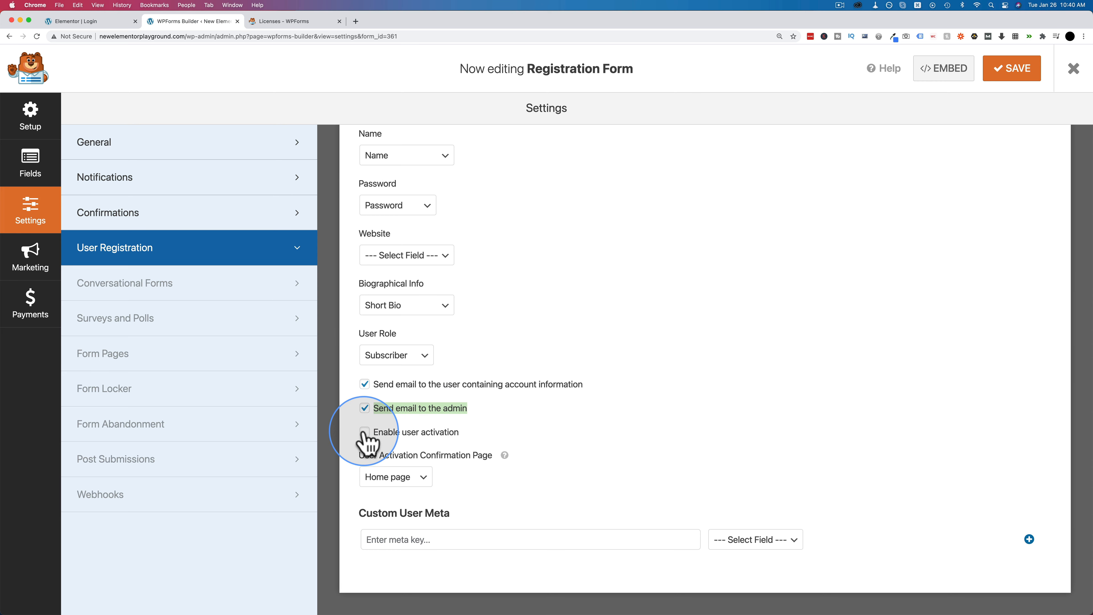
- Enable user activation and set the User Activation Method to Manual Approval
click(365, 431)
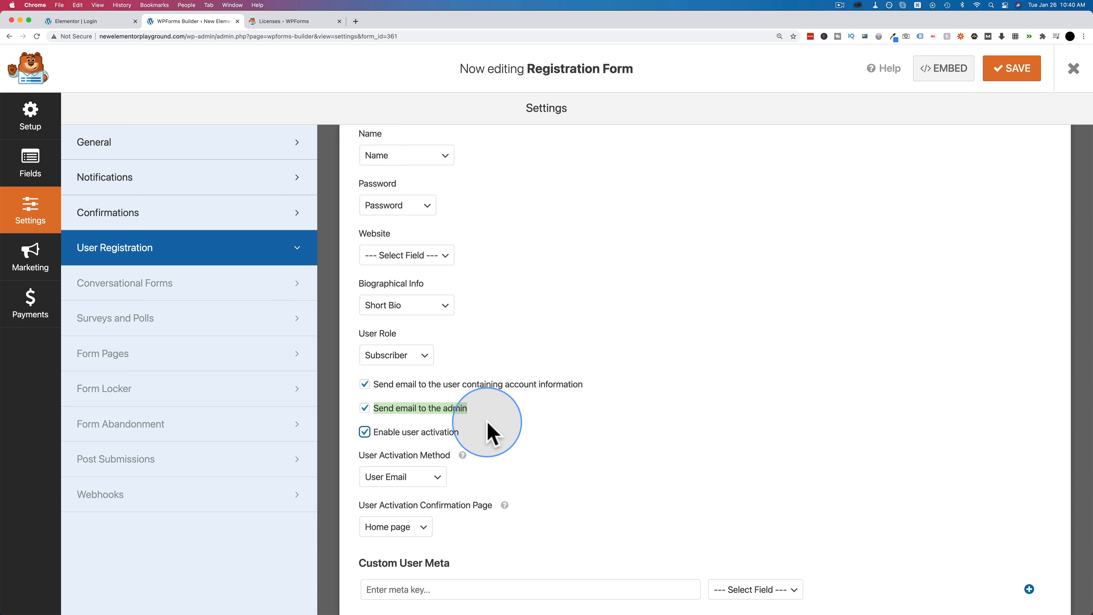
scroll(491, 433, down, 2)
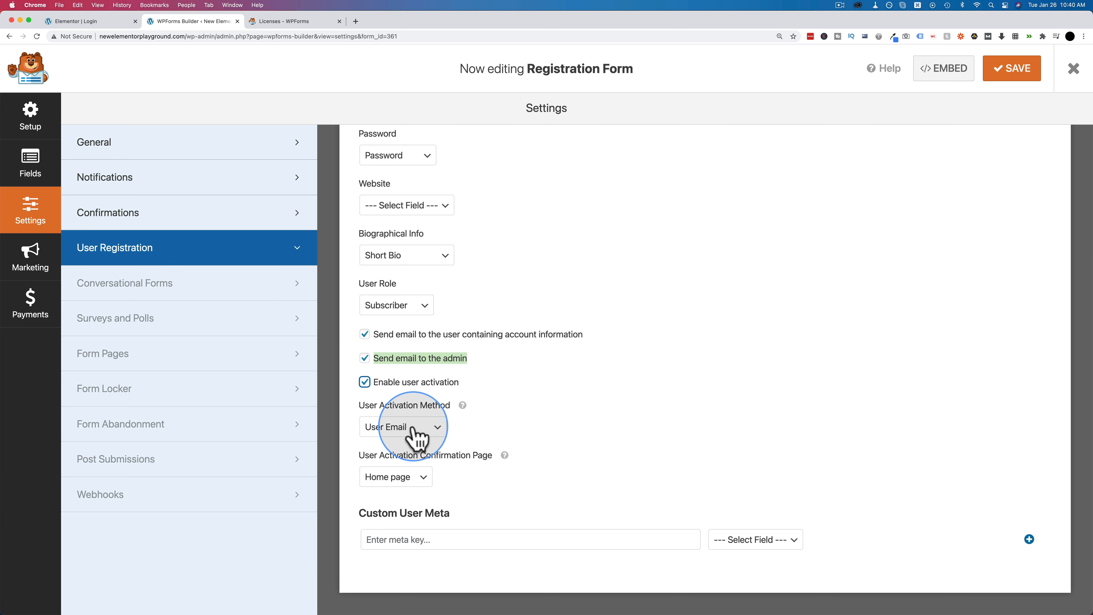
click(388, 426)
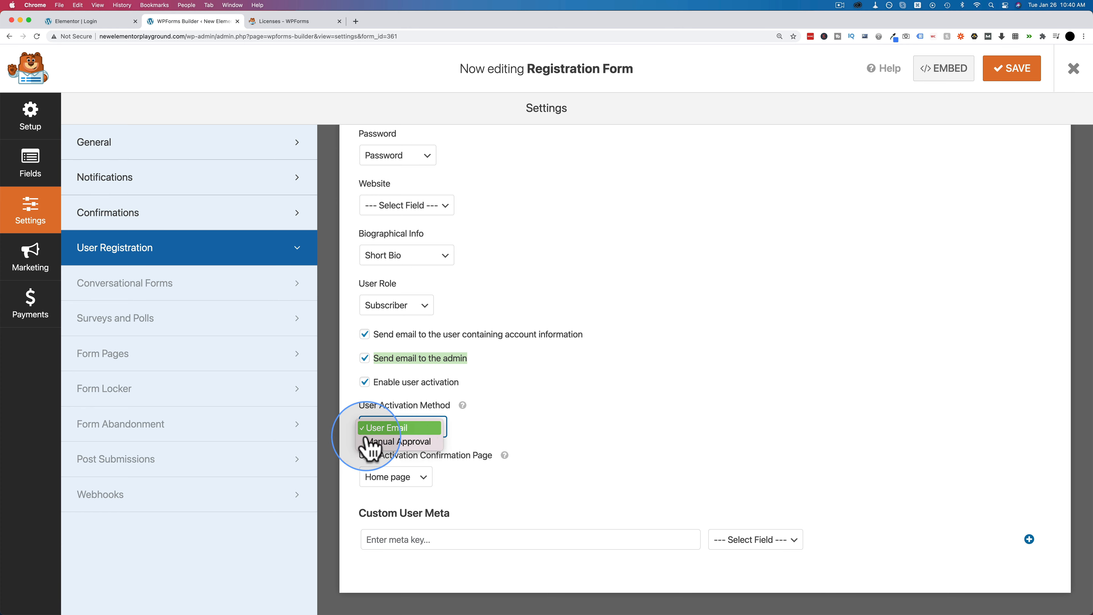
click(468, 446)
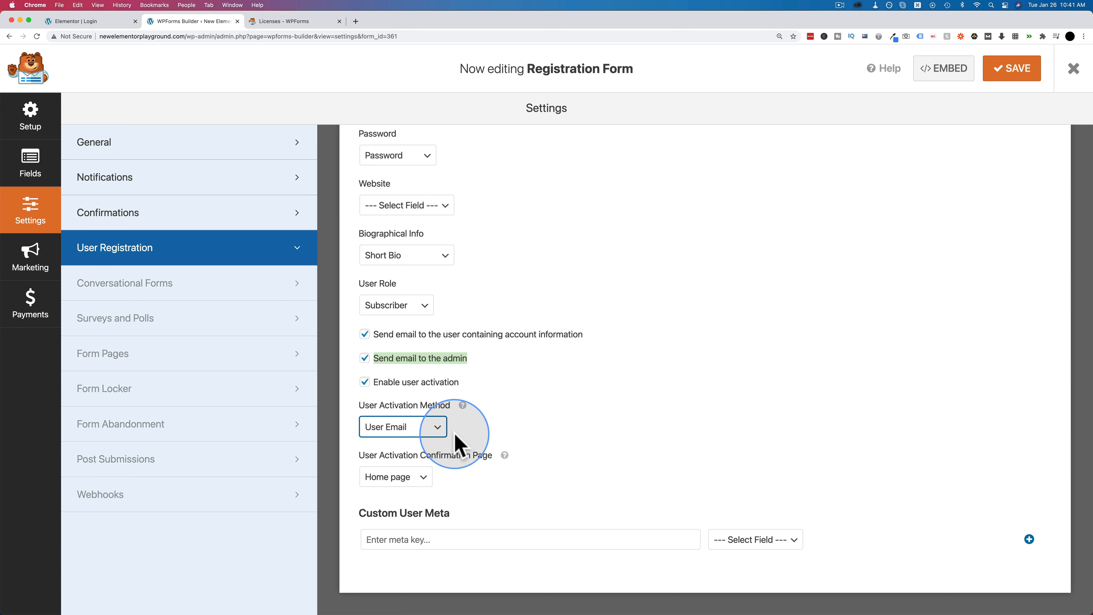
click(424, 480)
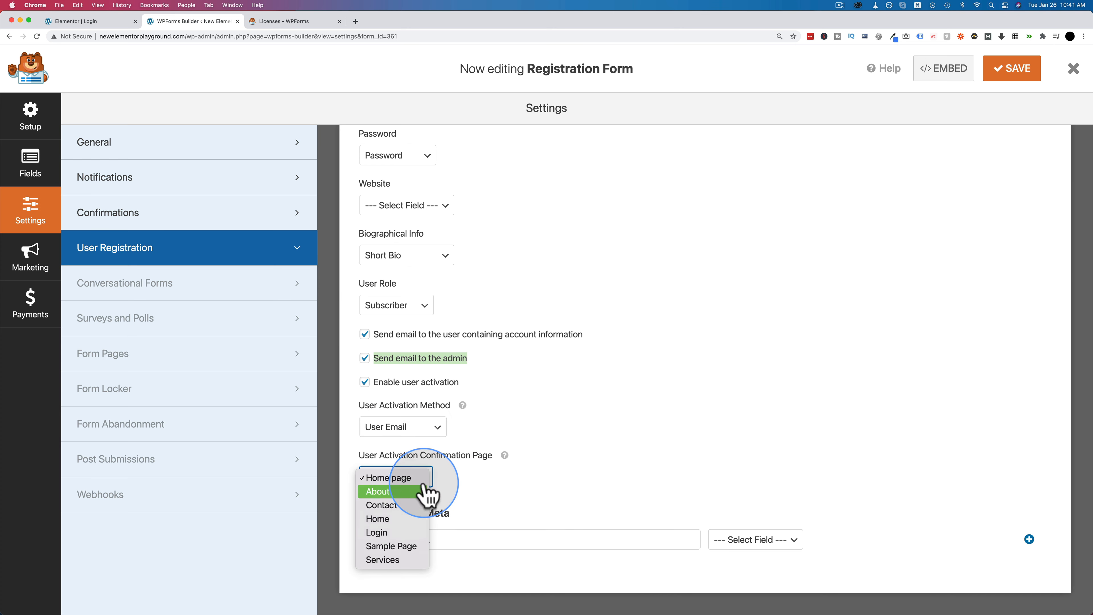
click(413, 428)
click(415, 446)
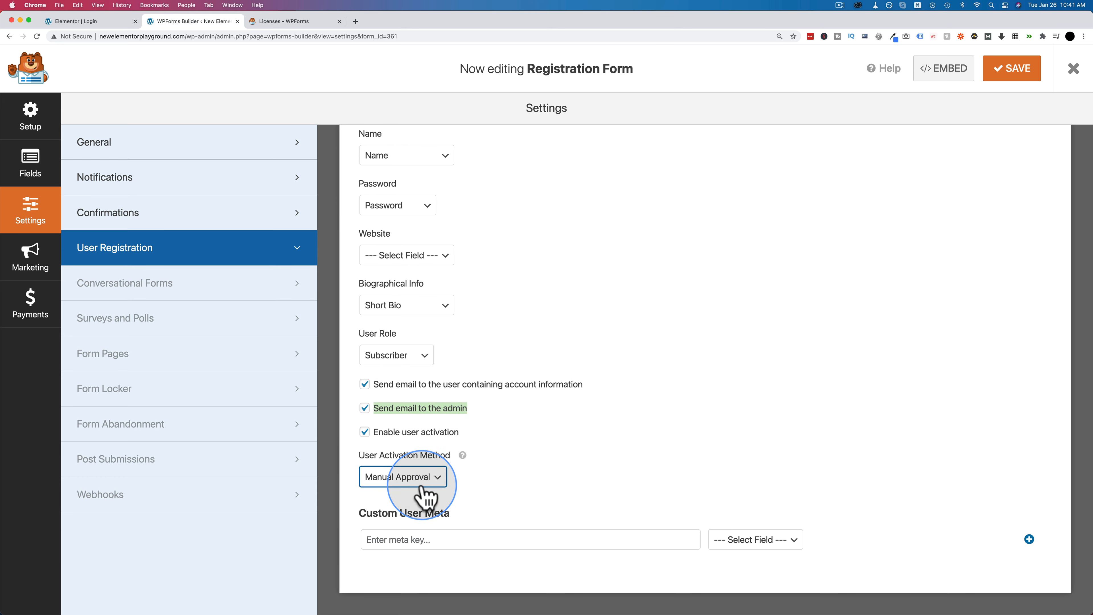
click(556, 484)
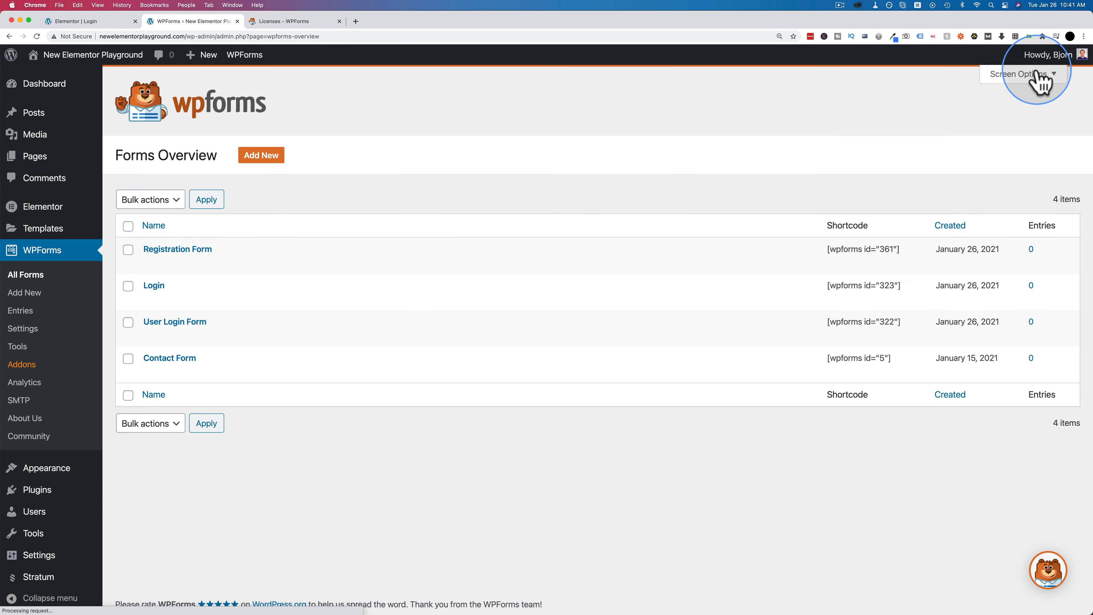
- Close the form builder and search Add Plugins for 'advanced custom'
click(236, 249)
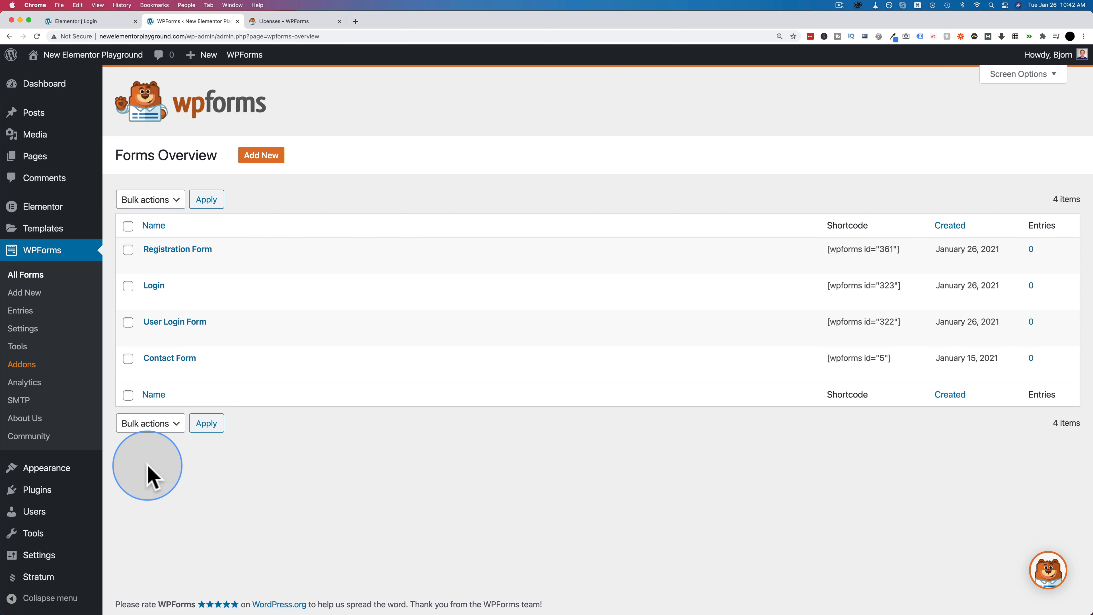
mouse_move(50, 493)
click(129, 513)
click(903, 121)
text(advanced)
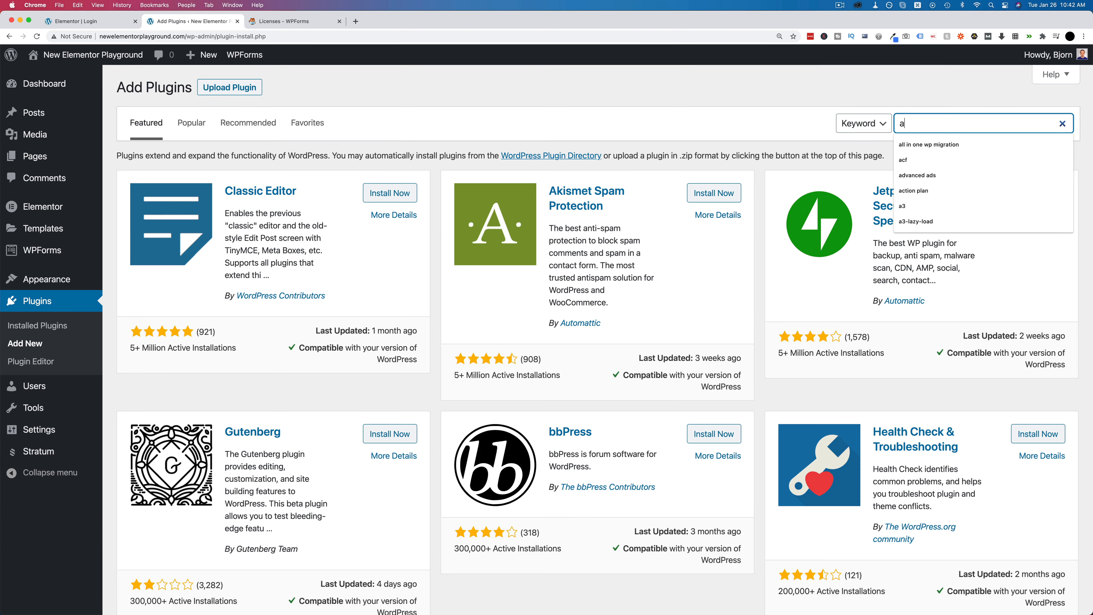
text( c)
key(BackSpace)
key(BackSpace)
key(BackSpace)
text(d custom)
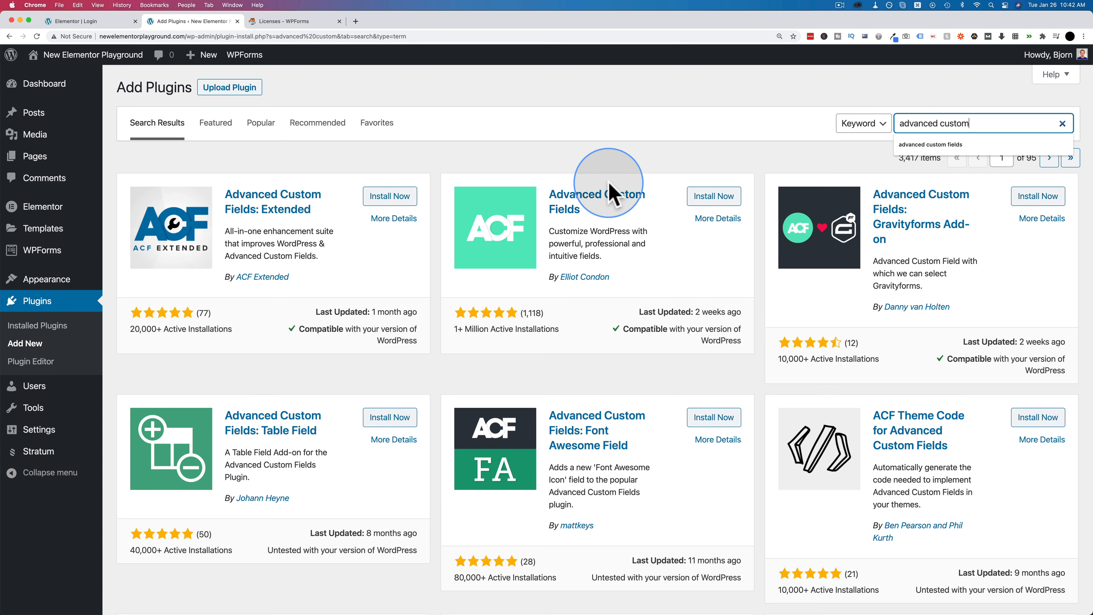
- Install and activate the Advanced Custom Fields plugin
drag(548, 192, 616, 228)
click(712, 197)
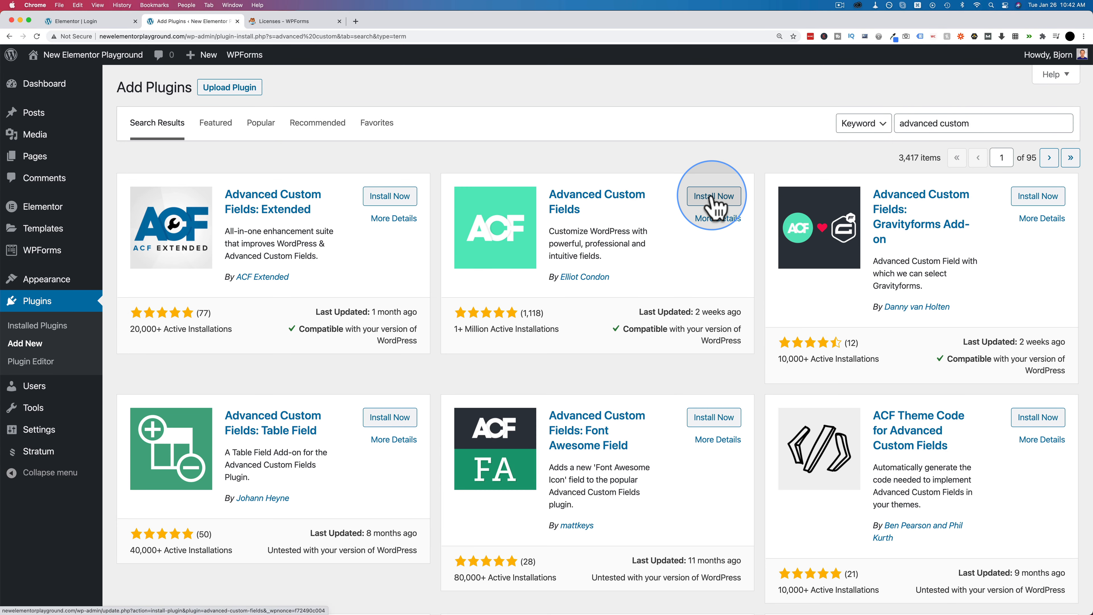
click(715, 200)
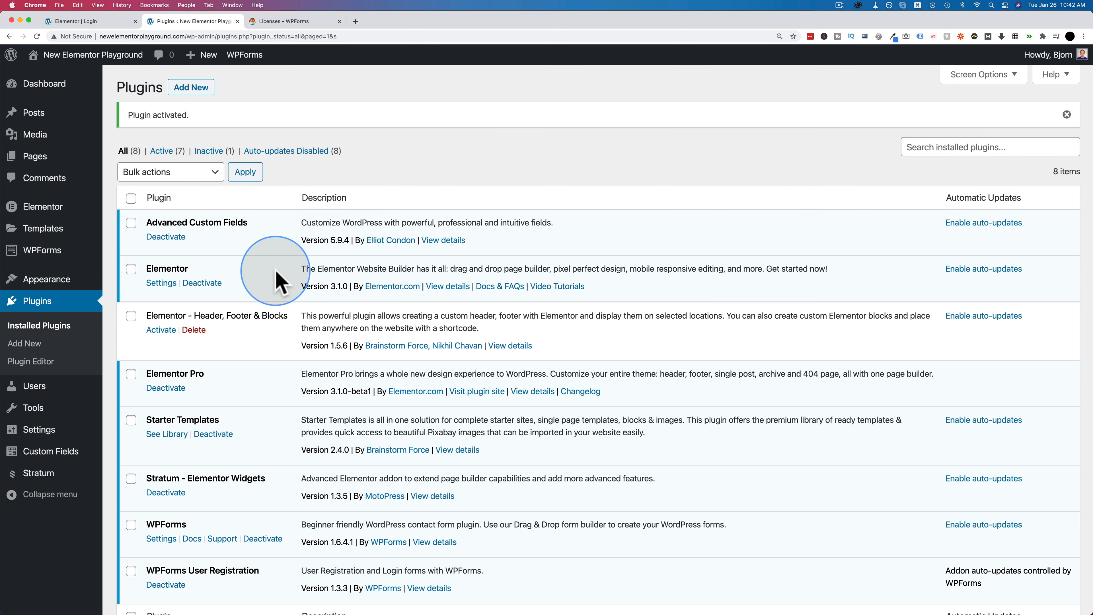
- Review the Website and Biographical Info fields on your user profile, then return to Custom Fields > Field Groups
click(70, 453)
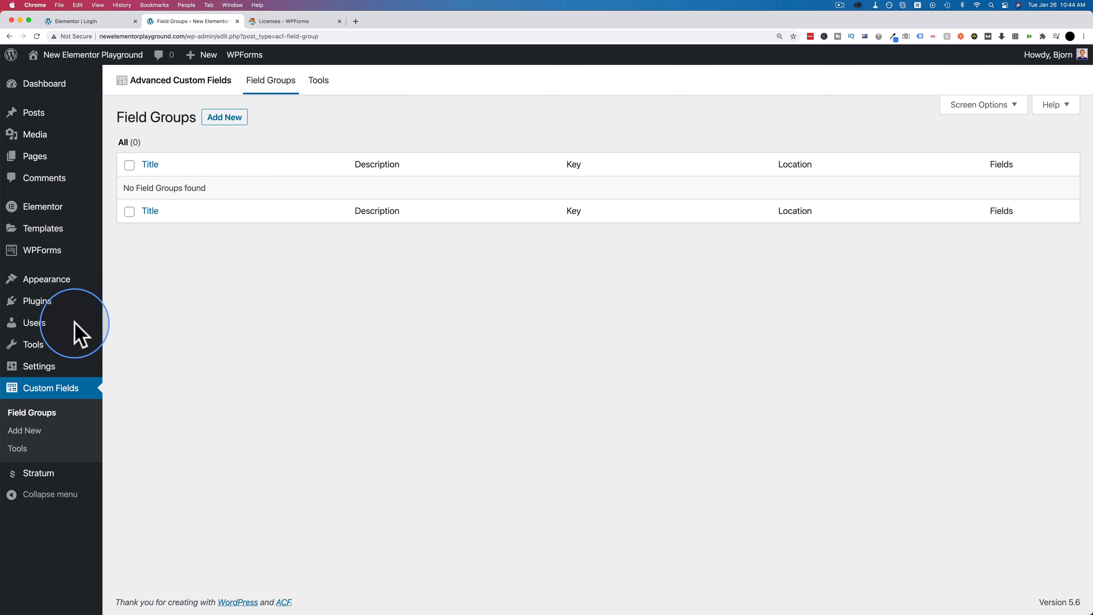
mouse_move(12, 328)
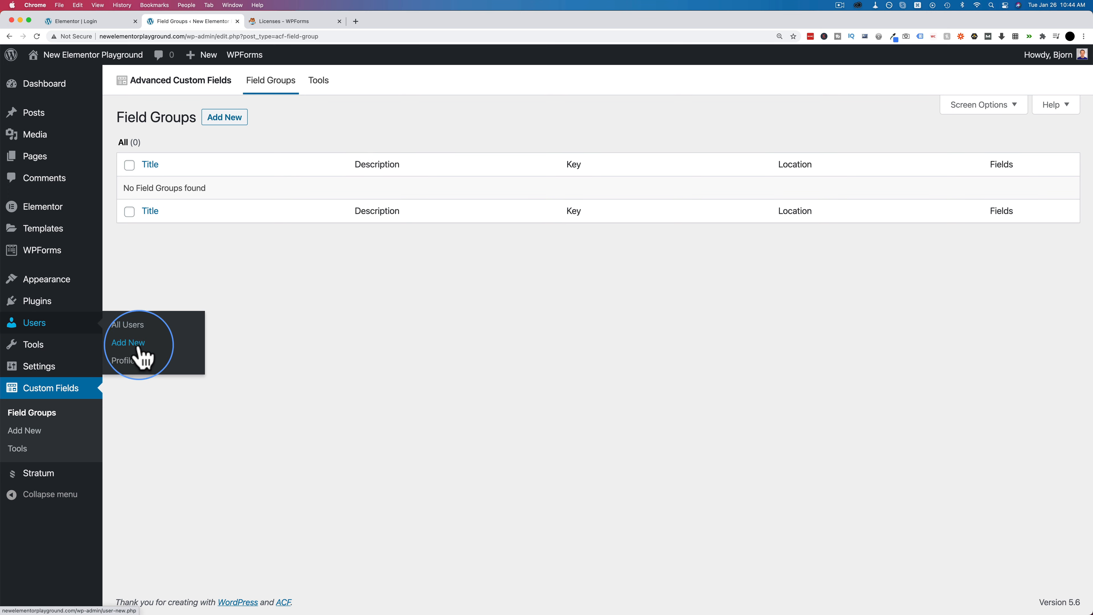
click(127, 361)
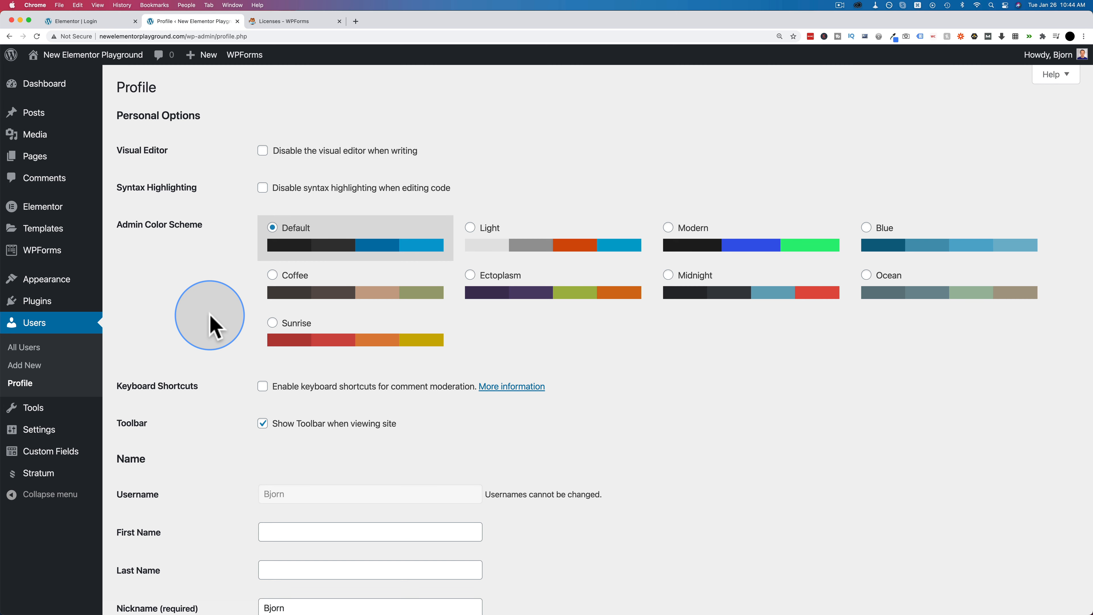
scroll(214, 328, down, 7)
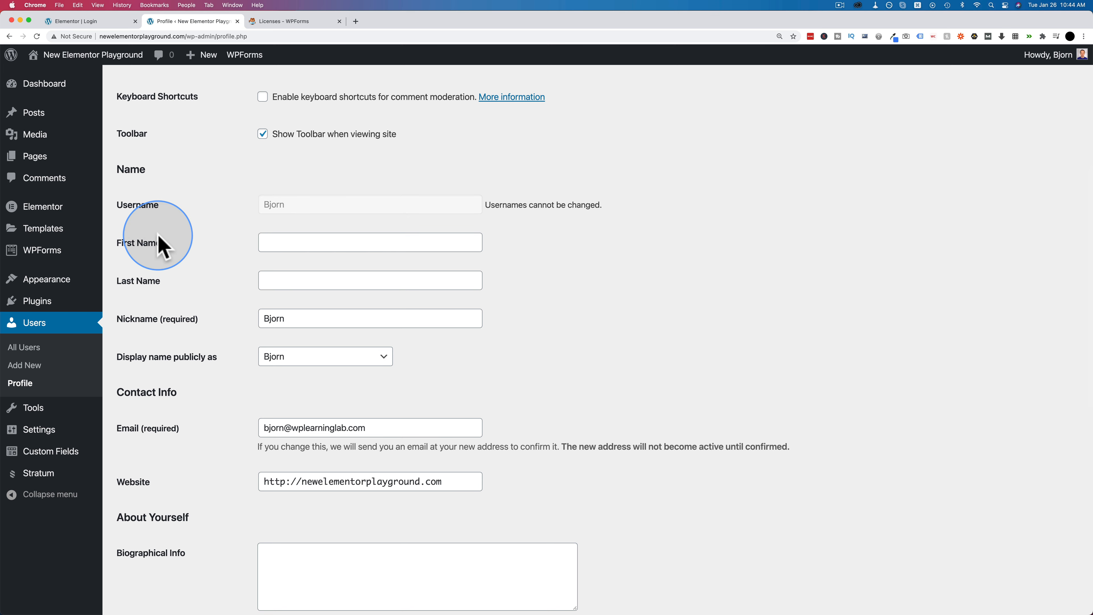
scroll(235, 293, down, 2)
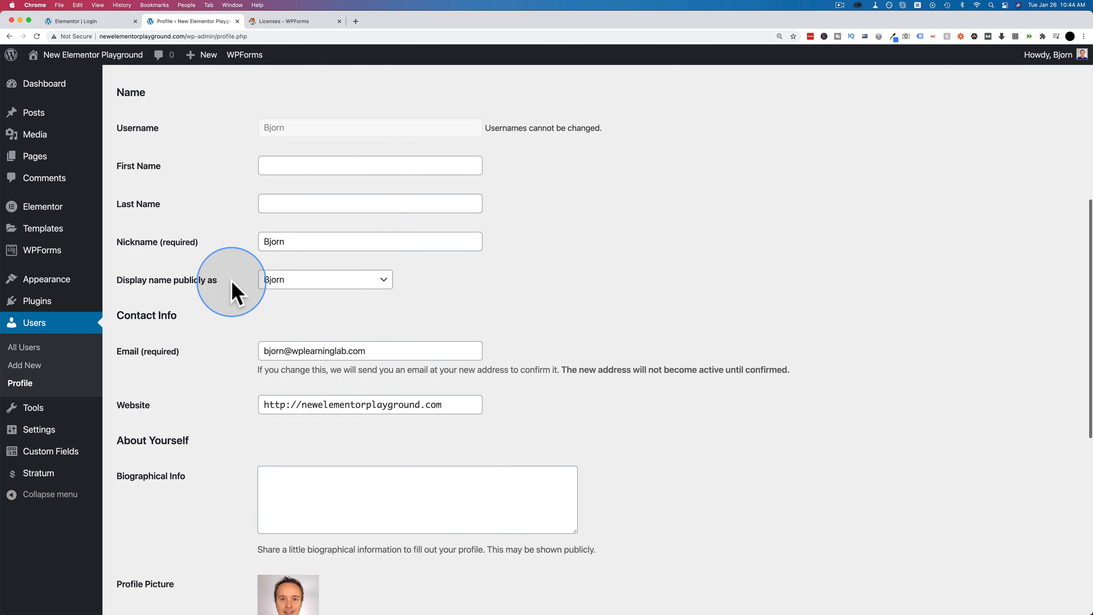
scroll(244, 310, down, 2)
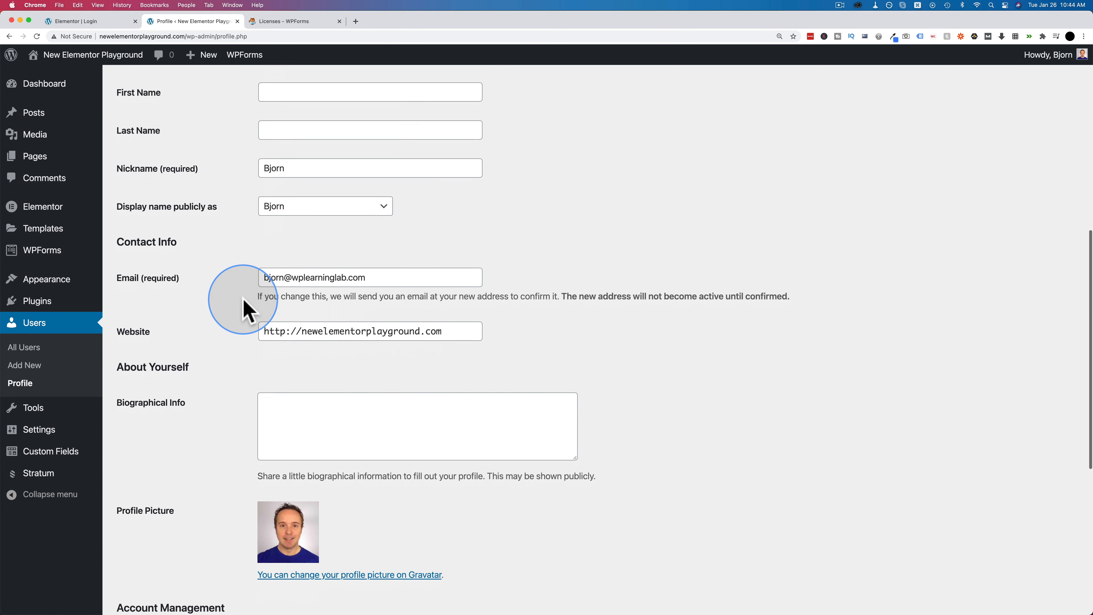
scroll(247, 309, down, 1)
scroll(237, 322, down, 1)
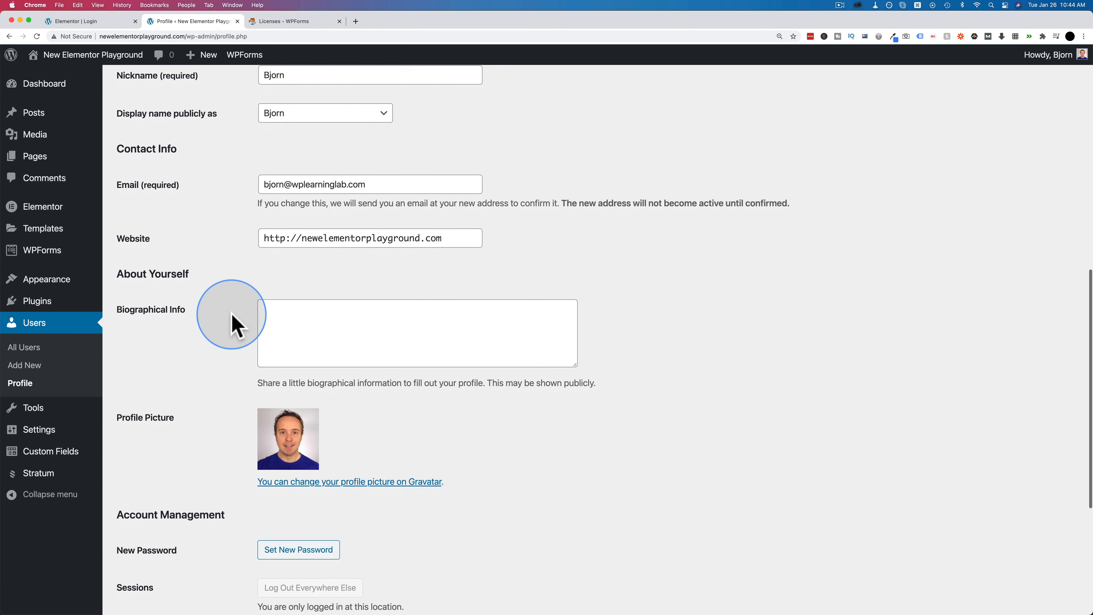
drag(446, 239, 244, 232)
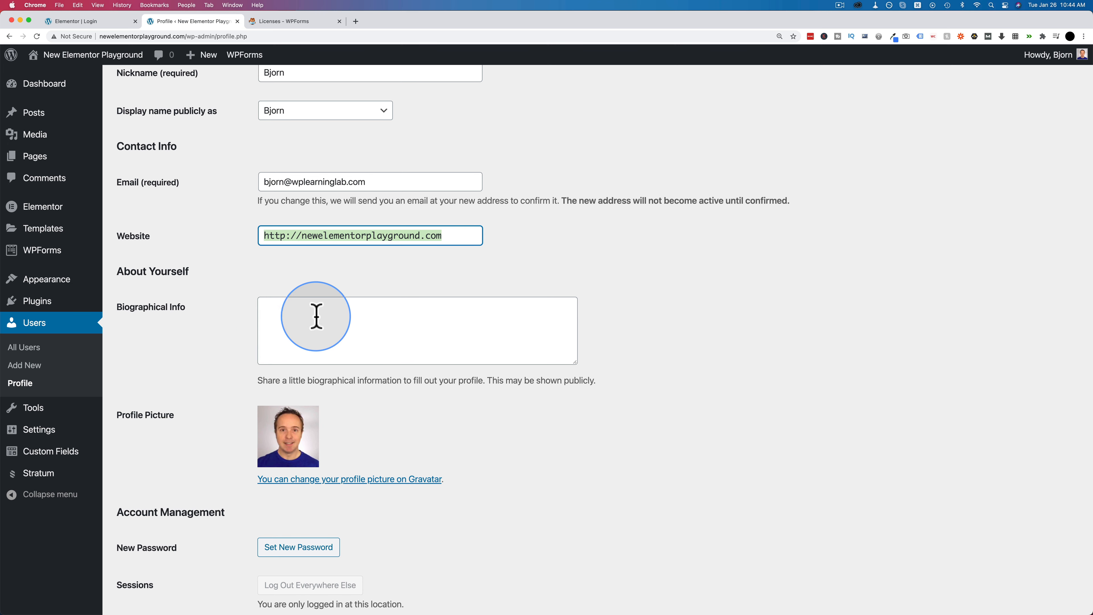
click(337, 320)
scroll(218, 308, up, 1)
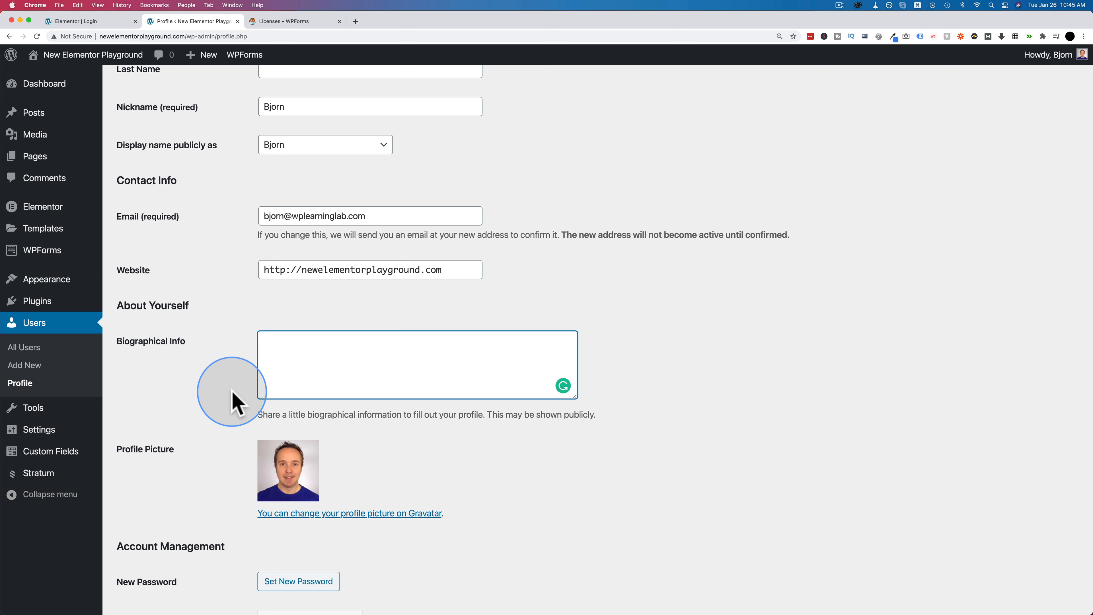
click(57, 455)
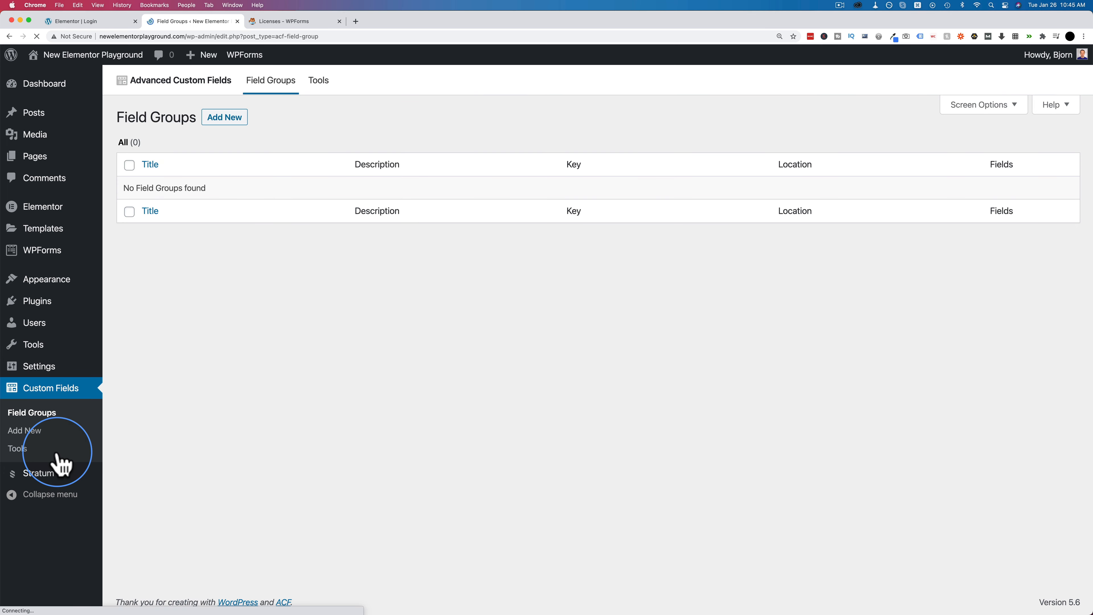
- Create a new field group, paste 'Extra User Profile Fields' as its title, and add a first field
click(228, 120)
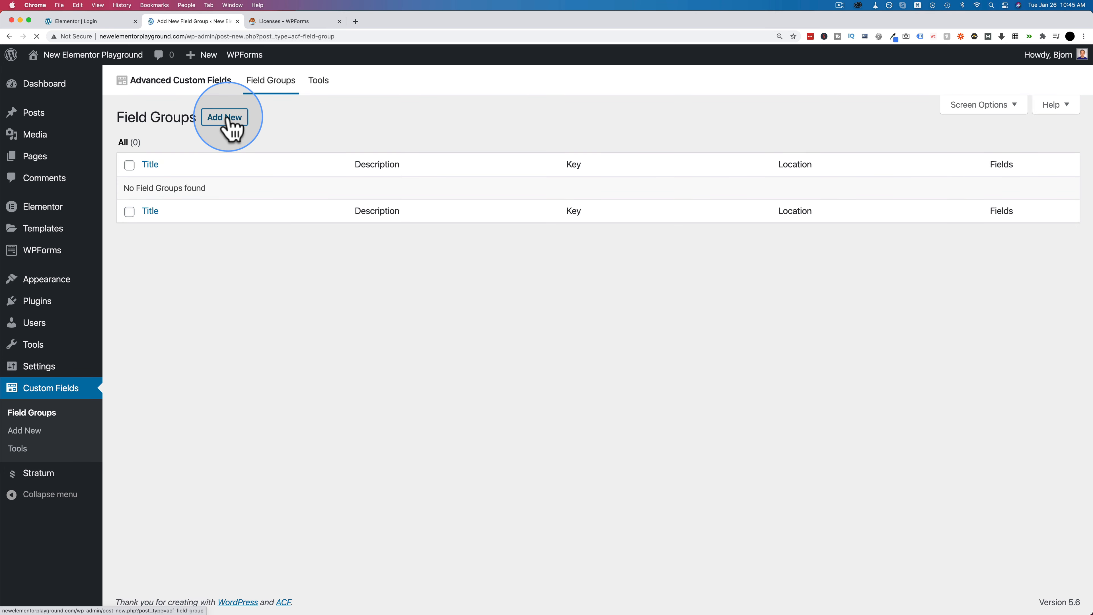
text(Extra User Profile Fields)
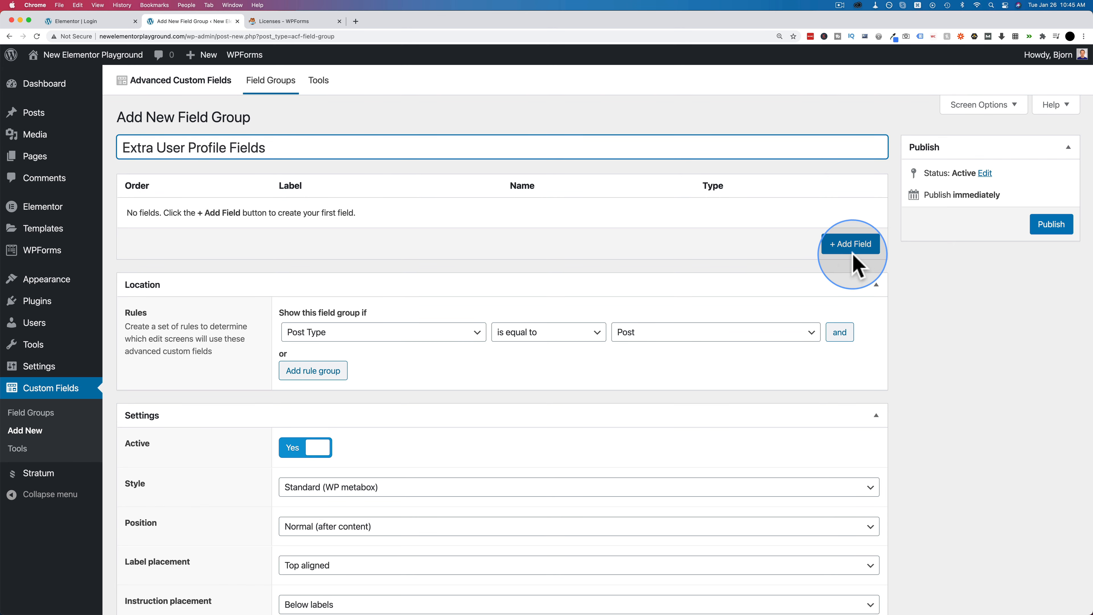
click(846, 263)
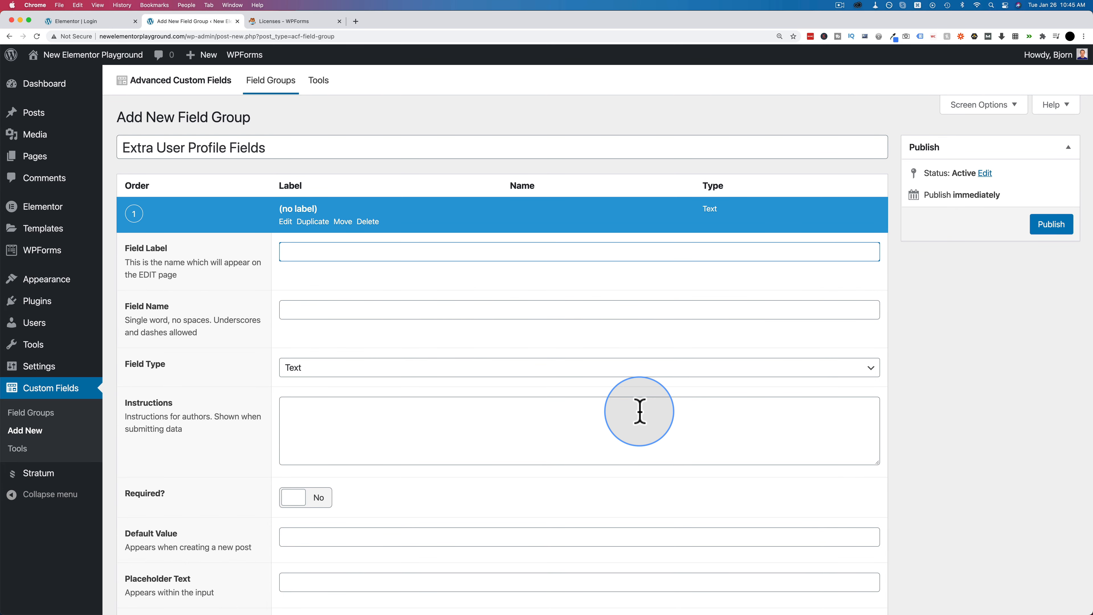
scroll(290, 298, down, 5)
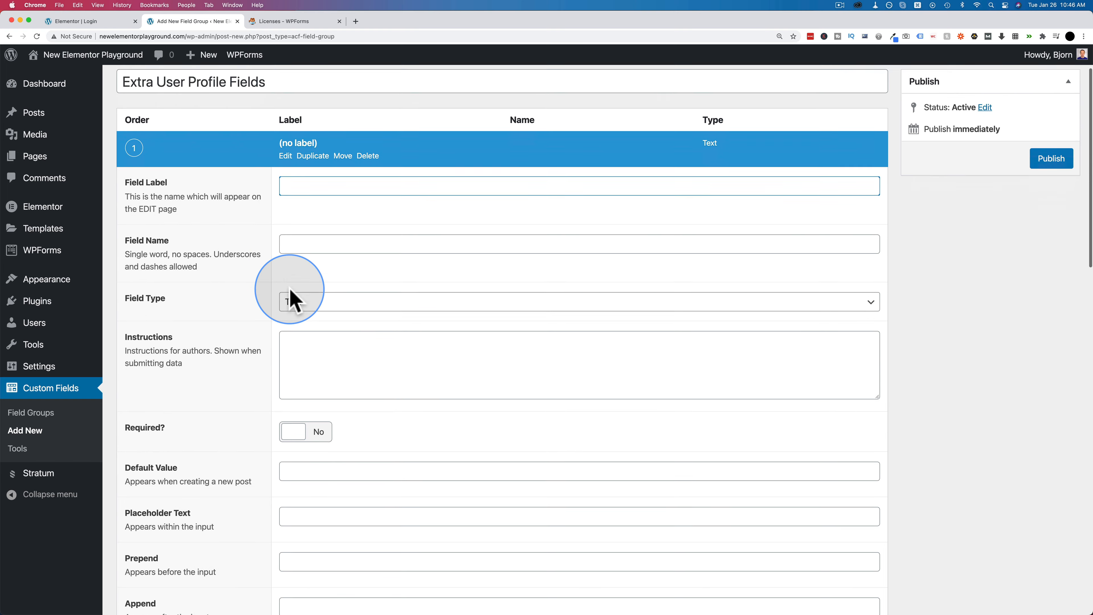
scroll(289, 289, up, 4)
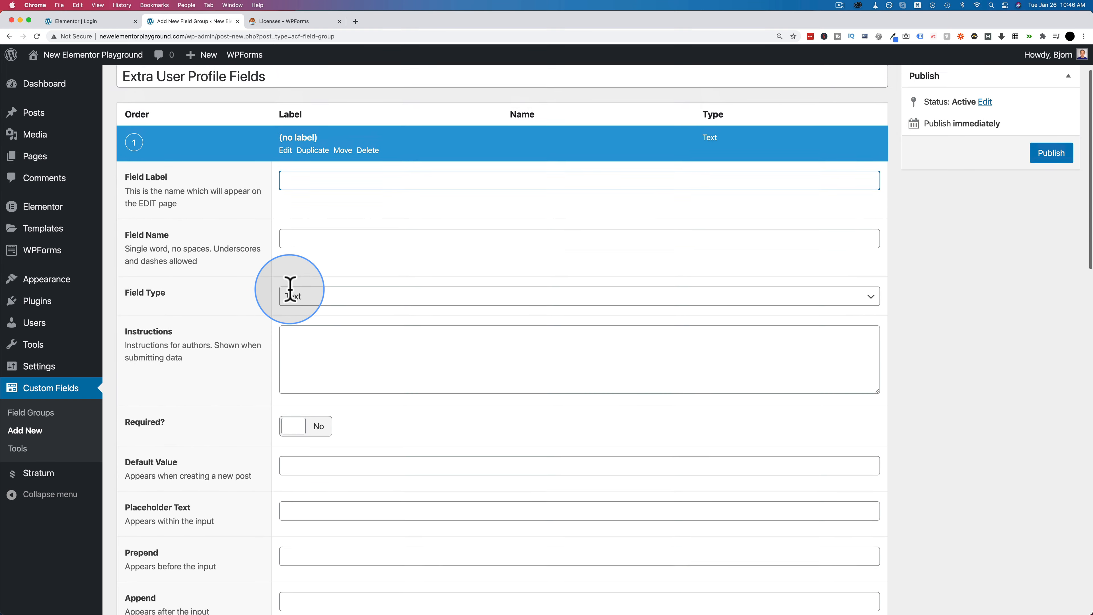
drag(182, 232, 128, 215)
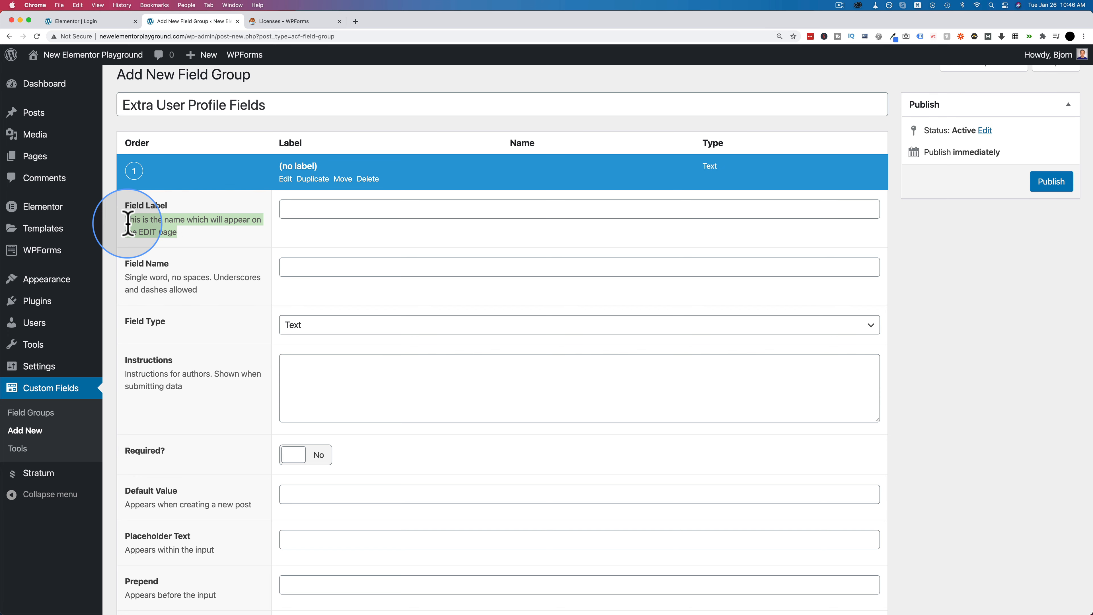
- Label the first field 'Favorite Color', letting the name auto-fill to favorite_color, and keep its type as Text
click(305, 211)
text(Favorite Color)
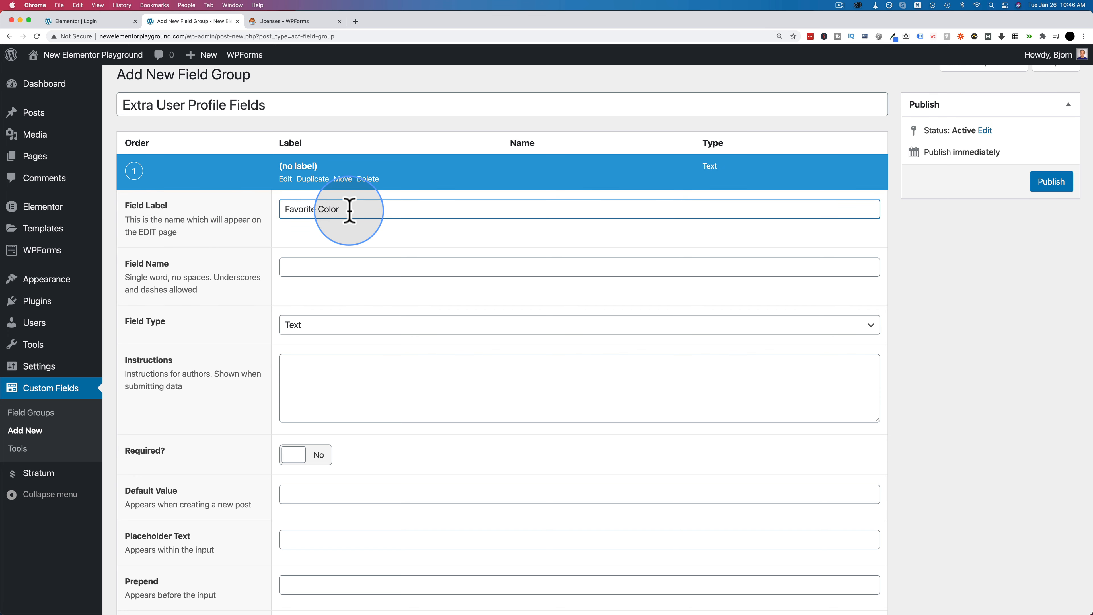
click(261, 244)
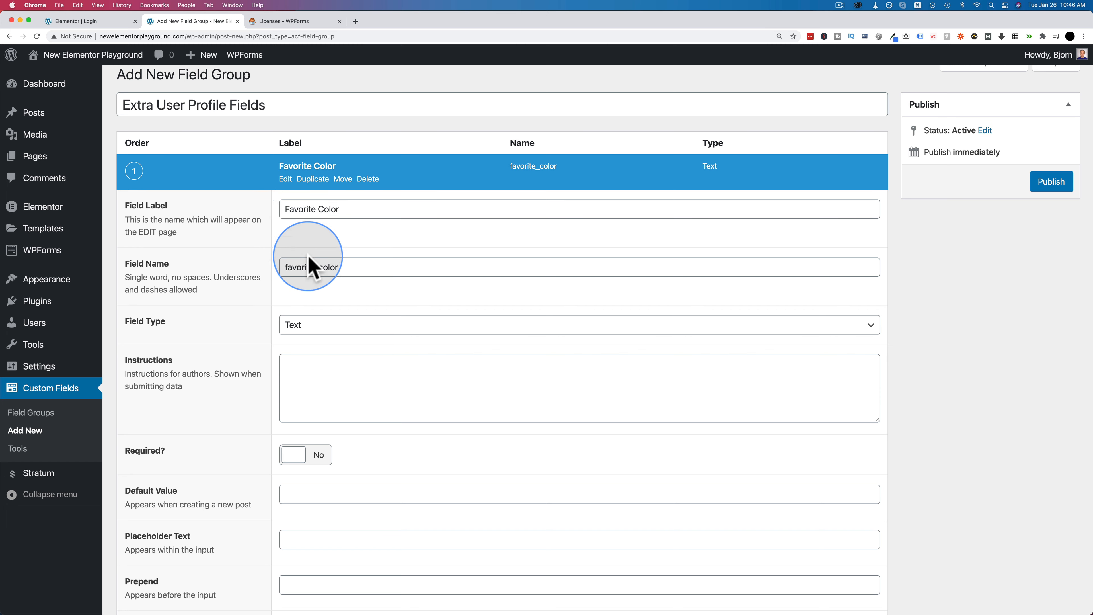
click(341, 211)
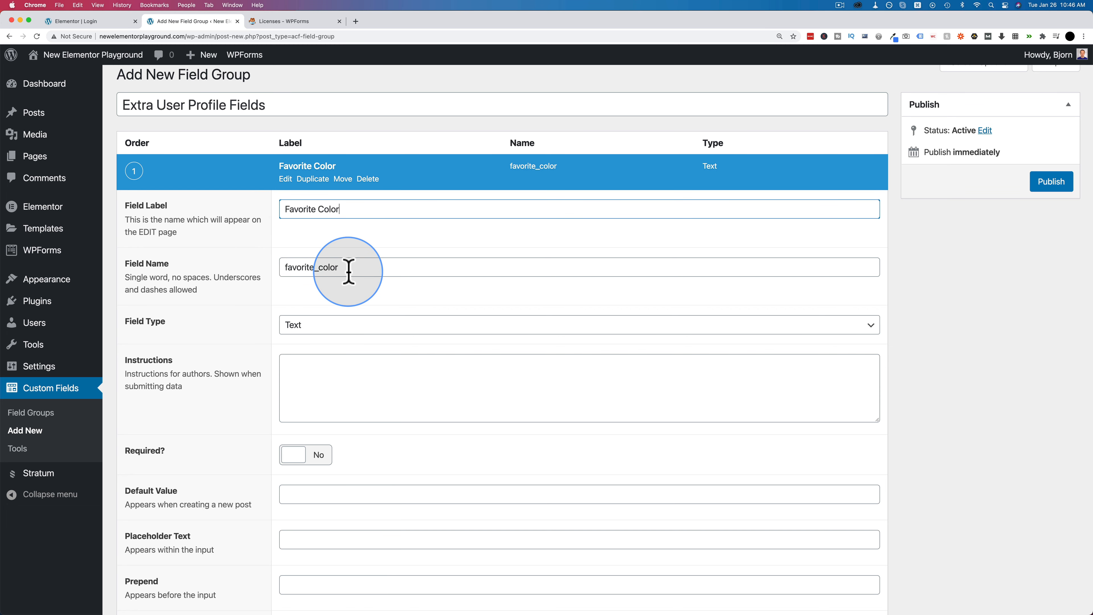
scroll(301, 282, down, 3)
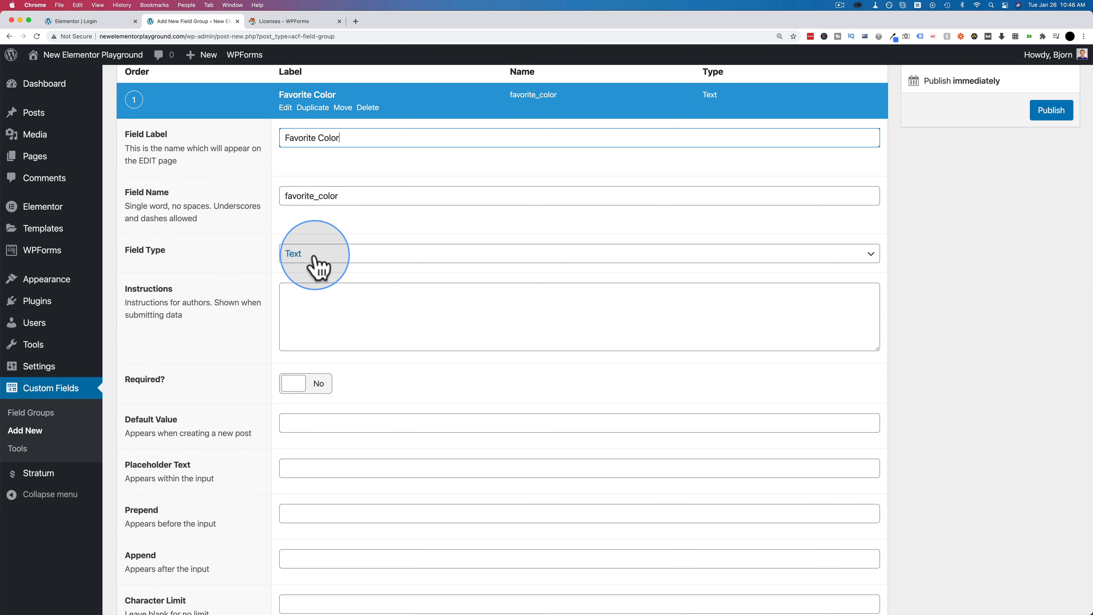
click(314, 258)
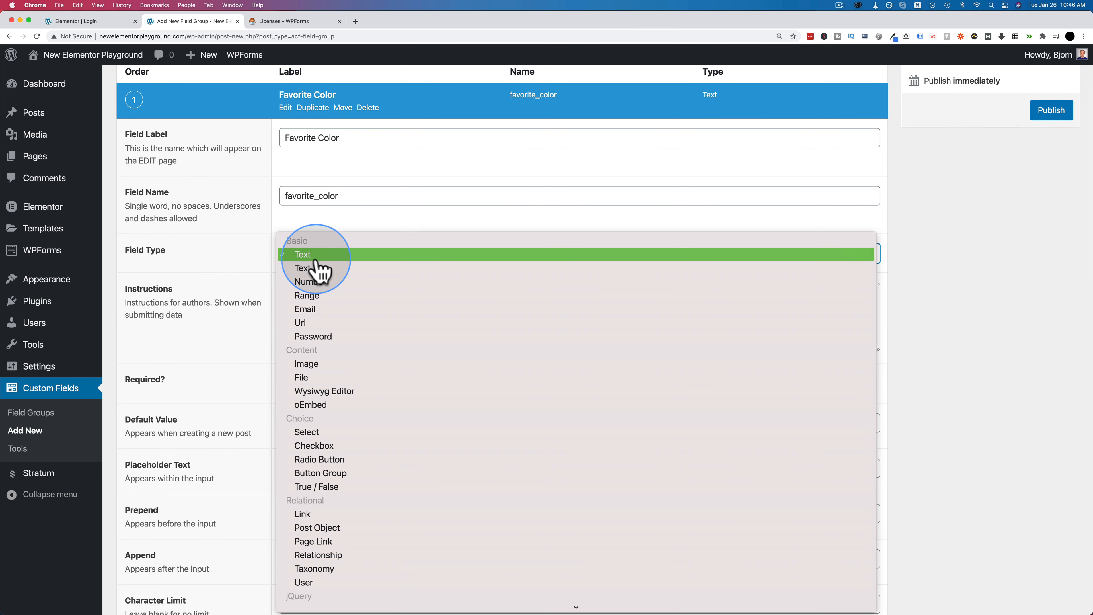
scroll(315, 259, down, 5)
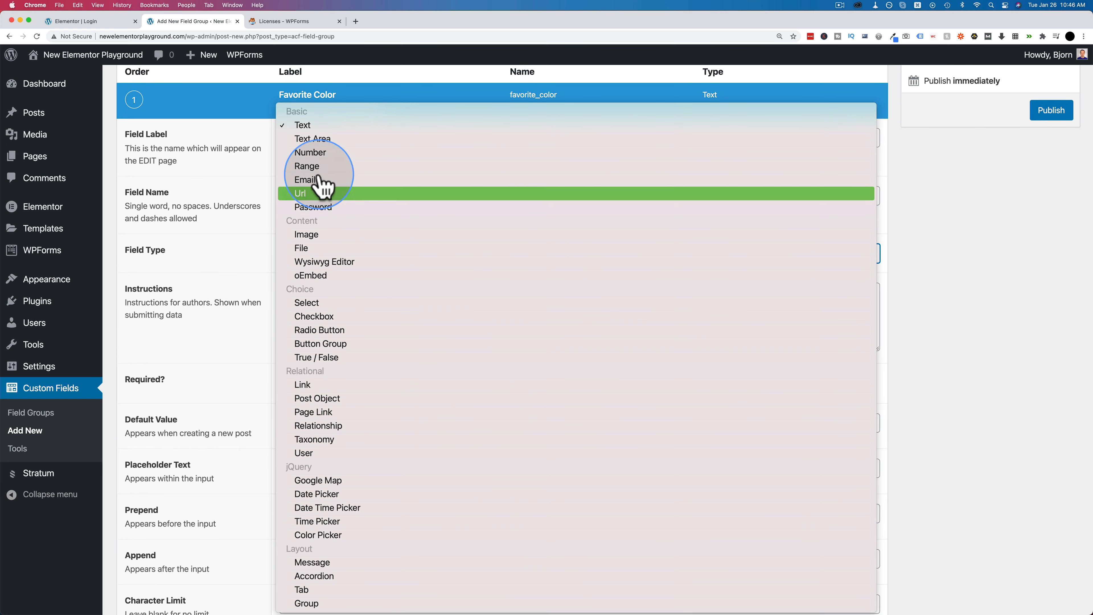
click(315, 126)
- Make the Favorite Color field required and enter '$' as its Prepend text
scroll(241, 263, down, 3)
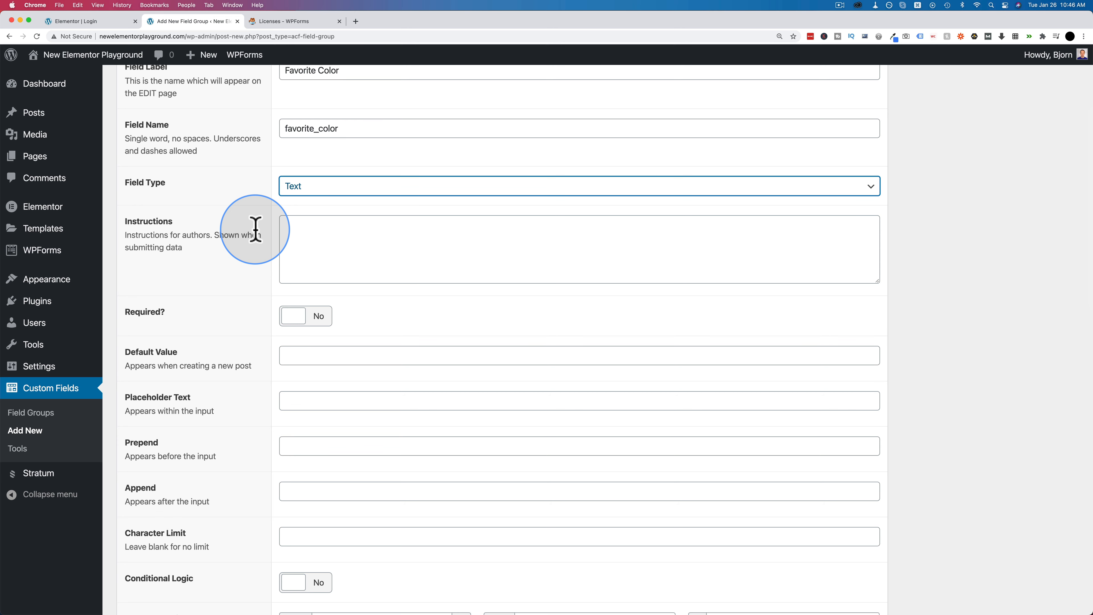
click(383, 255)
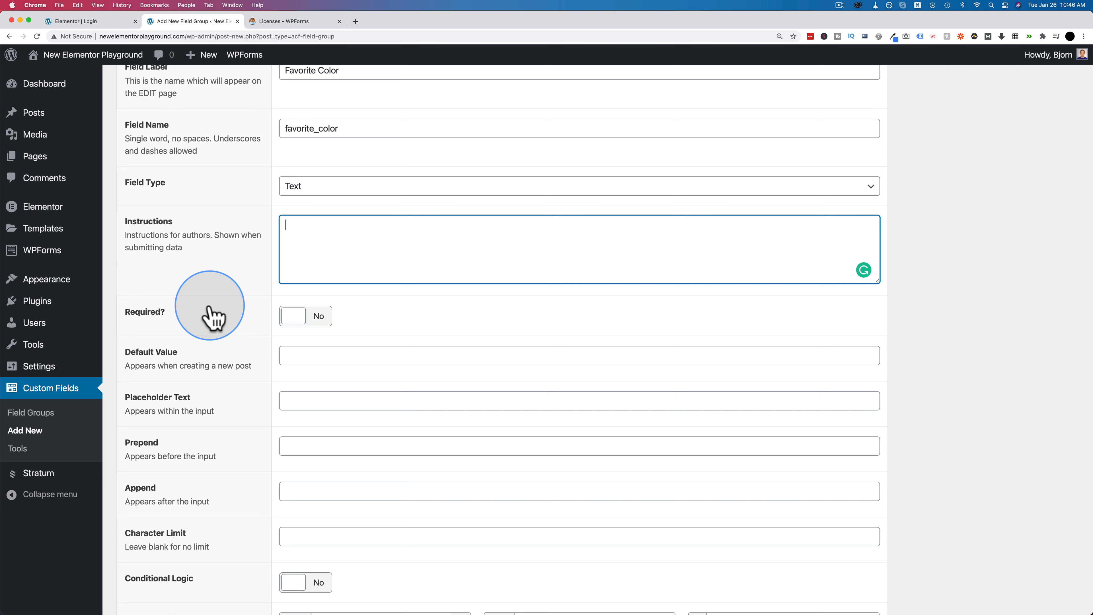
scroll(254, 269, down, 3)
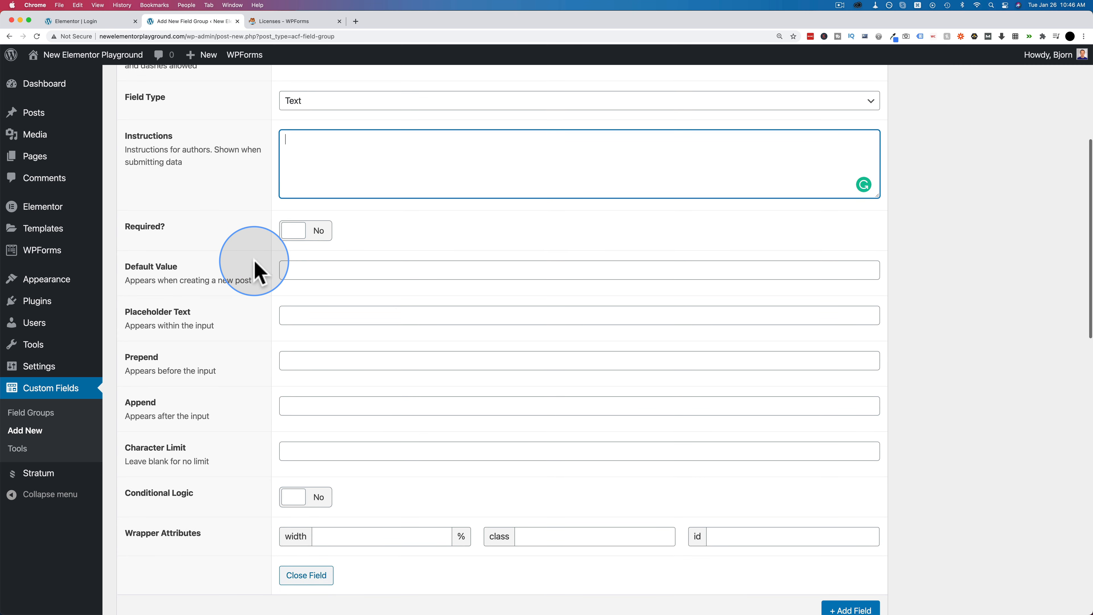
click(297, 241)
scroll(244, 264, down, 3)
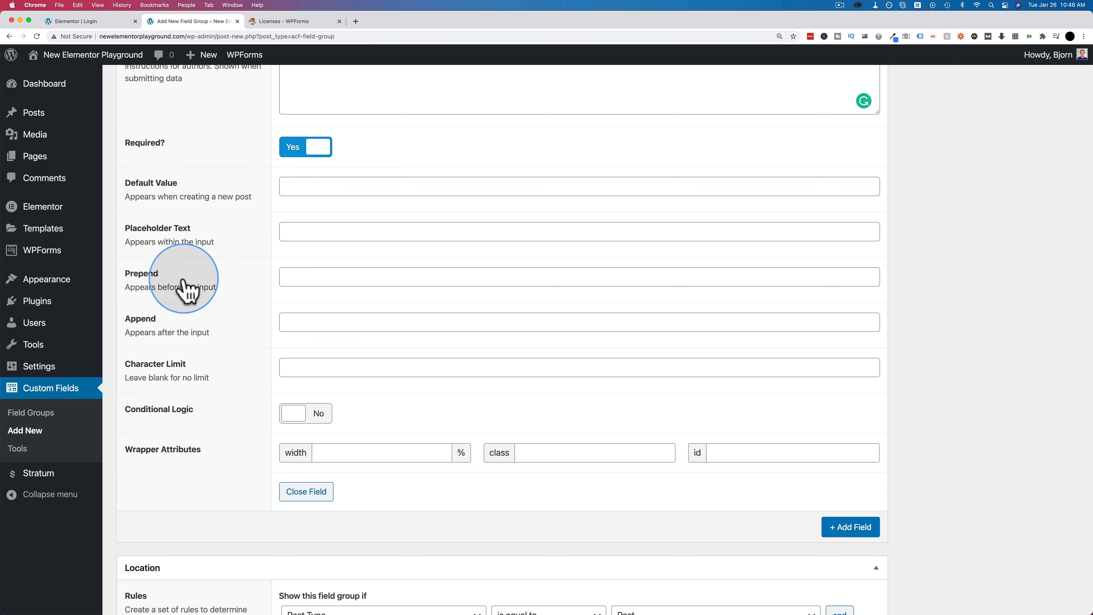
scroll(183, 288, down, 1)
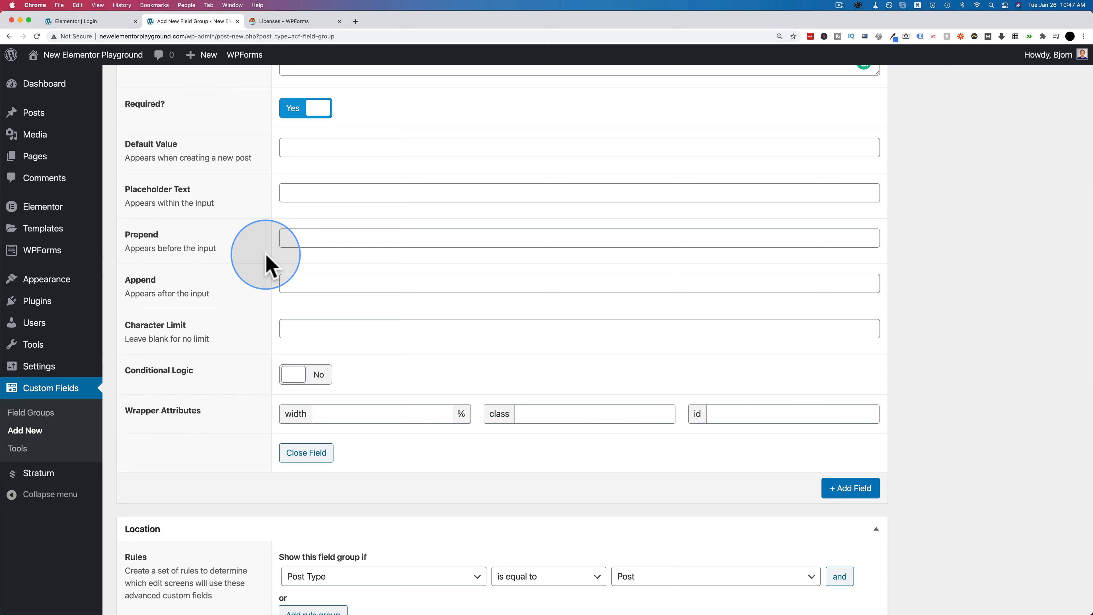
click(298, 244)
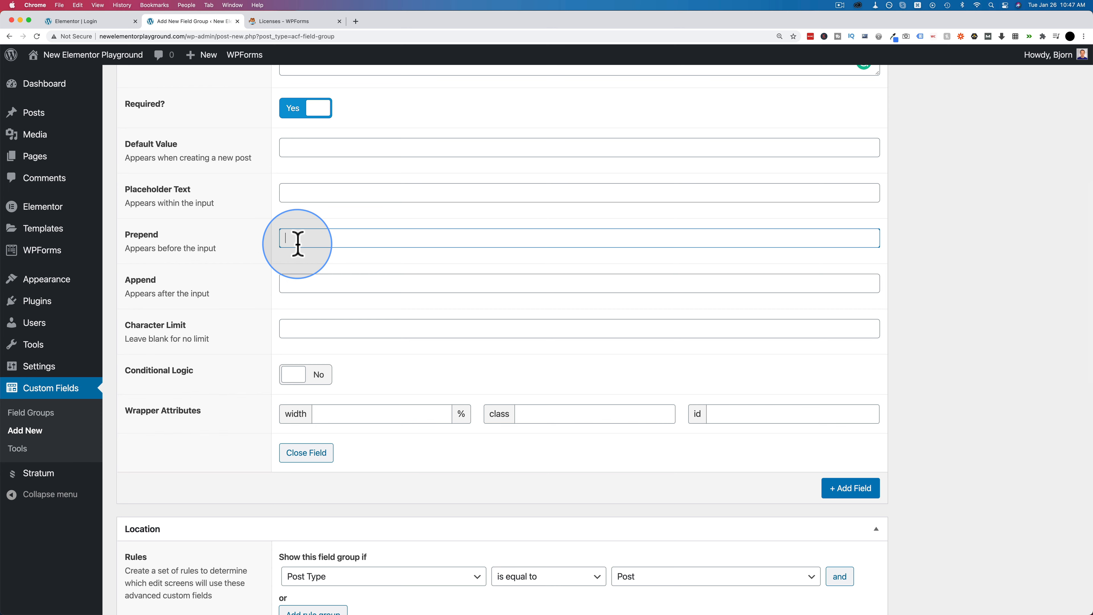
text($)
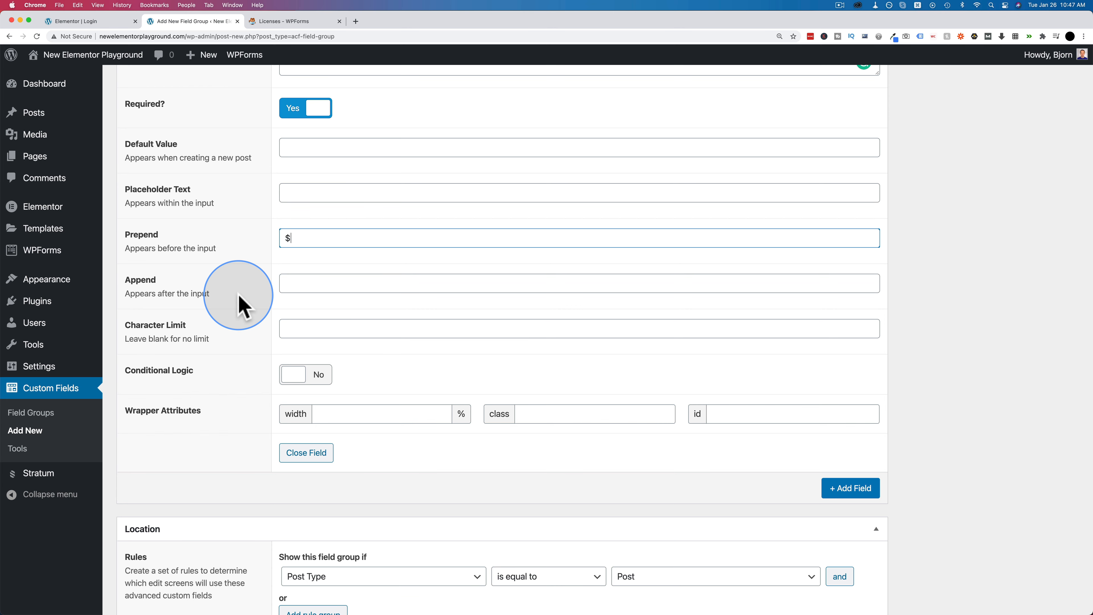
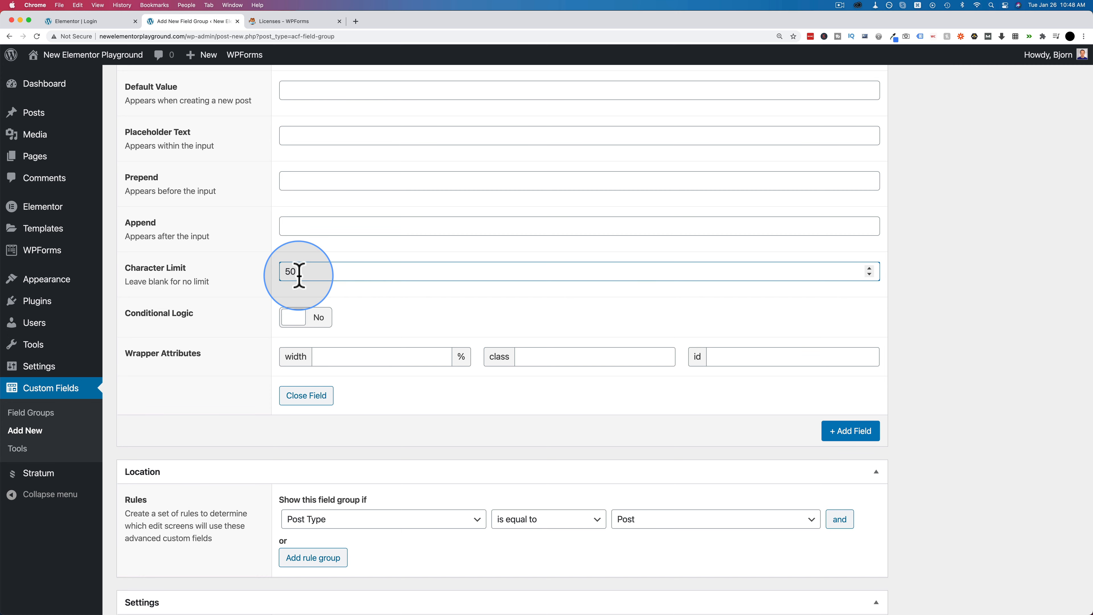
- Keep the Favorite Color field's Character Limit at 50 and leave Conditional Logic off
drag(298, 275, 271, 274)
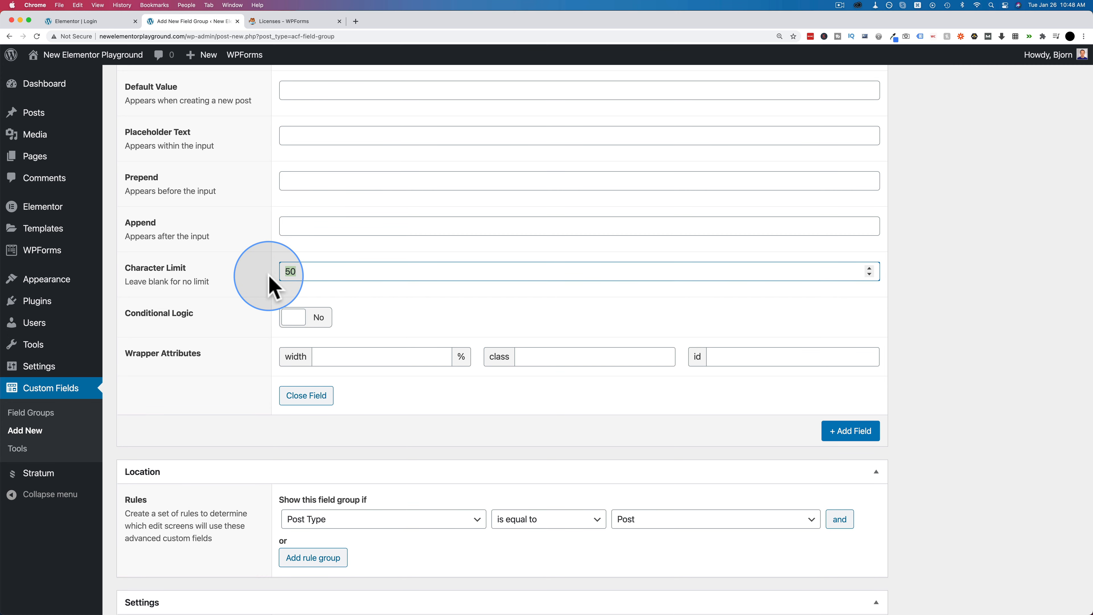
scroll(271, 283, down, 3)
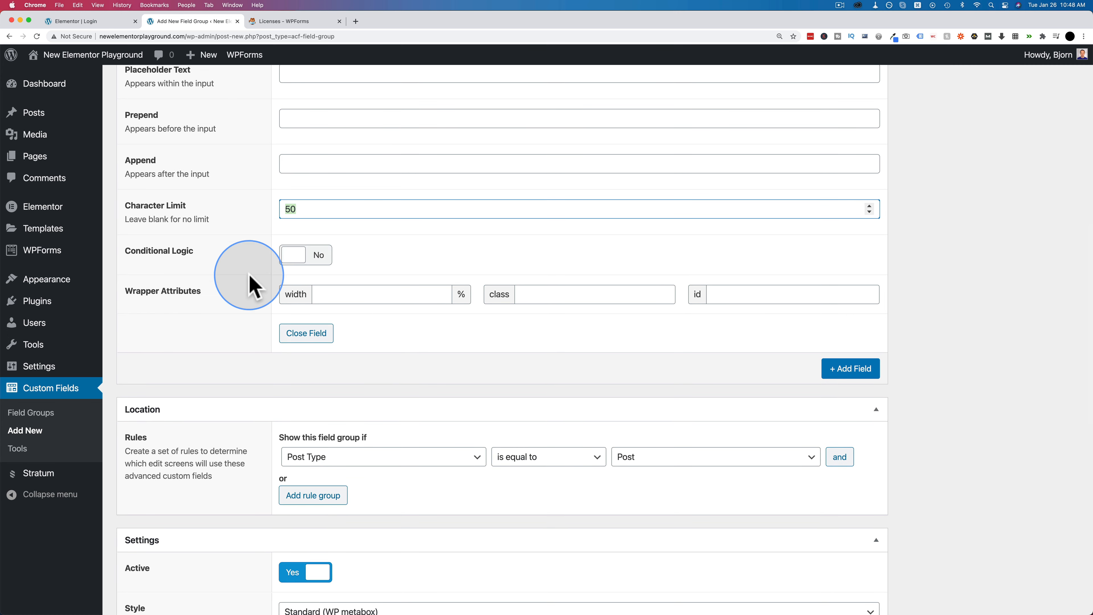
scroll(247, 301, down, 1)
scroll(248, 297, down, 2)
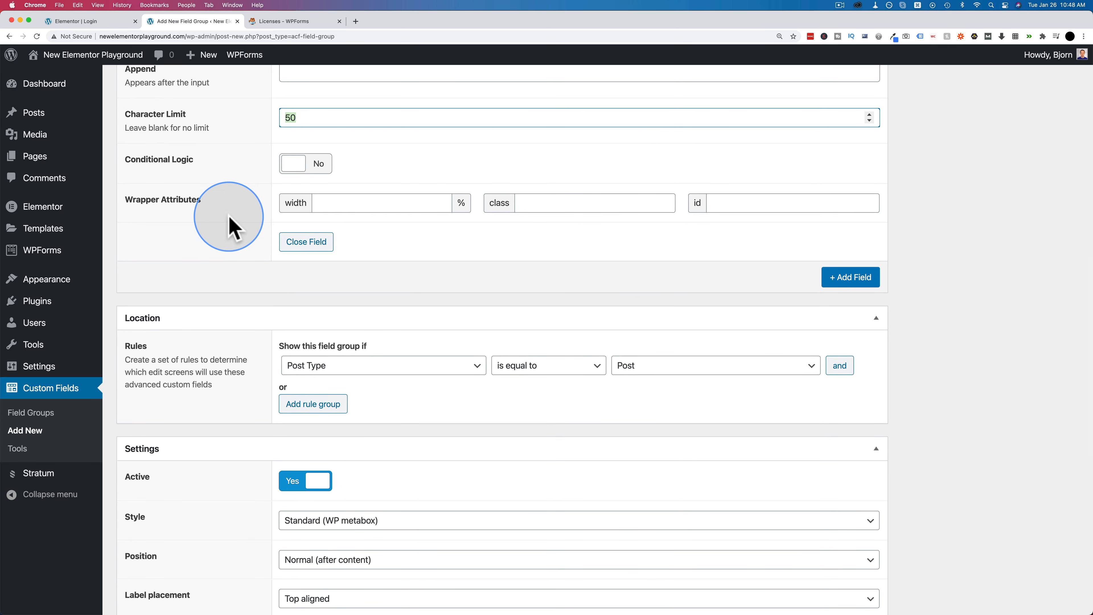
scroll(262, 247, down, 1)
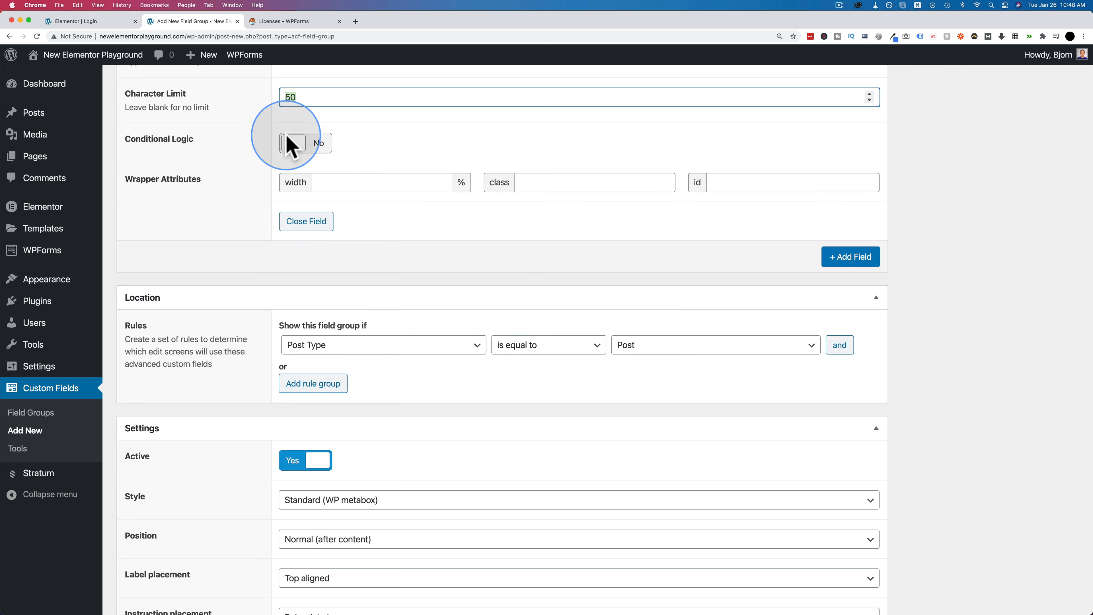
scroll(242, 255, up, 10)
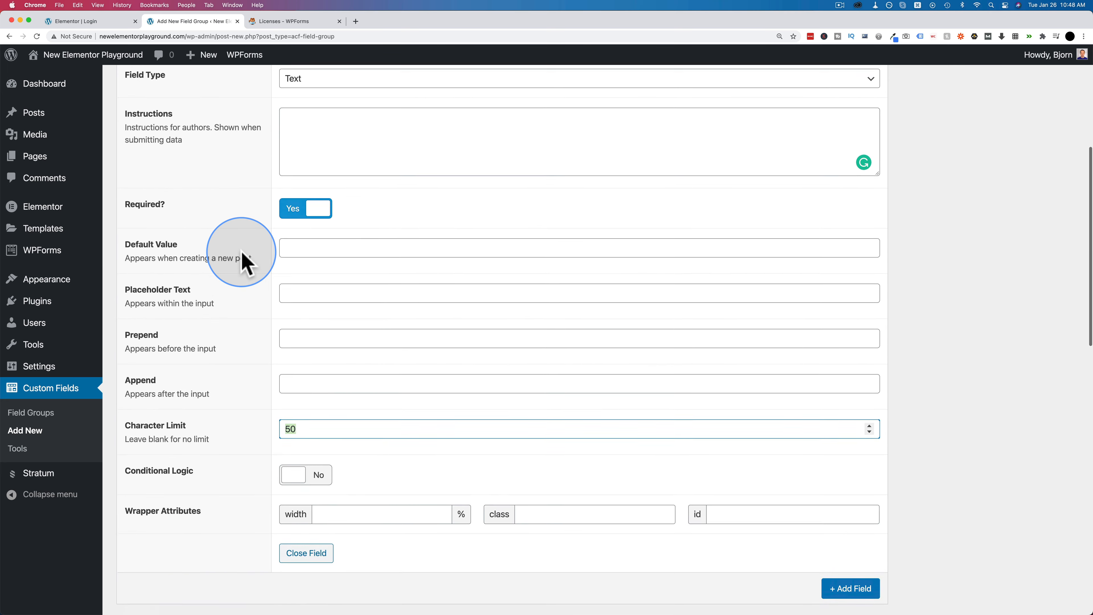
scroll(242, 255, down, 7)
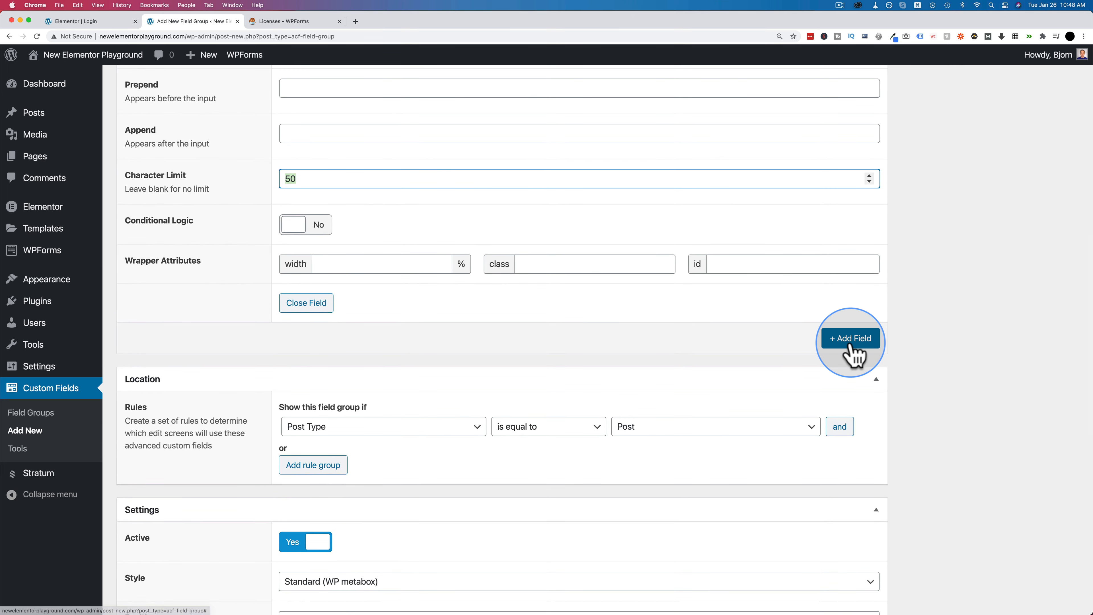
- Add a second field labelled 'Country', letting the name auto-fill to country
click(850, 344)
scroll(244, 366, down, 5)
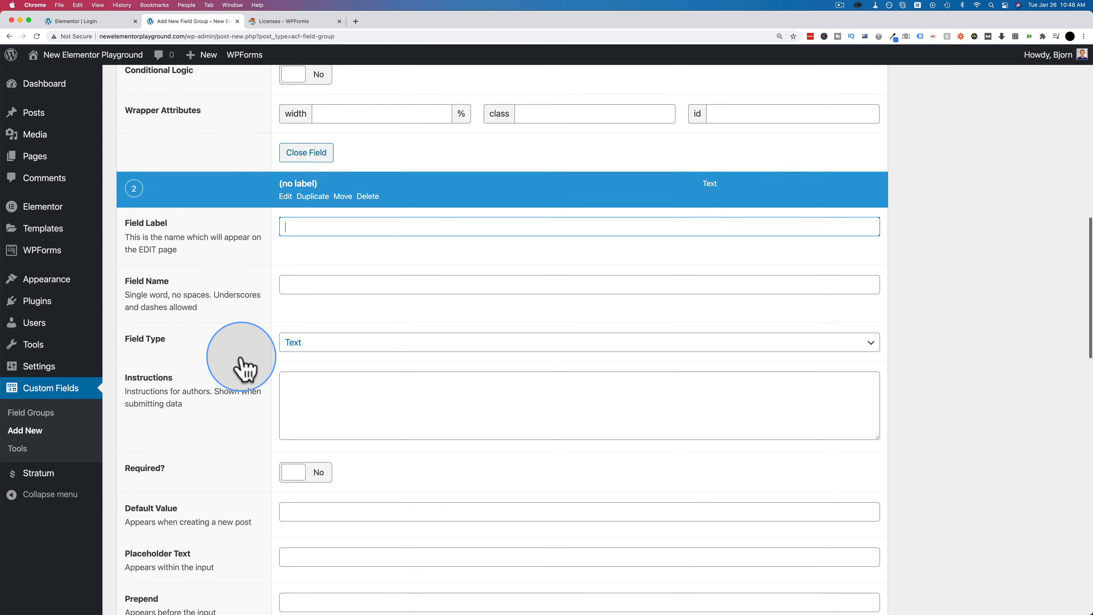
text(Country)
key(Tab)
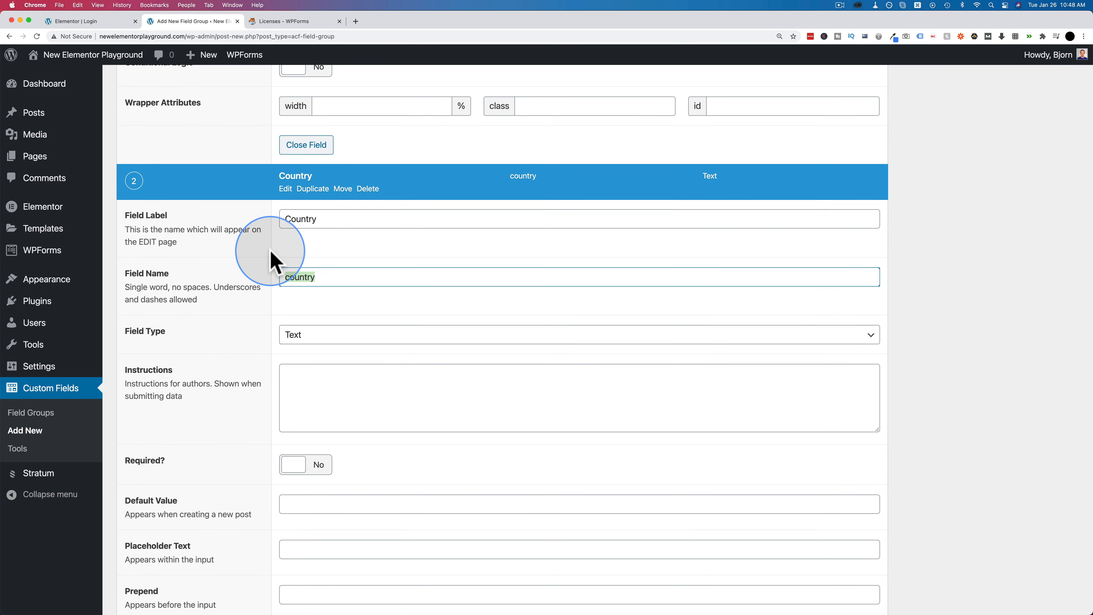
scroll(264, 285, down, 4)
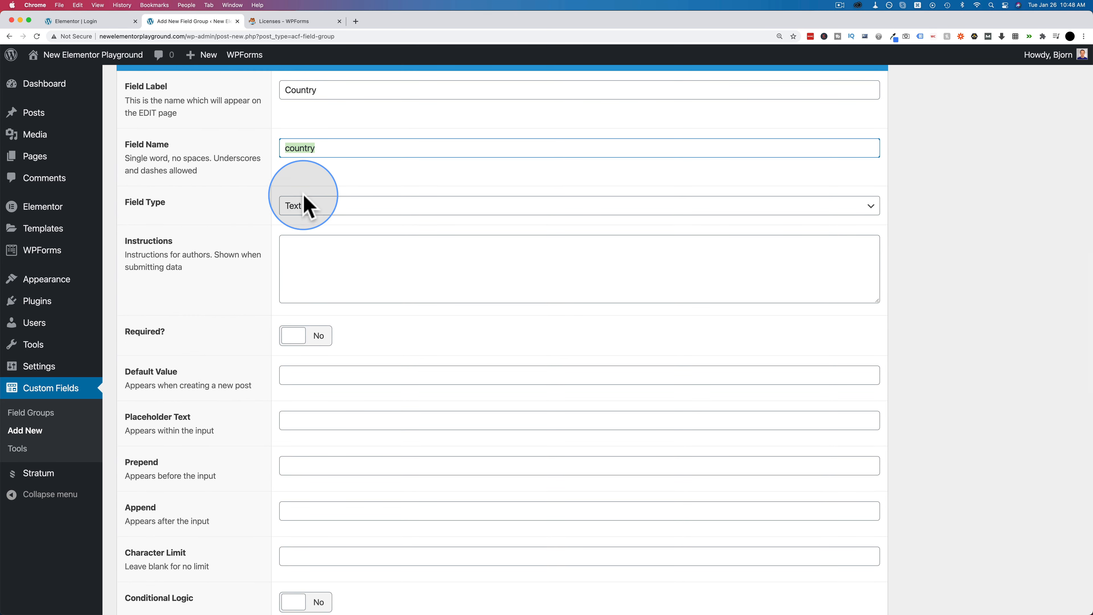
scroll(246, 237, down, 2)
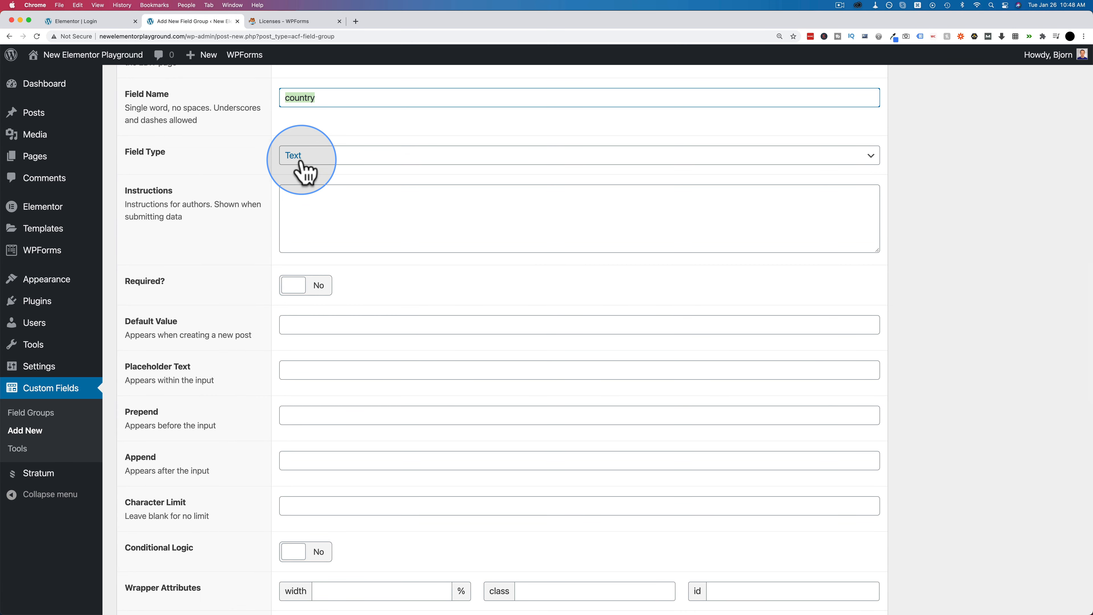
- Keep the Country field's type as Text and set Required to Yes
click(302, 161)
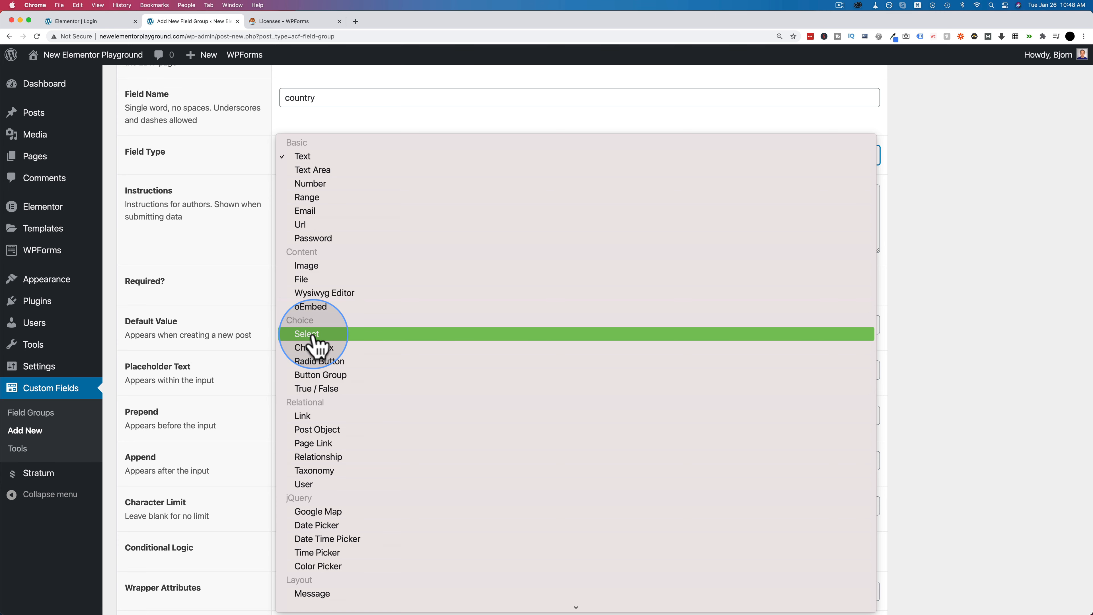
click(301, 159)
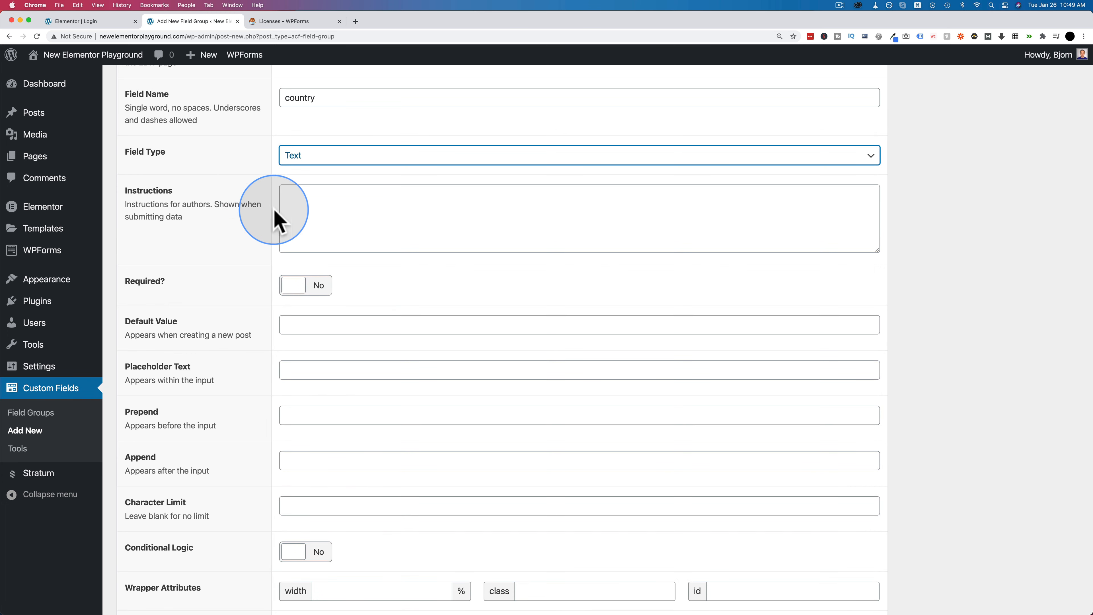
scroll(235, 263, down, 1)
scroll(235, 263, down, 3)
click(297, 183)
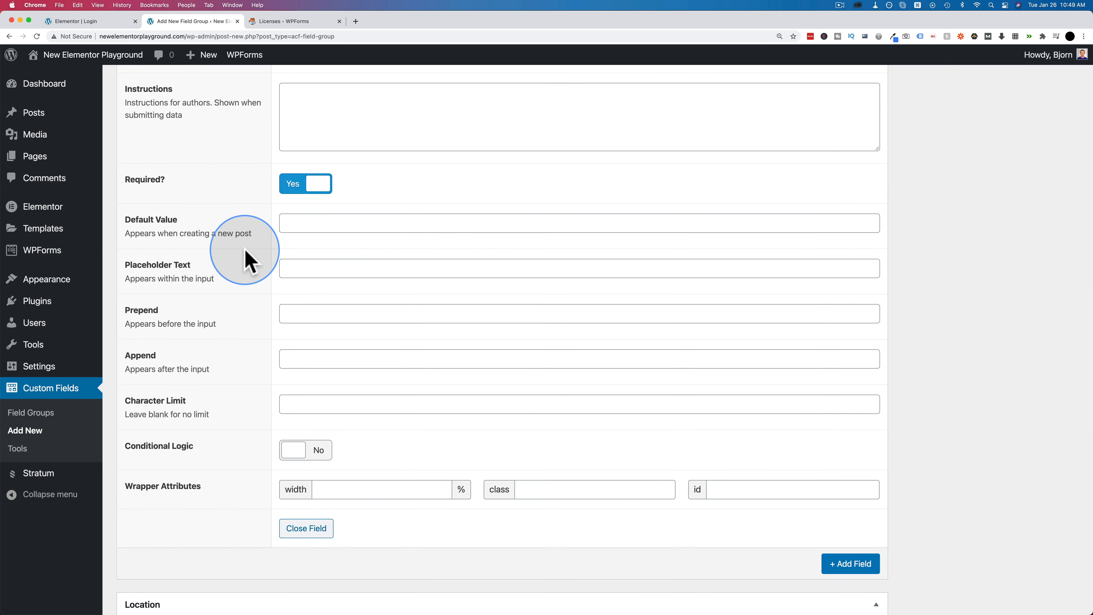
scroll(246, 257, down, 3)
scroll(246, 258, down, 4)
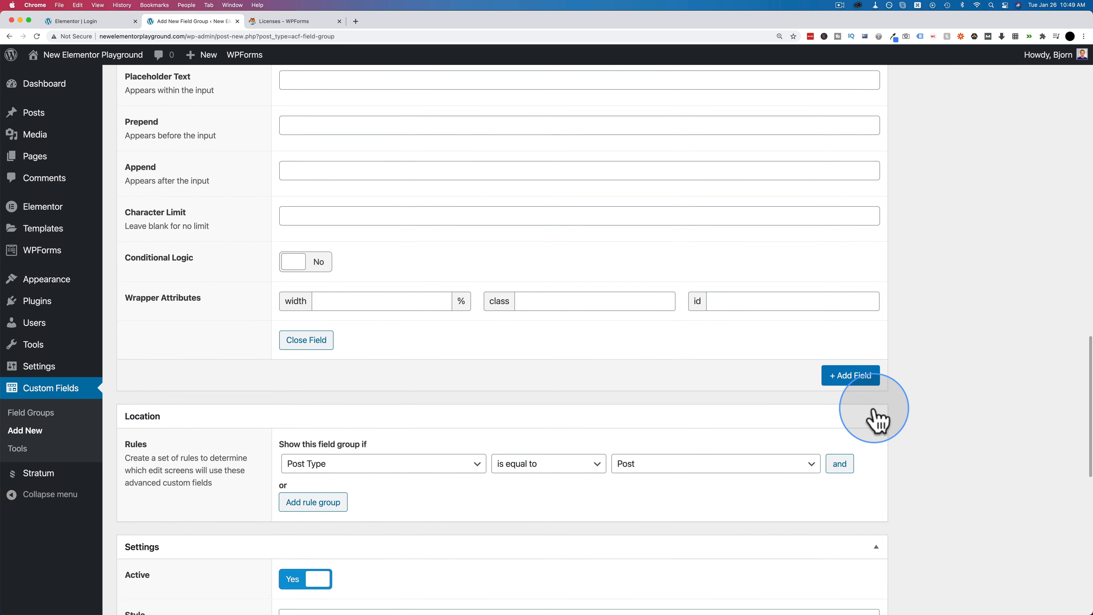
- Add a third field labelled 'Favorite Food' with name favorite_food, keeping type Text
click(857, 385)
scroll(264, 398, down, 4)
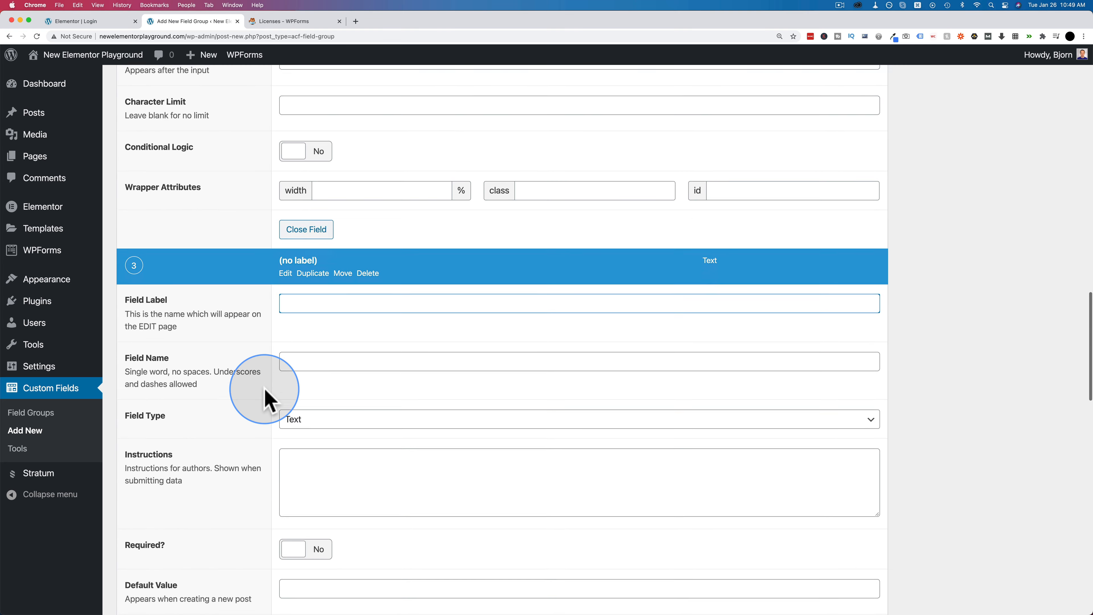
scroll(269, 288, down, 2)
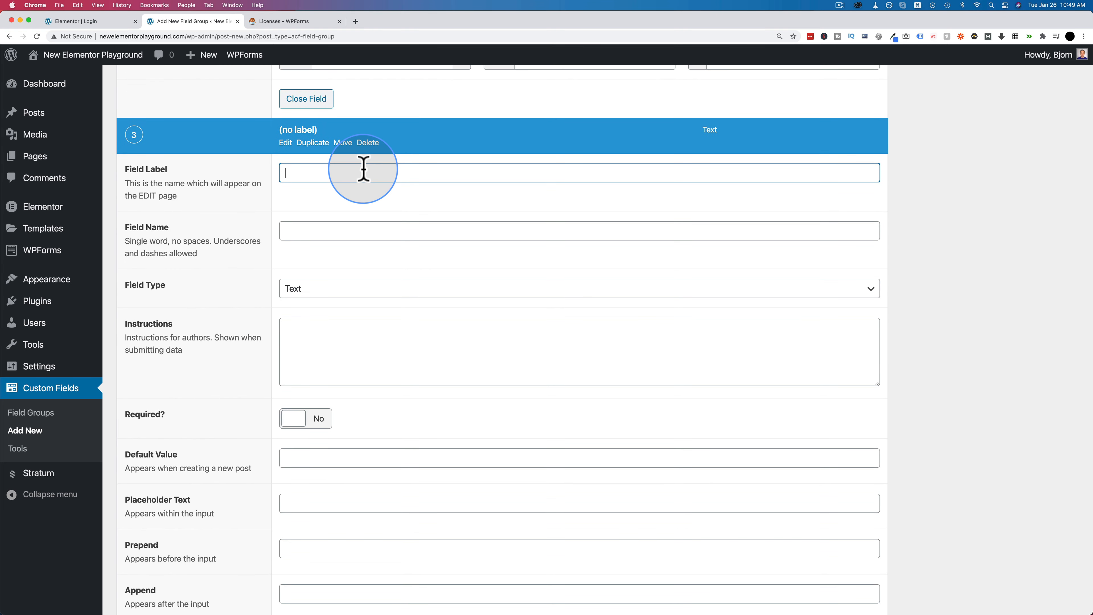
text(Favo)
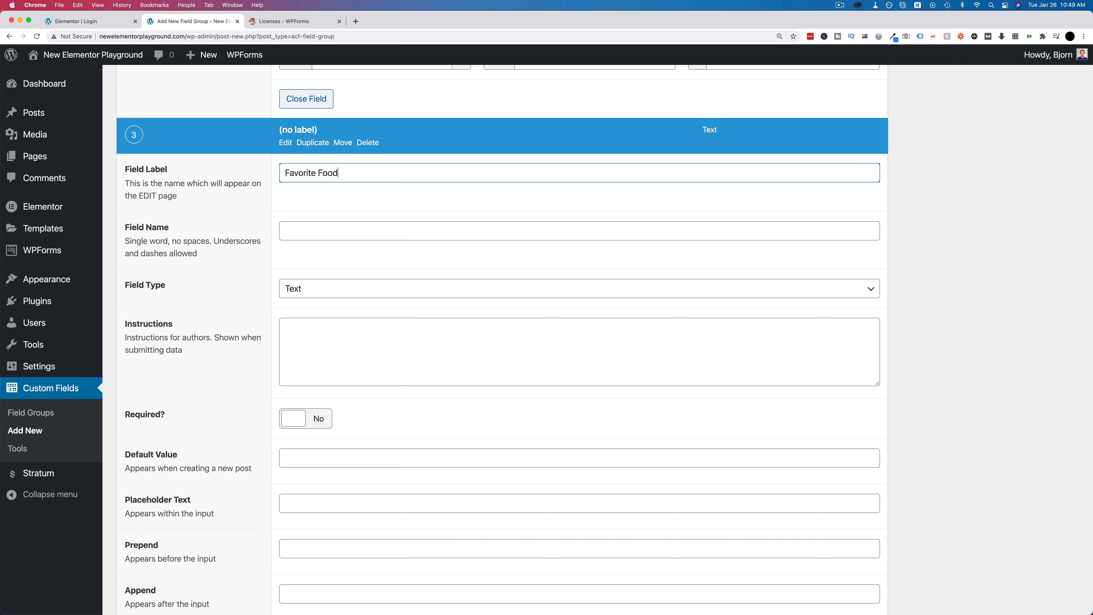
text(rite Food)
key(Tab)
scroll(264, 298, down, 1)
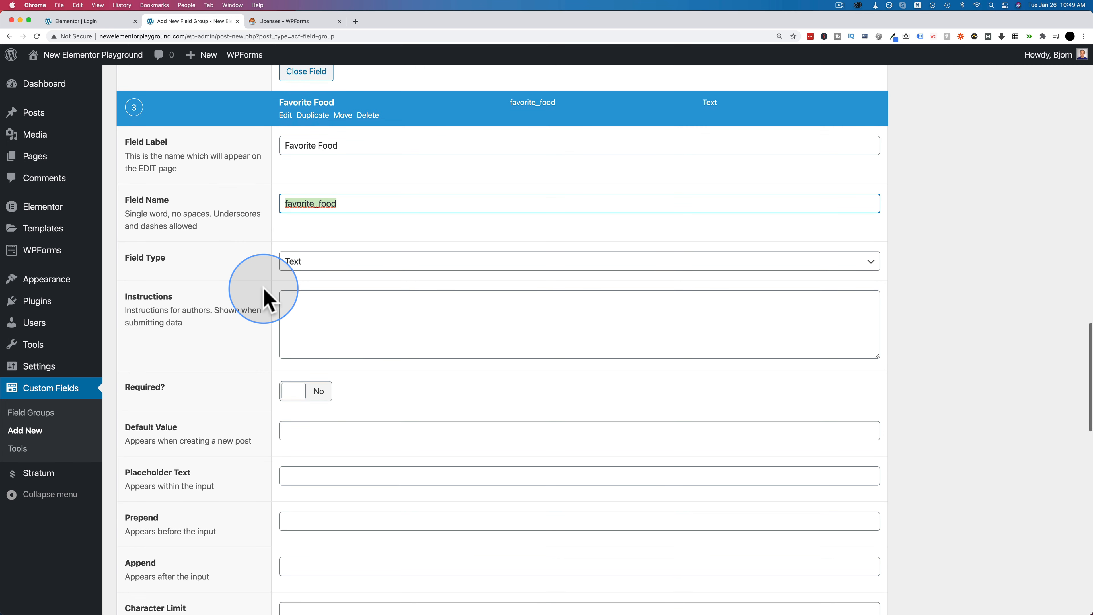
scroll(263, 298, down, 1)
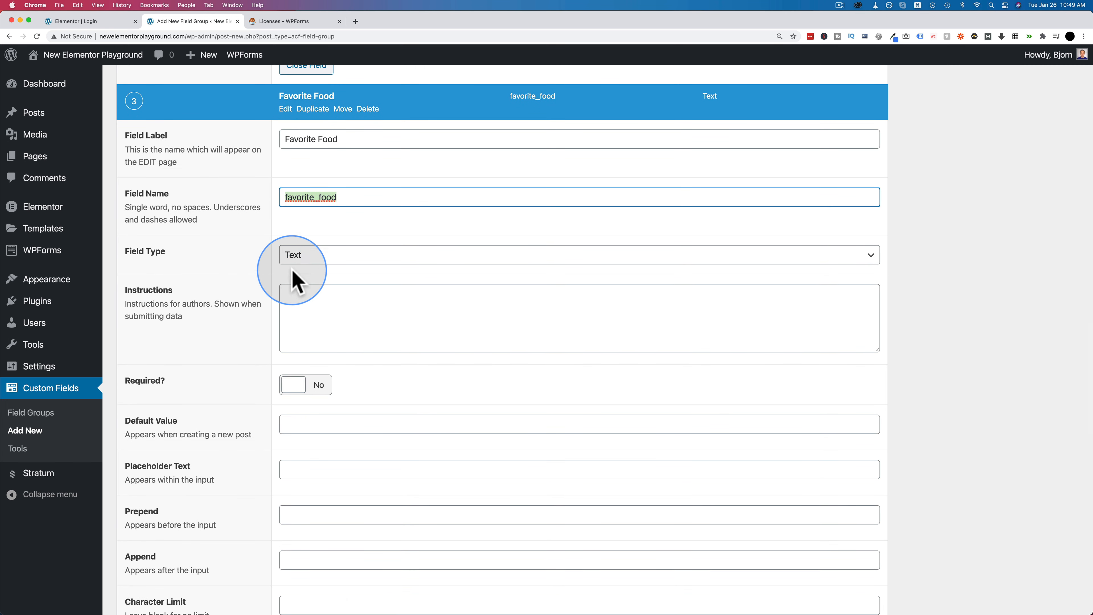
click(294, 253)
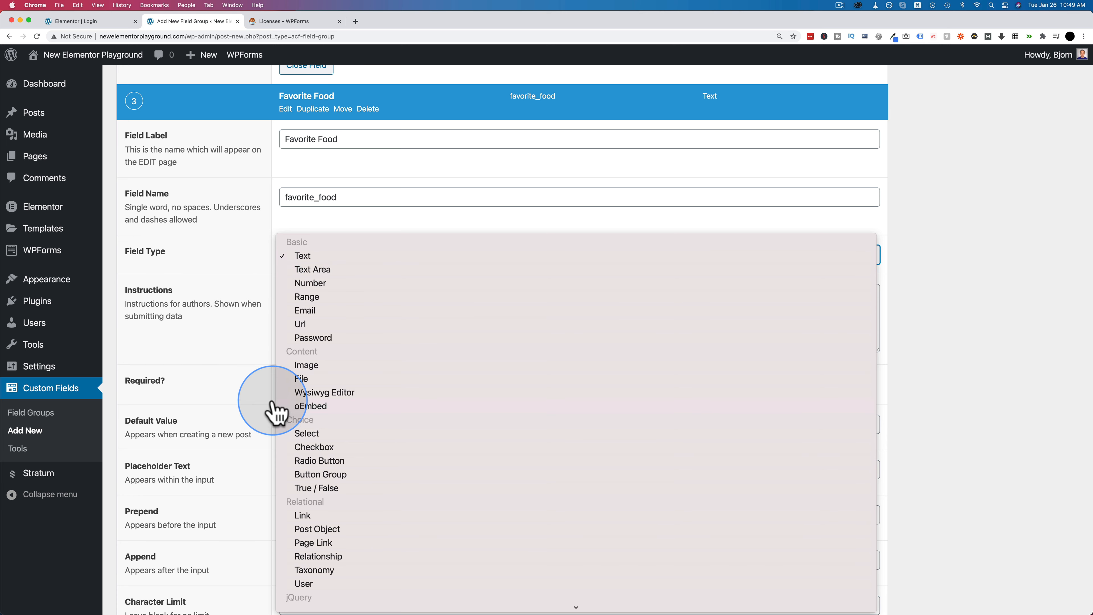
click(253, 379)
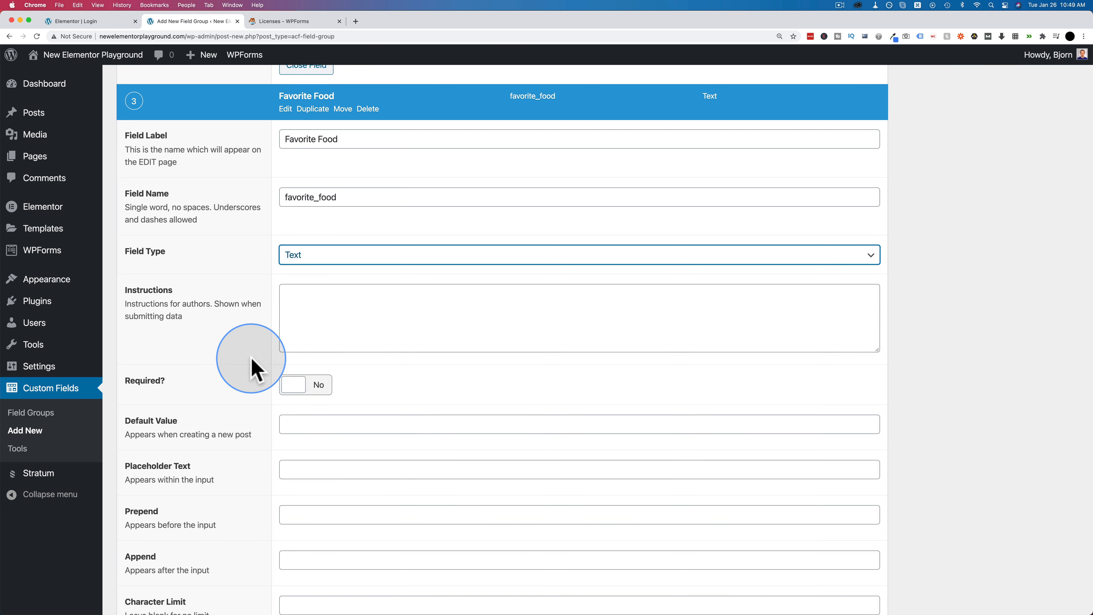
scroll(255, 372, down, 5)
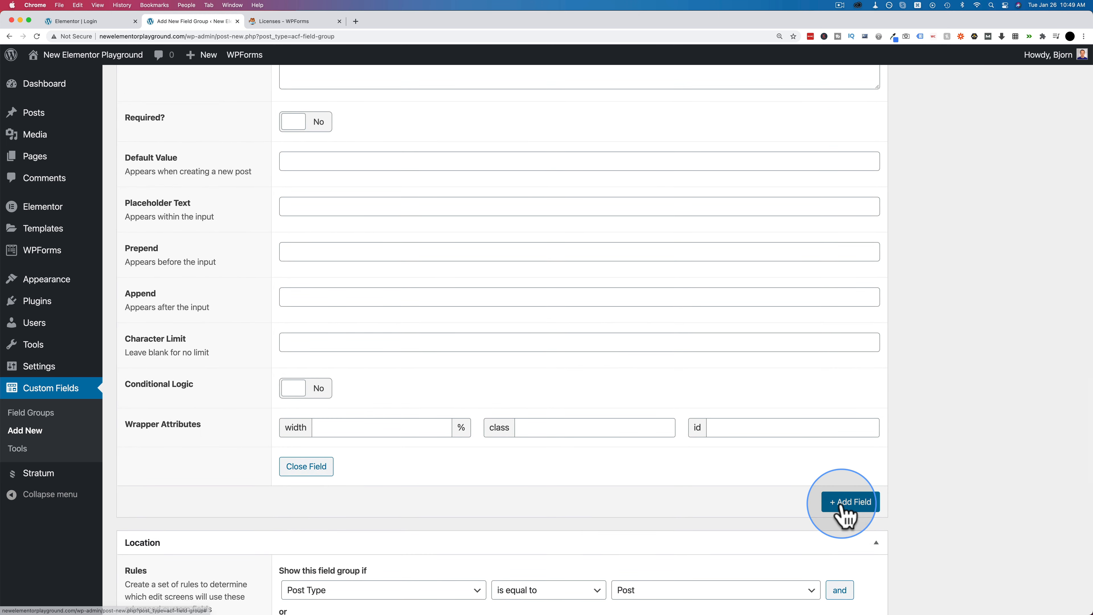
- Delete the accidentally added empty fourth field from the group
click(844, 502)
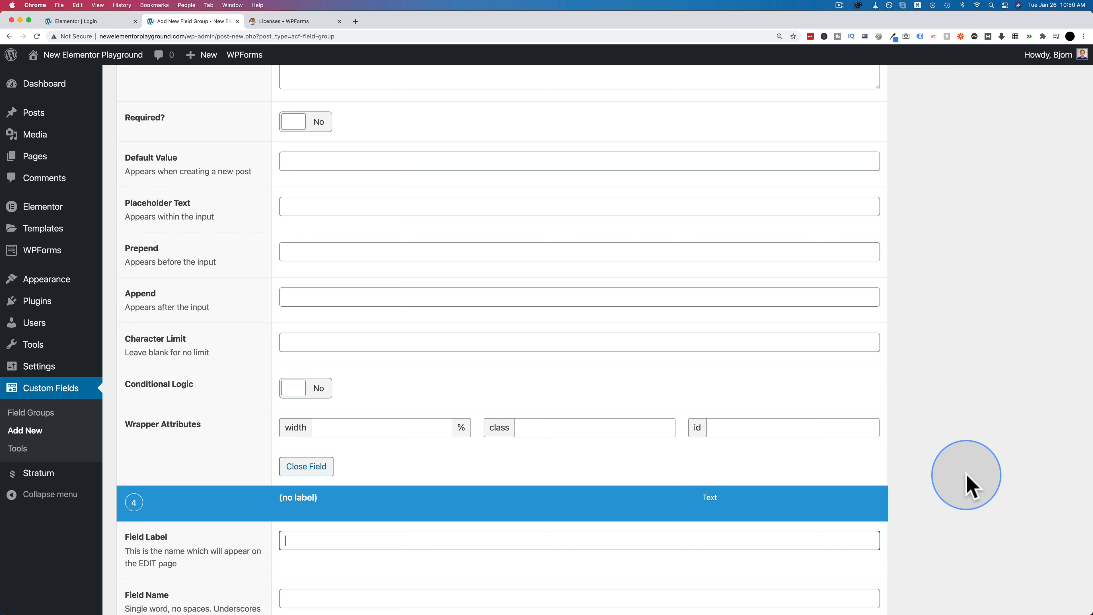
scroll(956, 473, down, 6)
scroll(1015, 385, down, 10)
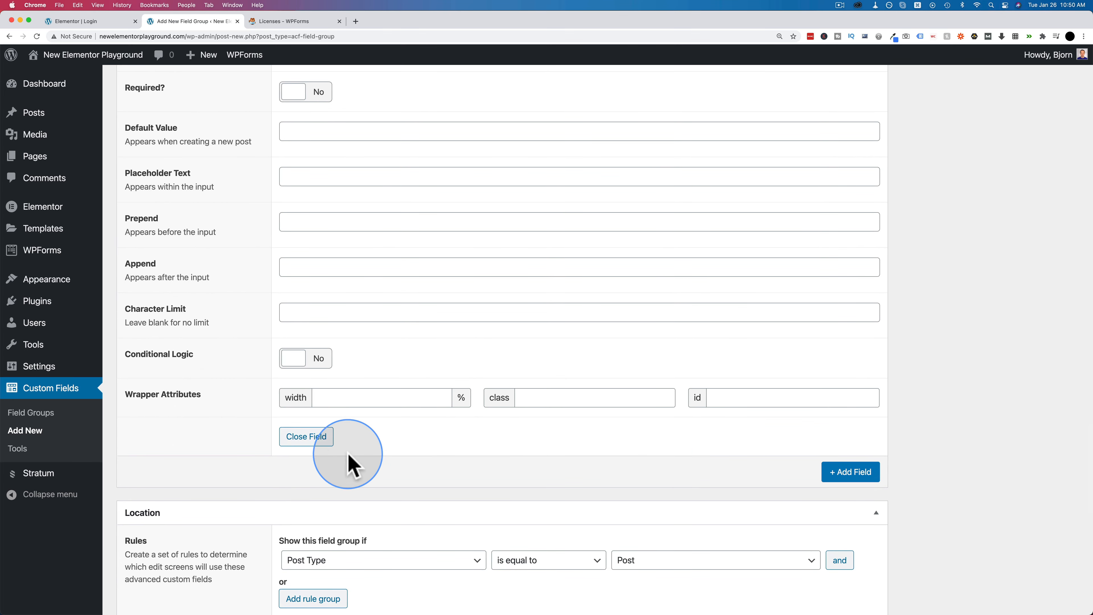
click(309, 439)
scroll(502, 383, up, 10)
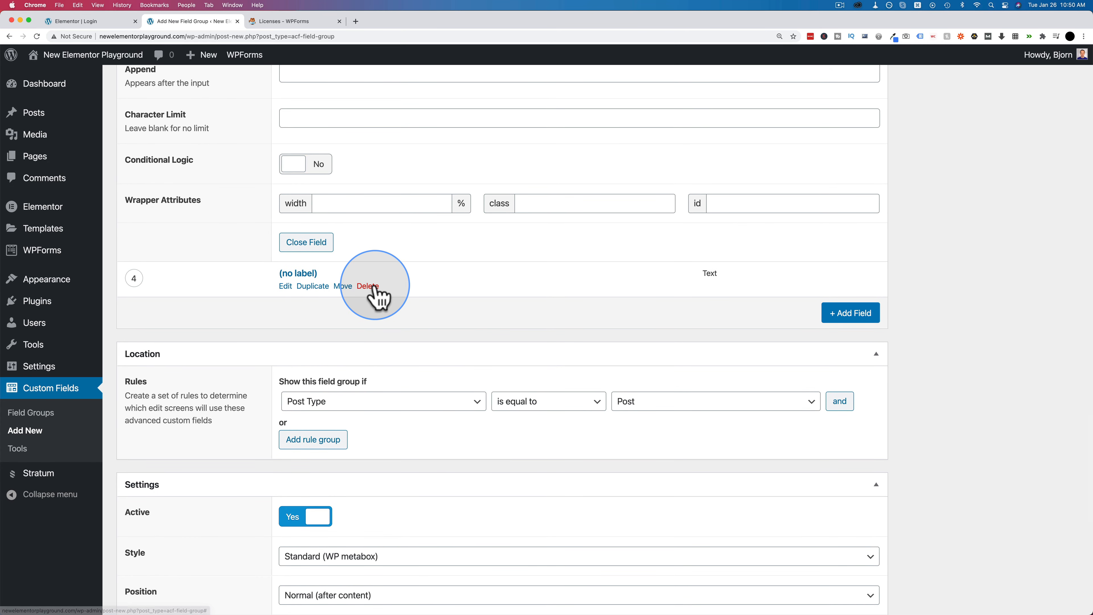
click(379, 268)
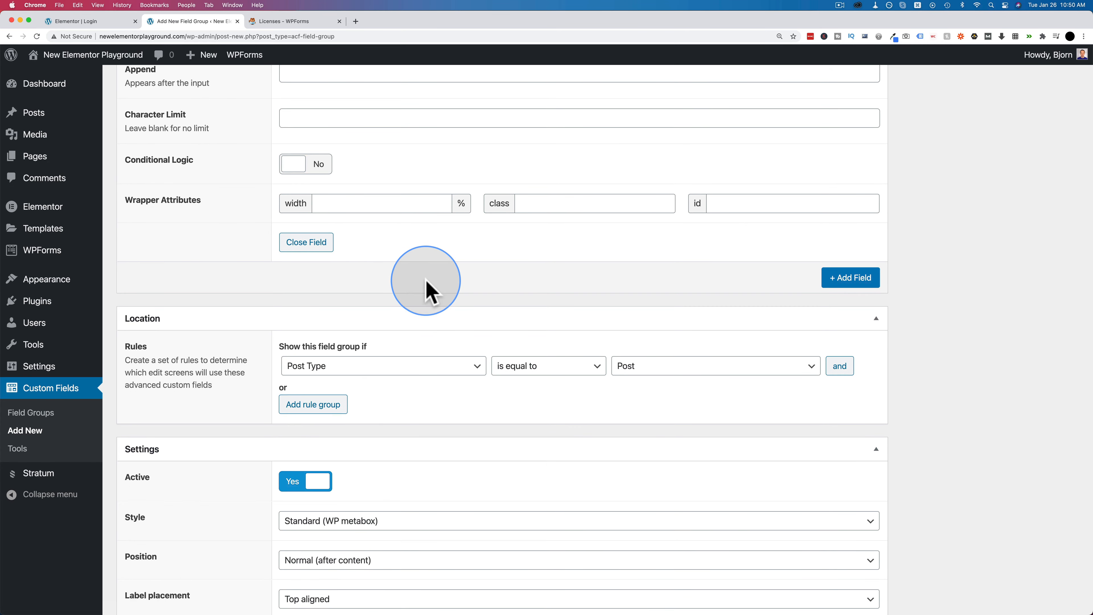
scroll(345, 237, up, 3)
scroll(369, 235, up, 20)
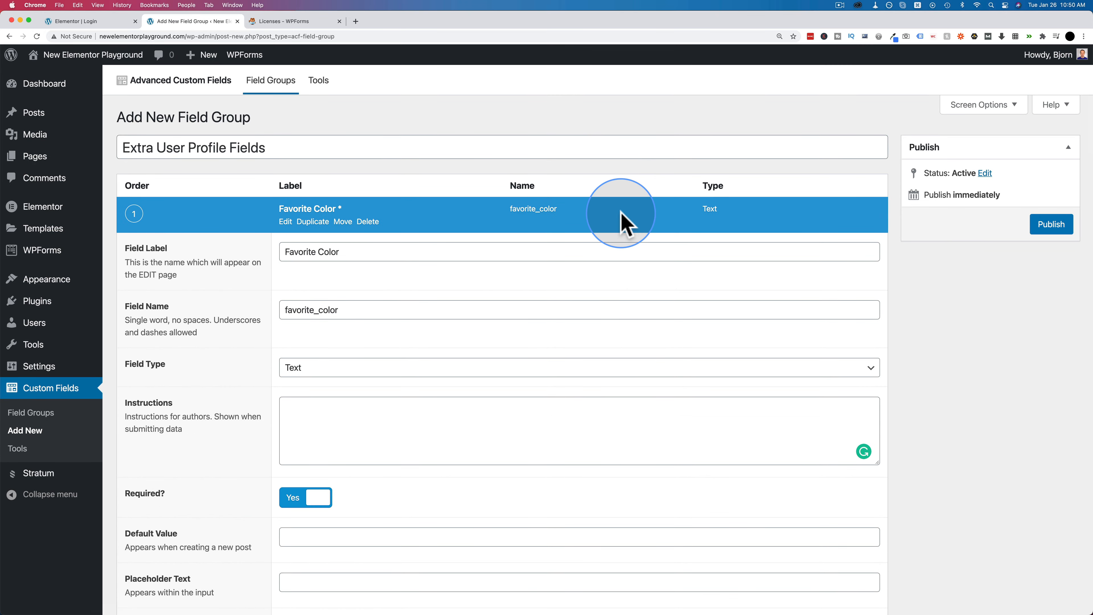
scroll(317, 240, down, 20)
scroll(325, 244, down, 20)
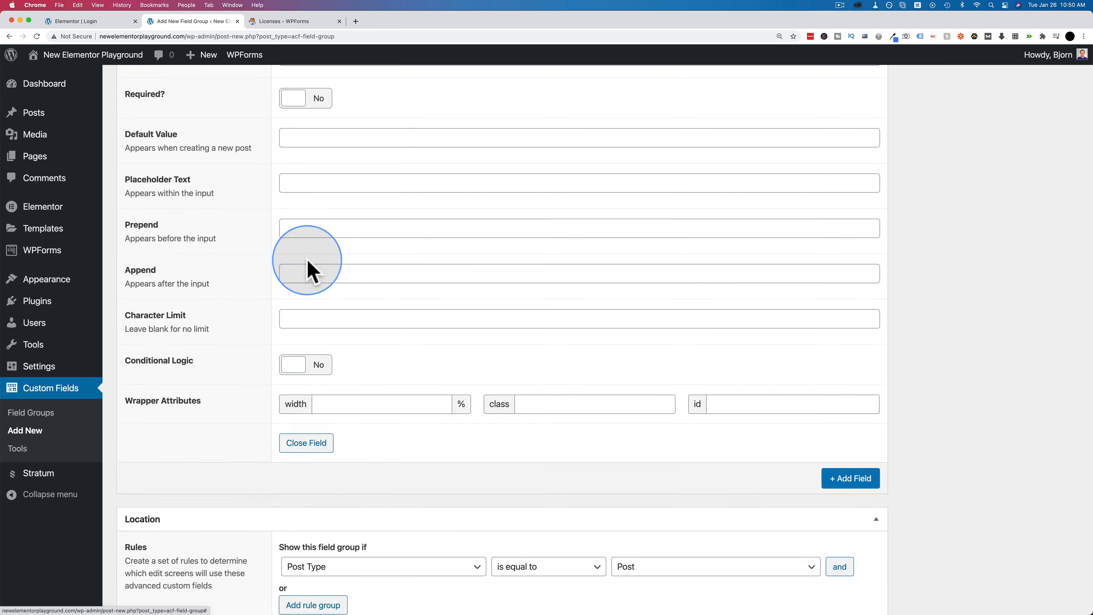
scroll(306, 301, up, 20)
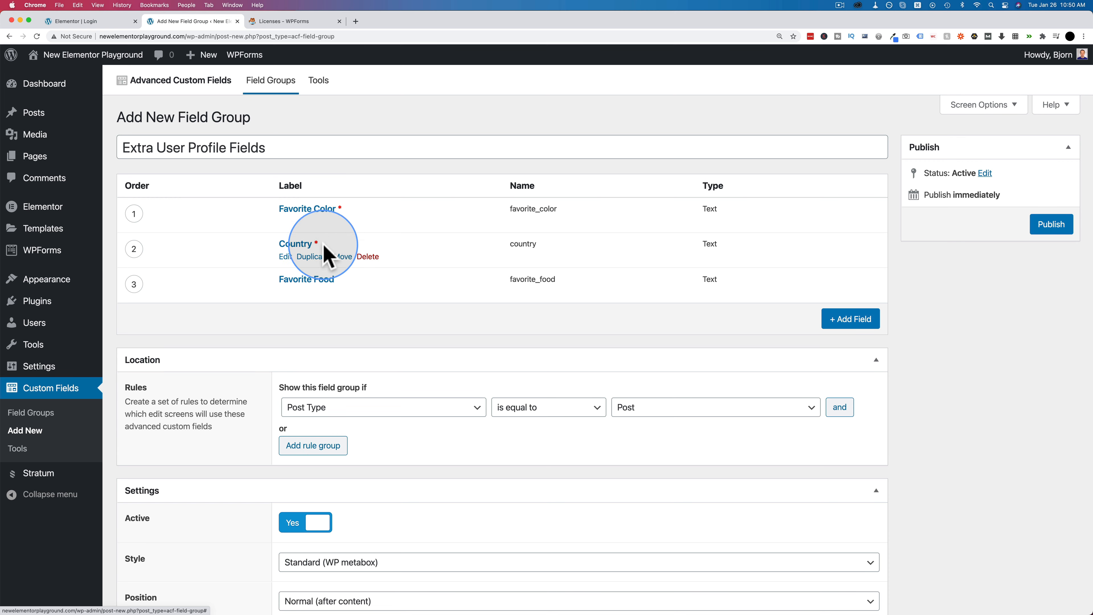
- Set the Favorite Food field's Required to Yes and collapse its settings
click(285, 293)
scroll(254, 364, down, 5)
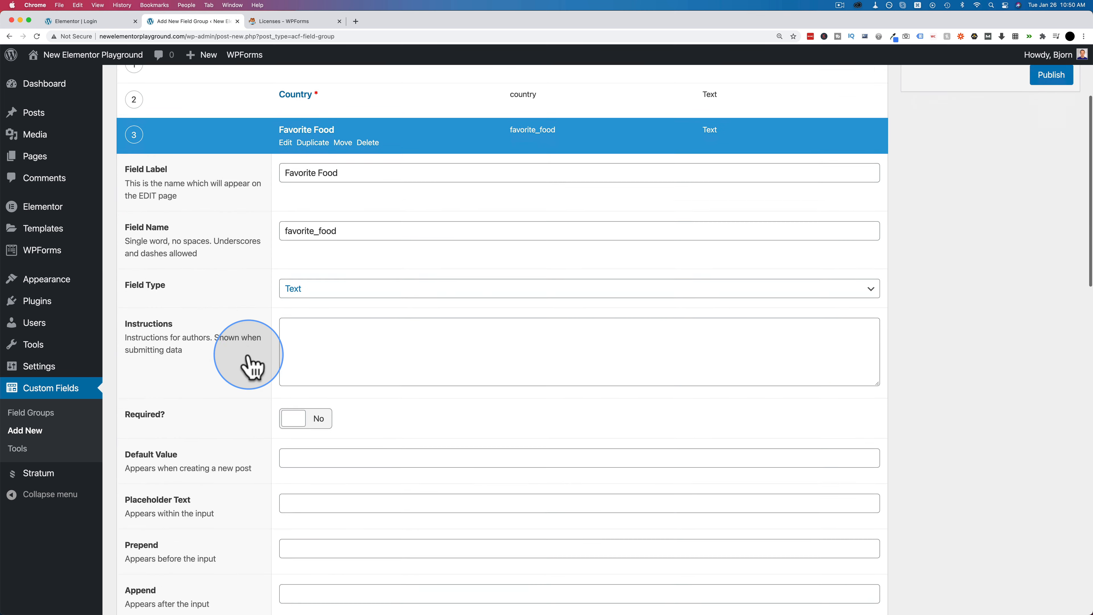
click(300, 396)
scroll(263, 426, down, 8)
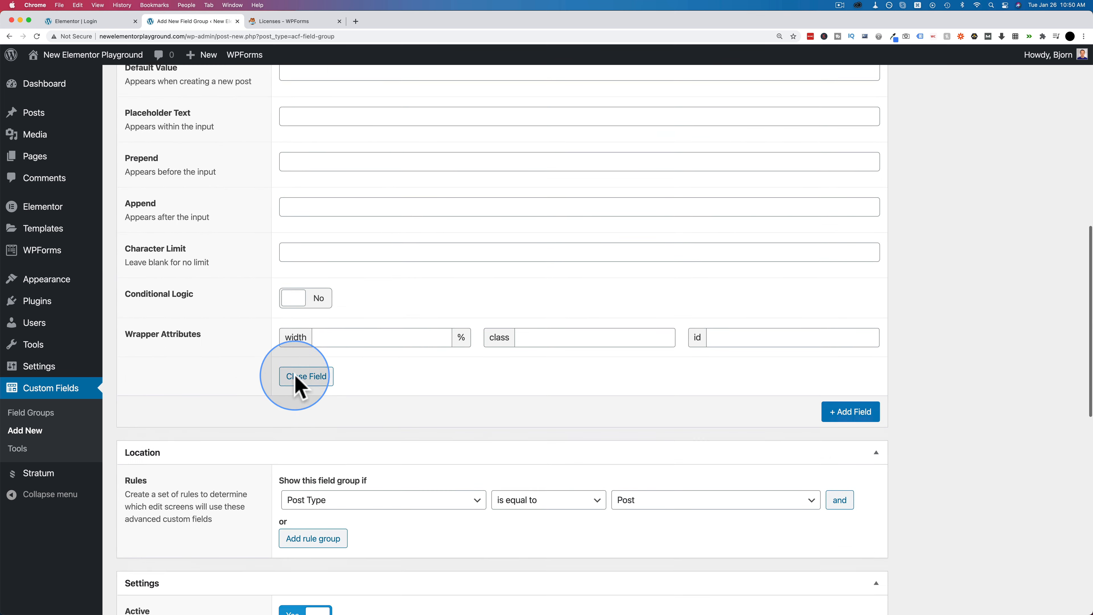
click(306, 376)
scroll(306, 383, up, 10)
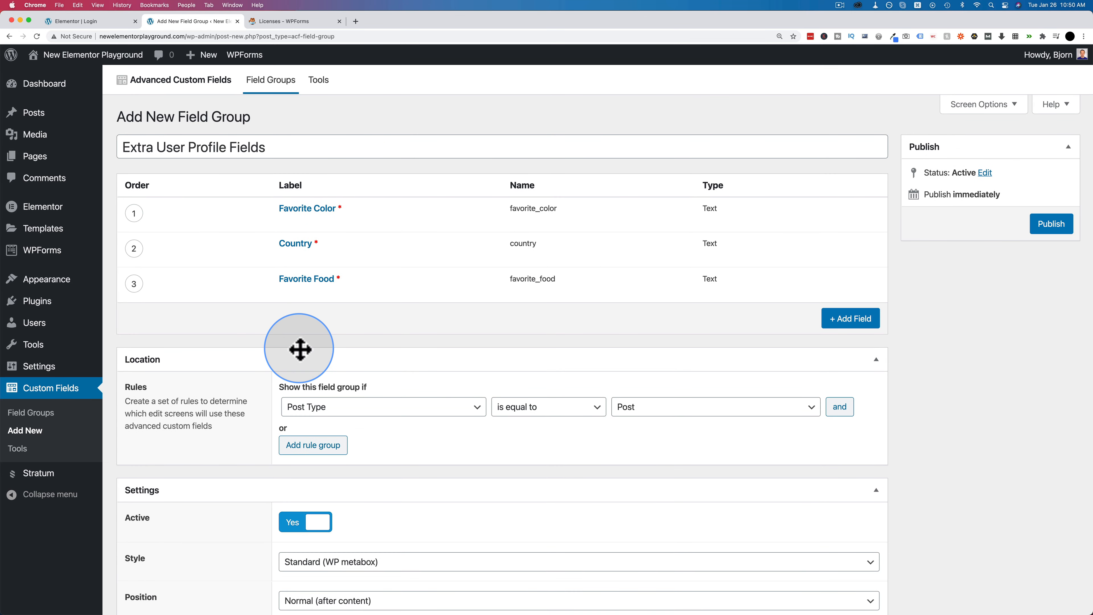
scroll(300, 350, down, 1)
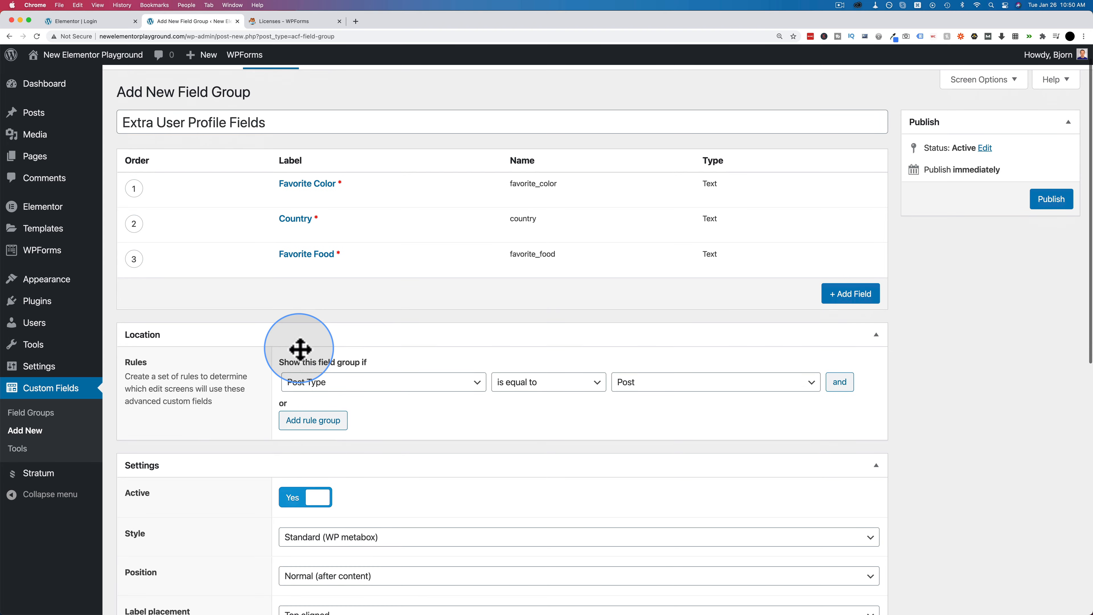
scroll(172, 340, down, 2)
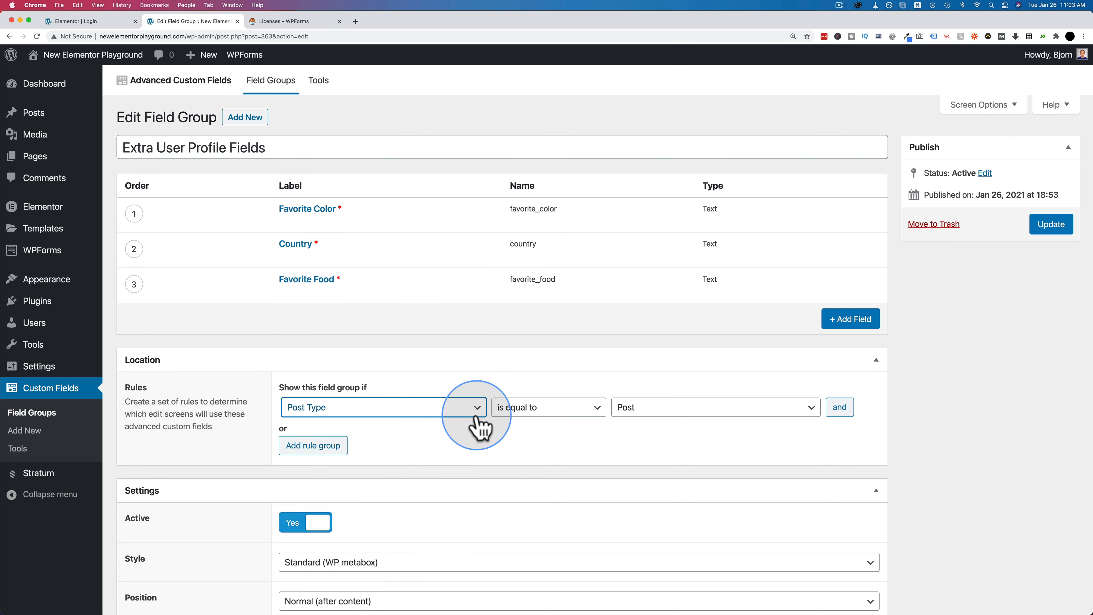
- Set the Location rule to User Form is equal to All and update the group
click(473, 409)
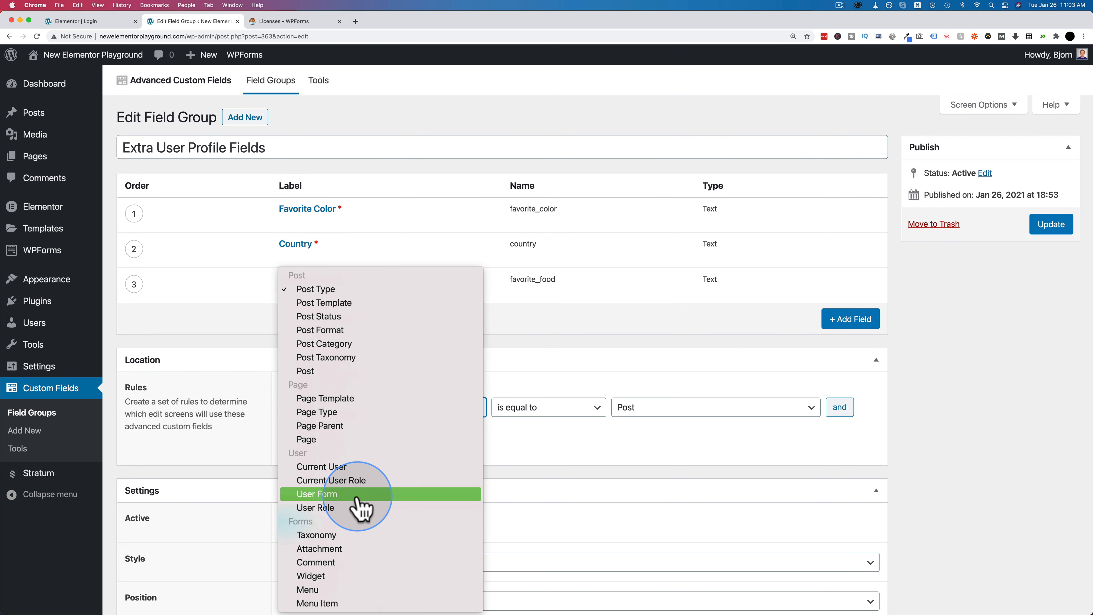
click(312, 495)
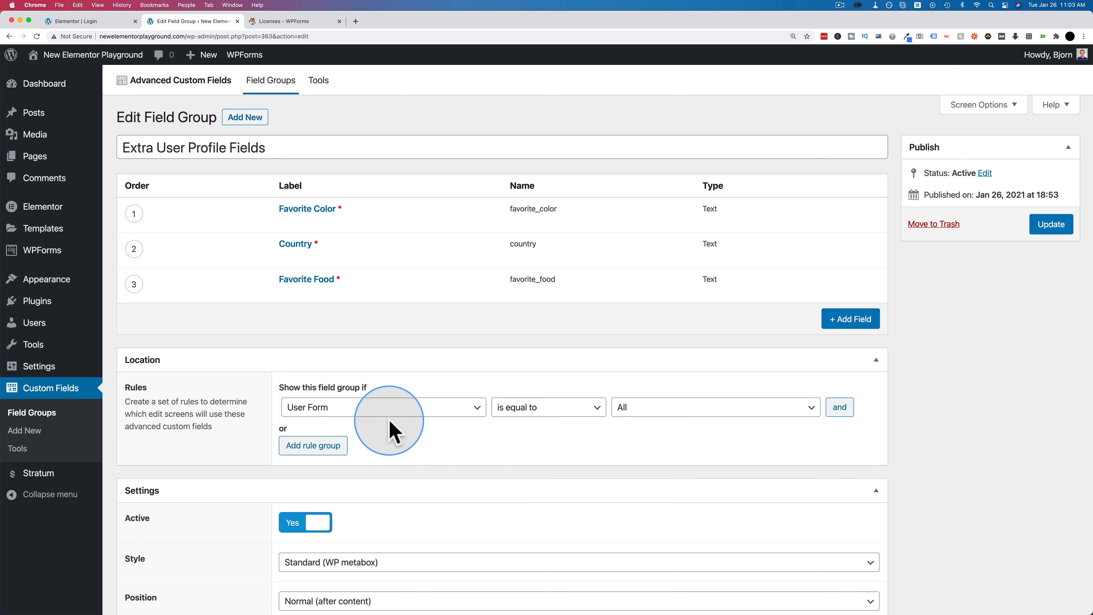
click(1062, 222)
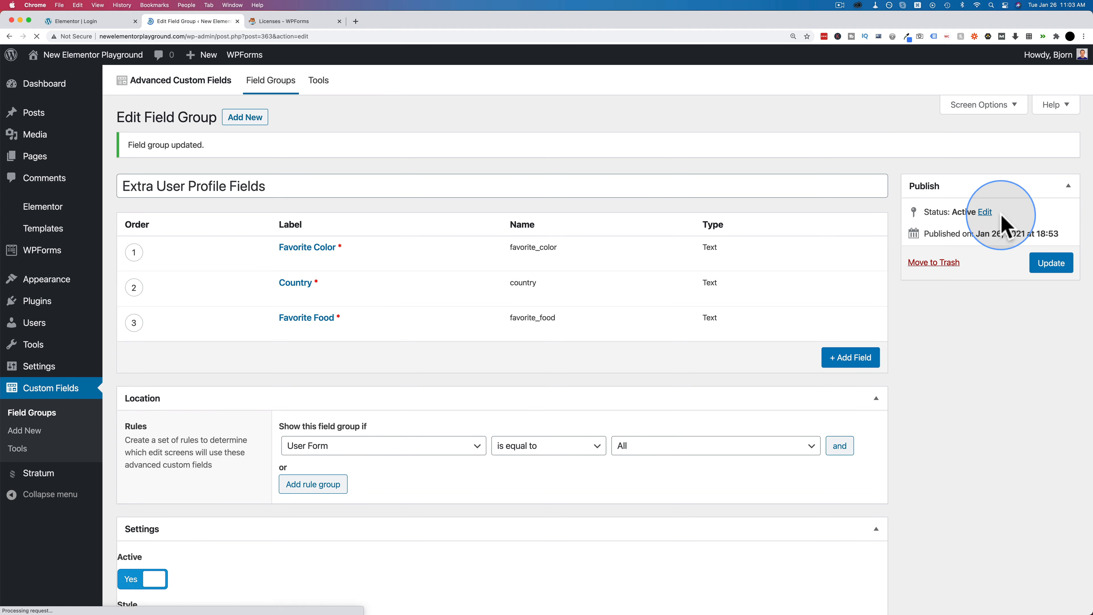
mouse_move(34, 332)
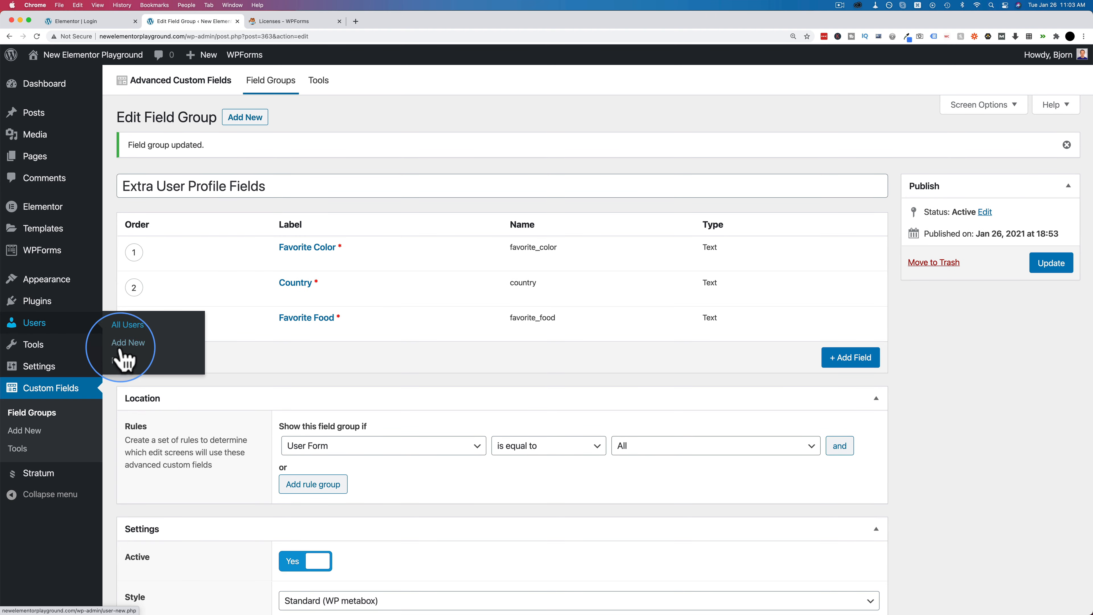
- Highlight the Favorite Color, Country and Favorite Food inputs on the Profile page
scroll(190, 293, down, 15)
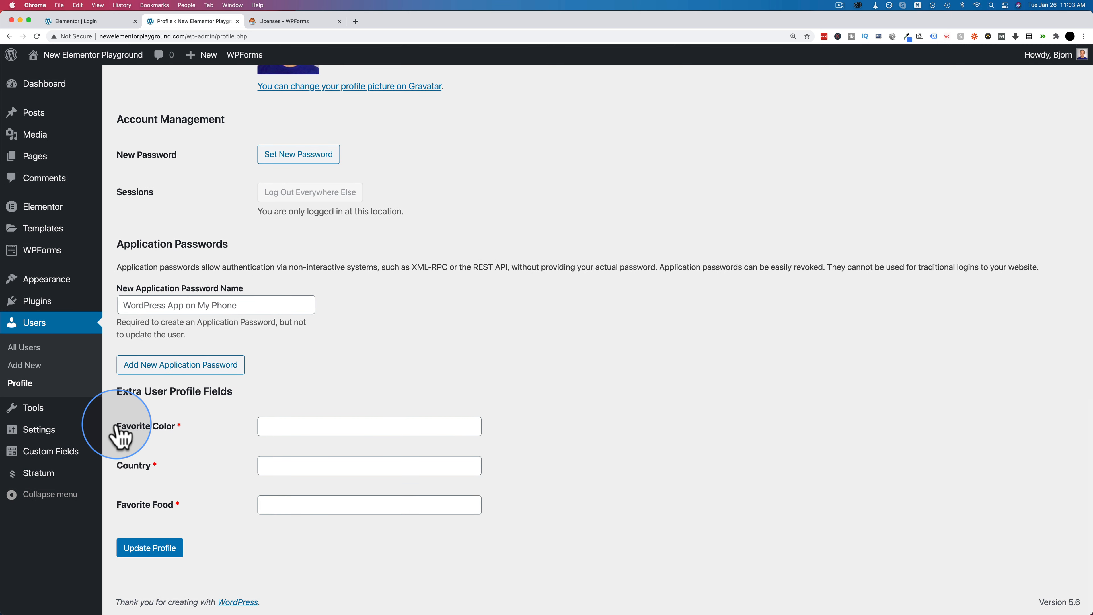
drag(117, 385, 508, 519)
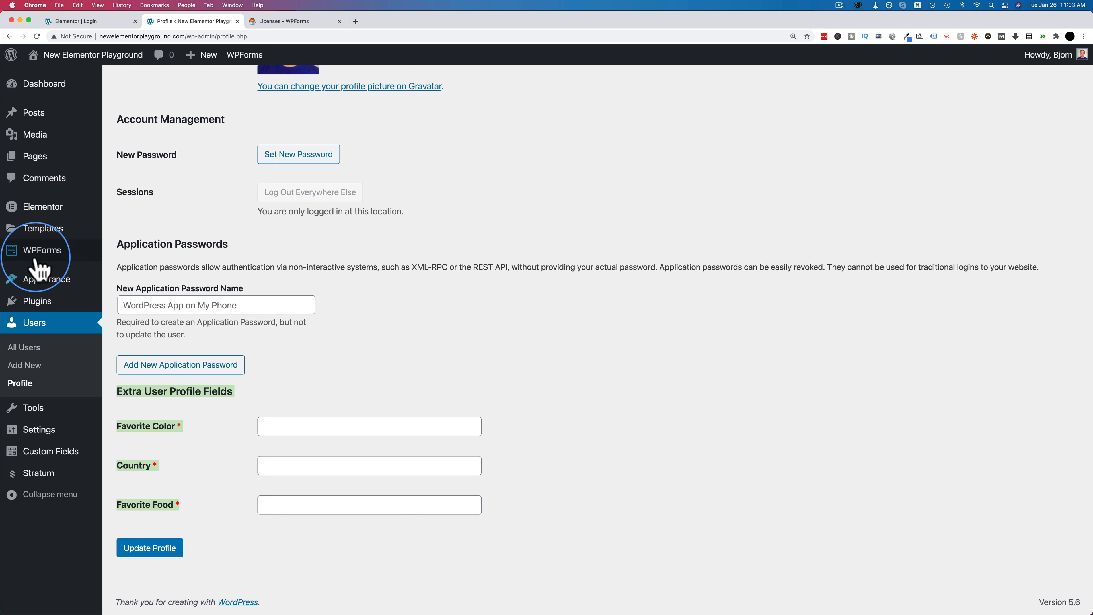
click(221, 293)
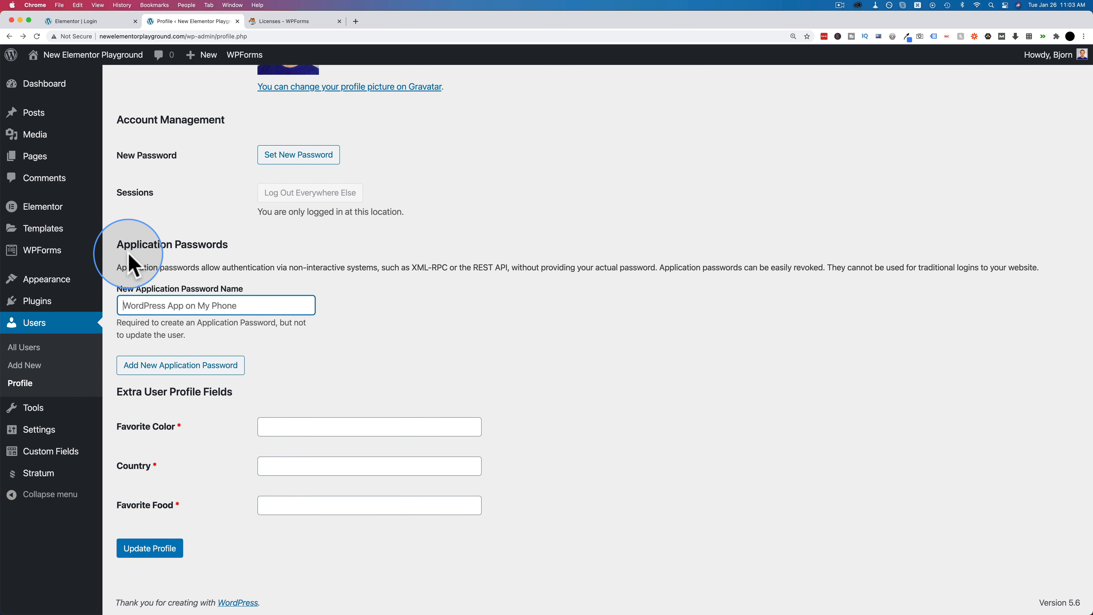
mouse_move(54, 251)
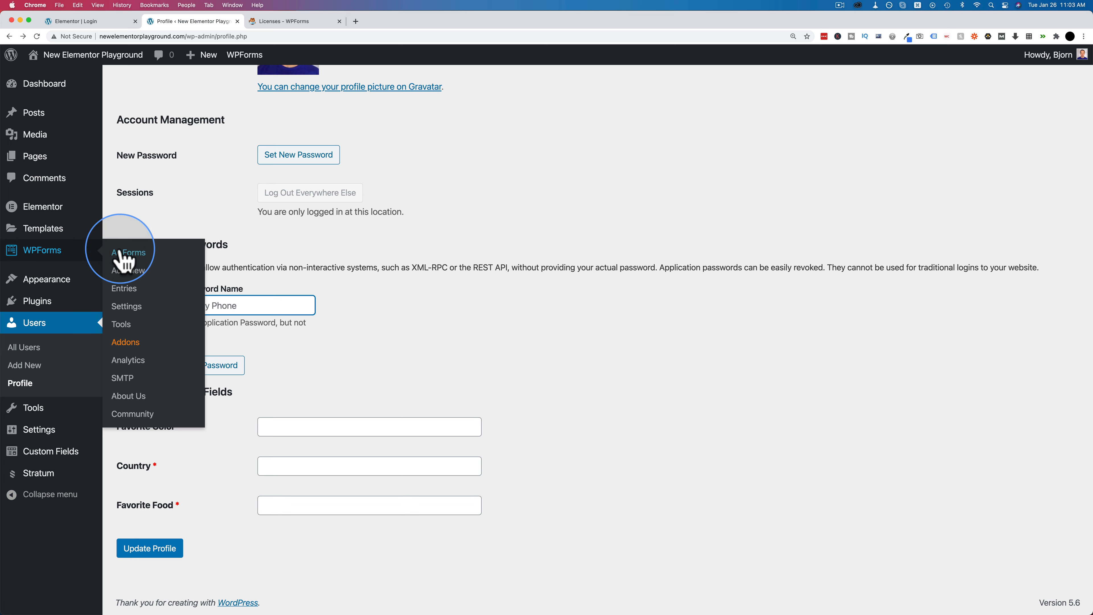
- Drag new Single Line Text fields into the Registration Form below Short Bio
click(290, 21)
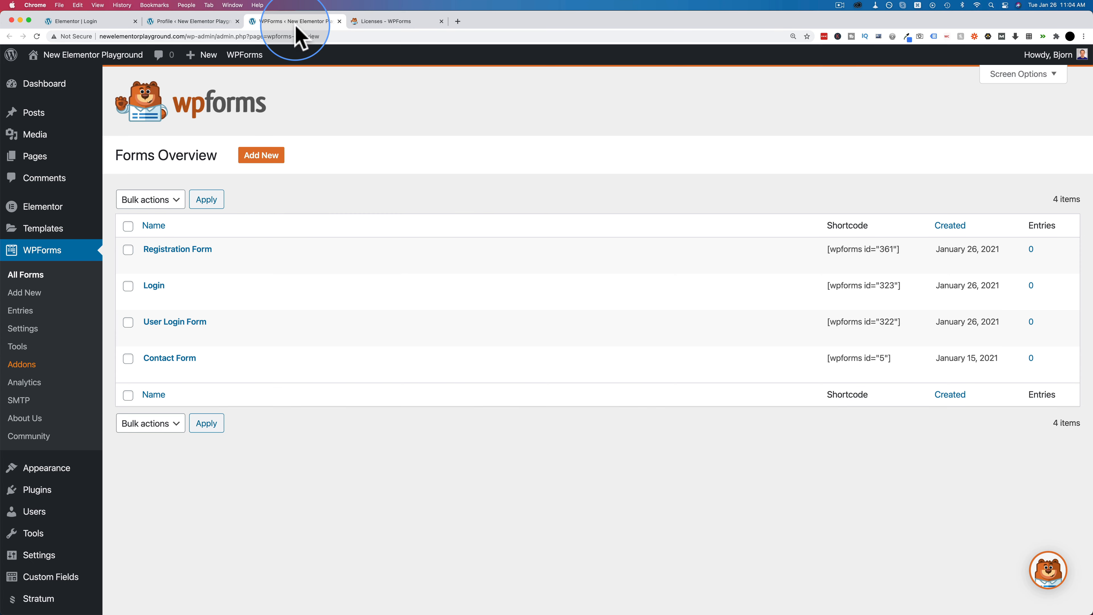
mouse_move(142, 263)
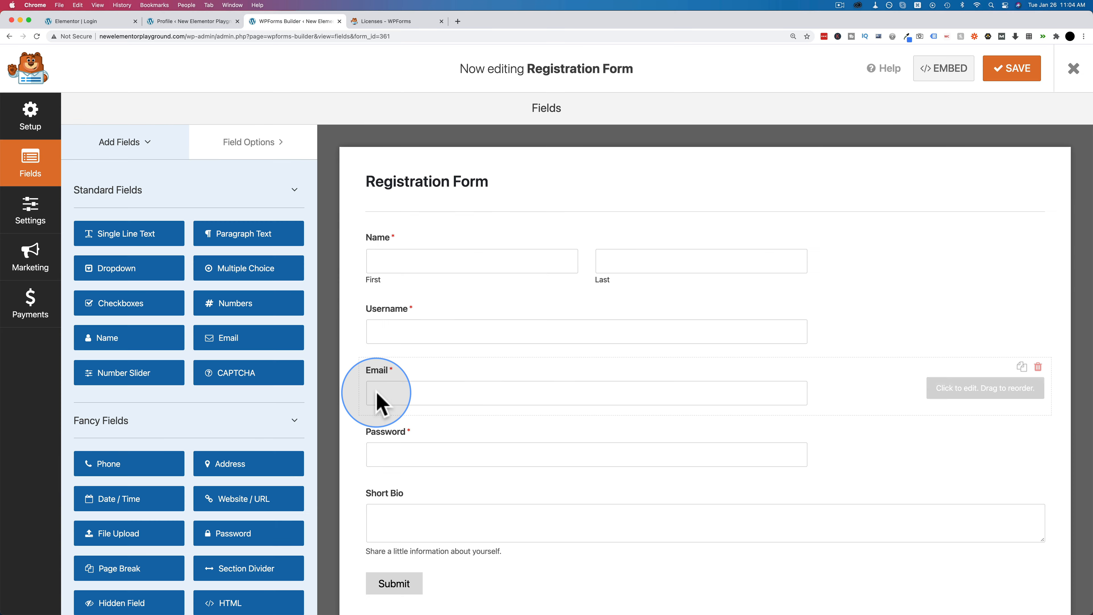
scroll(378, 403, down, 1)
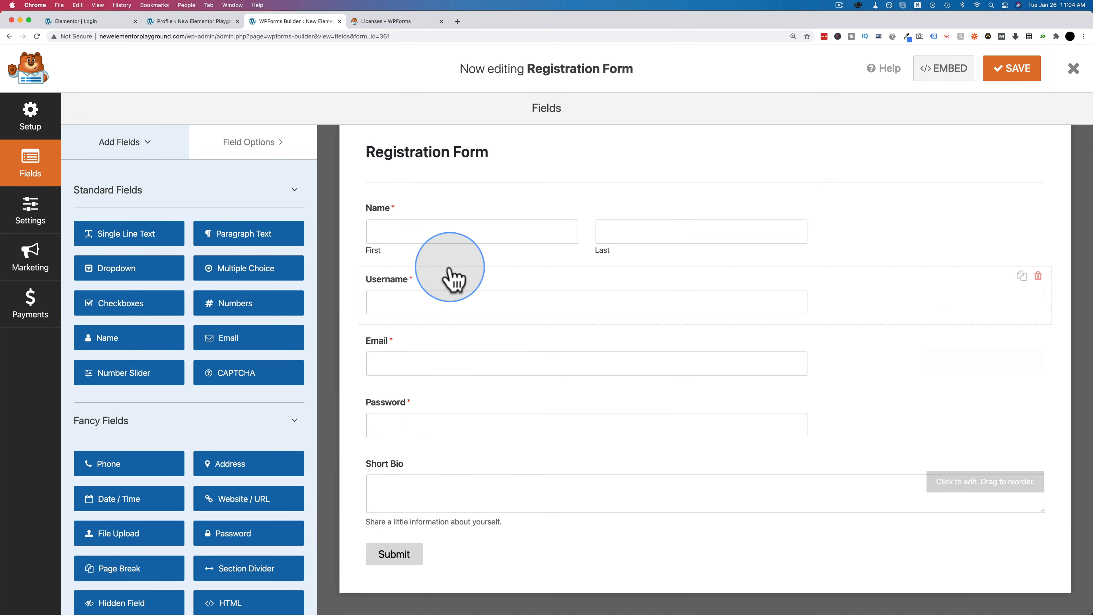
drag(132, 241, 495, 549)
scroll(454, 344, down, 2)
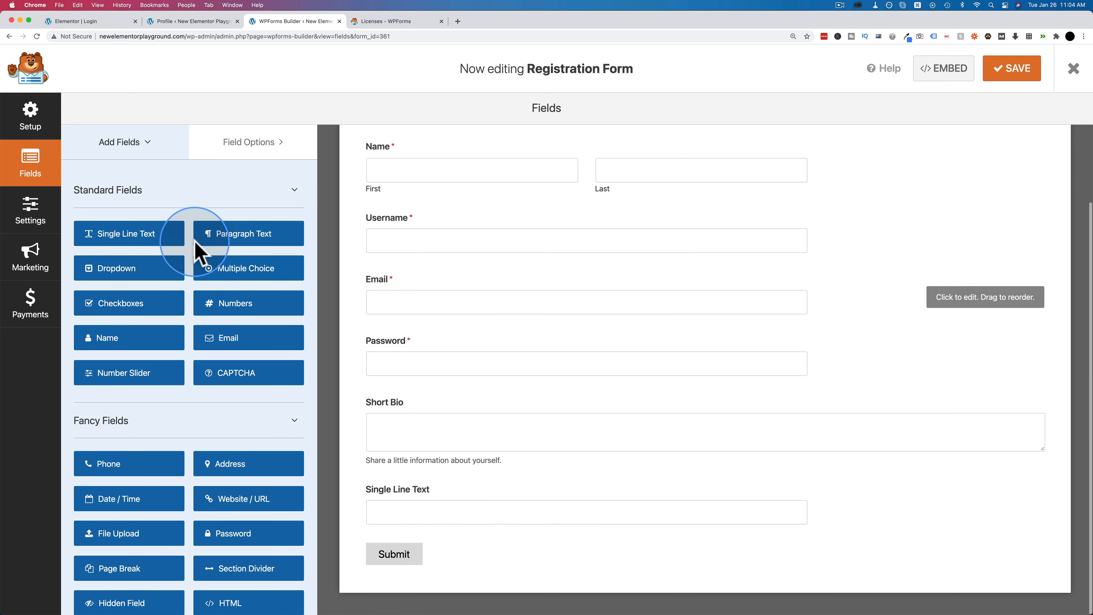
drag(159, 243, 496, 558)
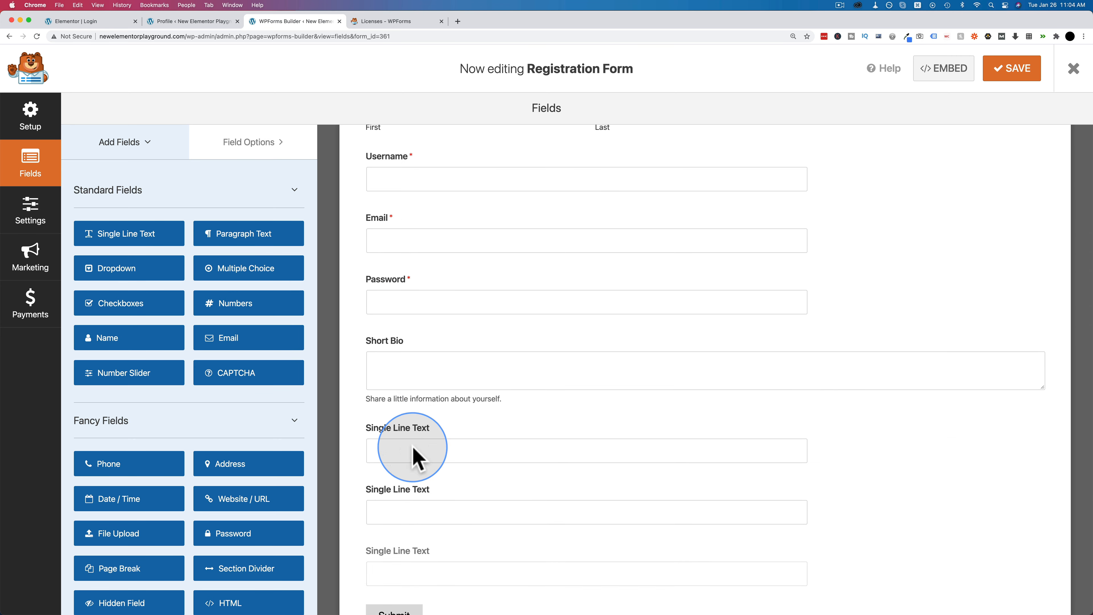
- Relabel the new fields Favorite Color, Country You Reside In and Favorite Food
click(414, 448)
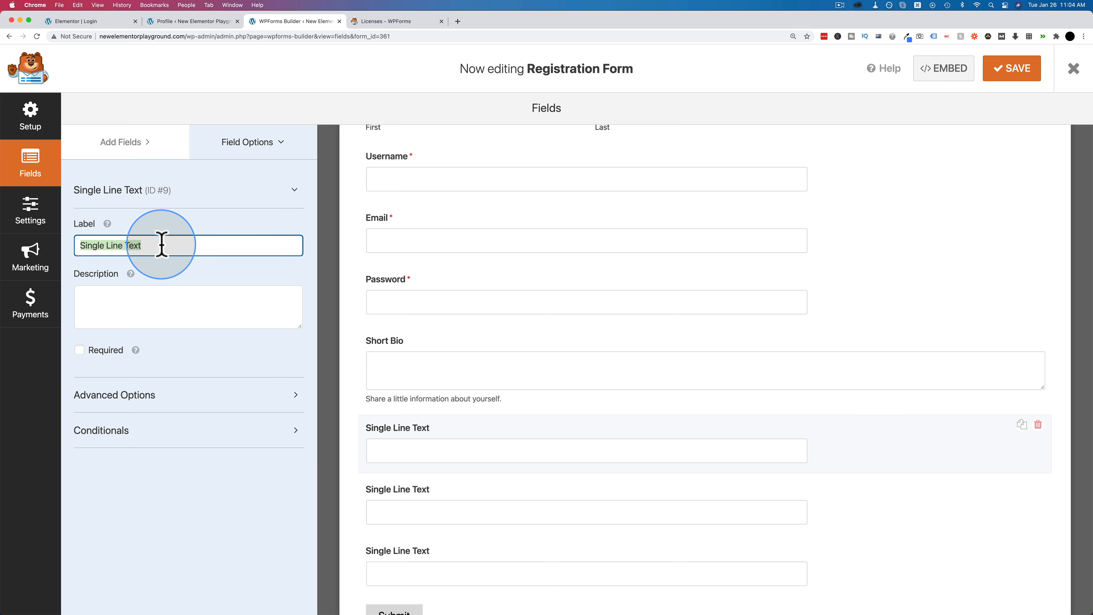
text(Favorite Color)
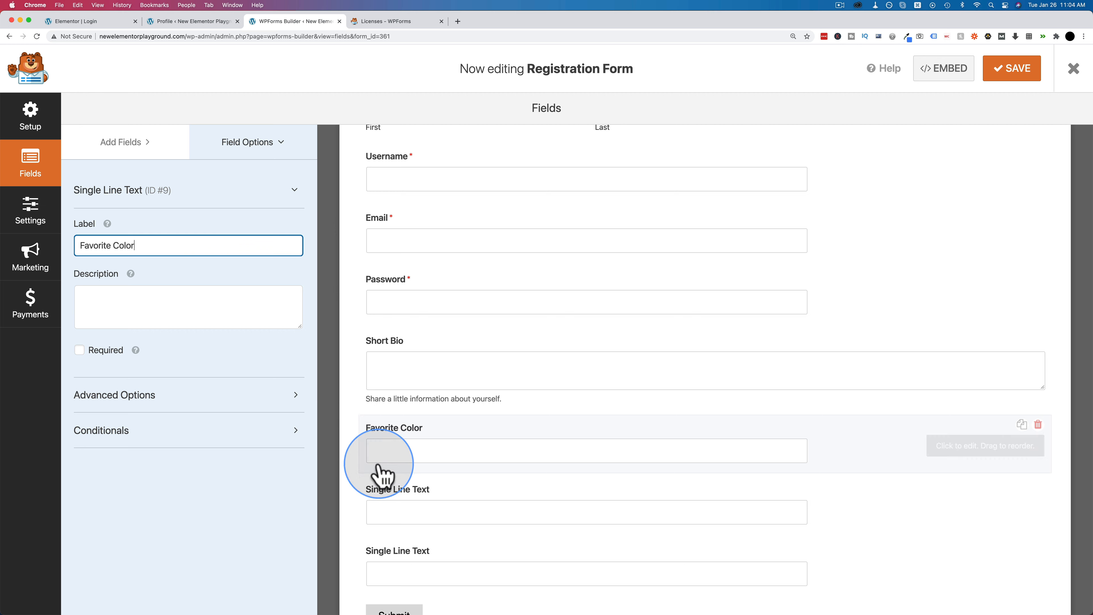
click(383, 493)
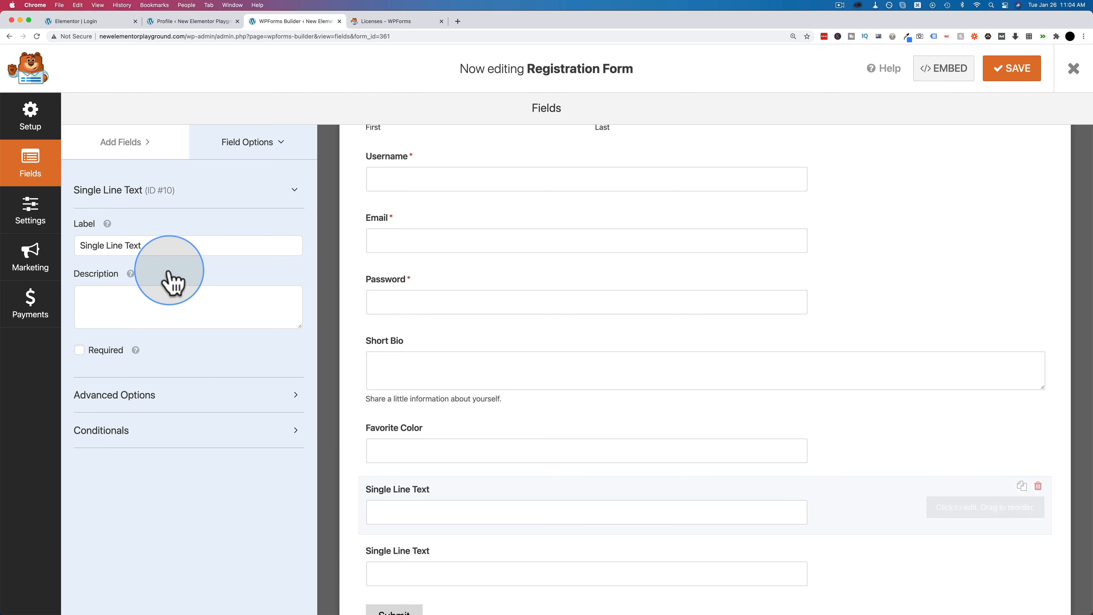
triple_click(166, 245)
text(Country You Reside In)
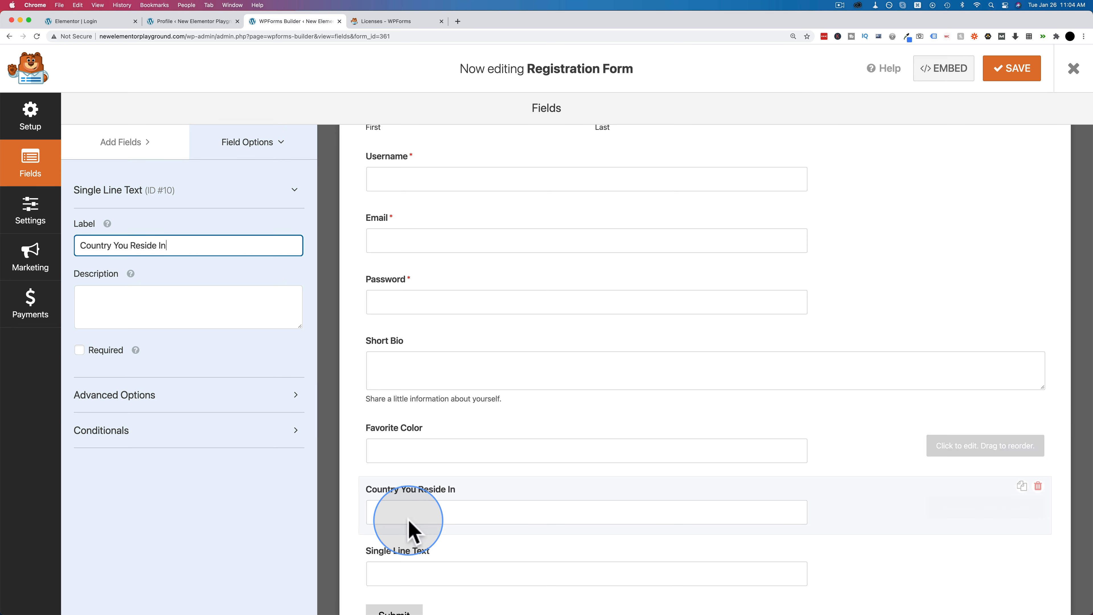
click(408, 560)
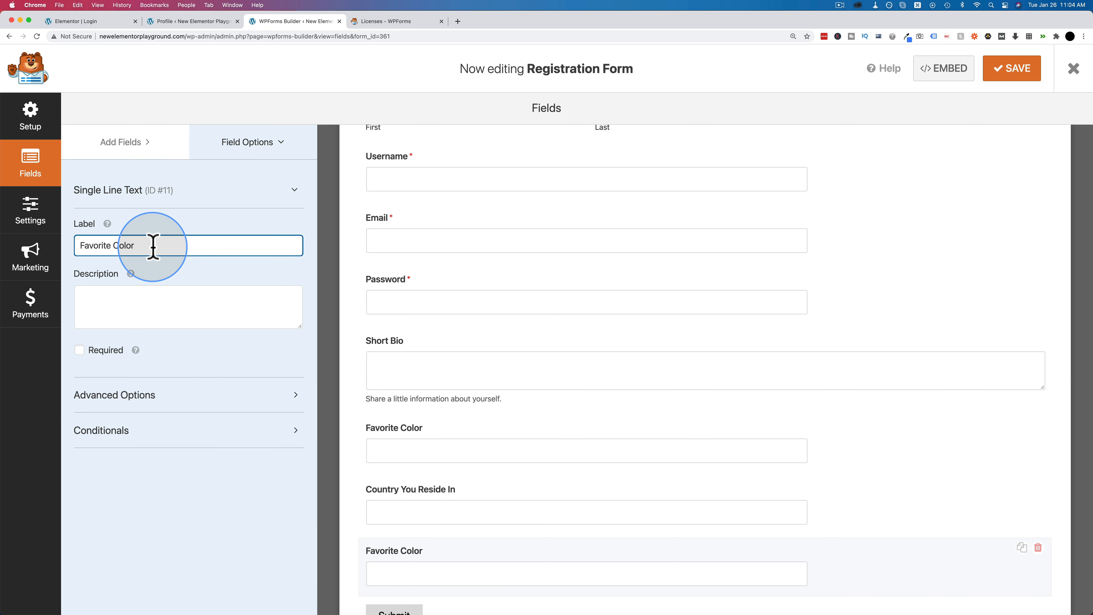
key(BackSpace)
key(BackSpace)
key(BackSpace)
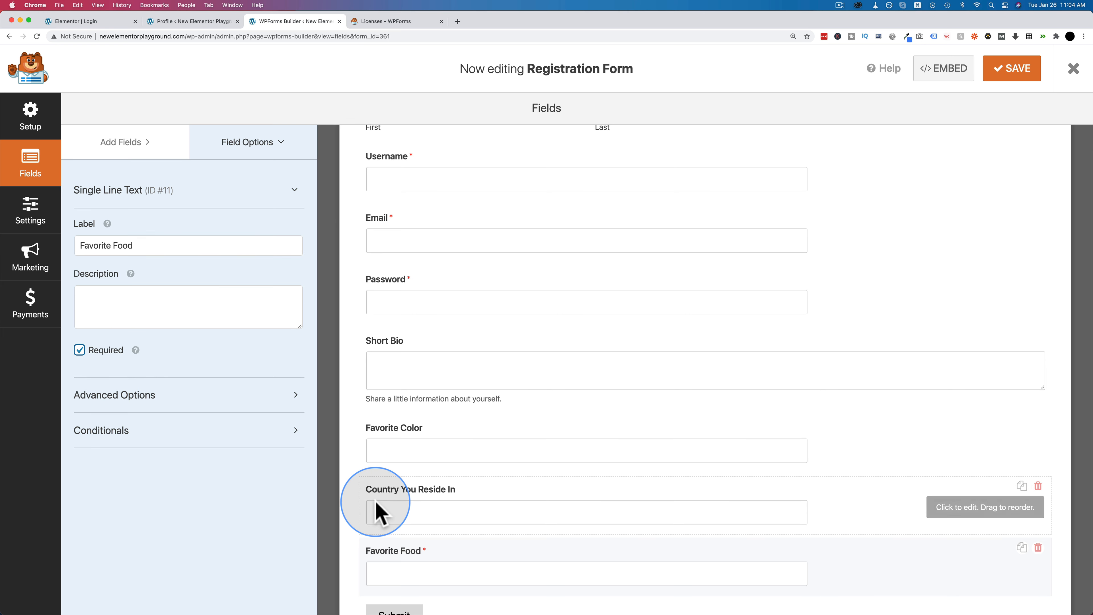
- Mark Country You Reside In and Favorite Color as required fields
click(378, 508)
click(80, 350)
click(375, 452)
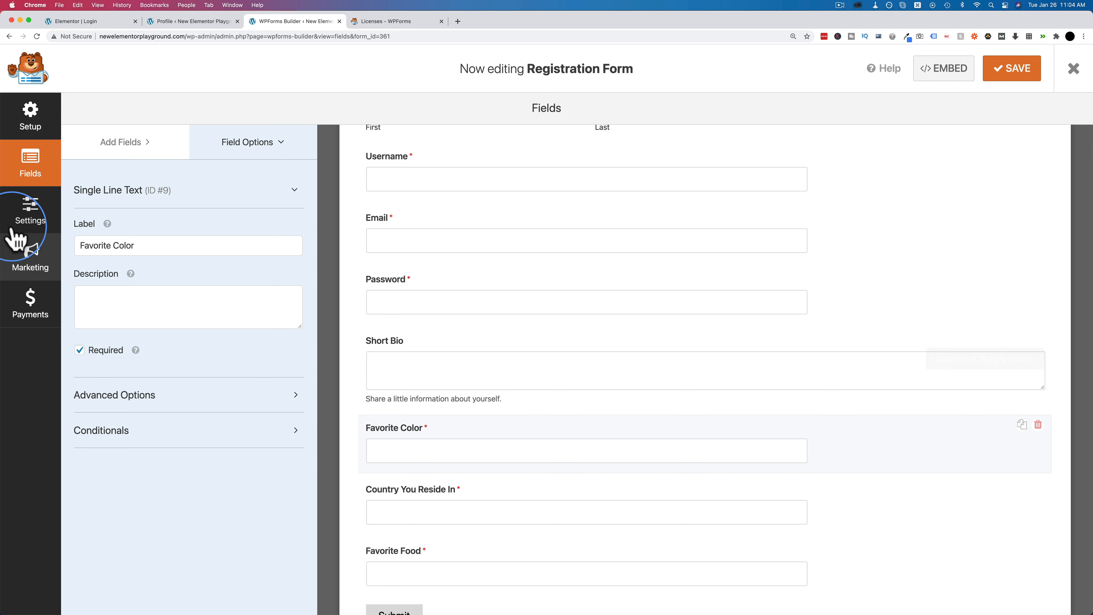
click(28, 213)
- View the form's User Registration settings, then open the Extra User Profile Fields group
click(168, 260)
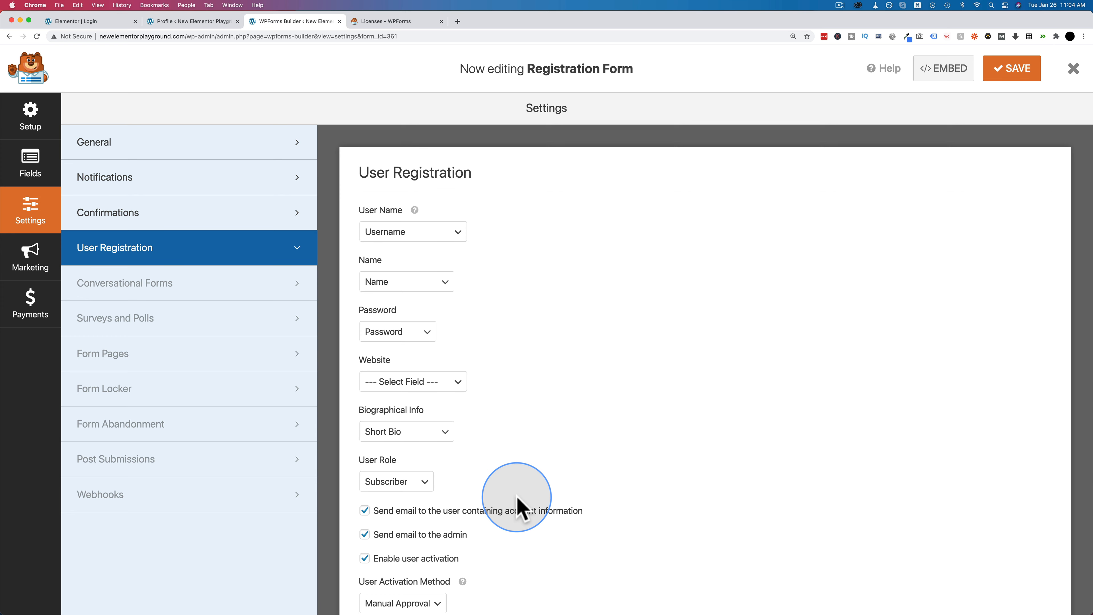
scroll(512, 511, down, 3)
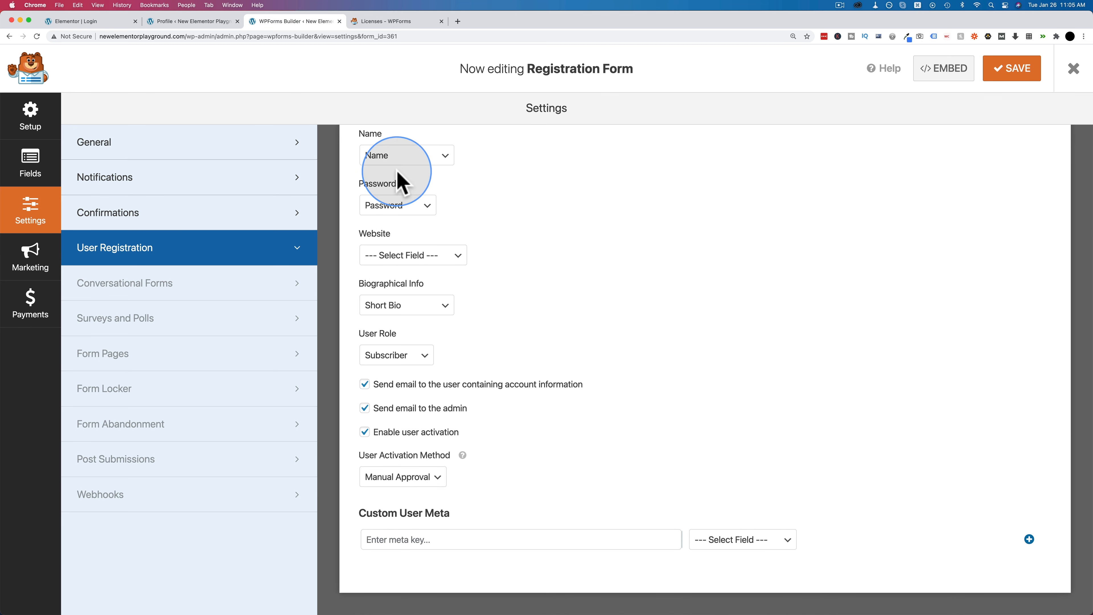
click(202, 21)
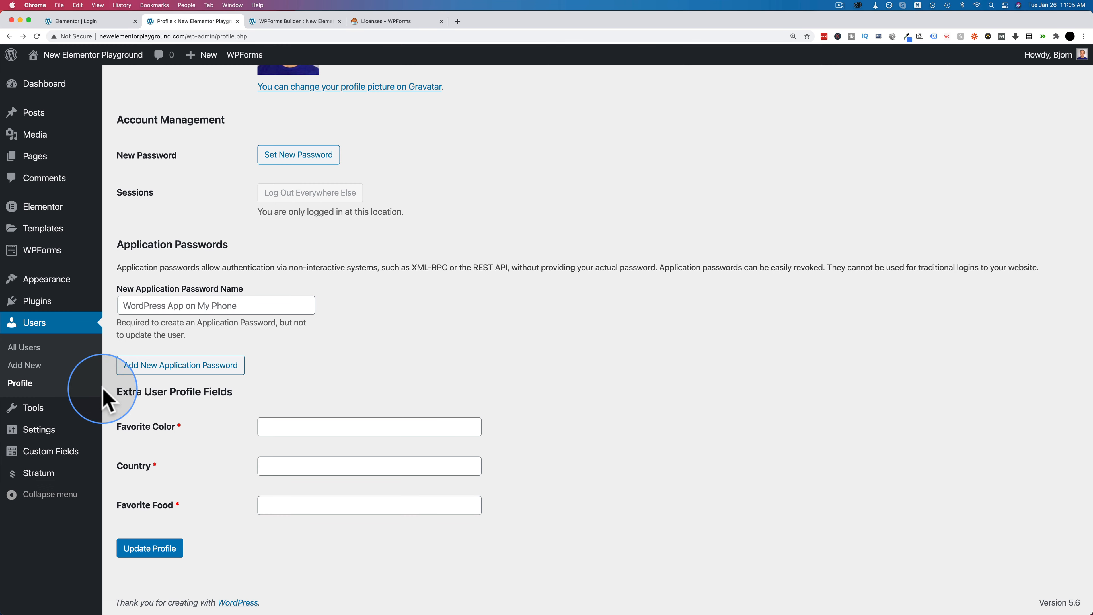
mouse_move(58, 453)
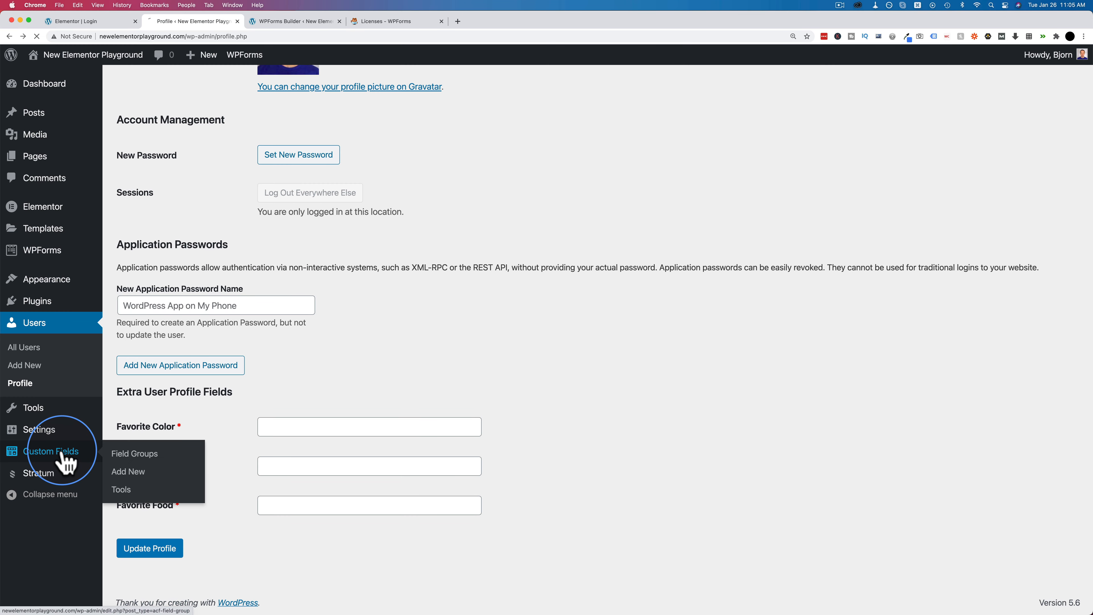
mouse_move(151, 211)
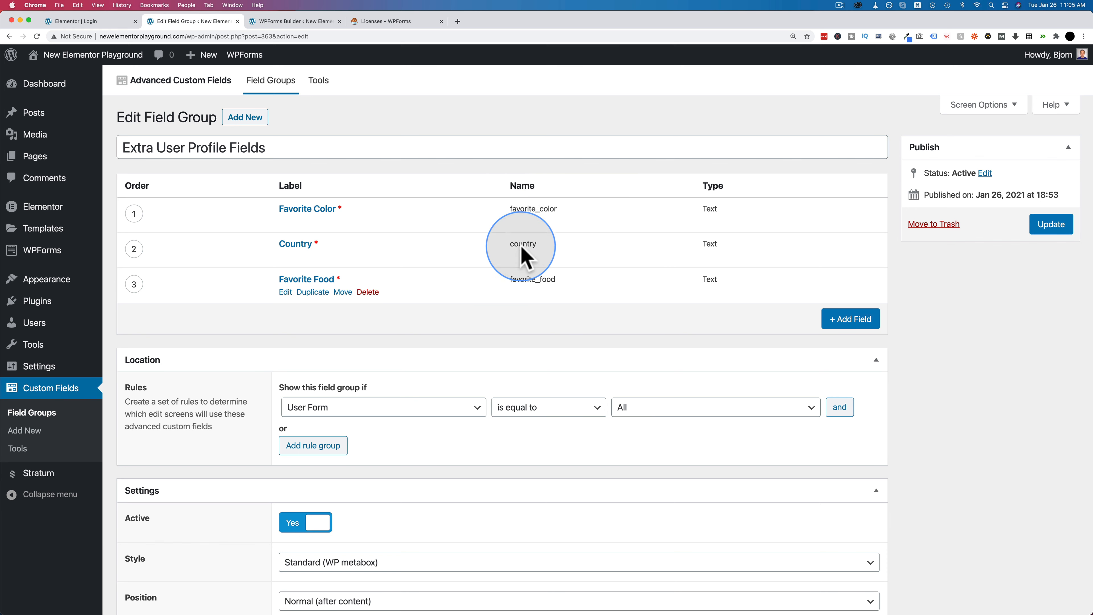
- Copy favorite_color and map it to the Favorite Color field in Custom User Meta
right_click(520, 211)
click(544, 232)
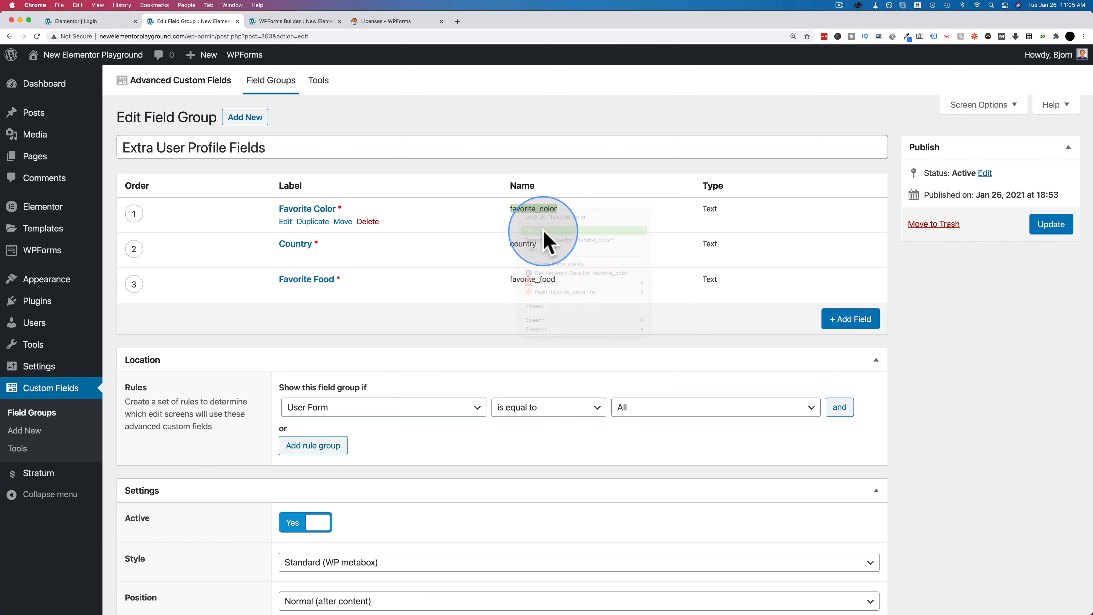
click(274, 24)
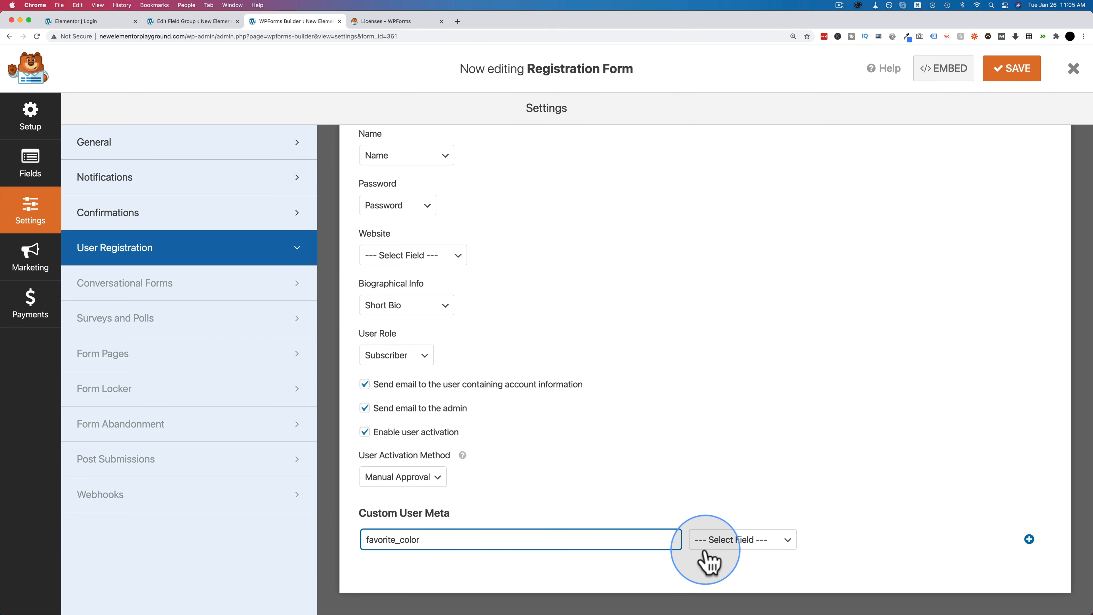
click(734, 544)
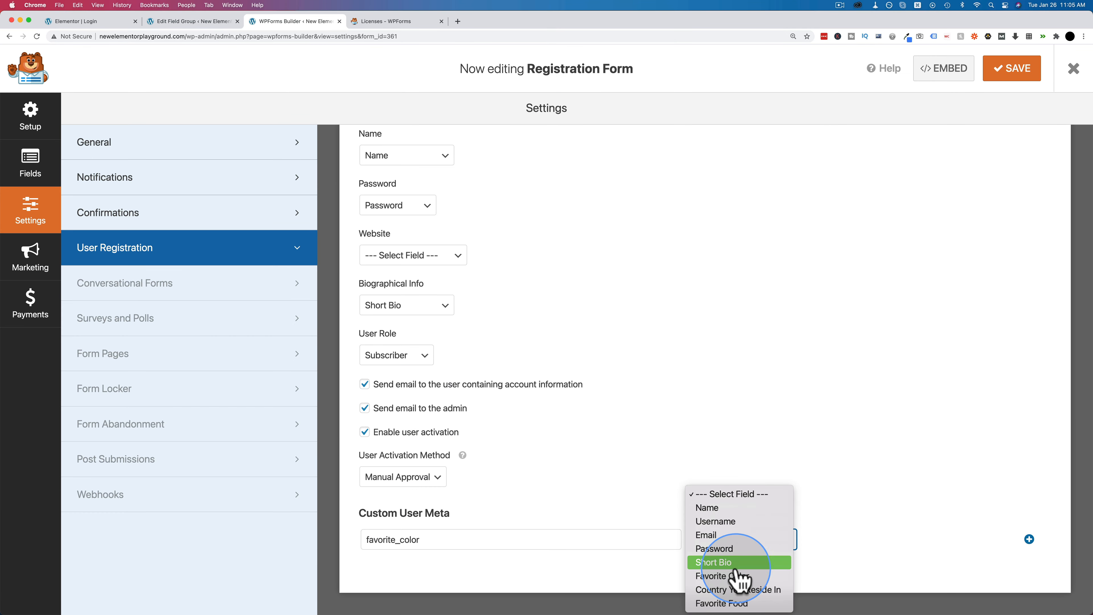
click(727, 576)
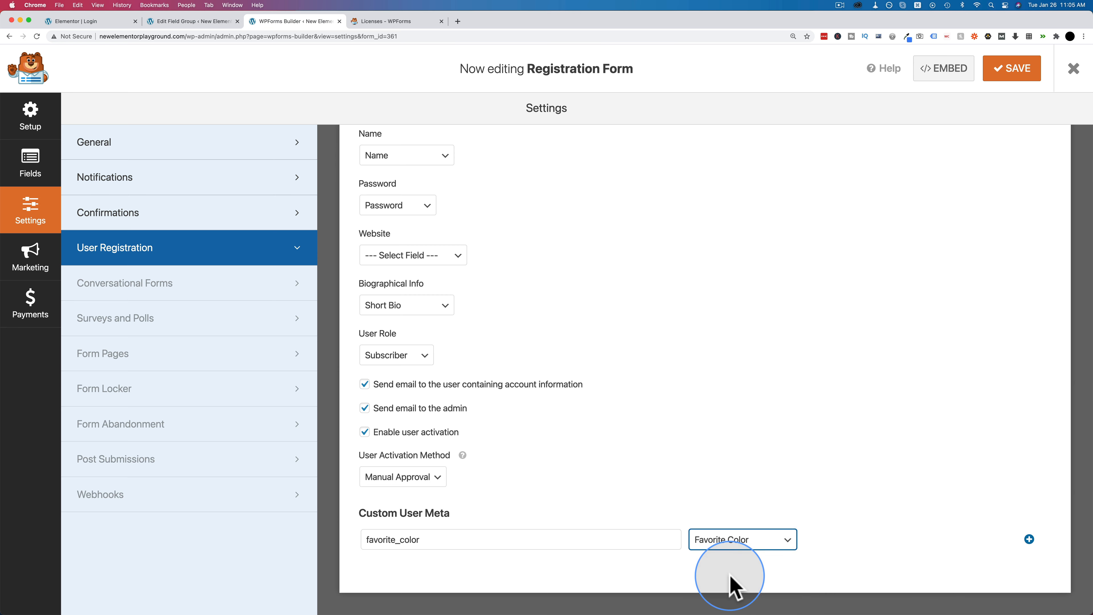
click(1030, 540)
scroll(646, 439, down, 1)
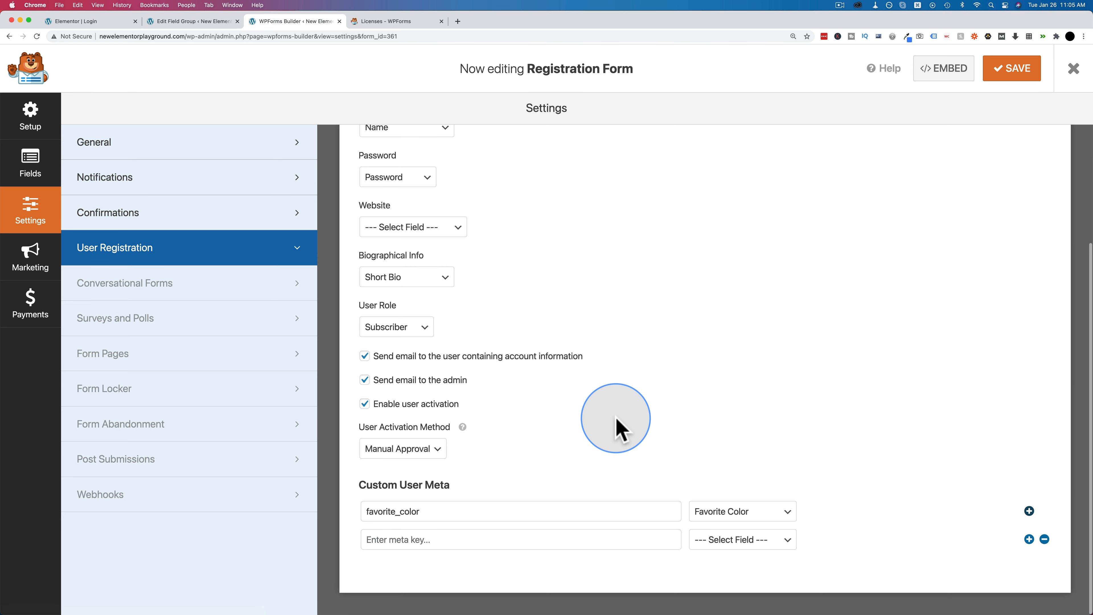
- Copy country and map it to the Country You Reside In field
click(196, 22)
right_click(524, 242)
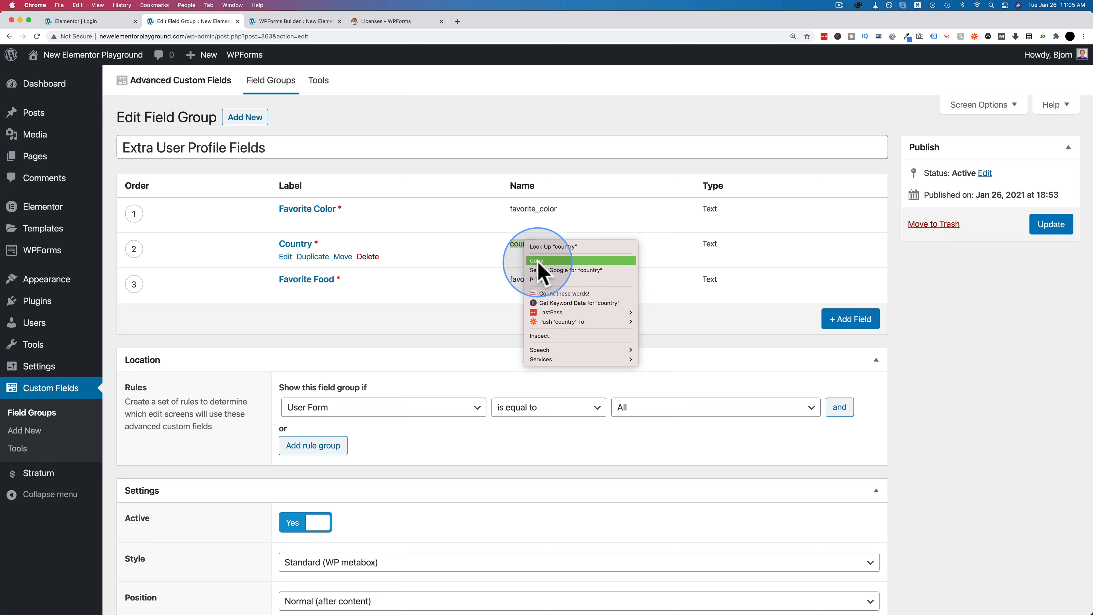
click(538, 261)
click(292, 22)
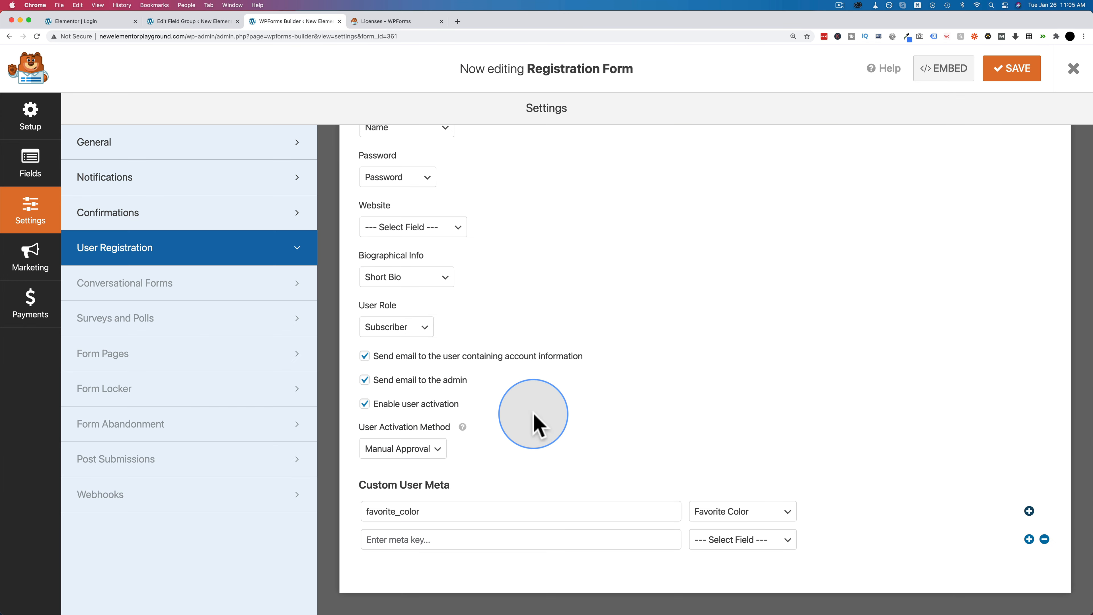
click(732, 540)
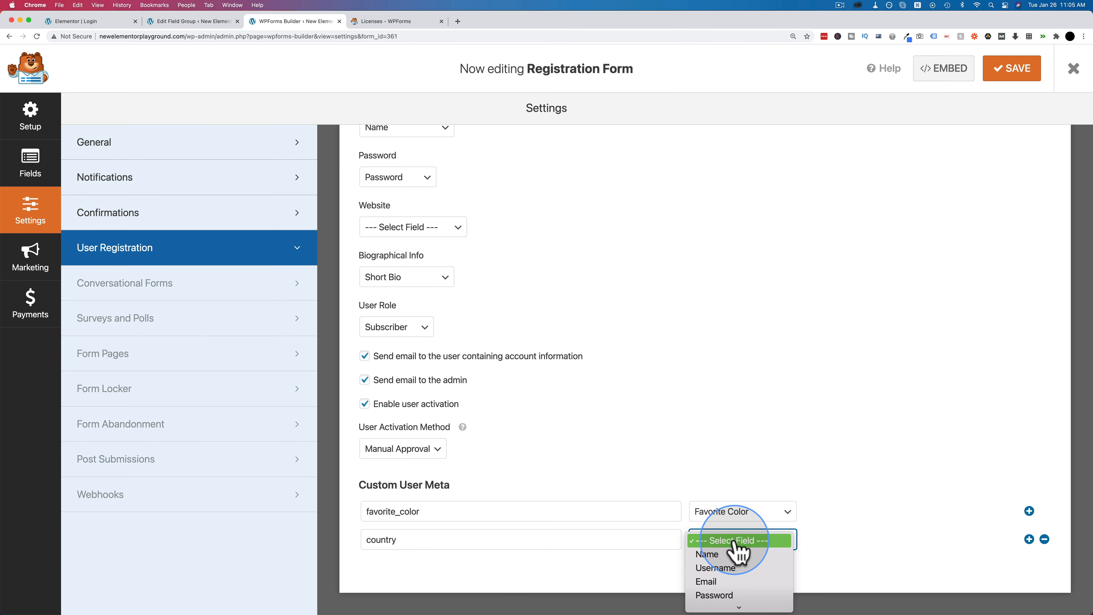
click(734, 589)
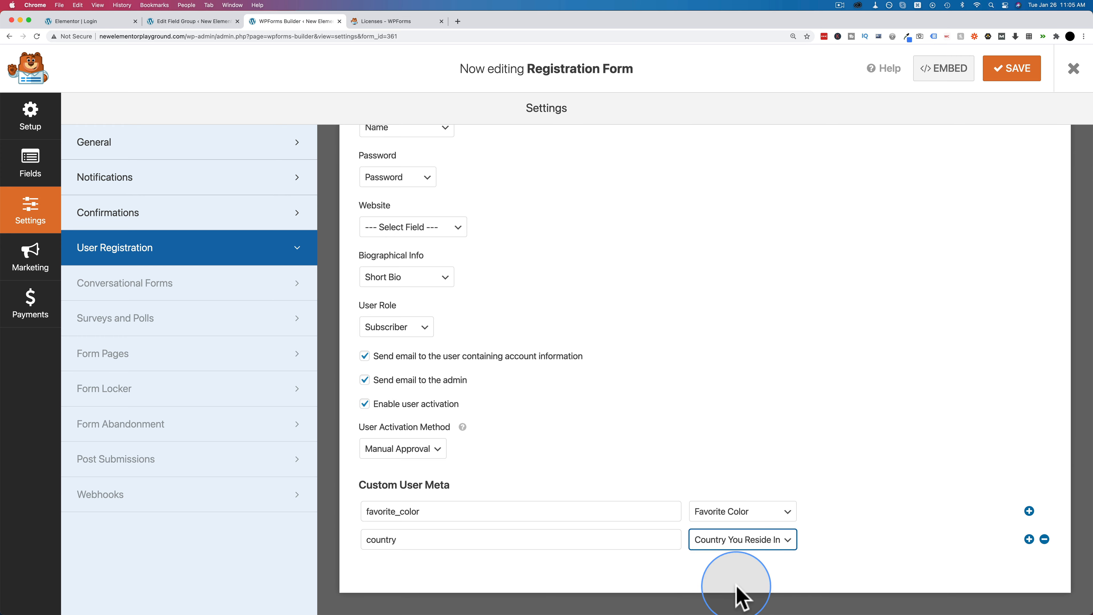
click(1029, 539)
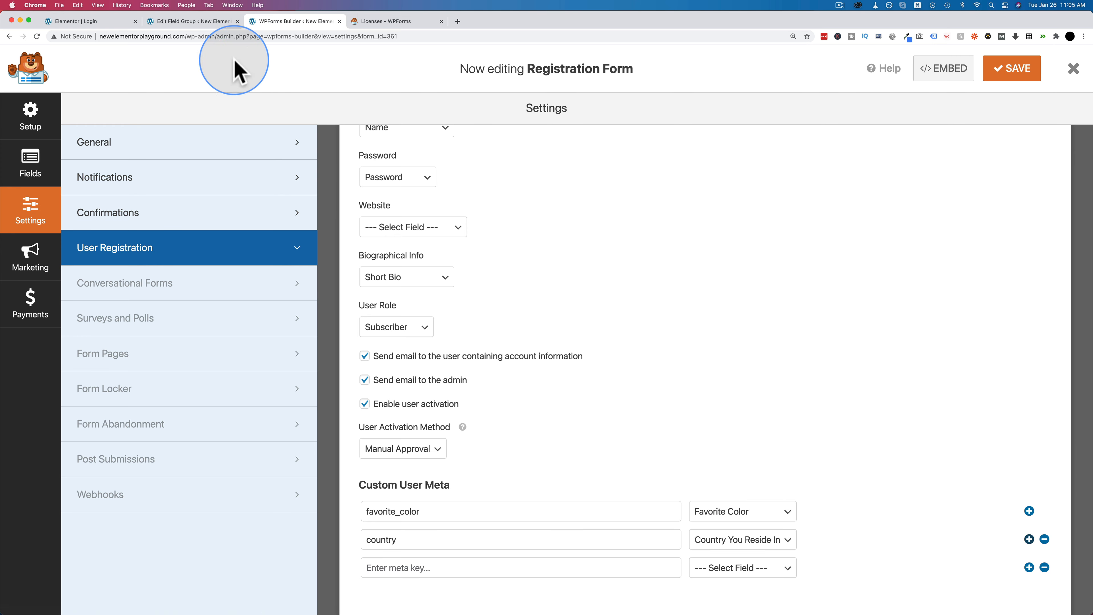
- Map favorite_food to the Favorite Food field, then save the form and close the builder
click(194, 21)
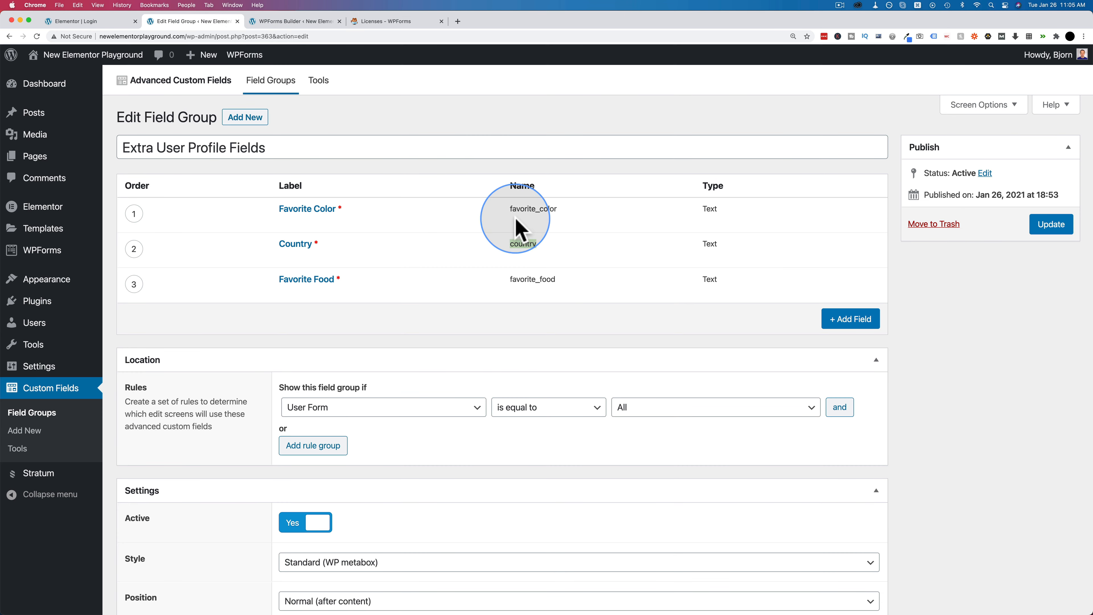
right_click(537, 280)
click(547, 299)
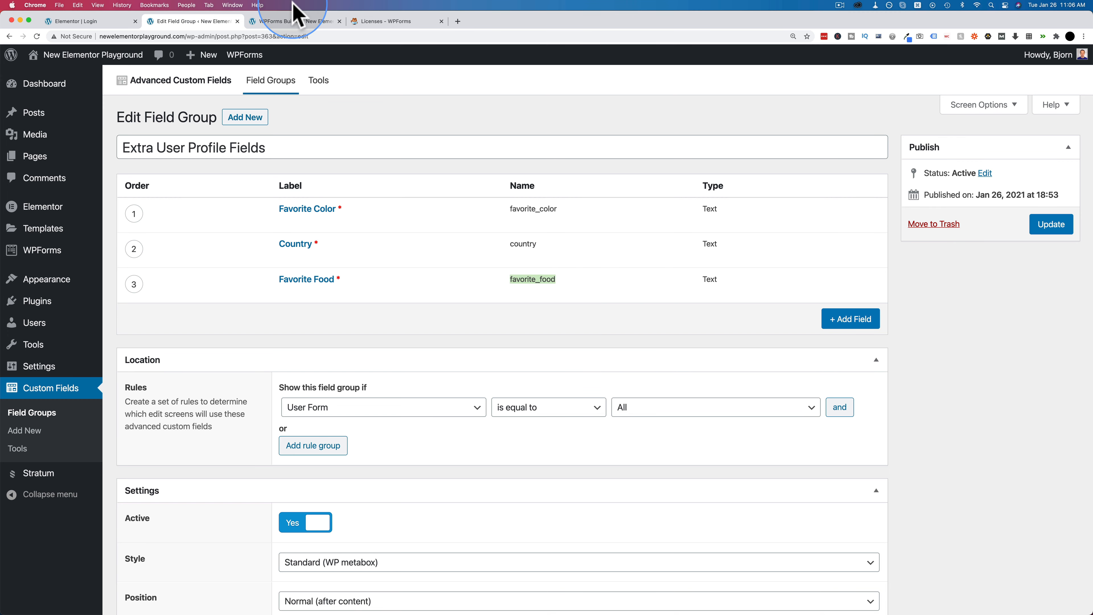
click(295, 21)
scroll(642, 506, down, 1)
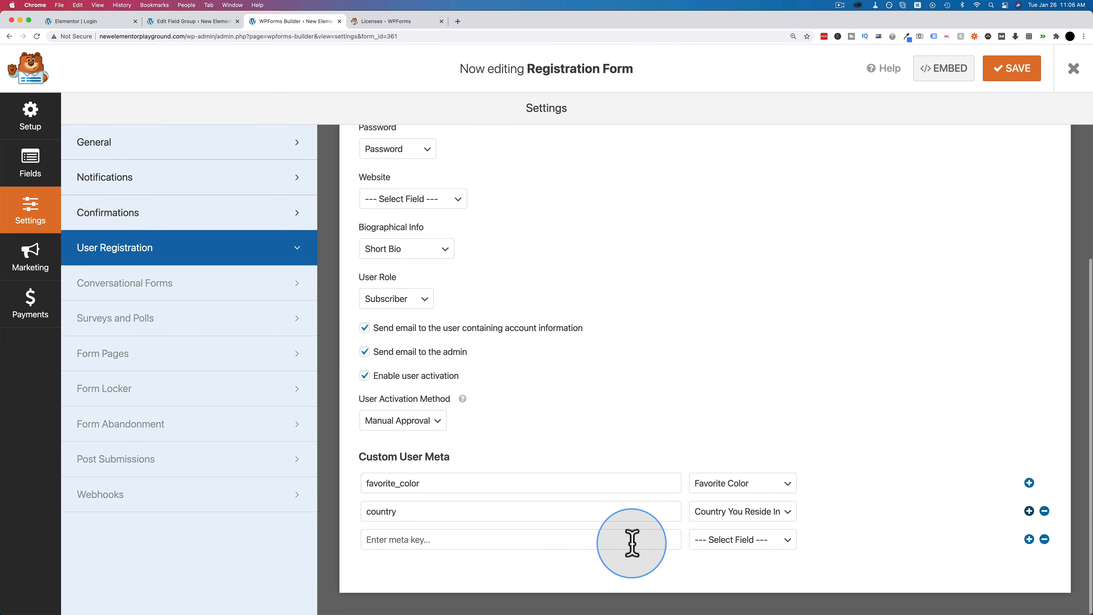
click(725, 543)
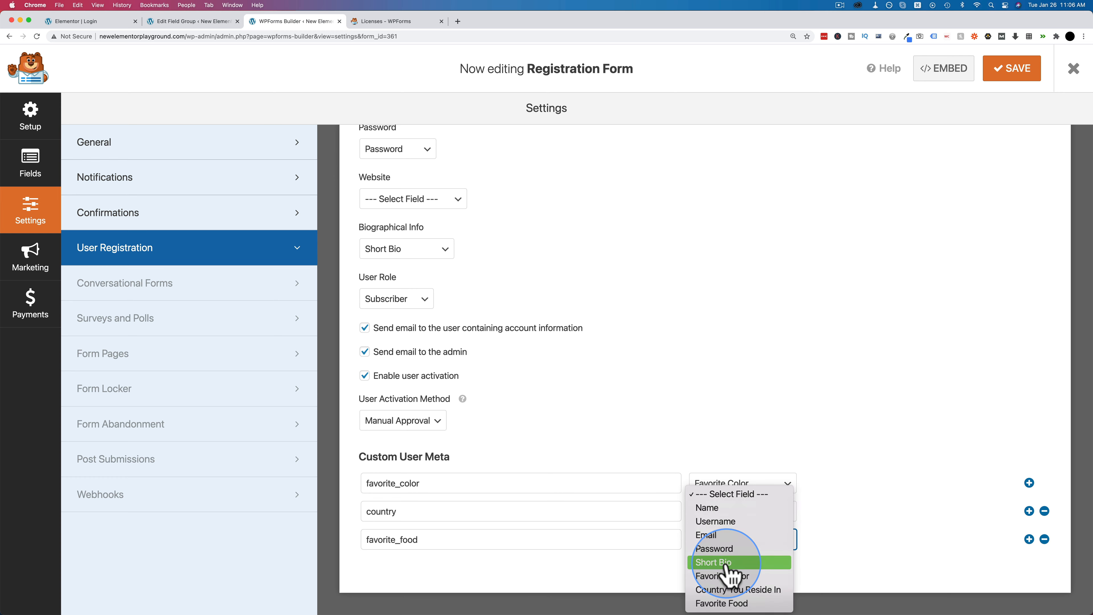
click(734, 603)
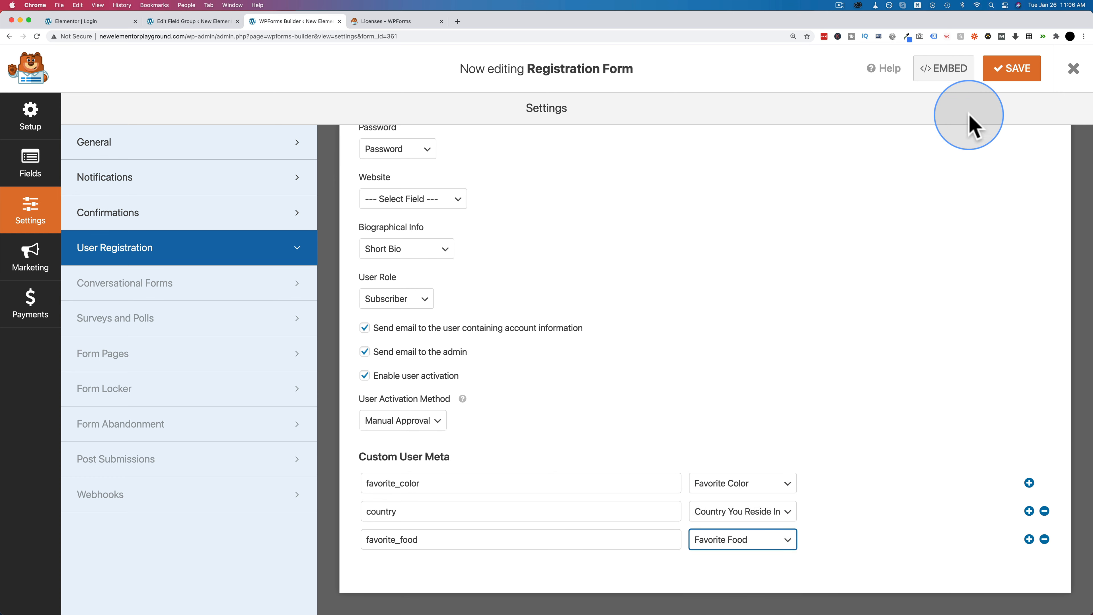
click(1007, 81)
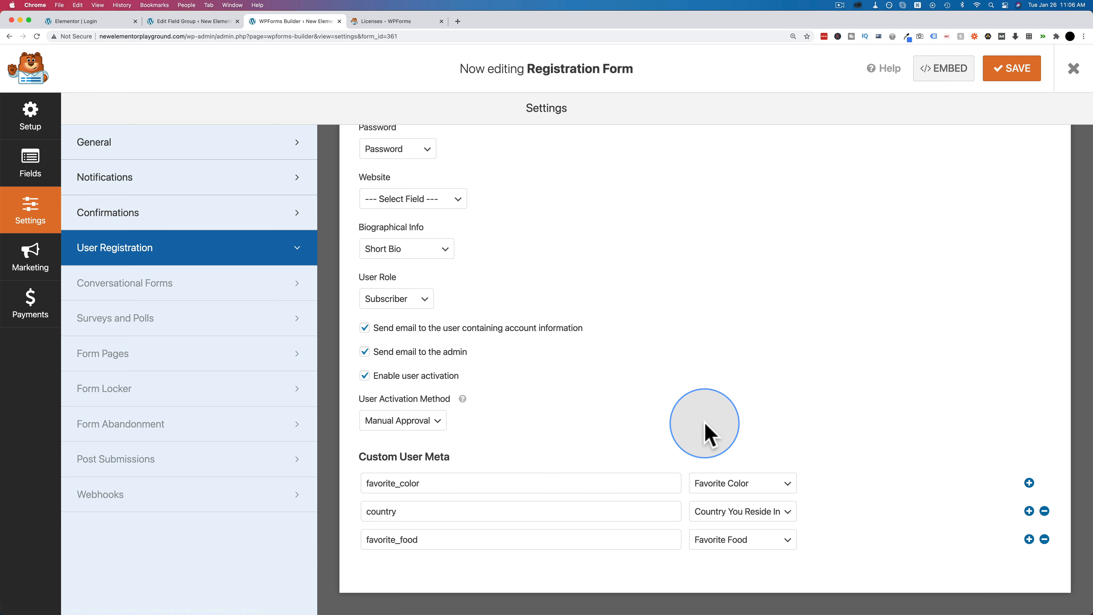
click(1074, 77)
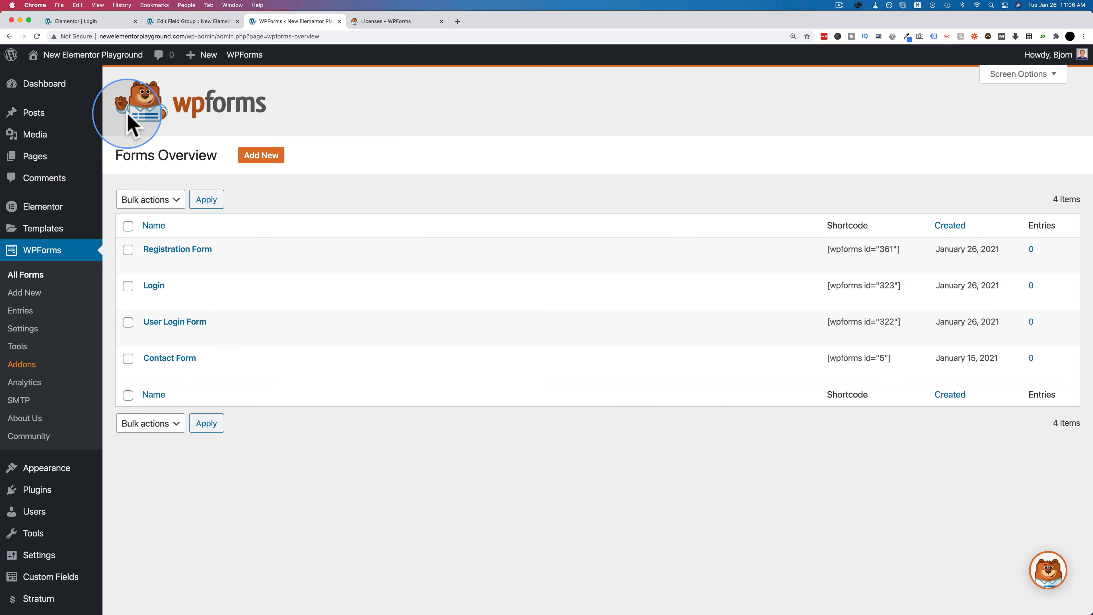
- Add a new page titled 'registration page' and load it in Elementor
mouse_move(34, 163)
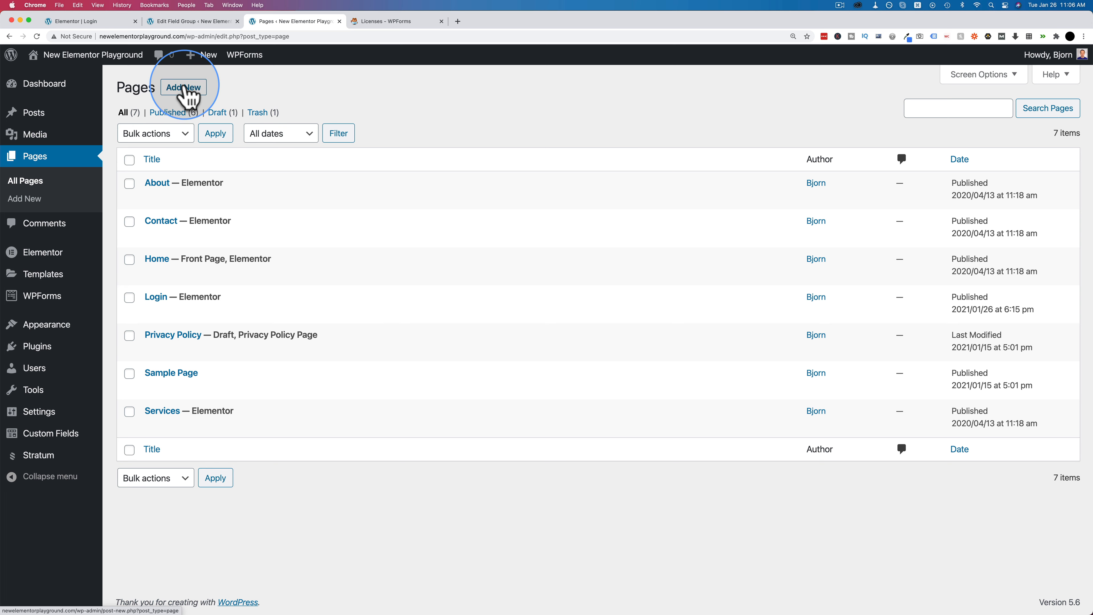
click(203, 171)
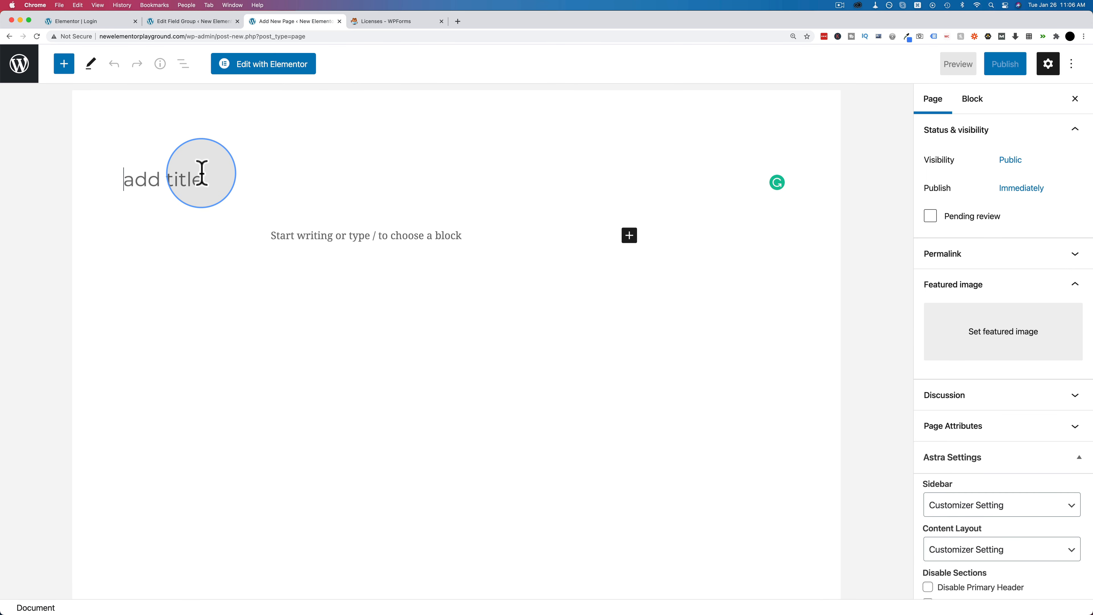
text(registration page)
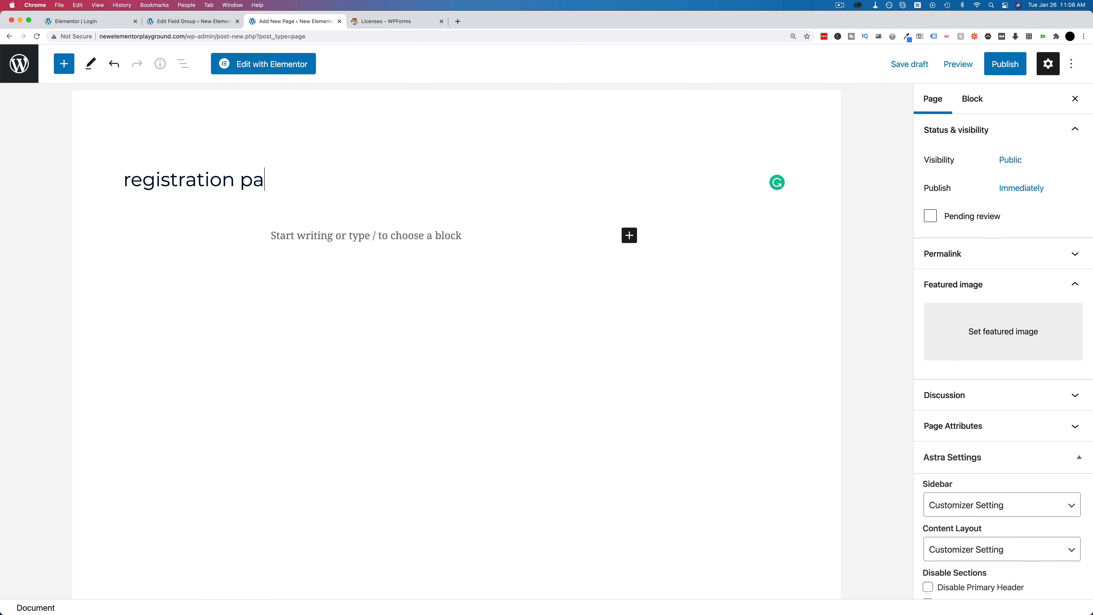
click(291, 69)
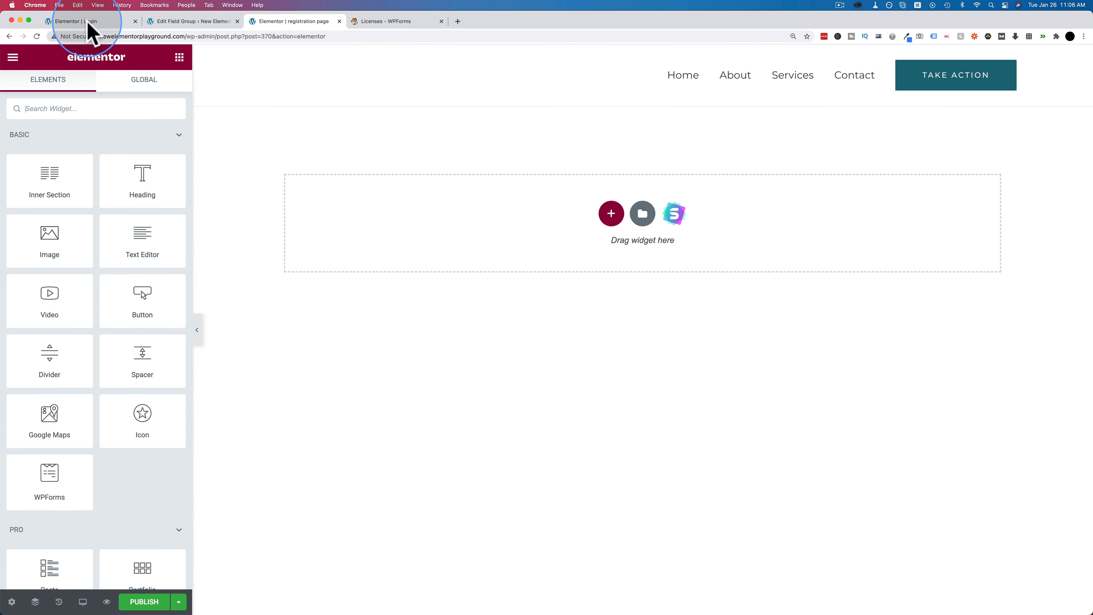
- Copy the login page's mountain section and paste it into the registration page
click(88, 22)
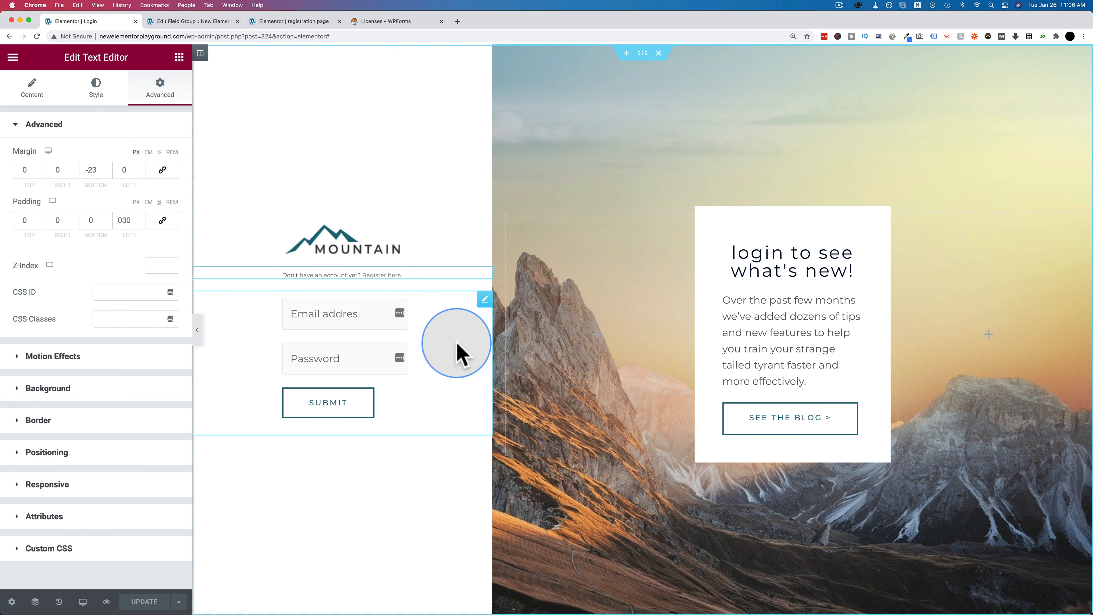
right_click(645, 55)
click(670, 110)
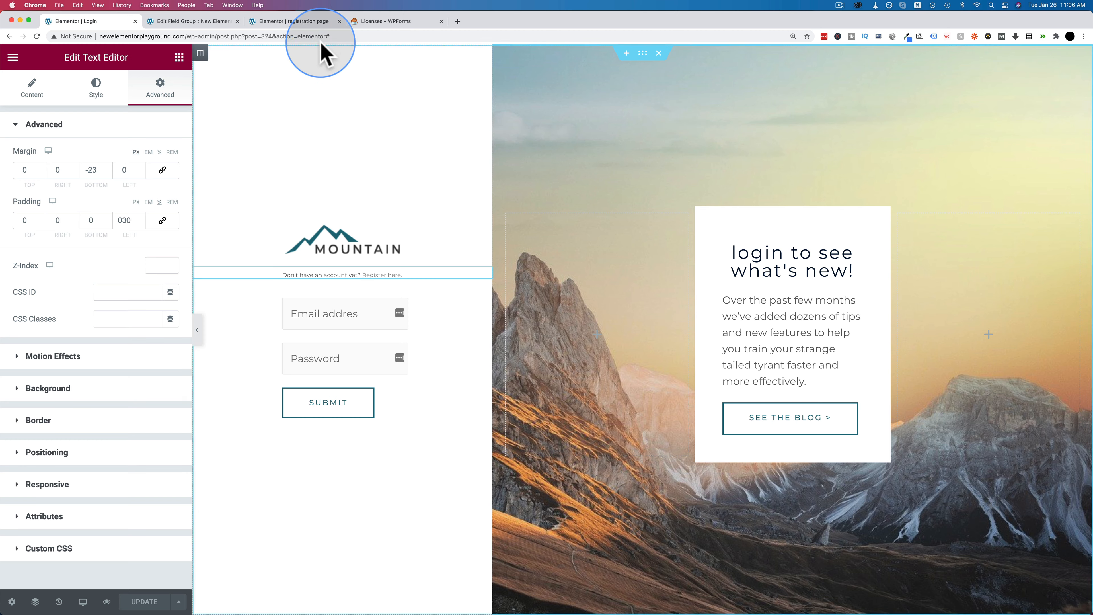
click(300, 23)
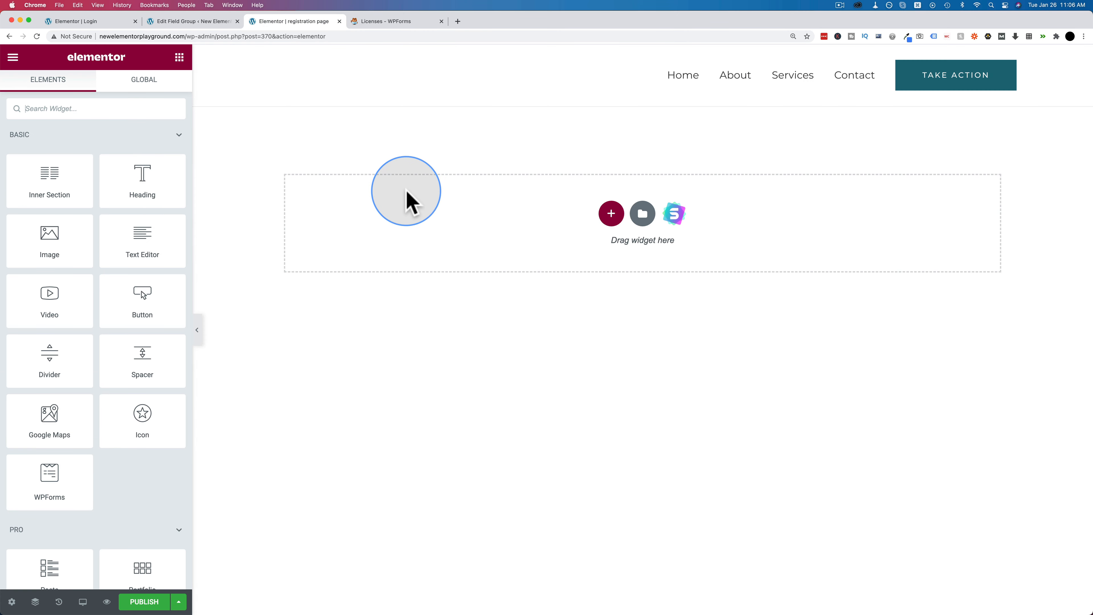
click(447, 205)
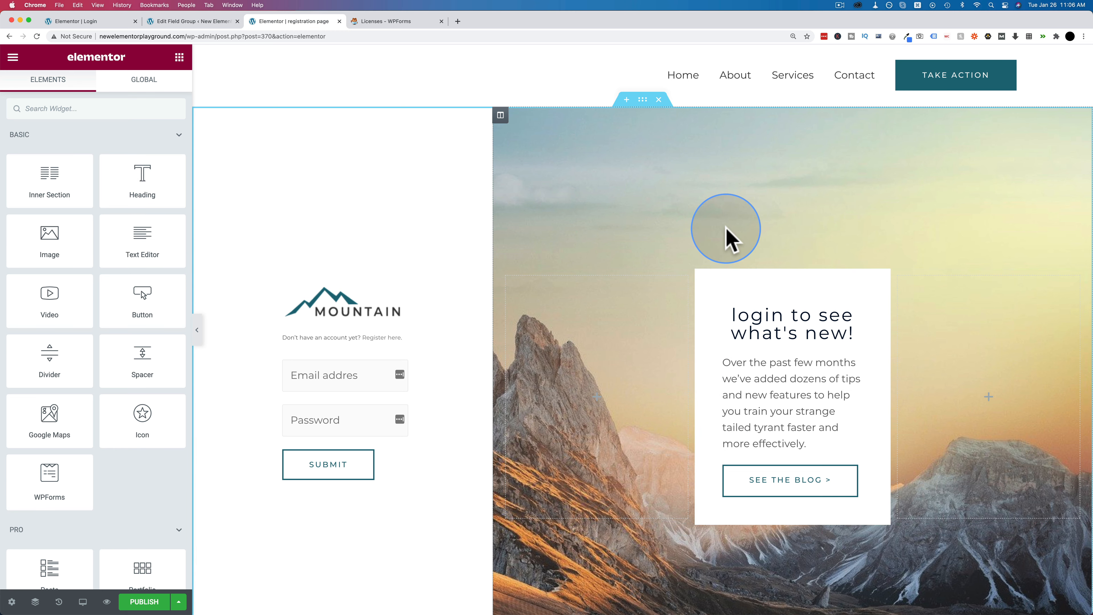
- Set the registration page layout to Elementor Canvas
click(11, 602)
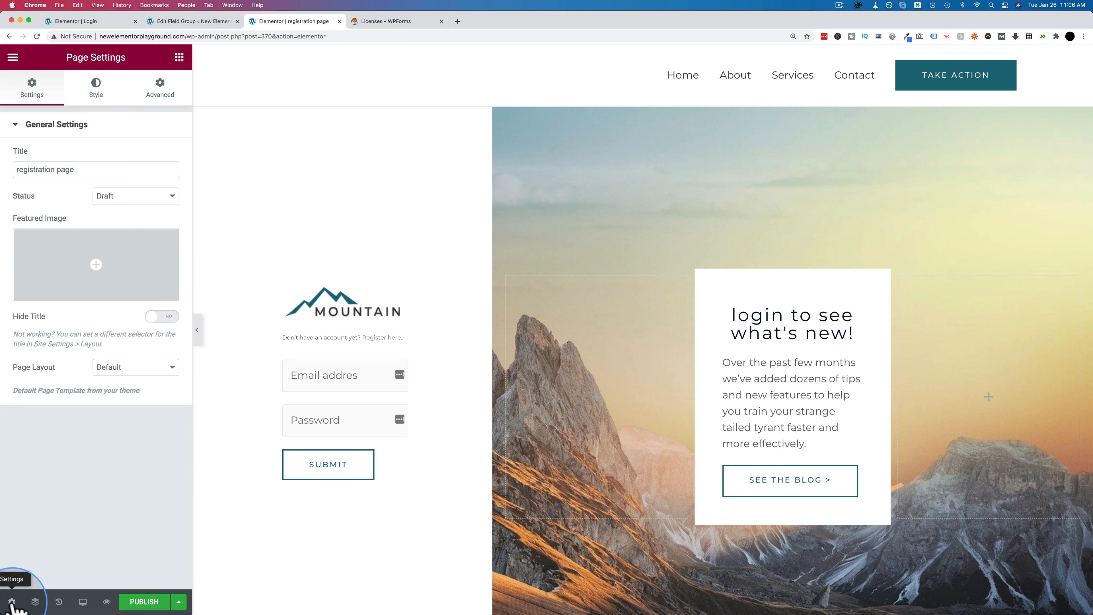
click(133, 369)
click(131, 379)
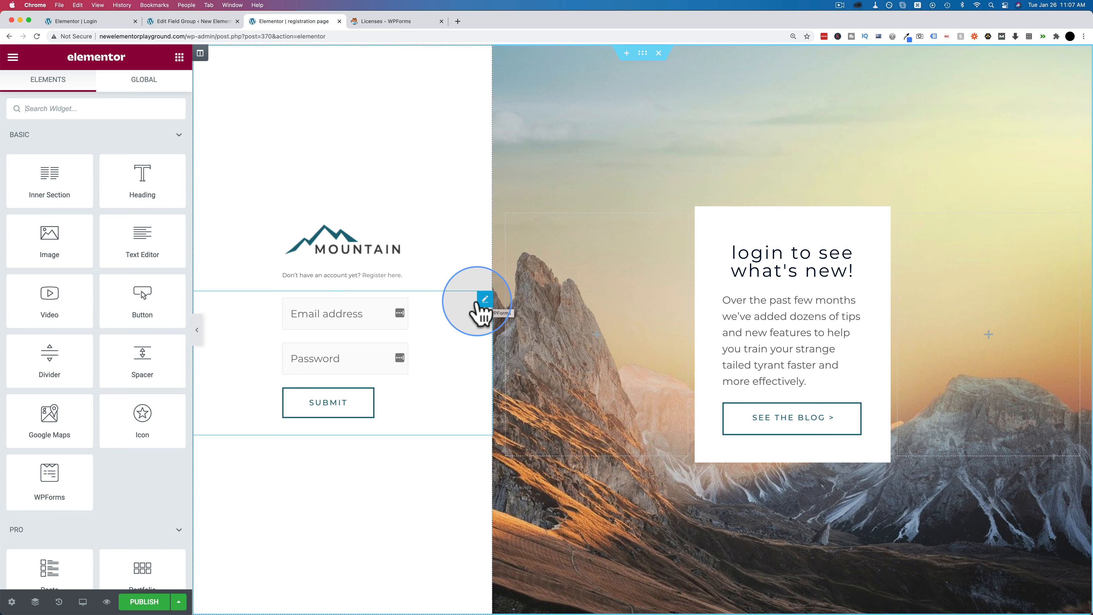
- Delete the login form column and set the card column width to 50
right_click(202, 55)
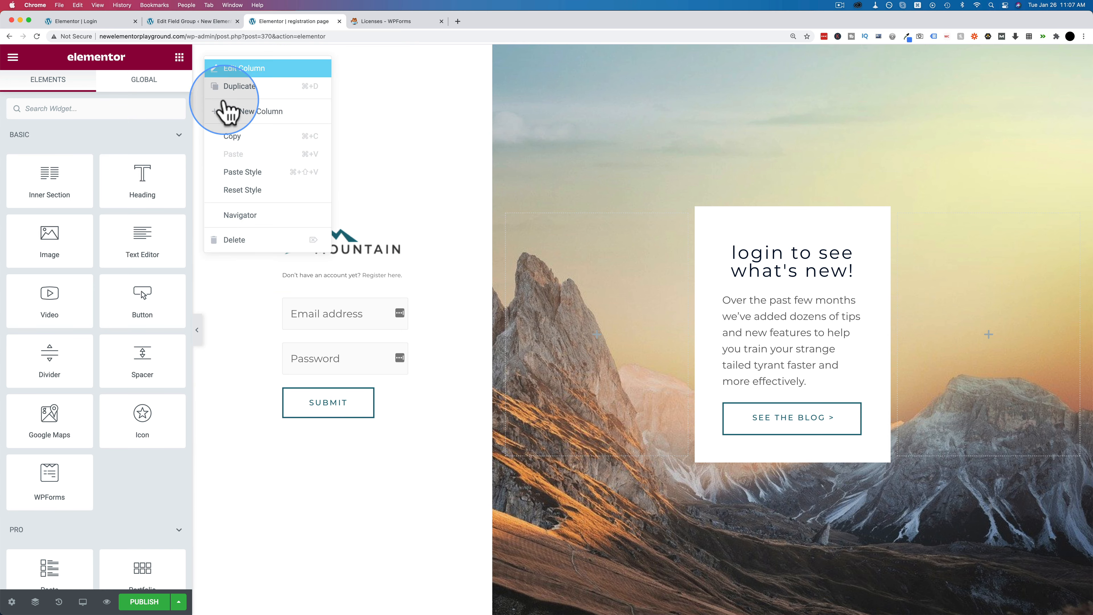
click(254, 236)
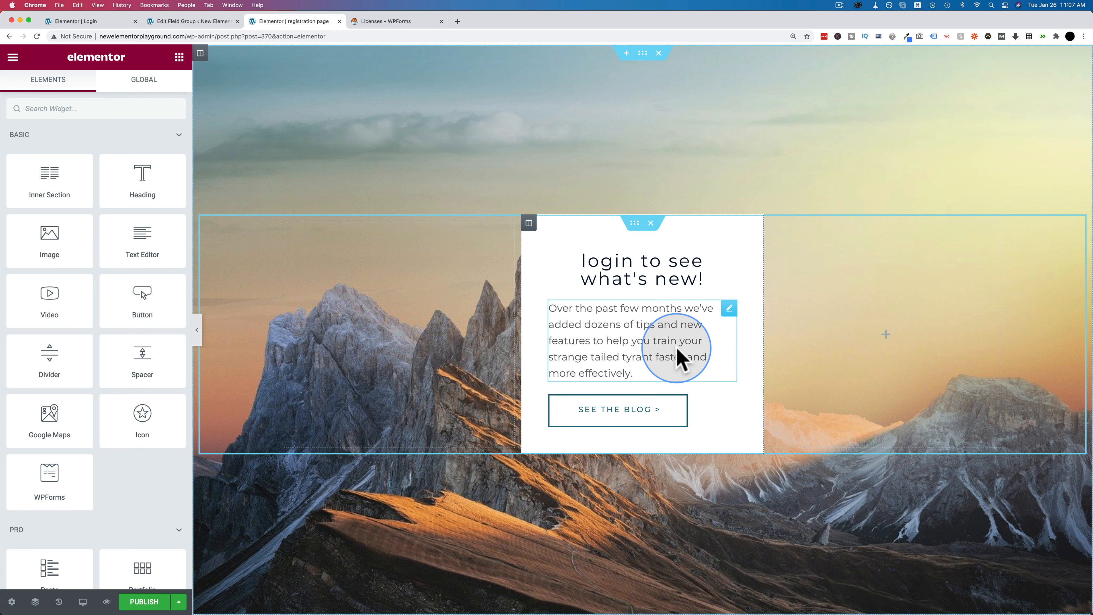
click(522, 287)
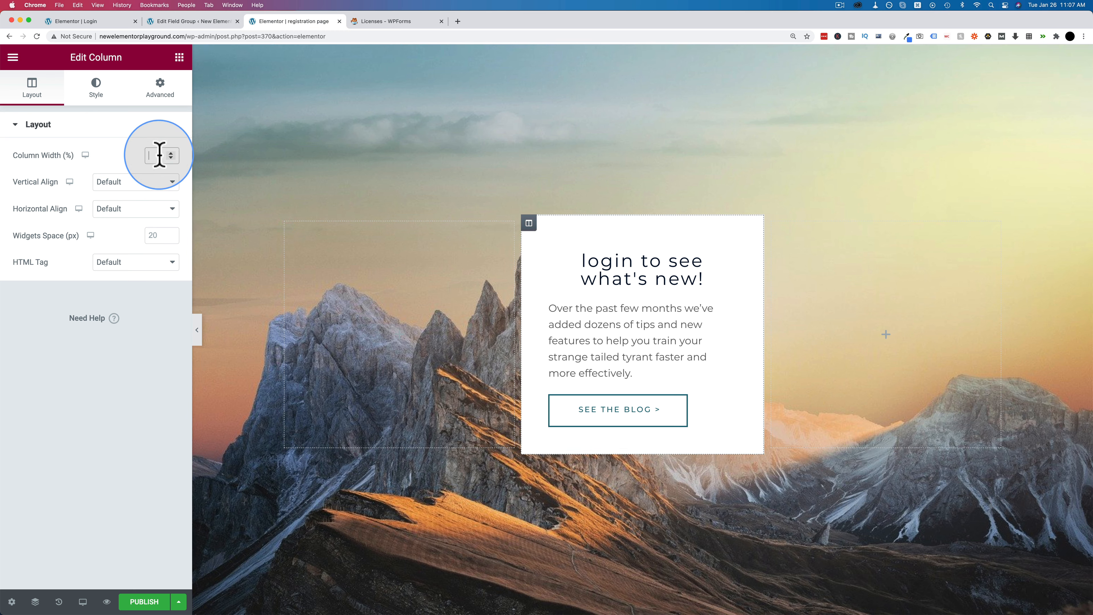
text(50)
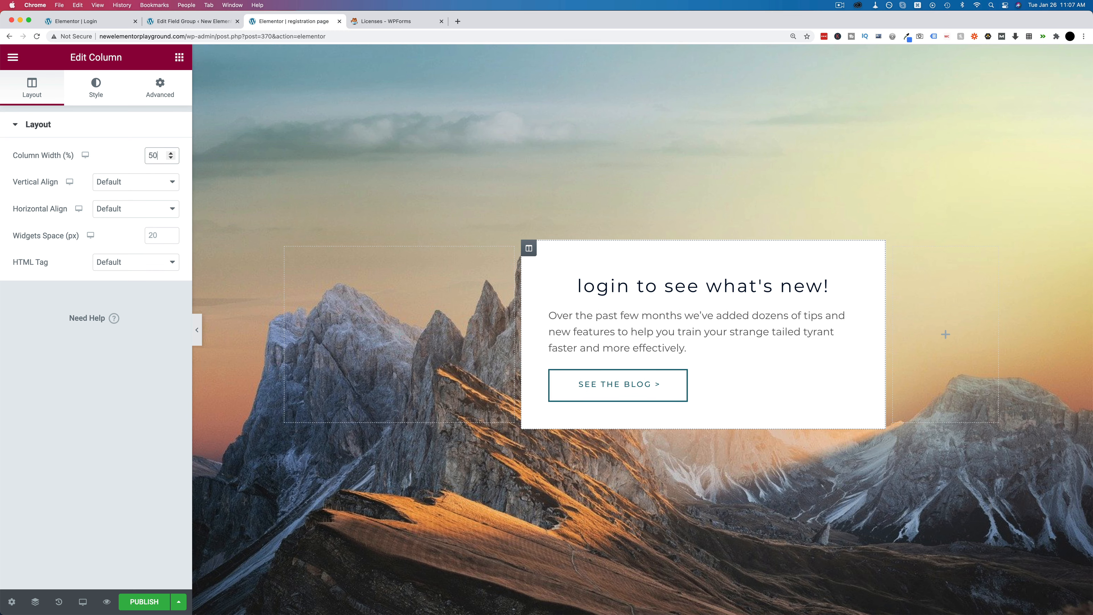
click(314, 254)
- Set both empty side columns to width 25, then recheck the card column's width
click(284, 254)
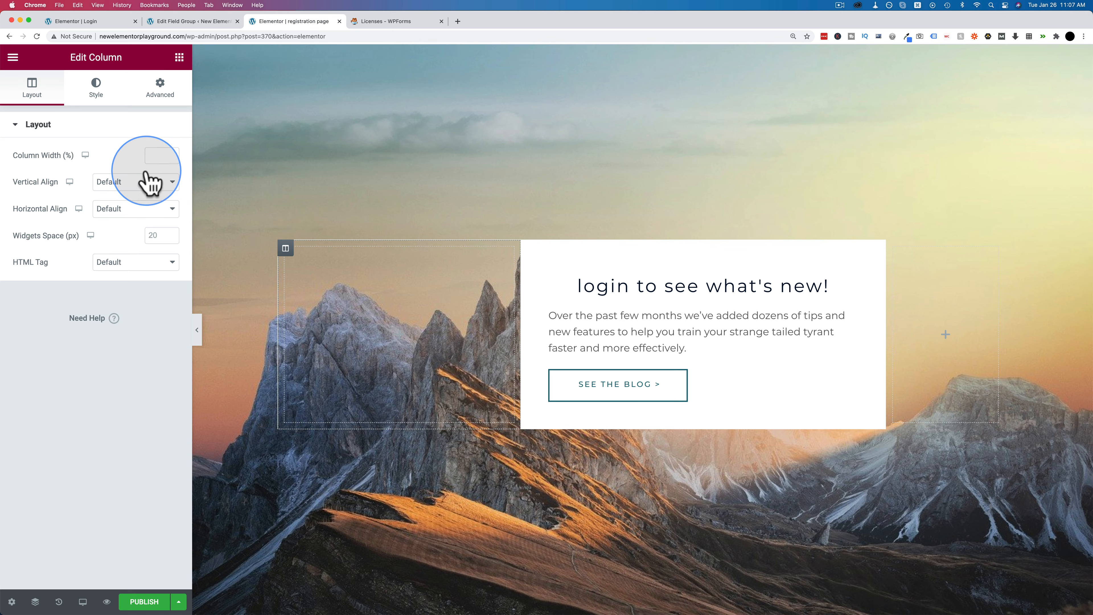
text(25)
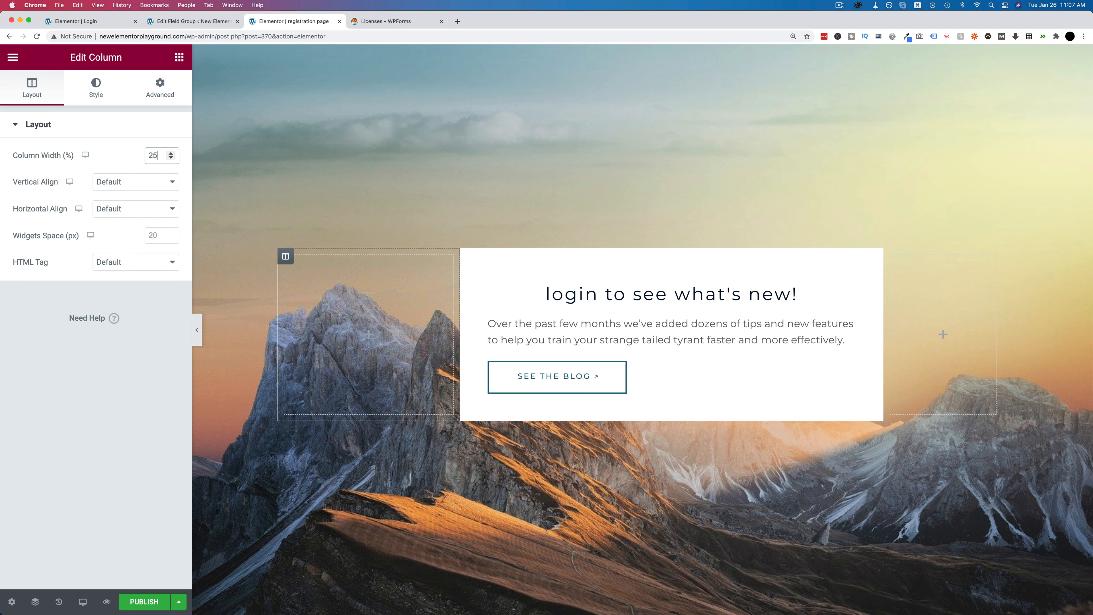
click(916, 361)
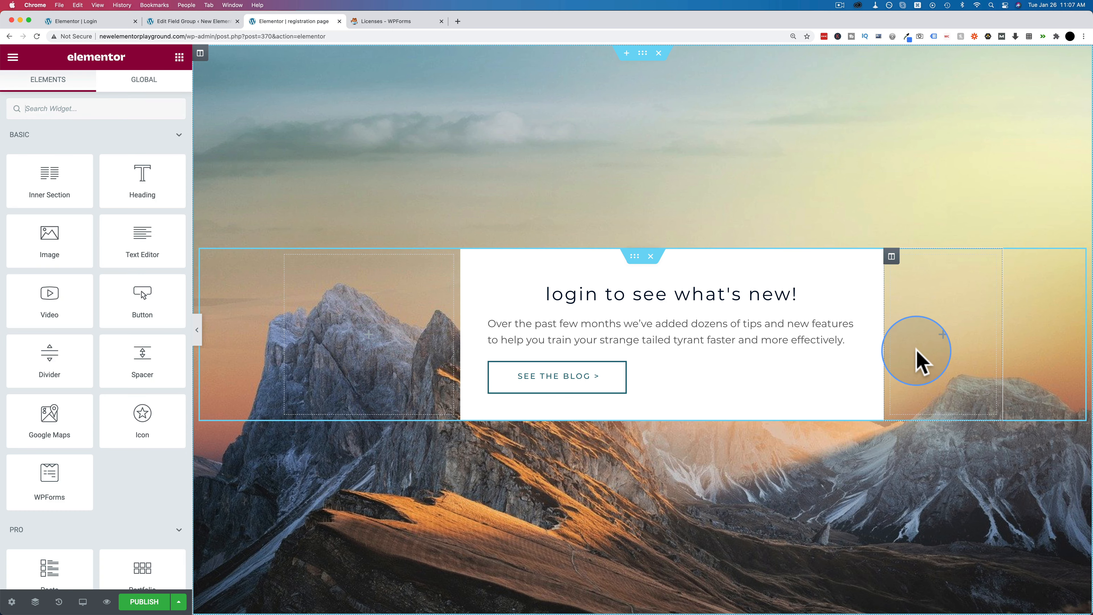
click(891, 257)
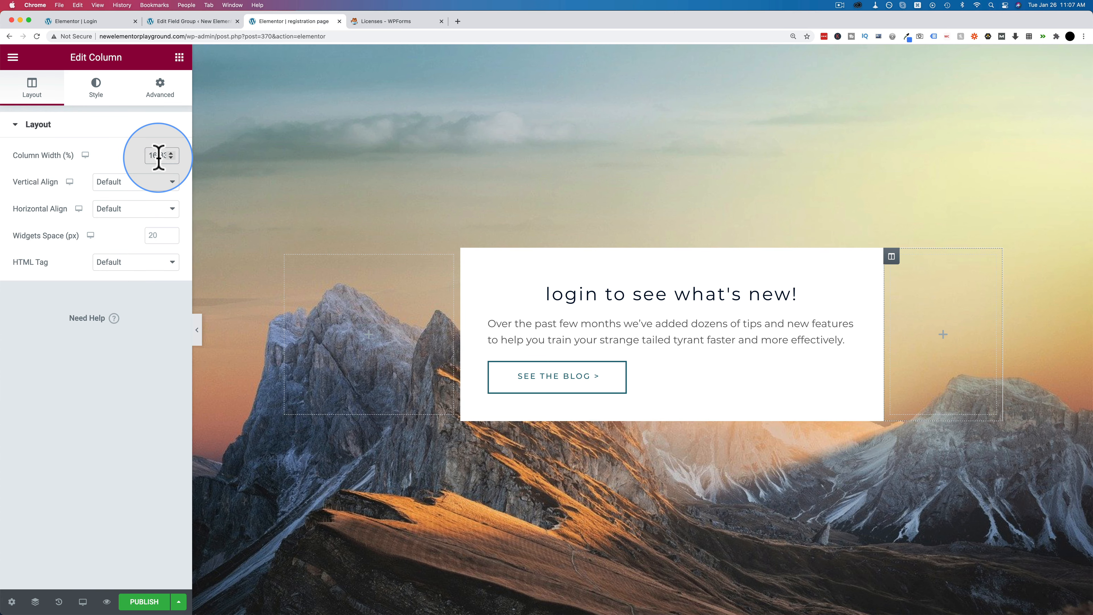
text(25)
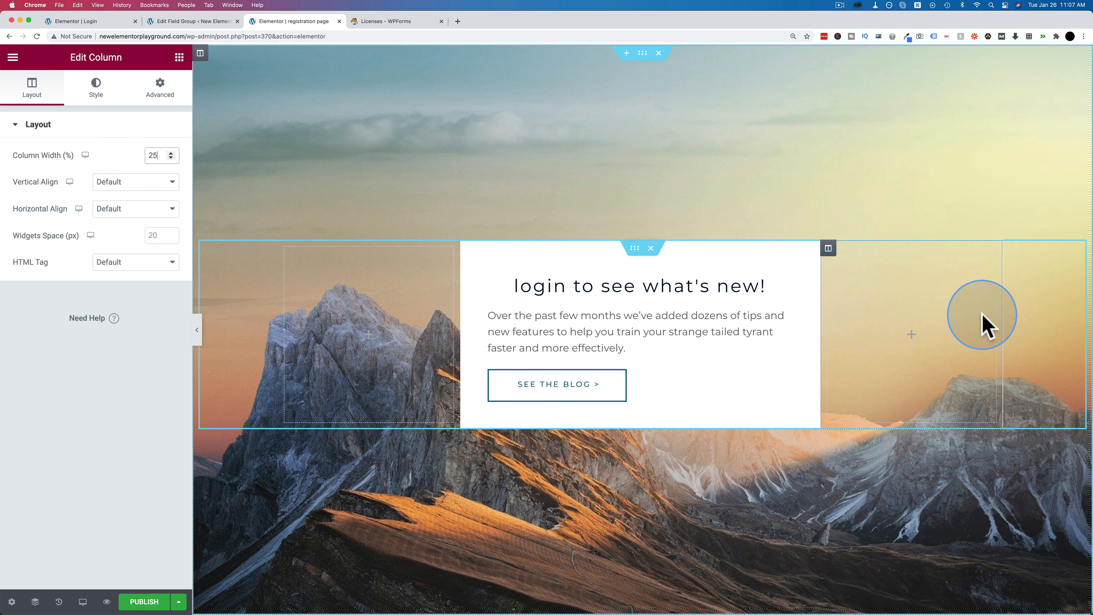
click(568, 286)
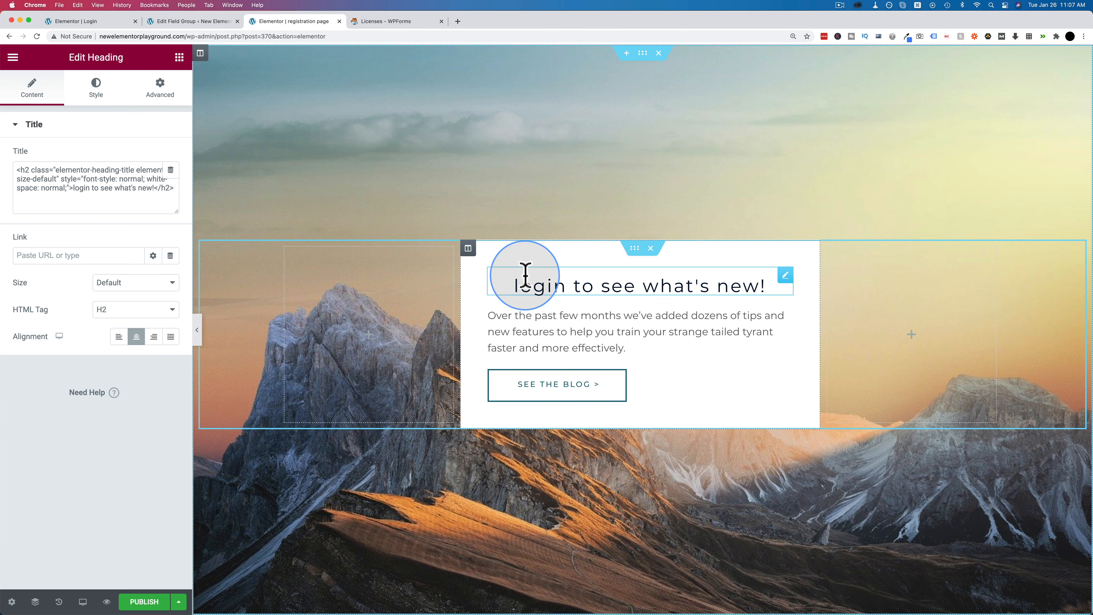
click(469, 248)
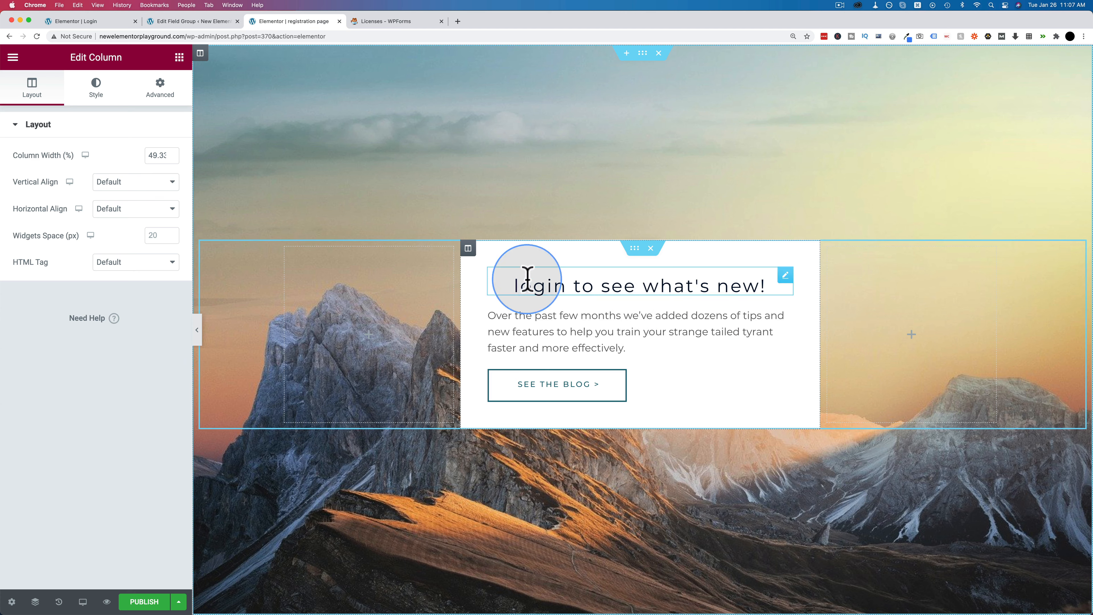
click(179, 58)
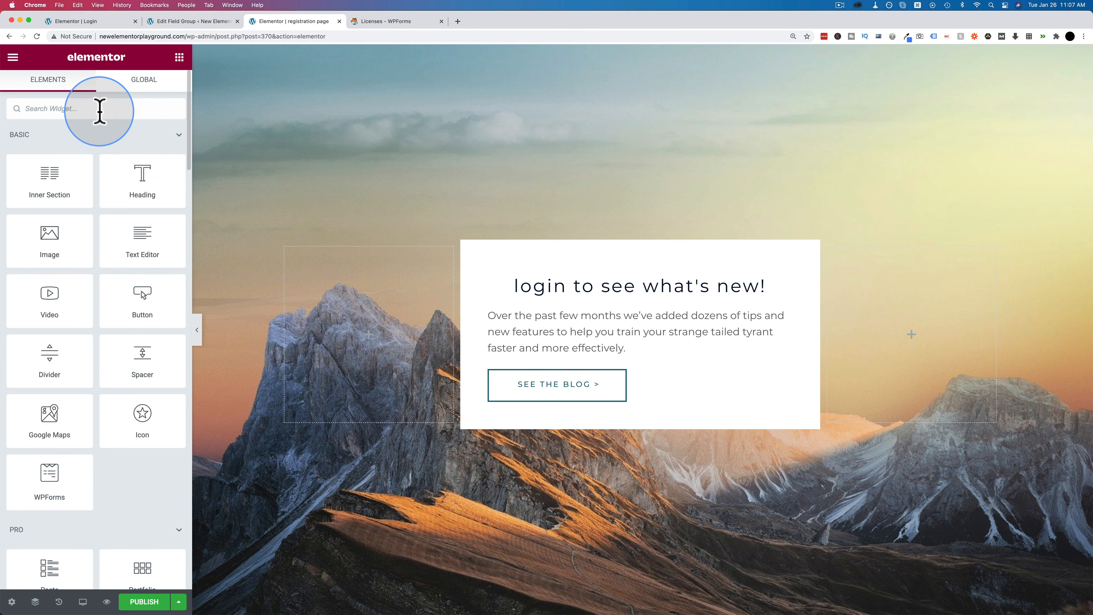
- Place a WPForms widget above the card heading and choose the Registration Form
text(form)
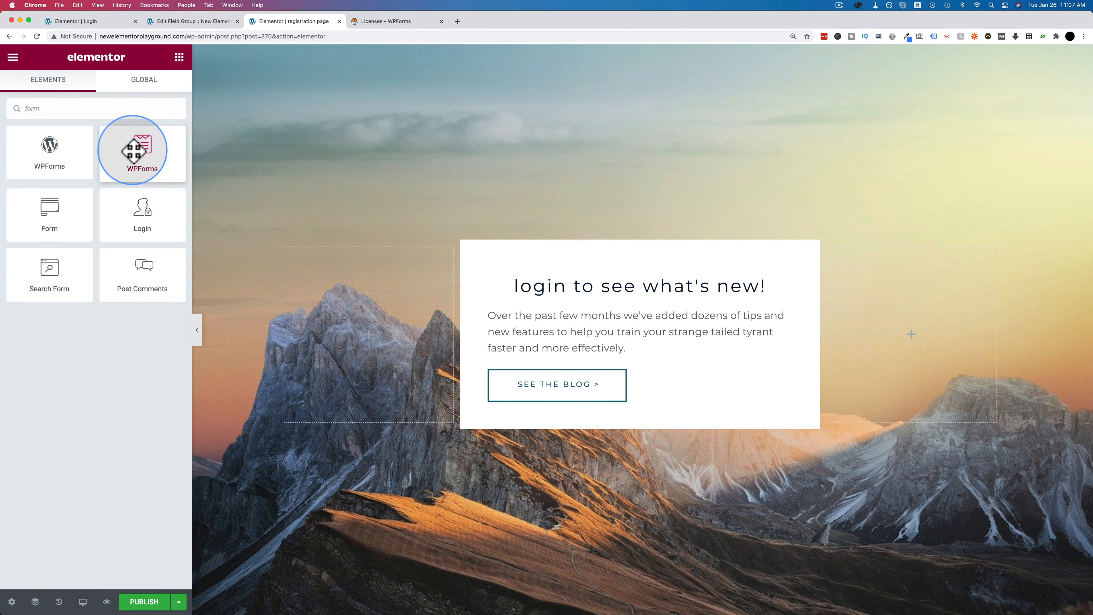
drag(133, 150, 556, 276)
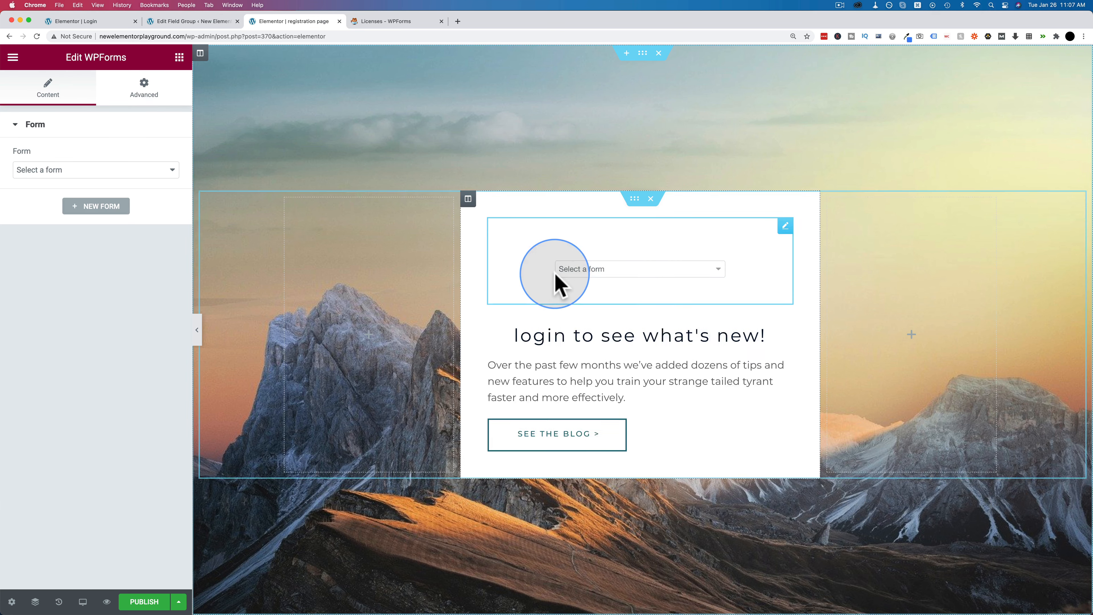
click(638, 289)
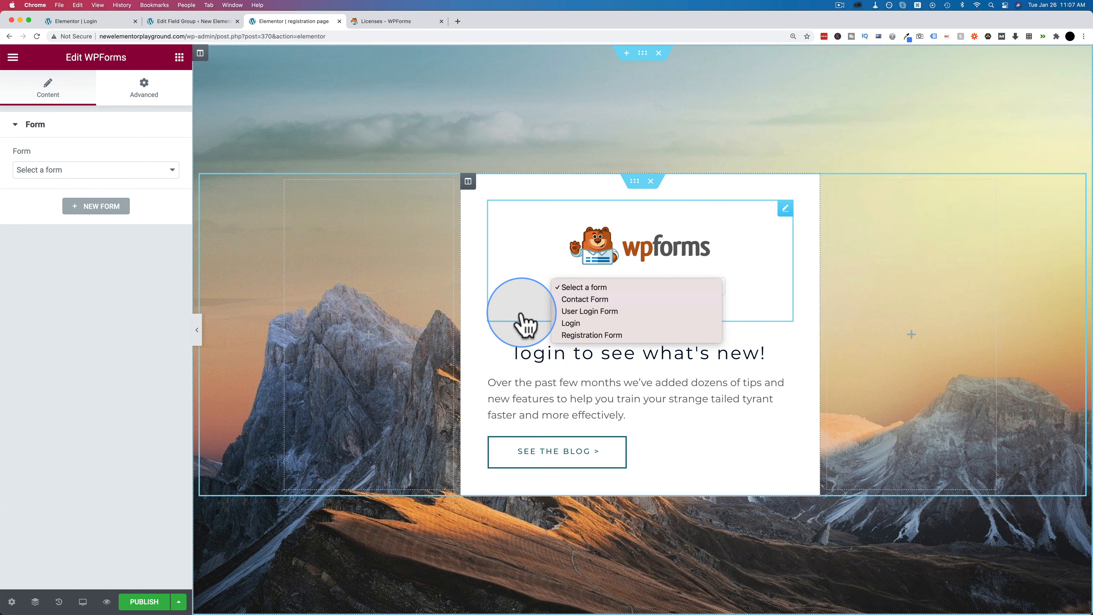
click(592, 336)
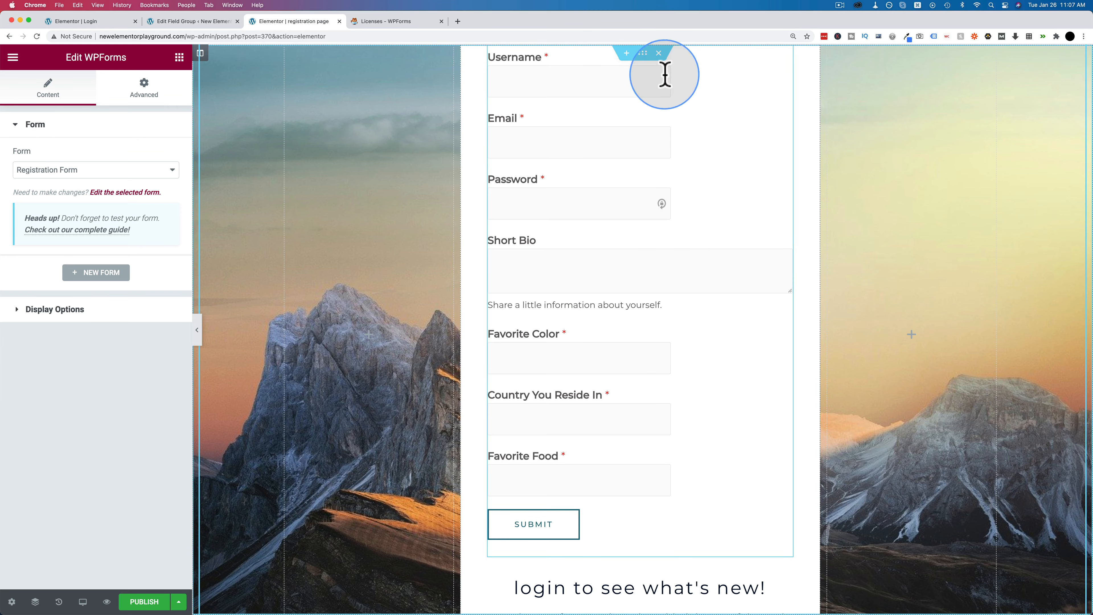
scroll(559, 525, down, 5)
- Delete the card heading, the description paragraph and the See the Blog button
right_click(781, 447)
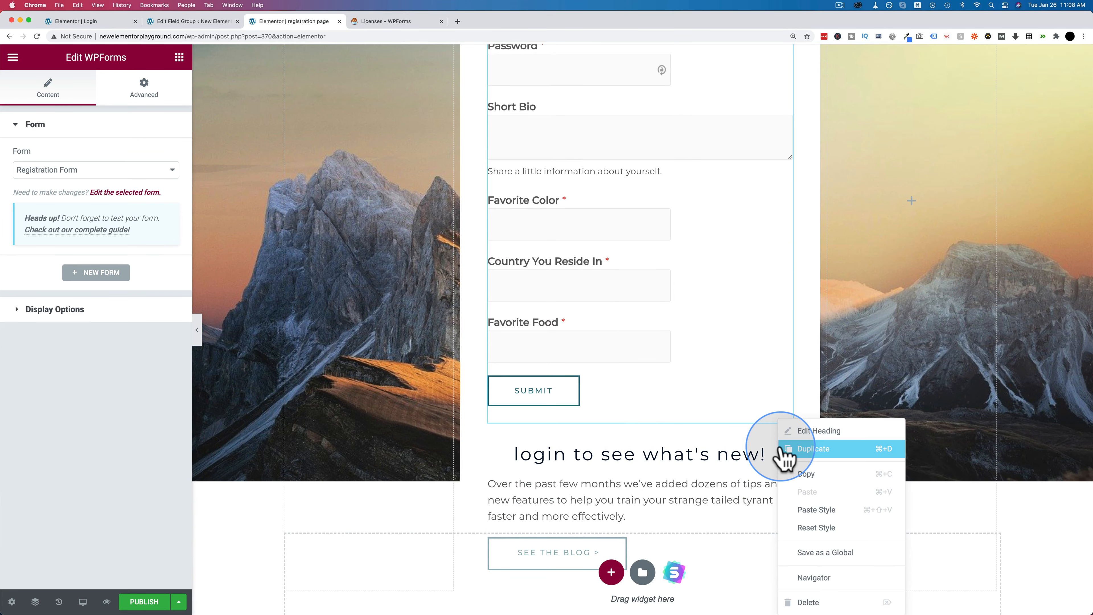
click(785, 448)
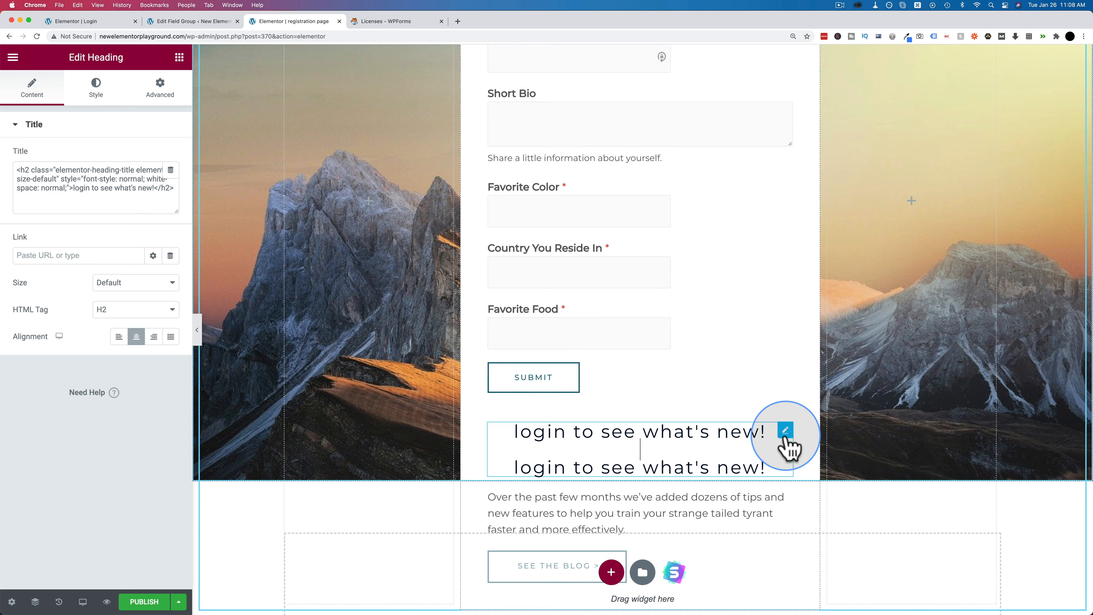
right_click(785, 443)
click(820, 598)
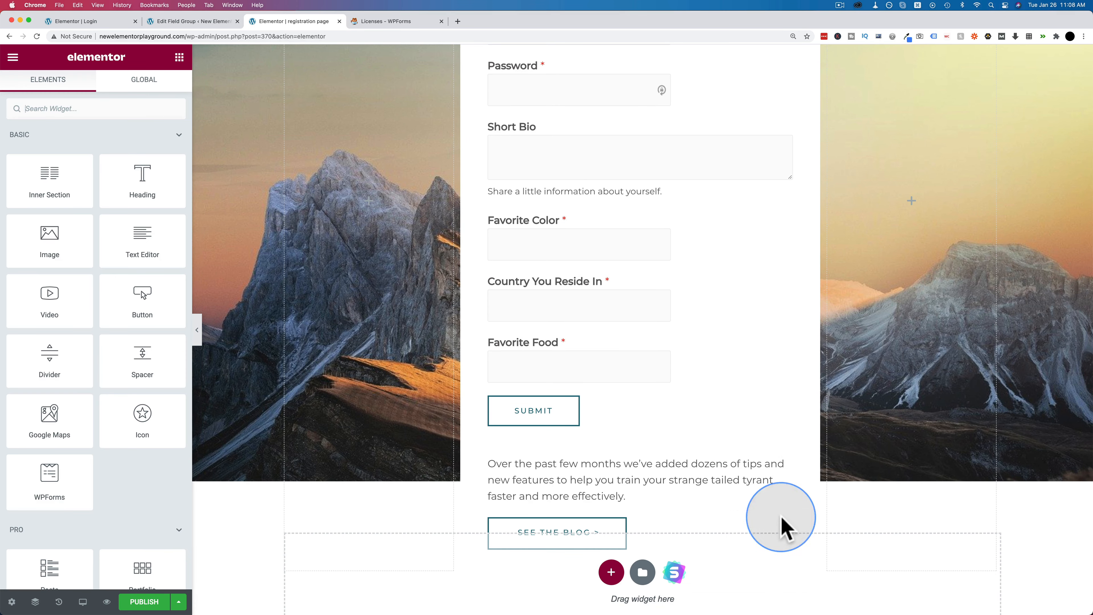
right_click(786, 462)
click(812, 592)
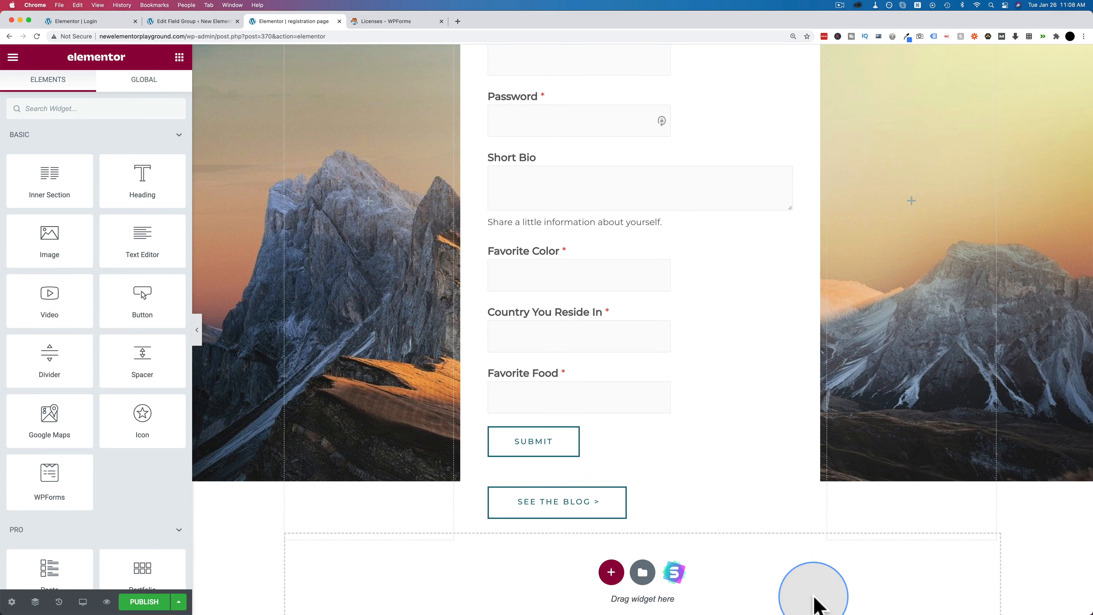
right_click(787, 500)
click(813, 592)
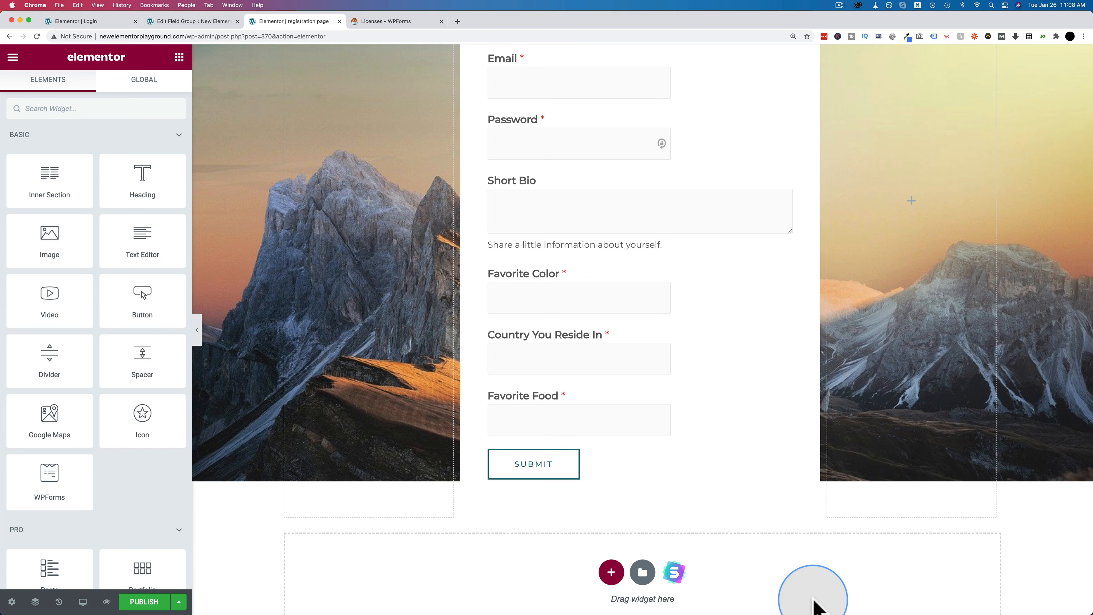
- Add a new Heading widget to the card above the registration form
scroll(708, 301, up, 5)
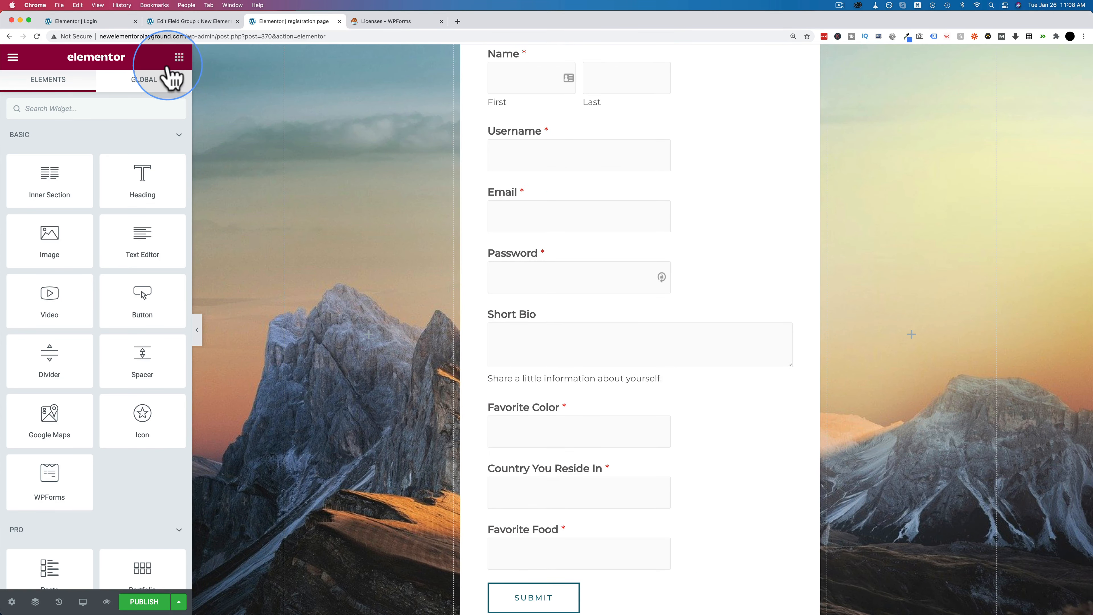
drag(139, 176, 533, 66)
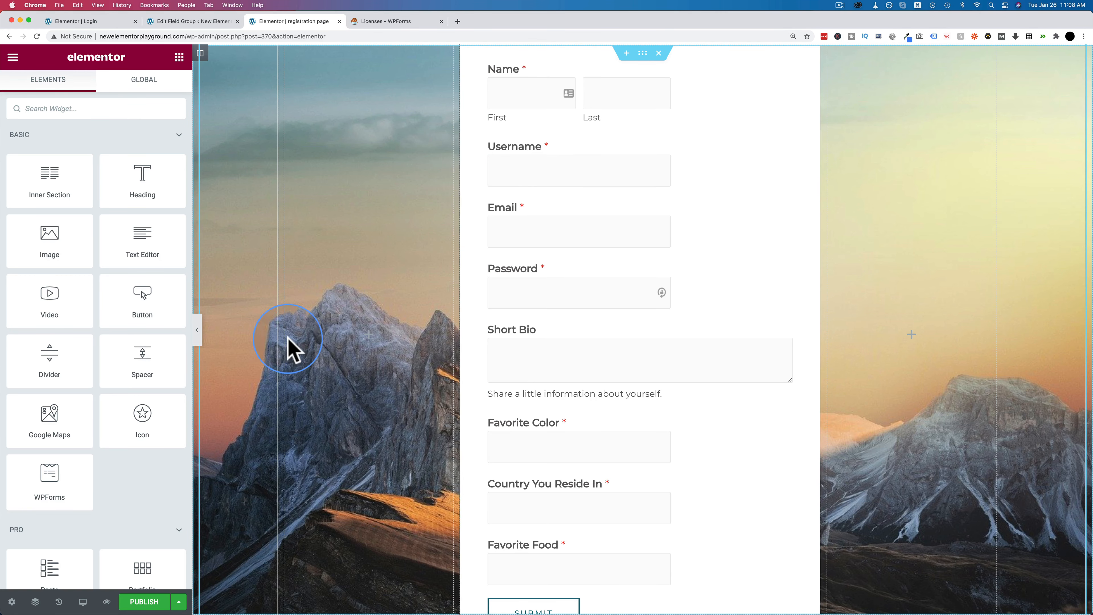
scroll(288, 349, down, 5)
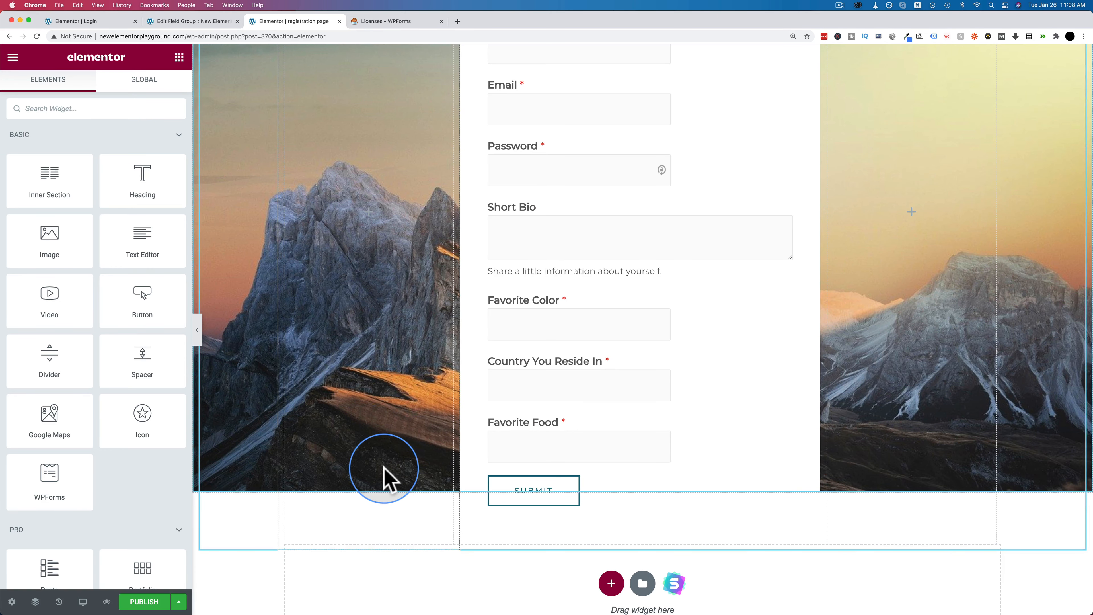
scroll(383, 479, up, 5)
scroll(599, 382, down, 2)
scroll(600, 382, down, 5)
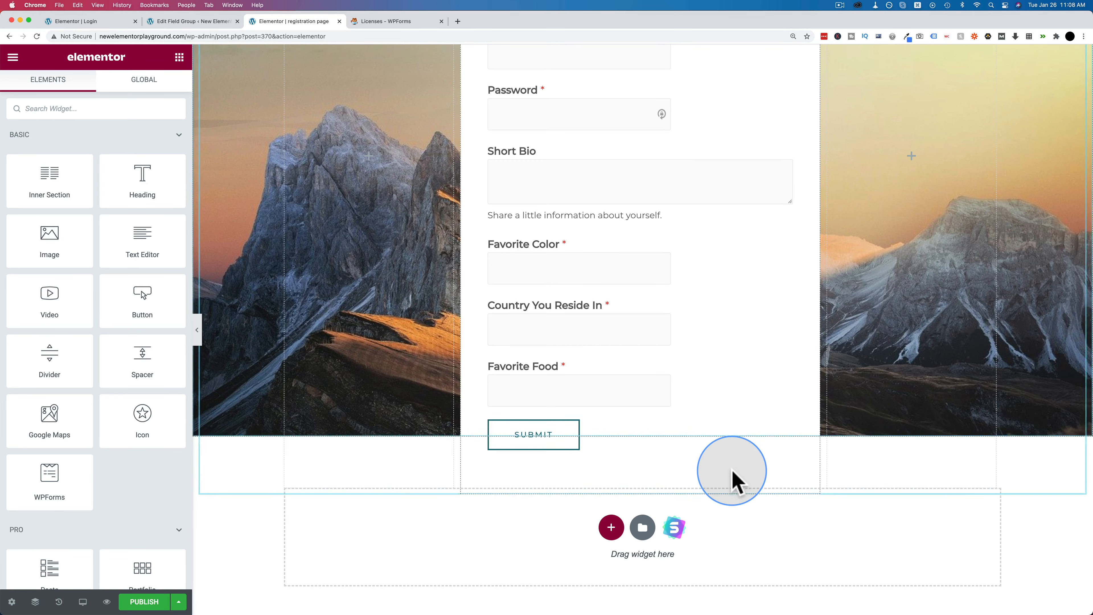
scroll(733, 474, up, 7)
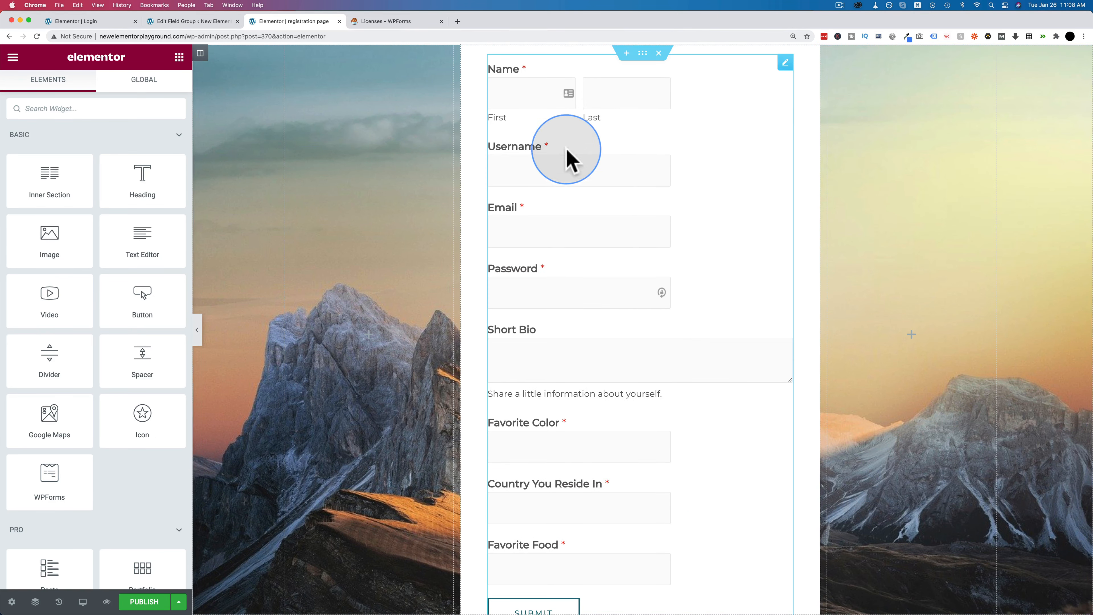
- Set the form column's vertical alignment to Top
click(640, 137)
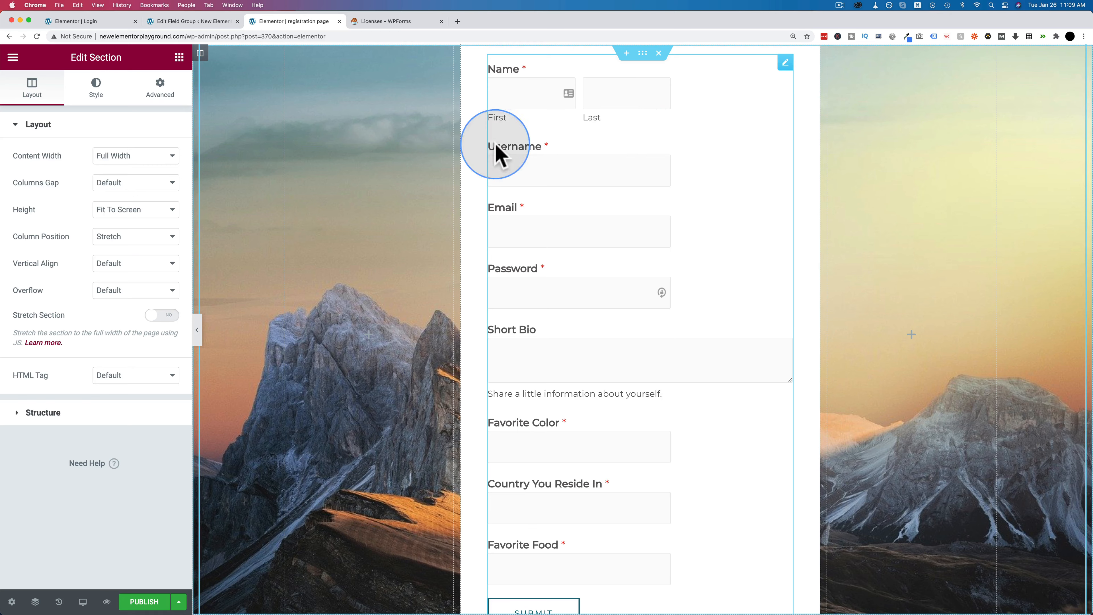
click(203, 57)
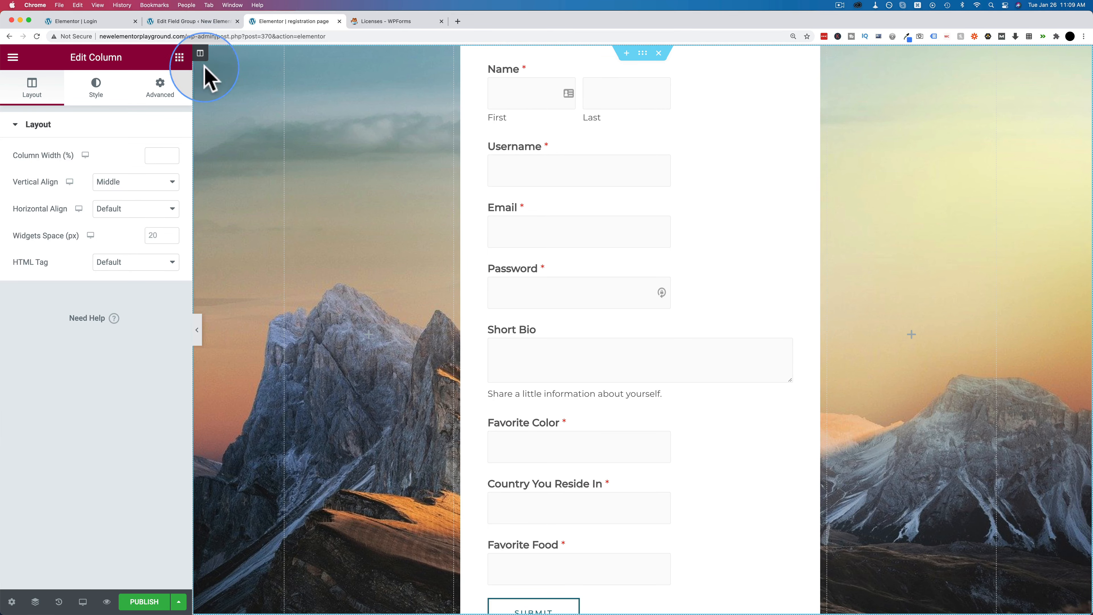
click(131, 184)
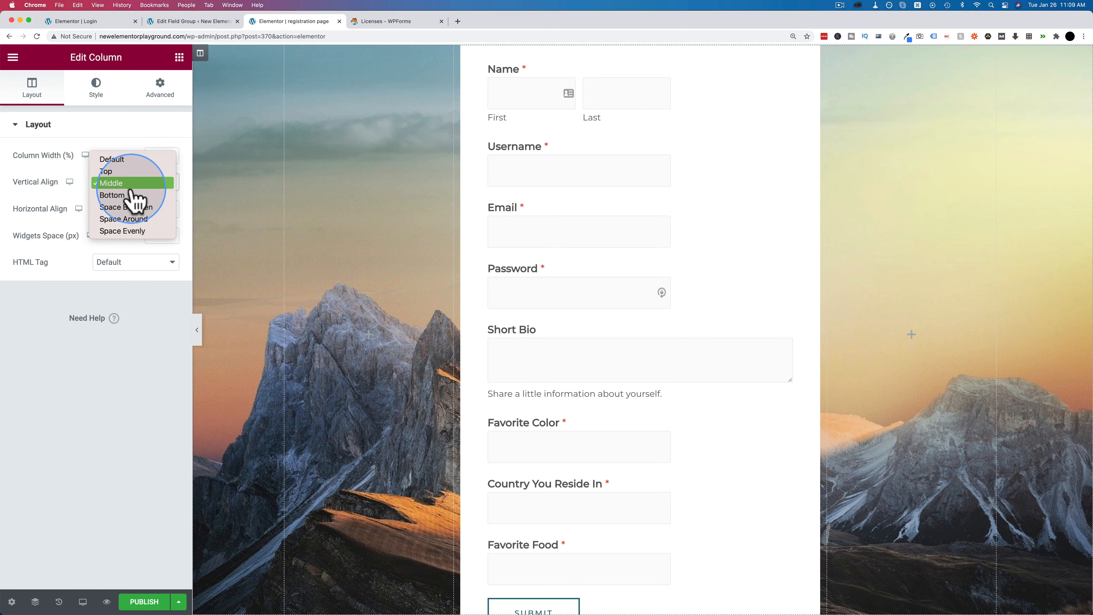
click(115, 172)
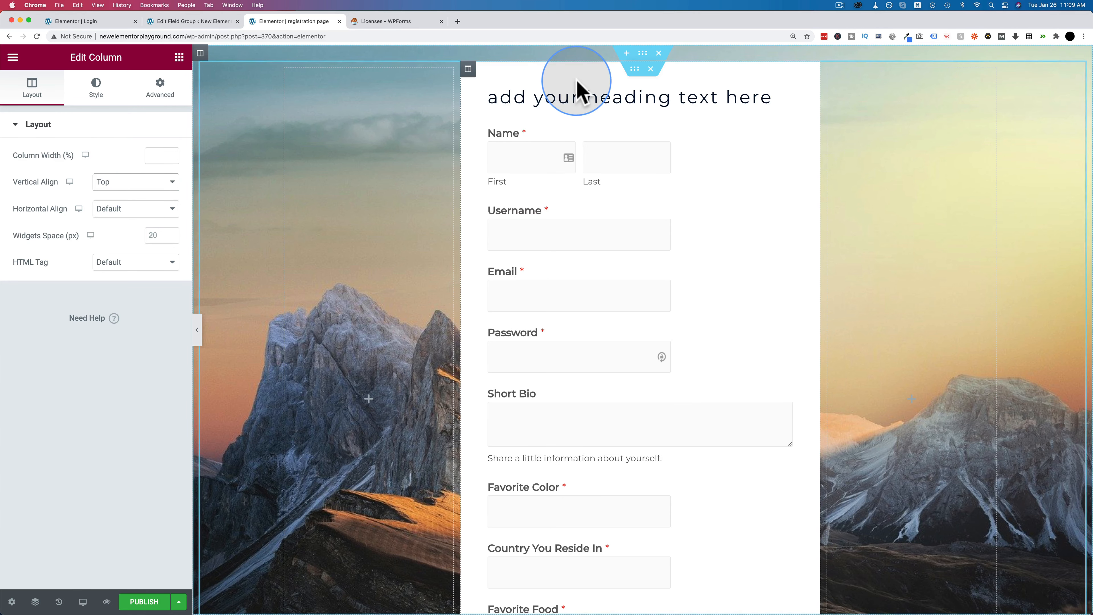
- Change the card heading's title to 'Please register'
click(663, 99)
click(124, 179)
key(super+a)
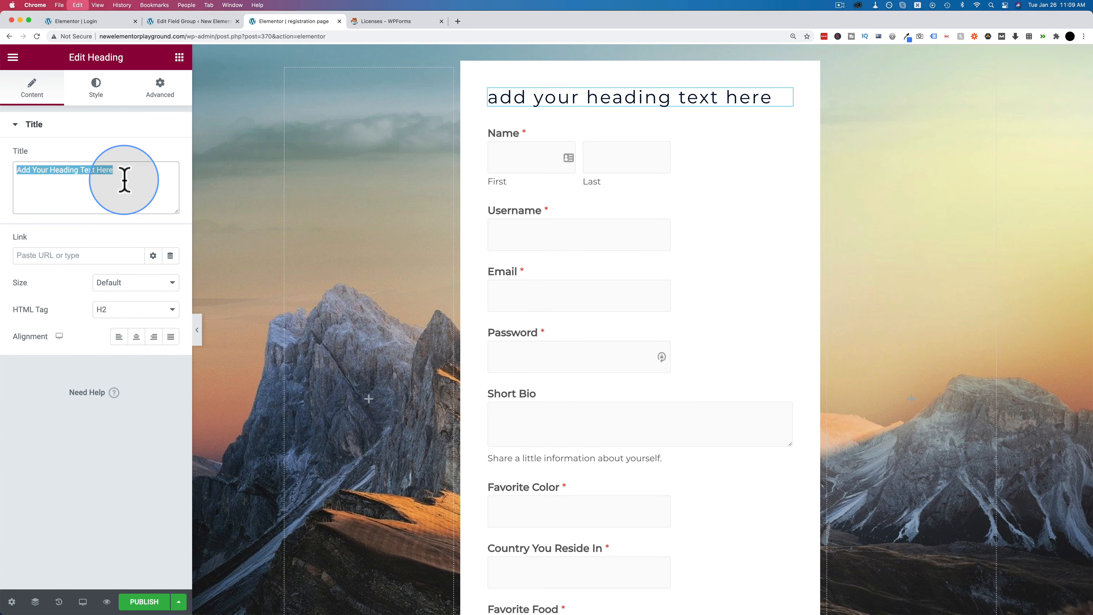
text(Please register)
scroll(698, 302, down, 5)
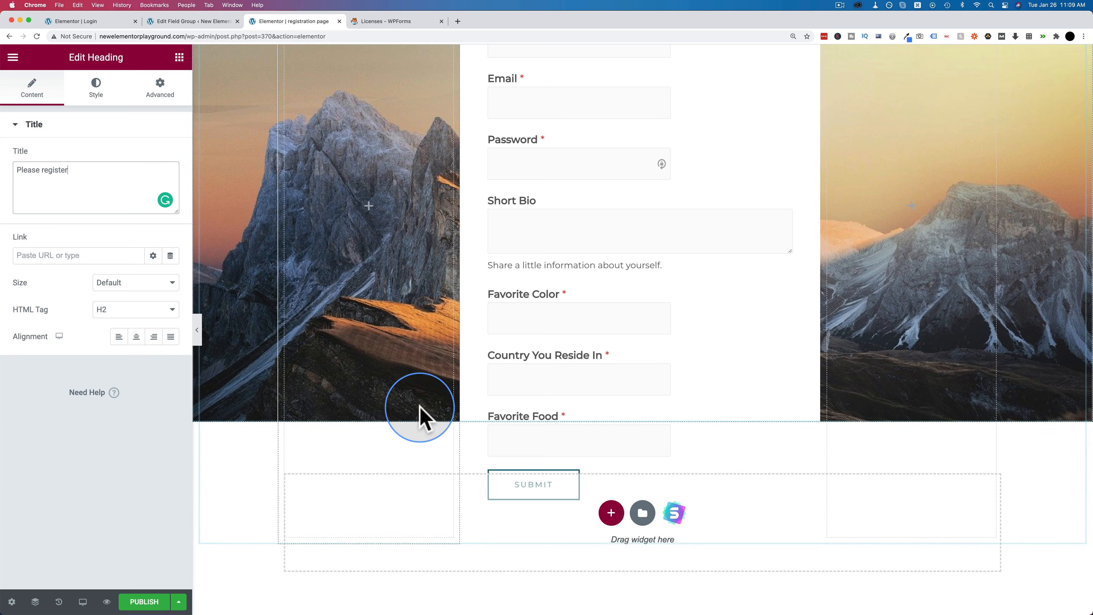
scroll(419, 415, up, 1)
scroll(422, 340, up, 5)
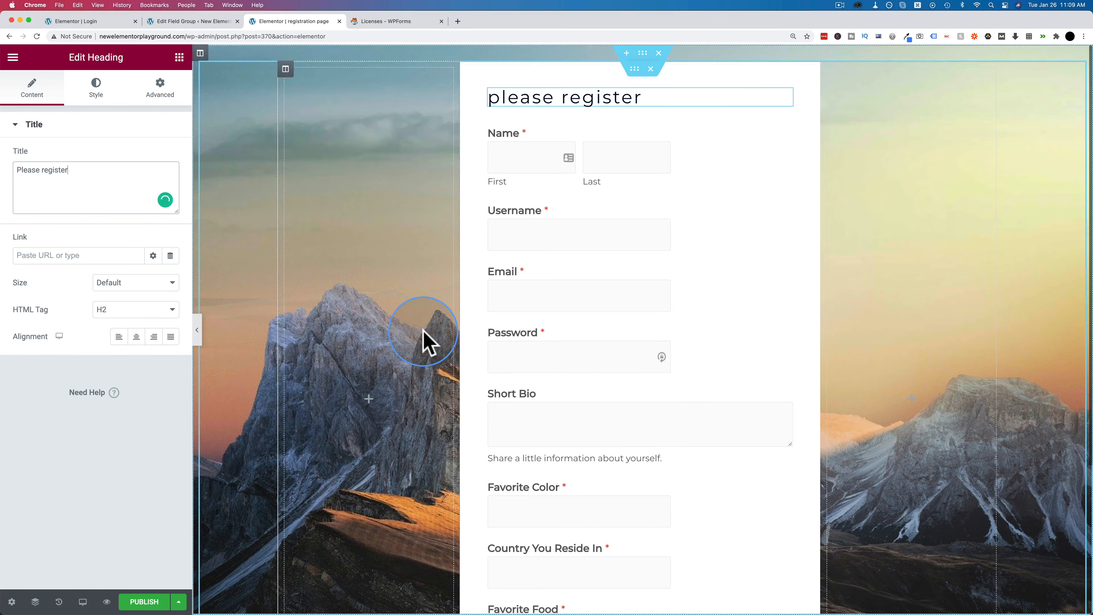
click(645, 53)
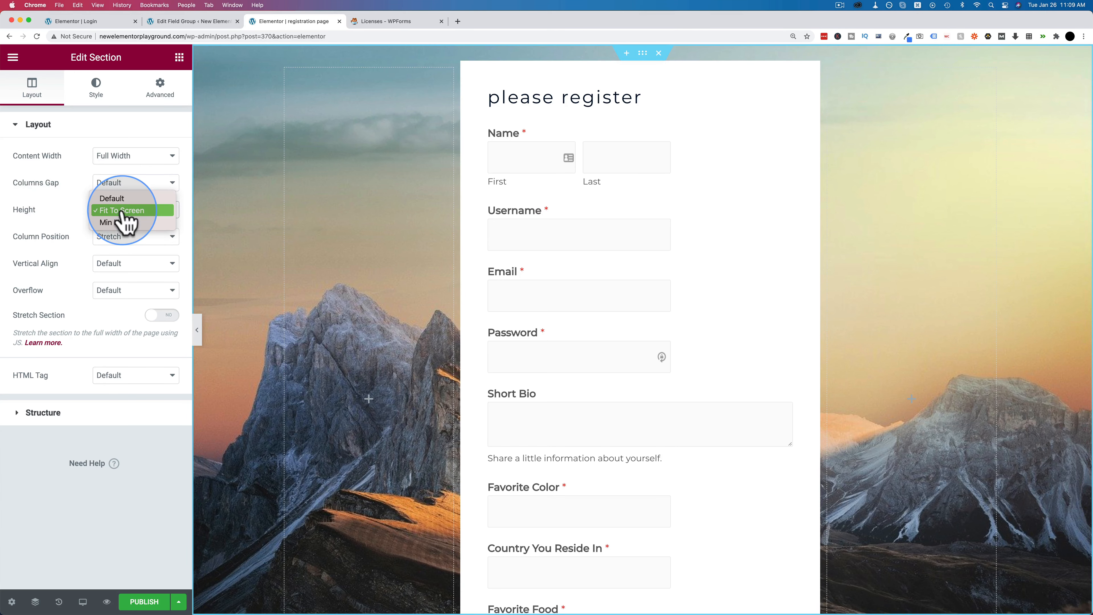
- Reset the card section's height to Default
click(112, 199)
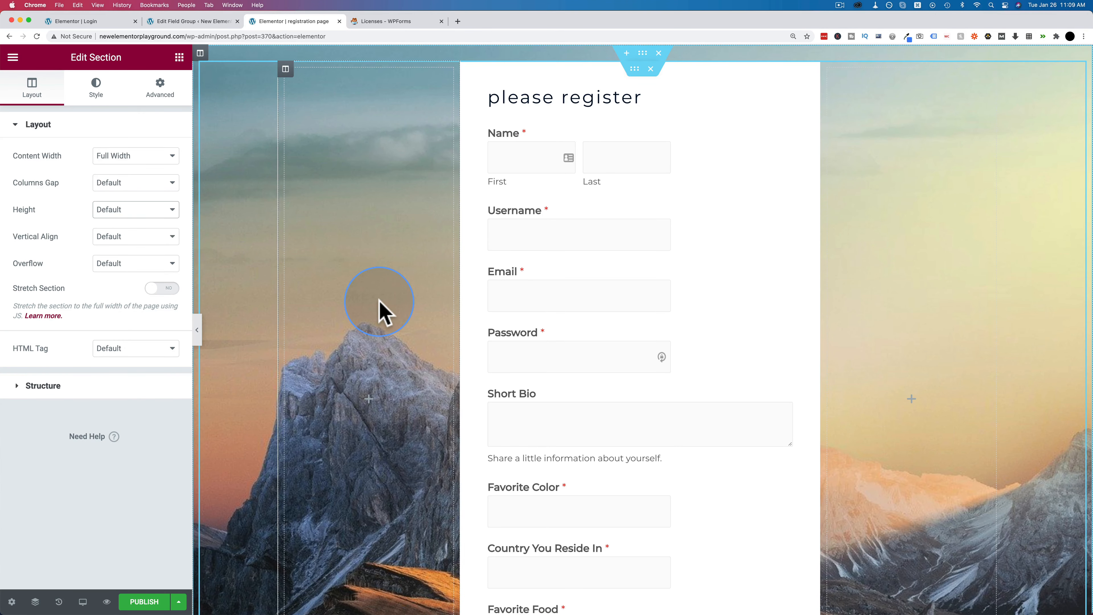
scroll(378, 310, down, 6)
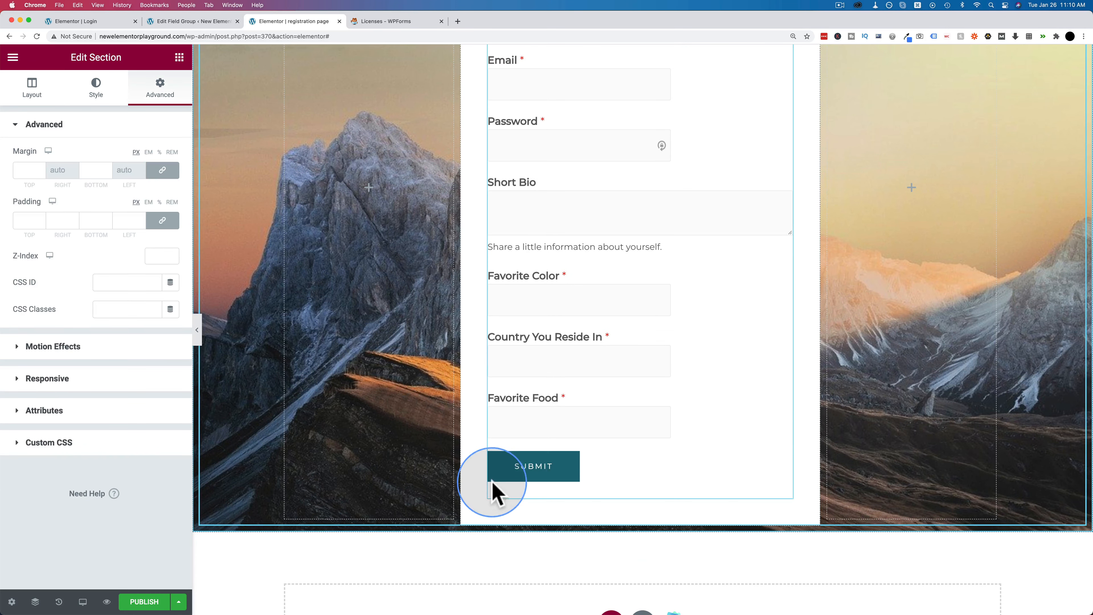
scroll(499, 345, up, 5)
- Unlink the column's padding and raise its bottom padding to 83 px
click(468, 68)
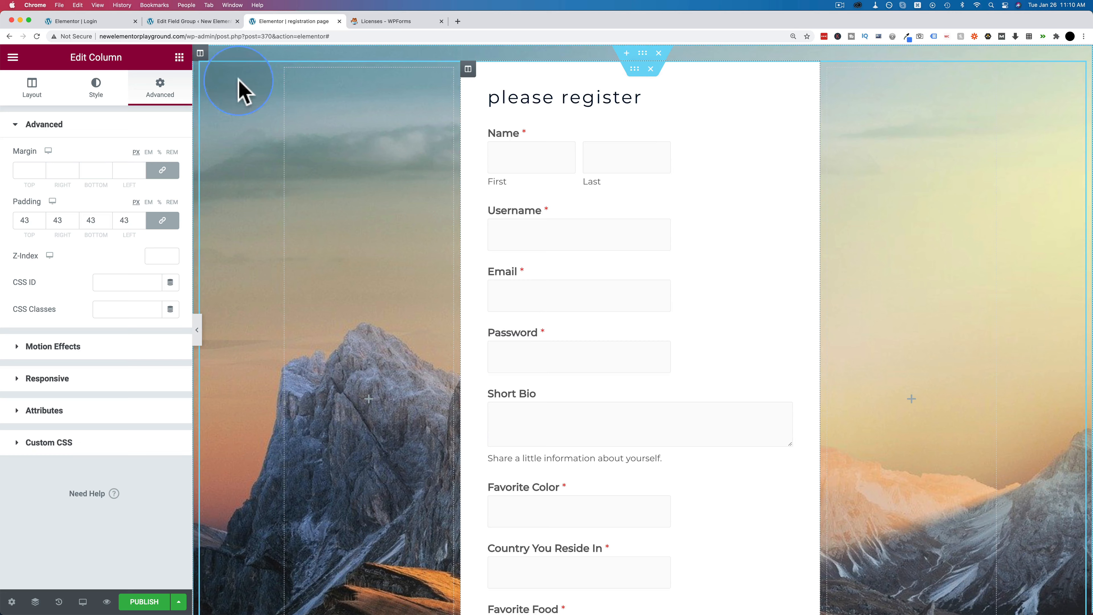
click(200, 53)
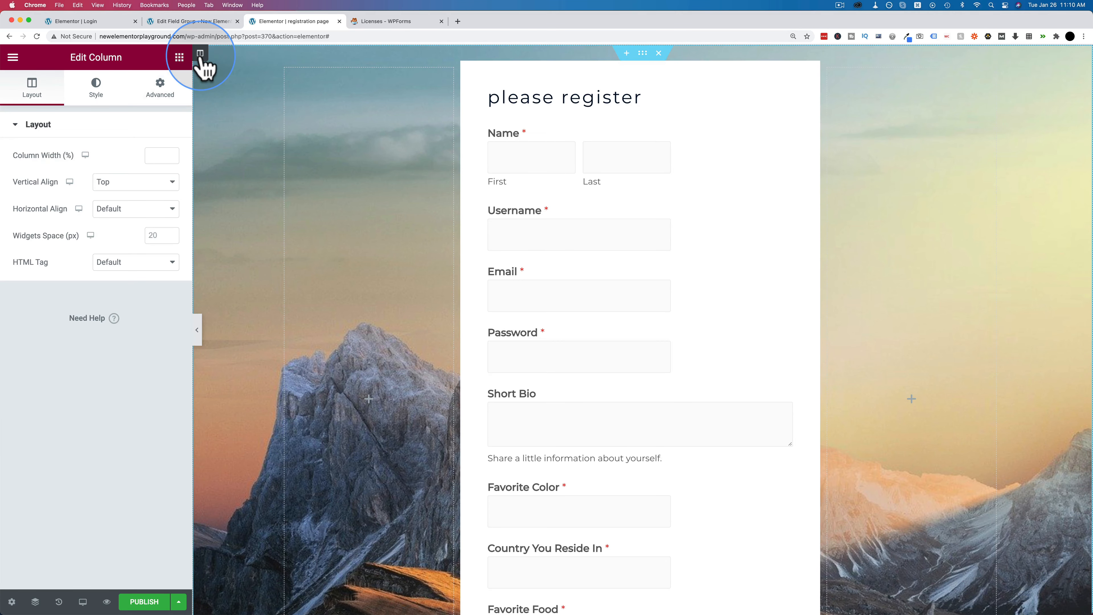
click(160, 88)
scroll(337, 288, down, 6)
click(163, 220)
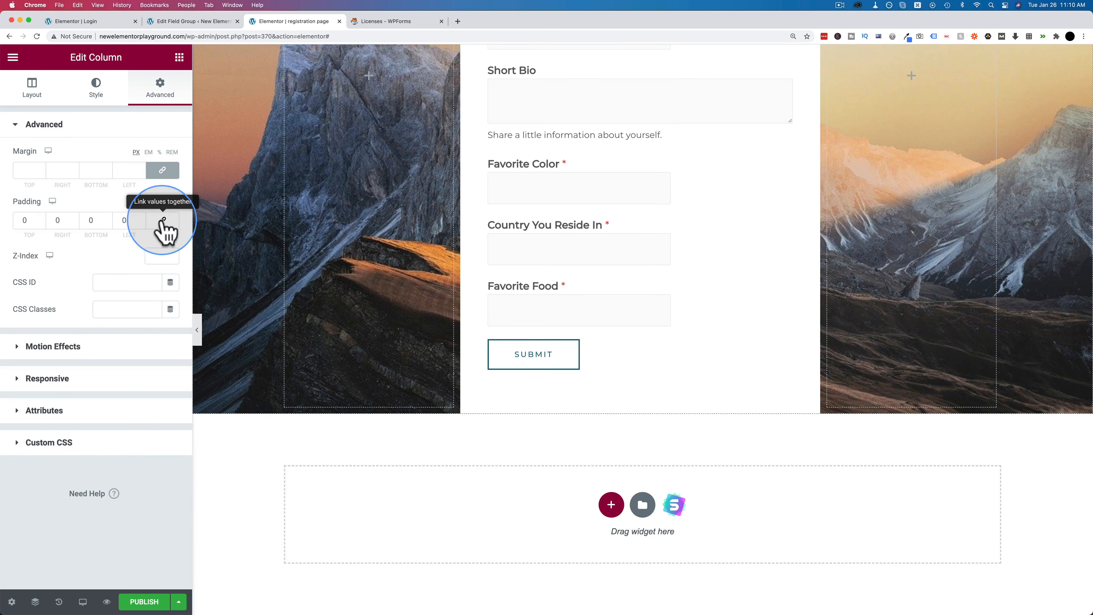
click(108, 220)
click(108, 218)
click(109, 217)
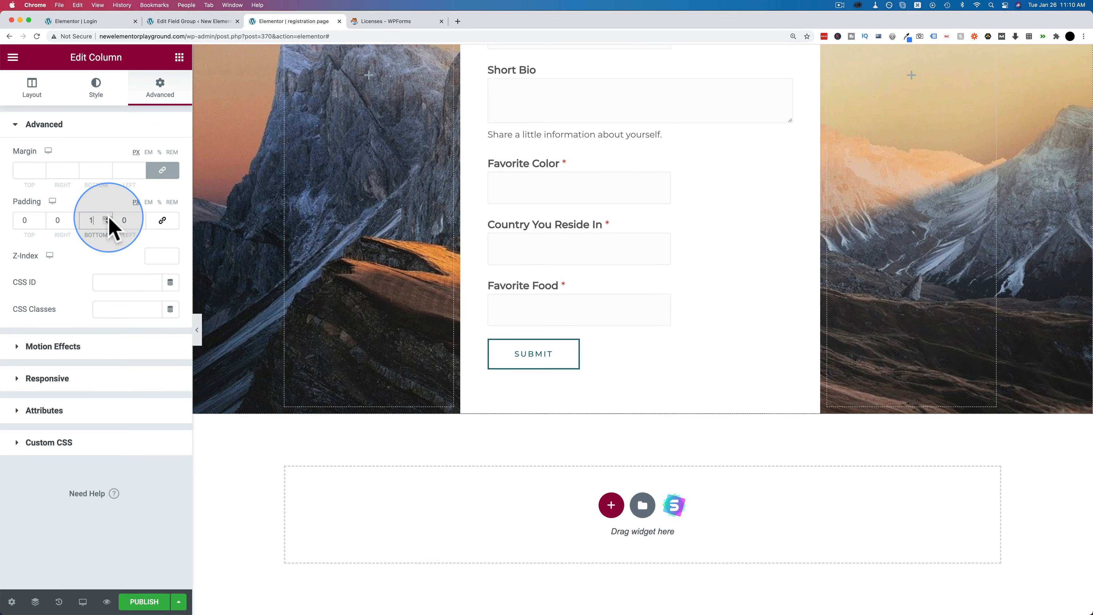
click(108, 218)
click(108, 218)
click(109, 217)
click(109, 218)
drag(109, 217, 108, 218)
scroll(371, 239, up, 8)
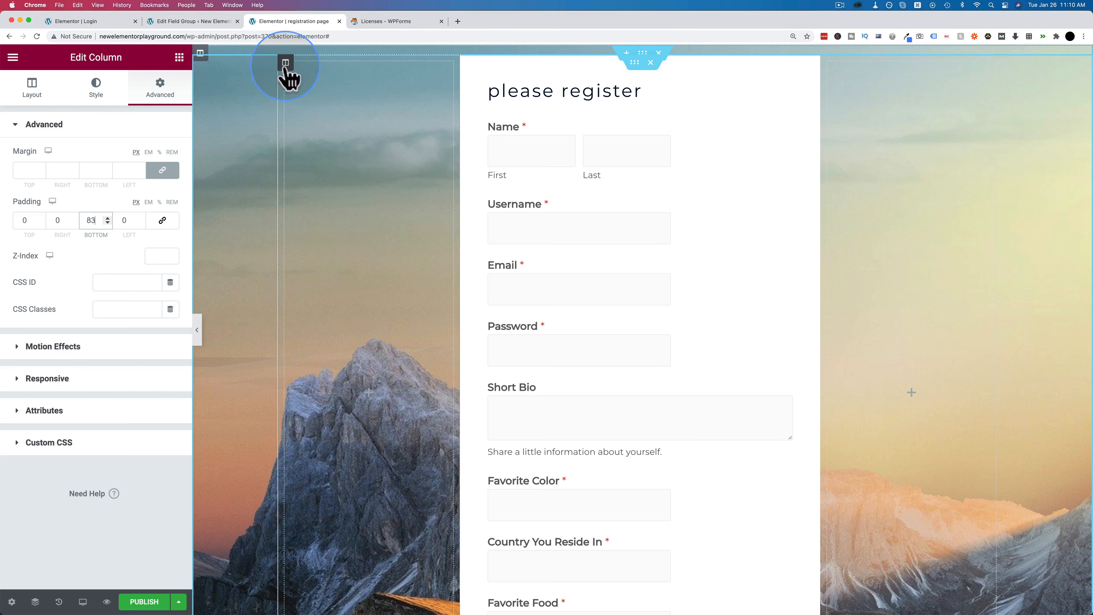
- Give the outer left column 41 px top padding
click(285, 65)
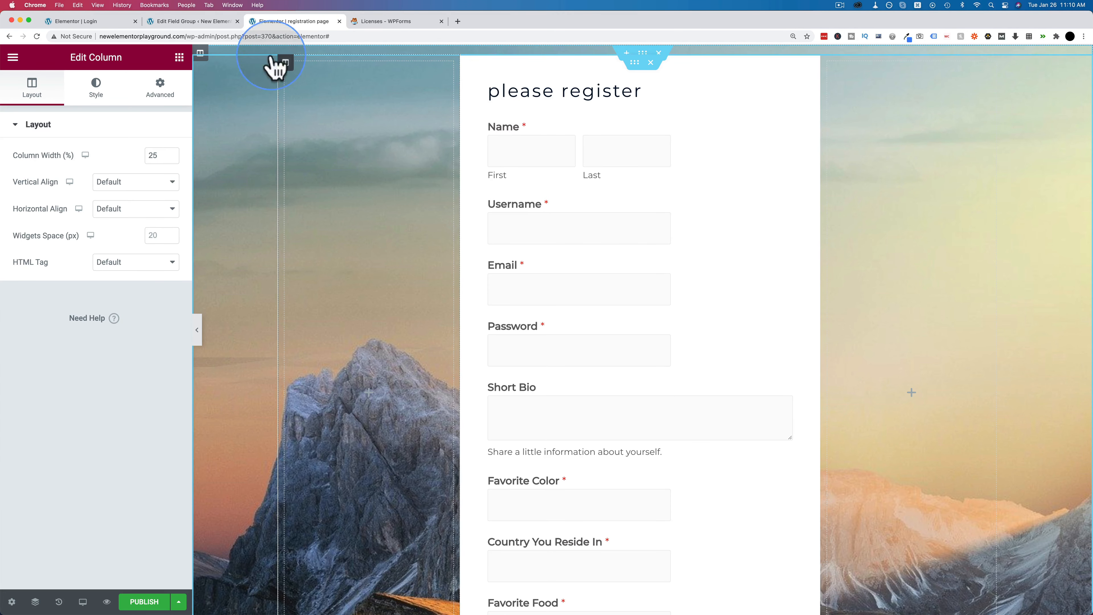
click(202, 50)
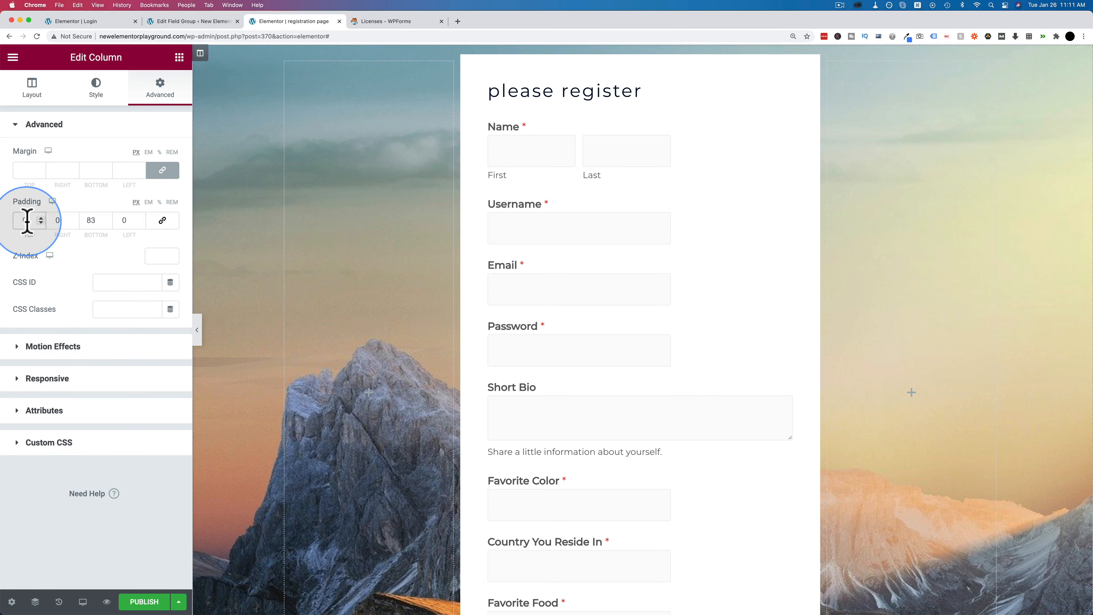
click(41, 218)
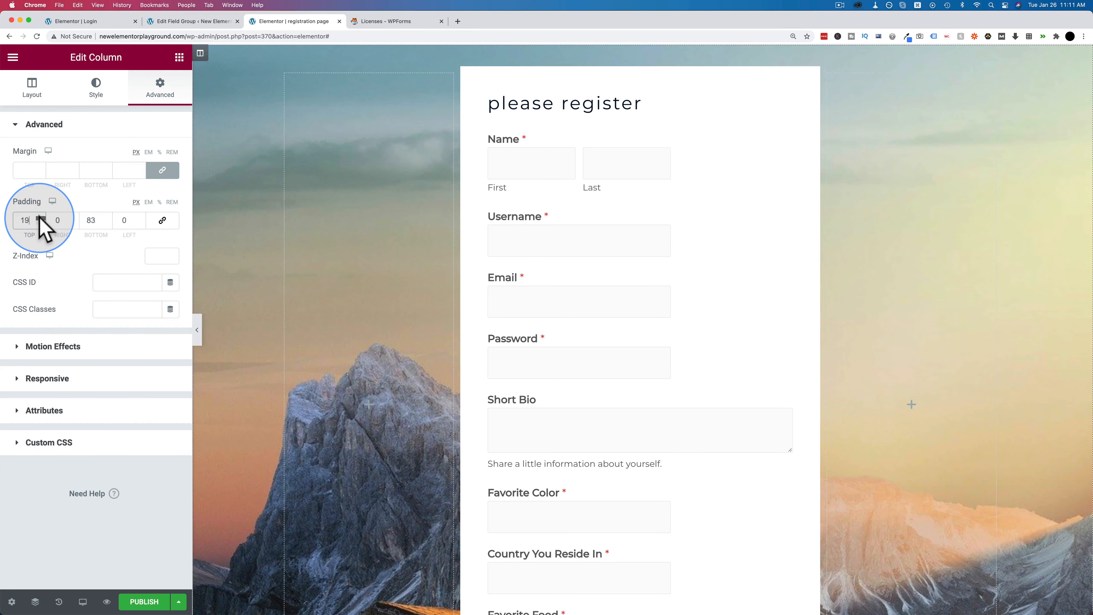
scroll(306, 275, down, 10)
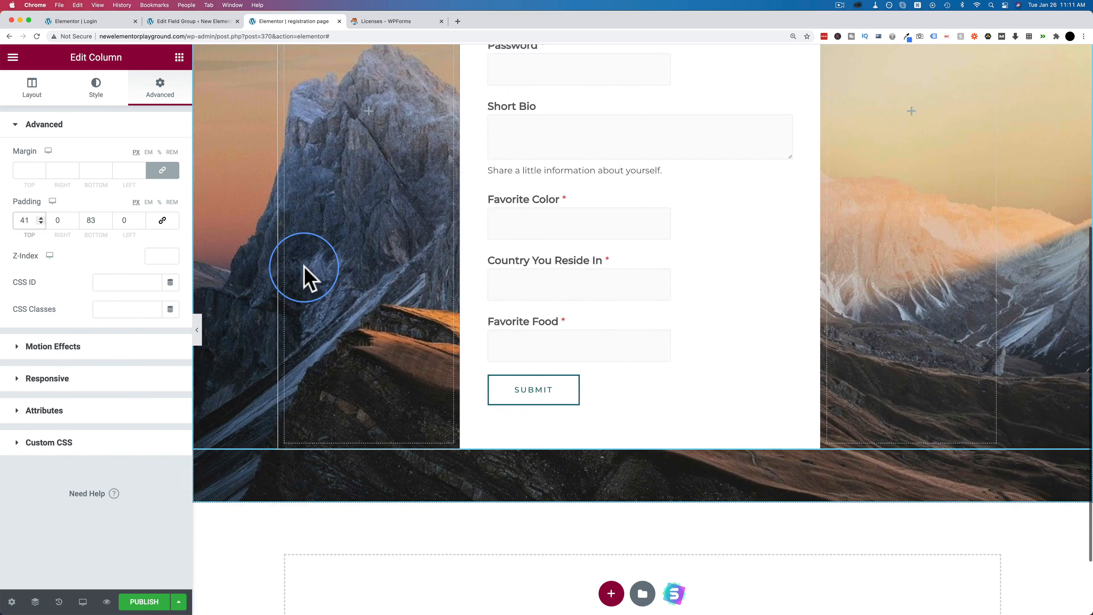
scroll(306, 275, up, 10)
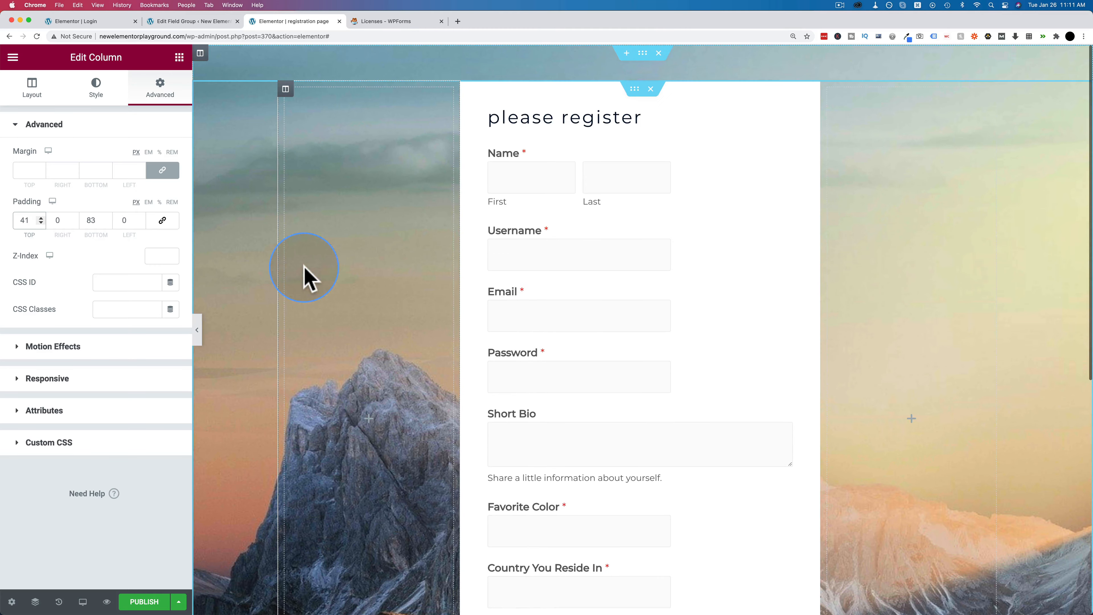
scroll(741, 171, down, 5)
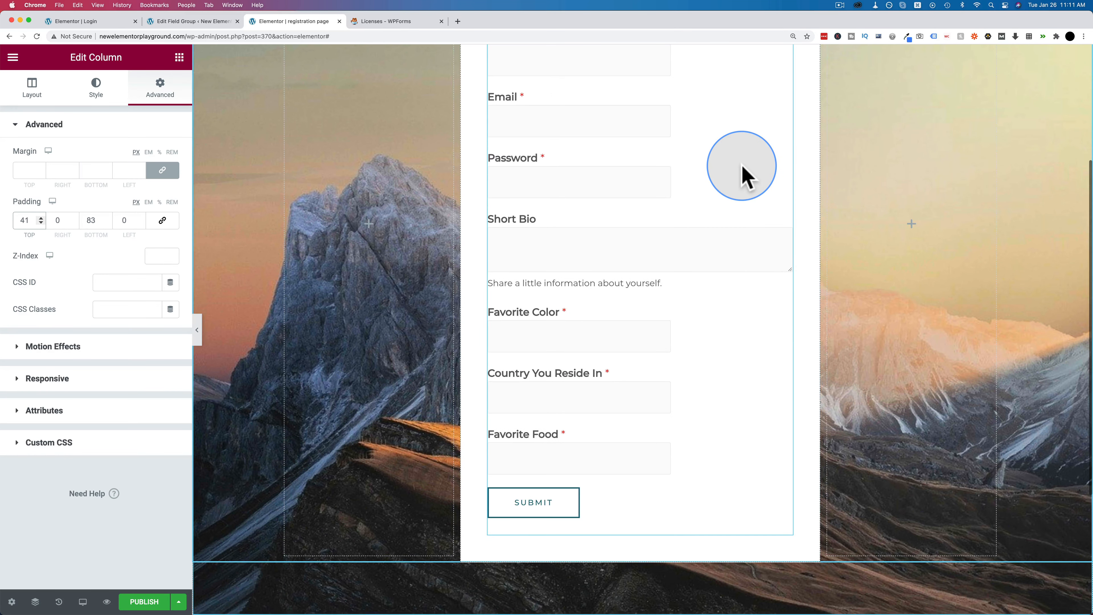
scroll(705, 231, up, 5)
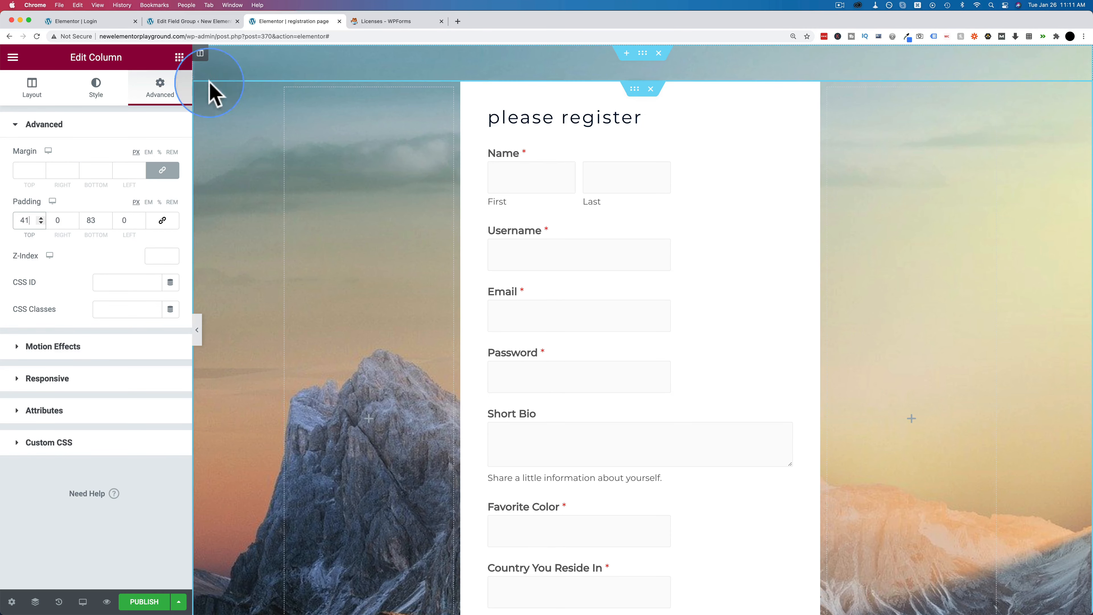
click(179, 58)
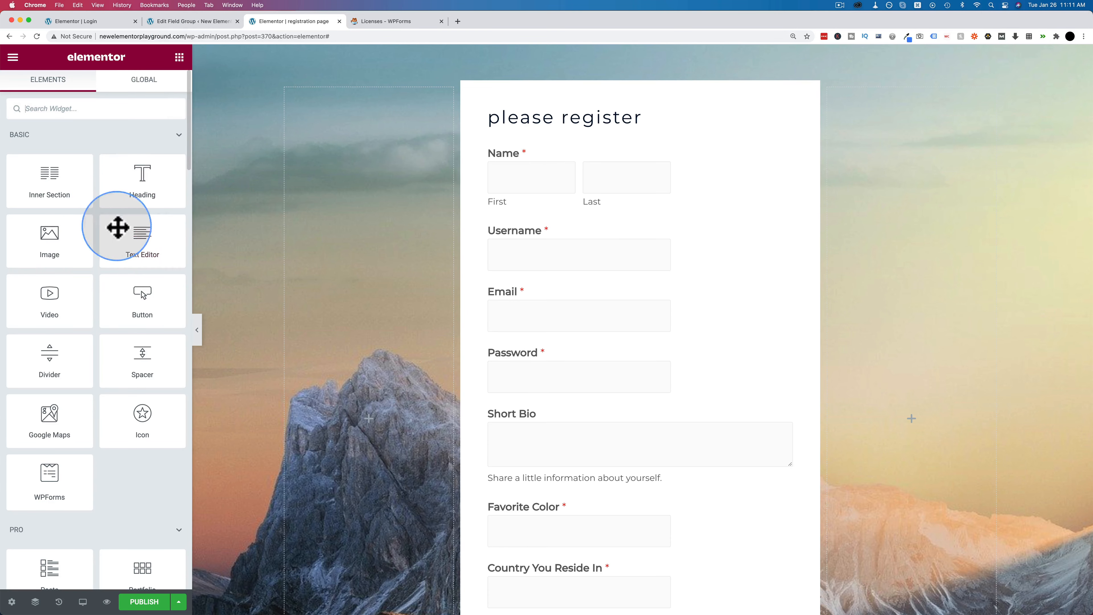
- Add an 'Already have an account?' text linking 'Please sign in here' to /login, publish, and view it
drag(115, 227, 560, 151)
triple_click(137, 291)
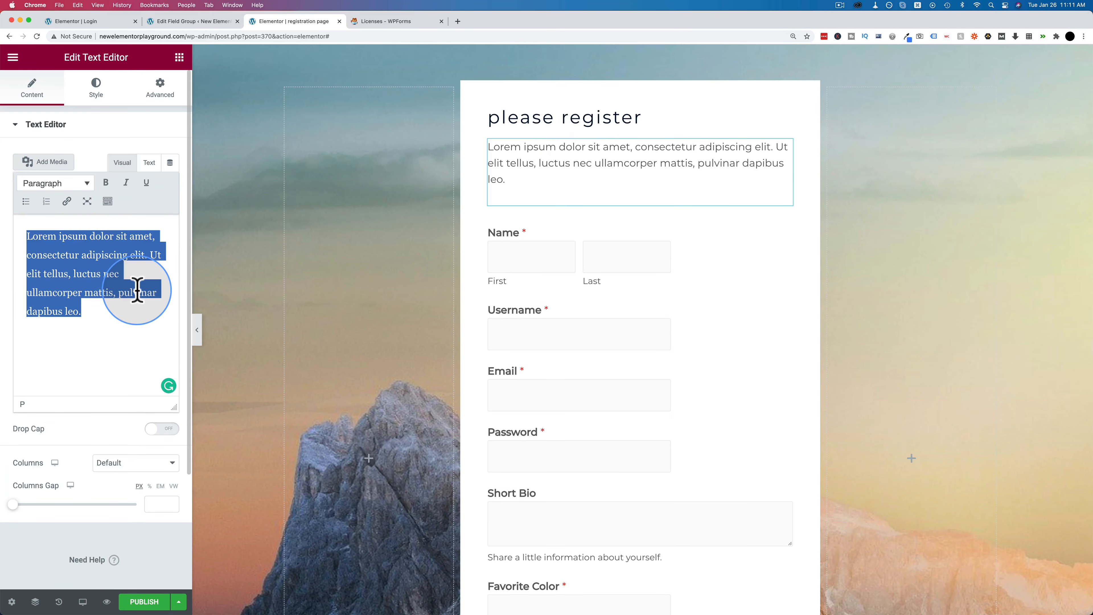
text(Already have an account? Please sign in here.)
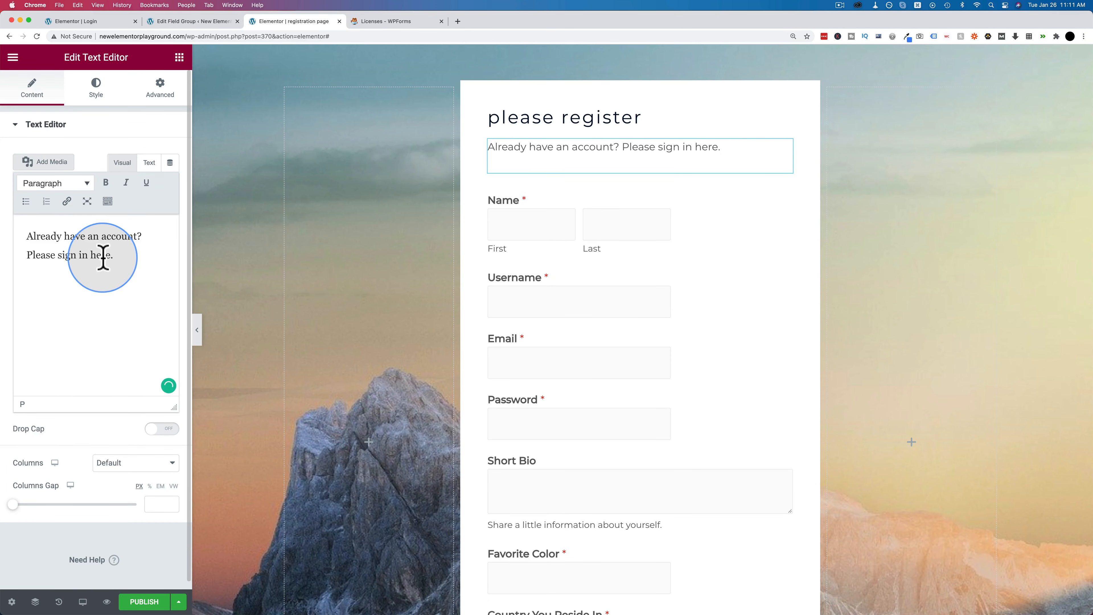
drag(96, 257, 66, 258)
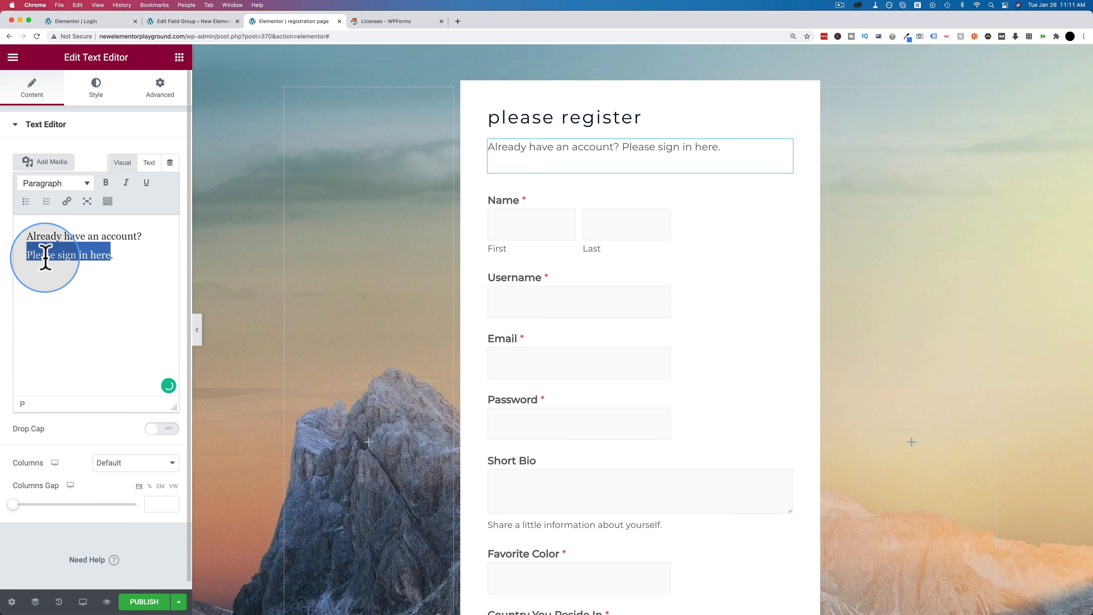
click(66, 201)
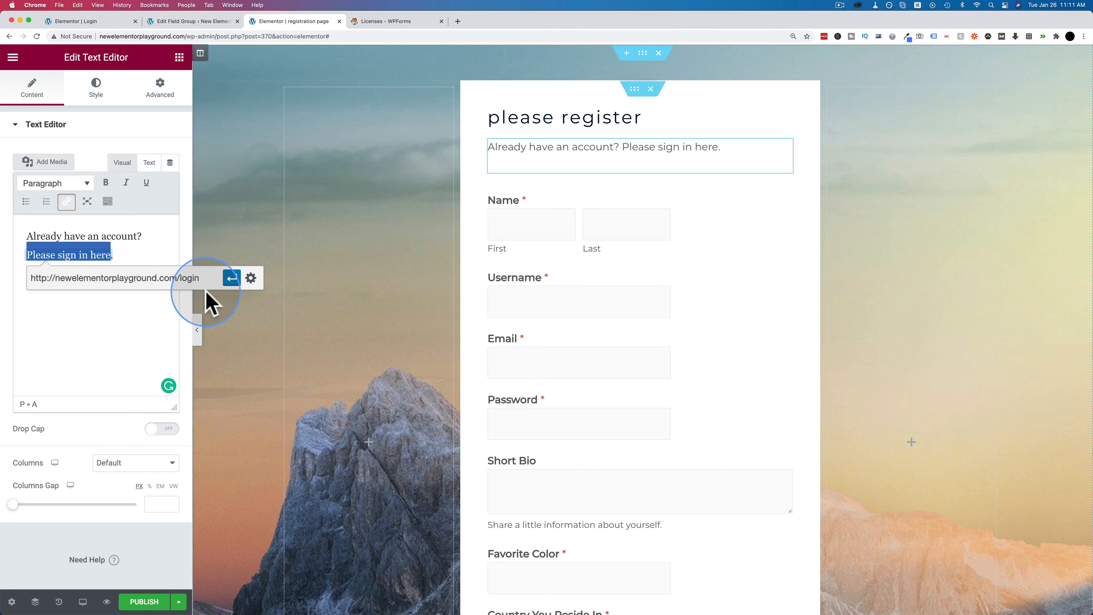
click(232, 278)
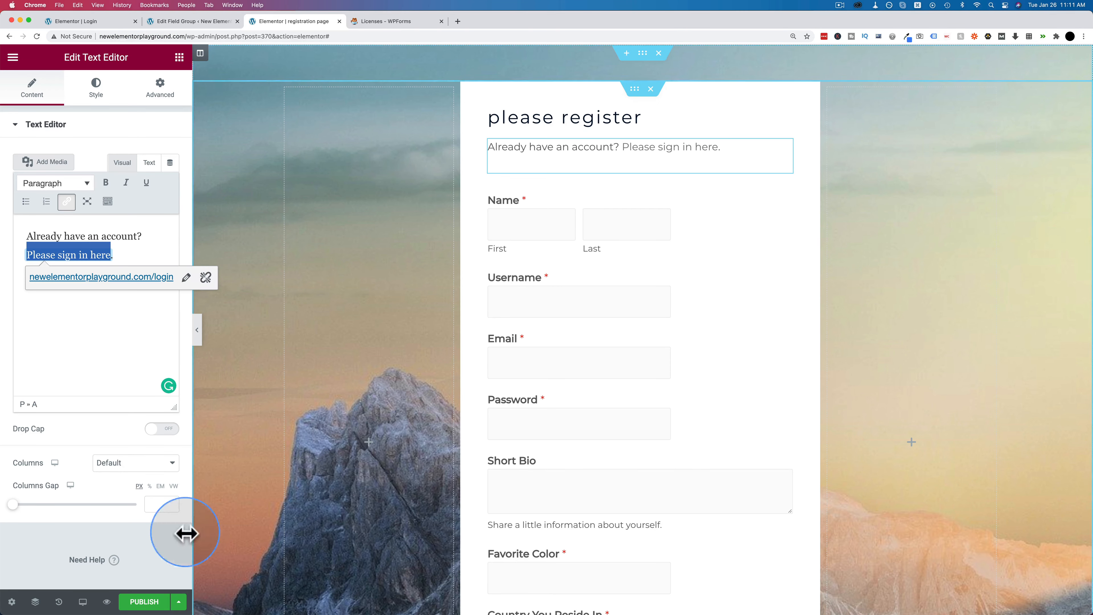
click(144, 602)
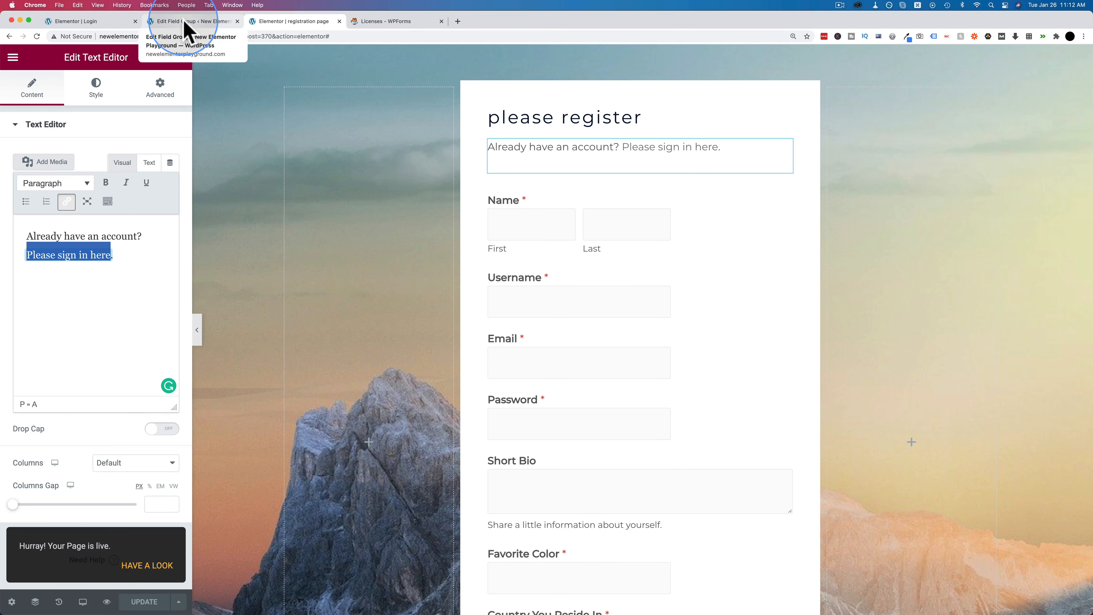
click(147, 566)
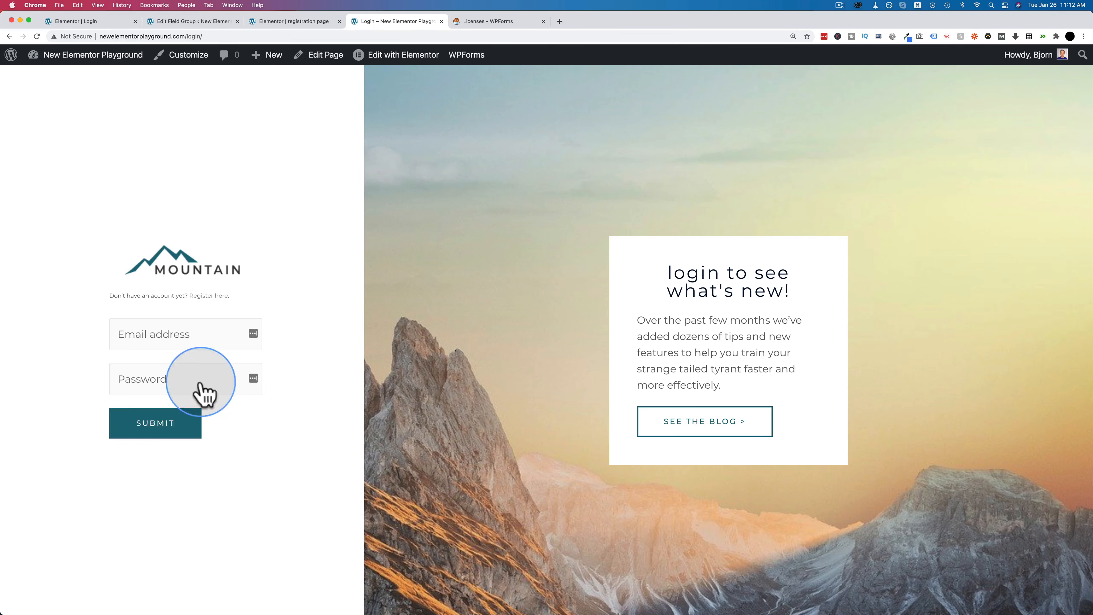
- Check the login page's Register here link target, then open the WordPress Pages list
scroll(239, 434, down, 1)
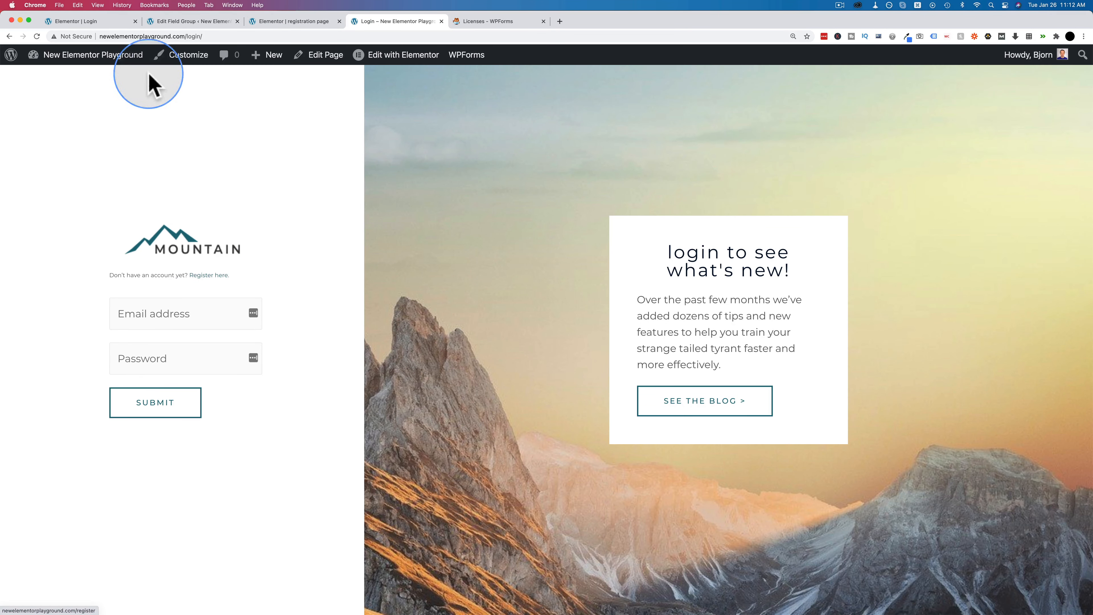
click(107, 23)
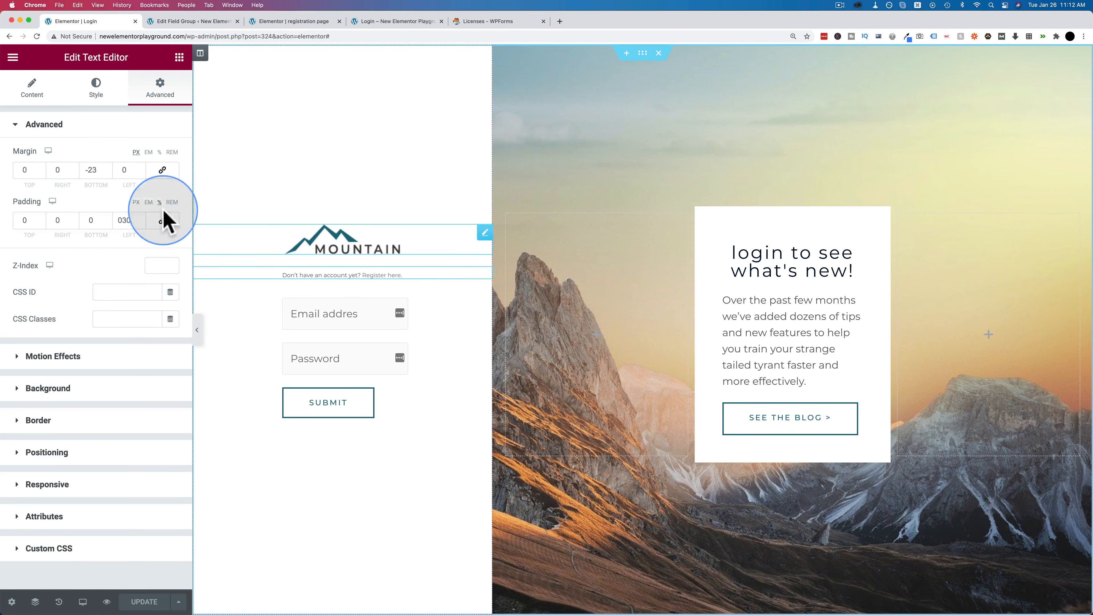
click(51, 92)
click(88, 250)
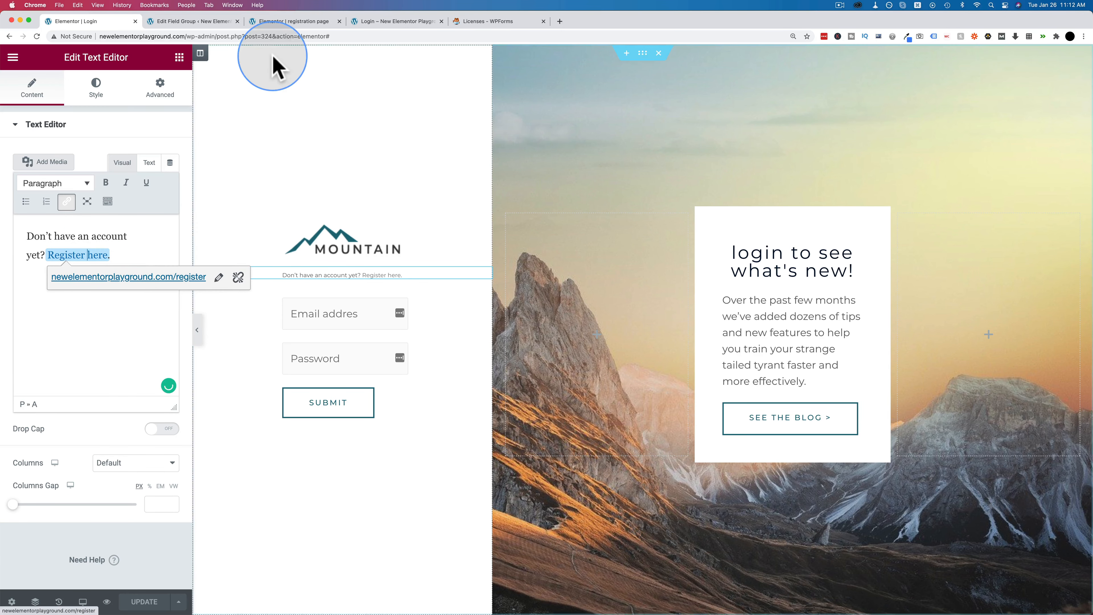
click(211, 22)
click(41, 157)
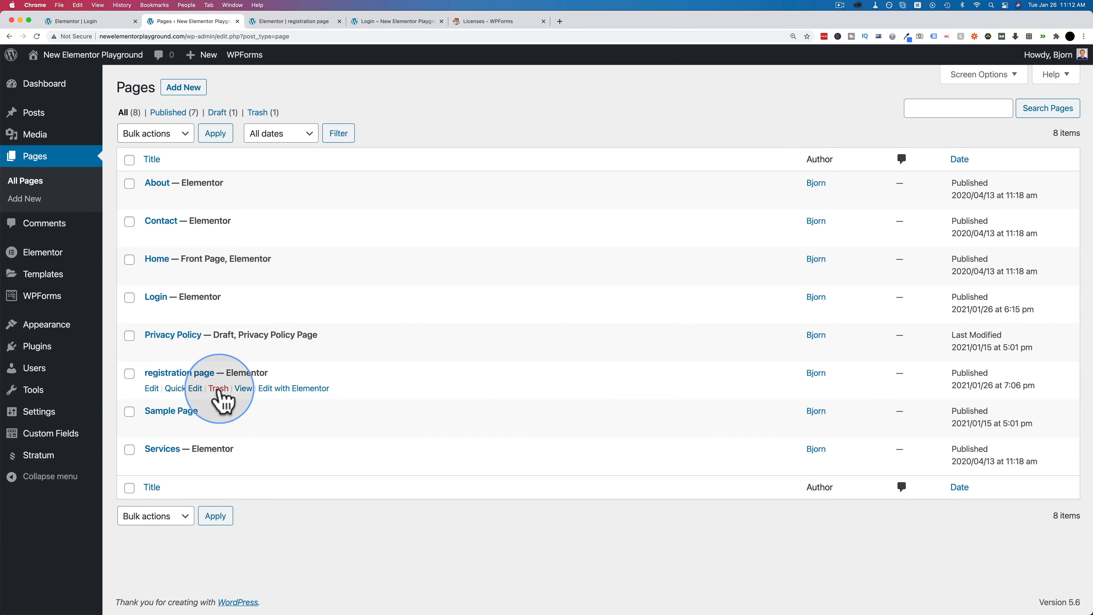
- Point the Register here link to /registration-page using the page's slug and update the login page
click(189, 389)
key(Tab)
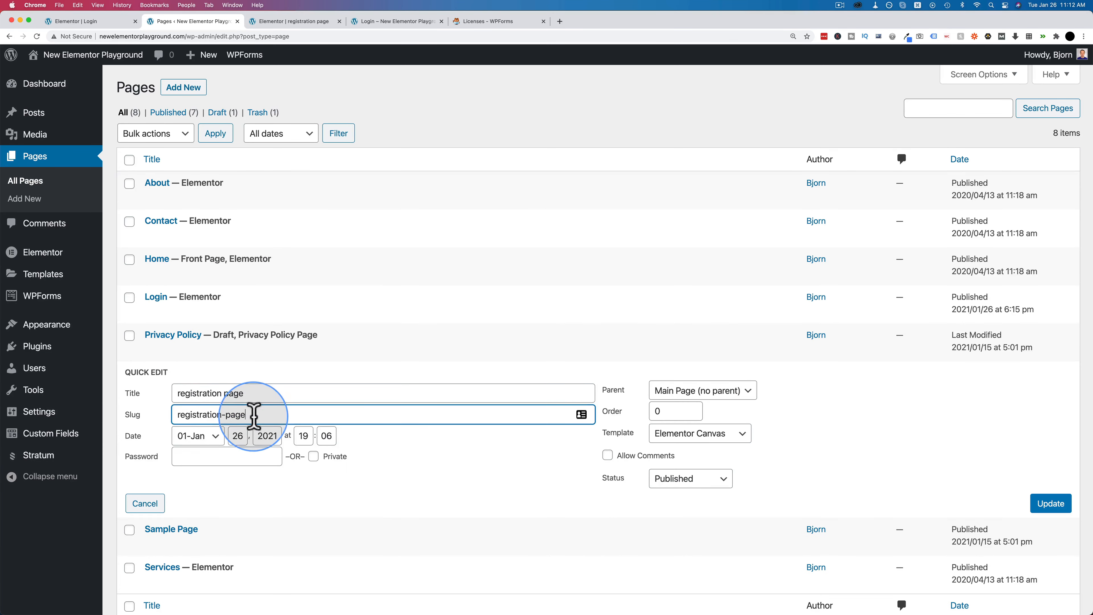
click(114, 22)
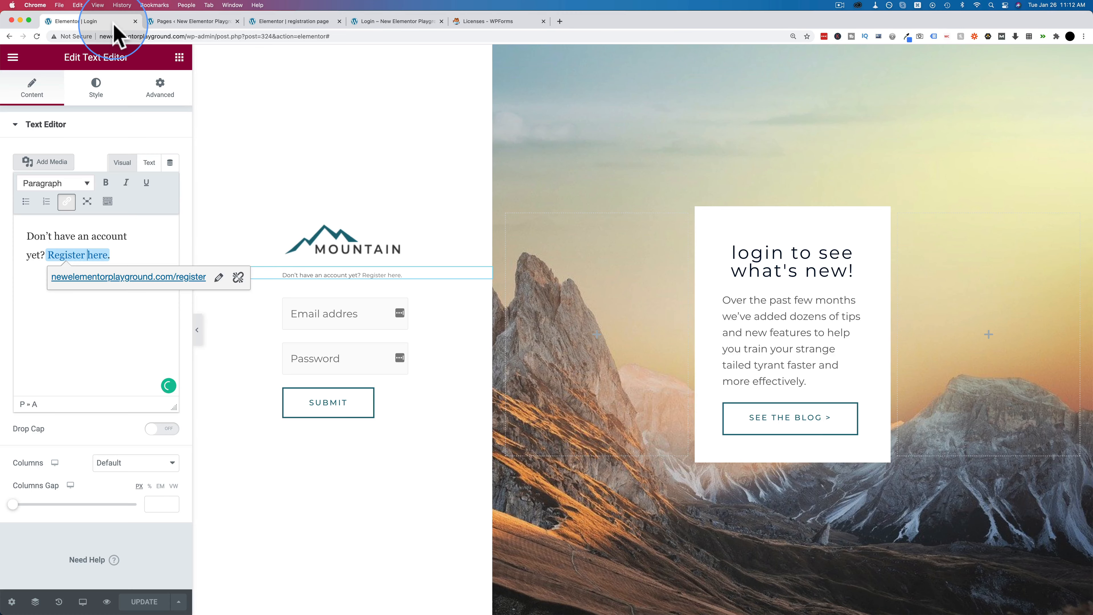
click(219, 277)
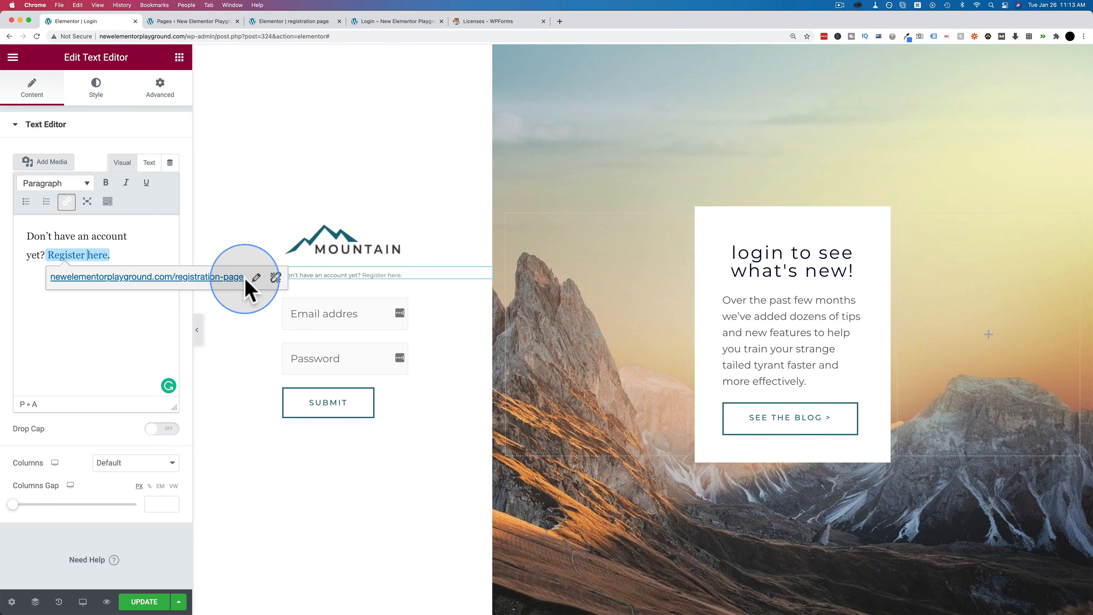
click(134, 601)
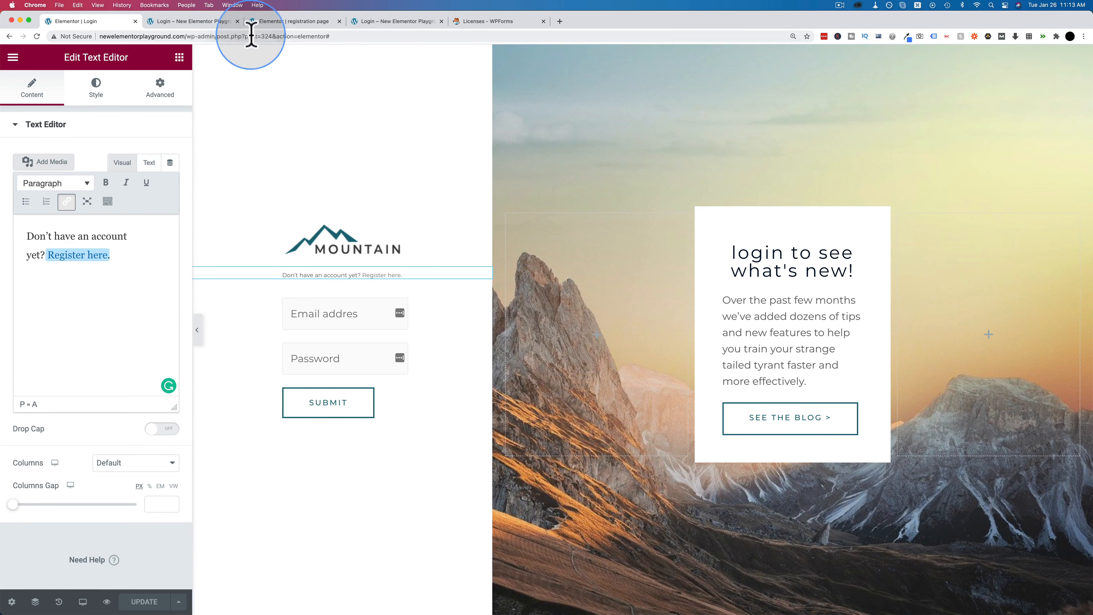
click(213, 22)
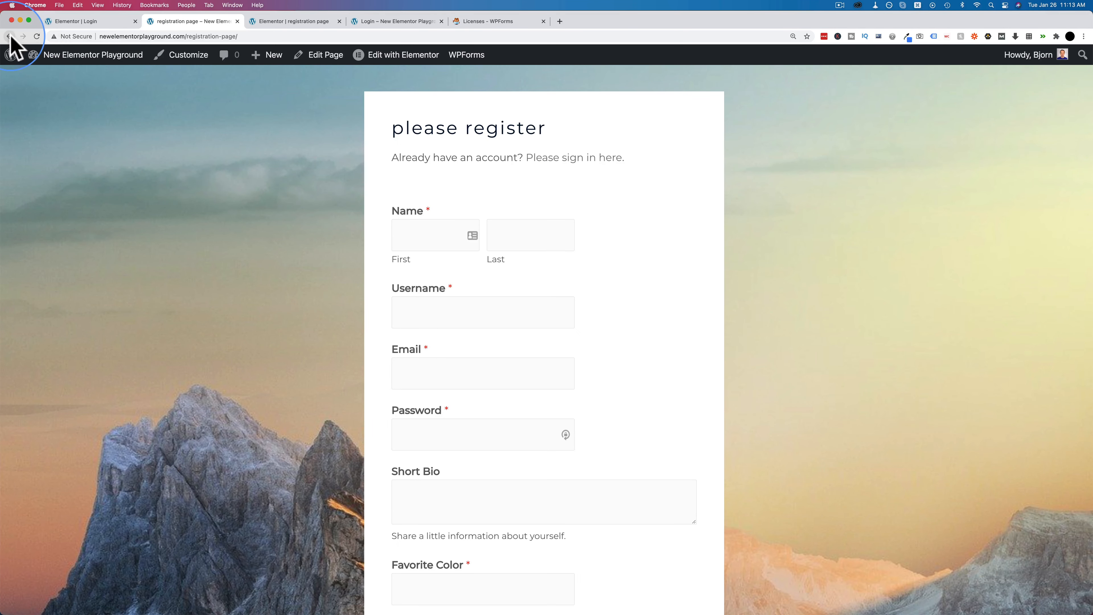
- Submit a test registration in an incognito window, confirm the thank-you message, then close it
click(228, 36)
key(super+c)
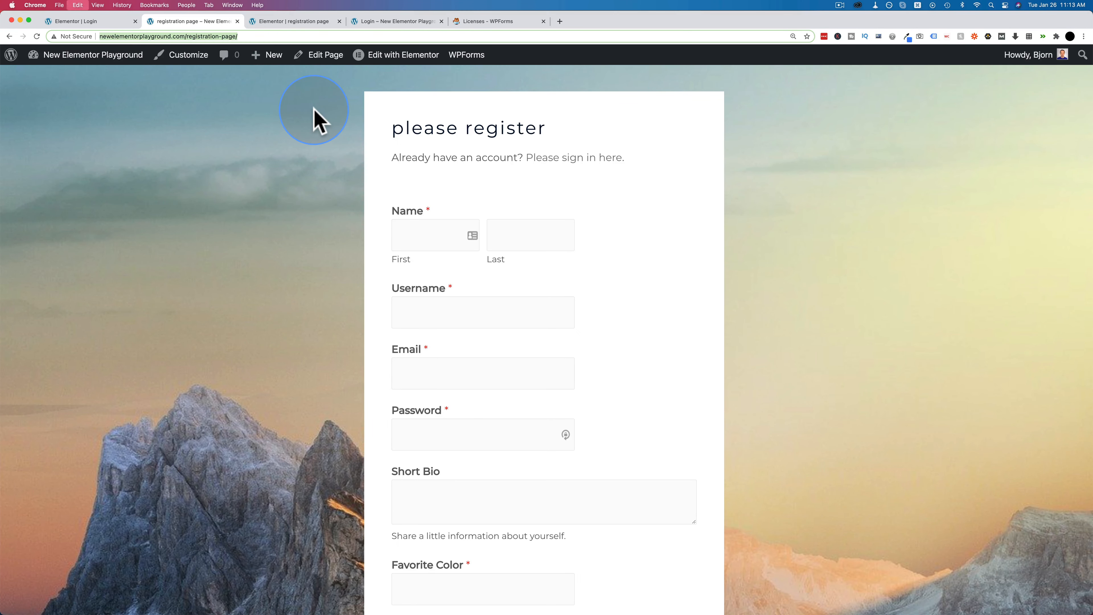
key(super+shift+n)
key(super+v)
key(Return)
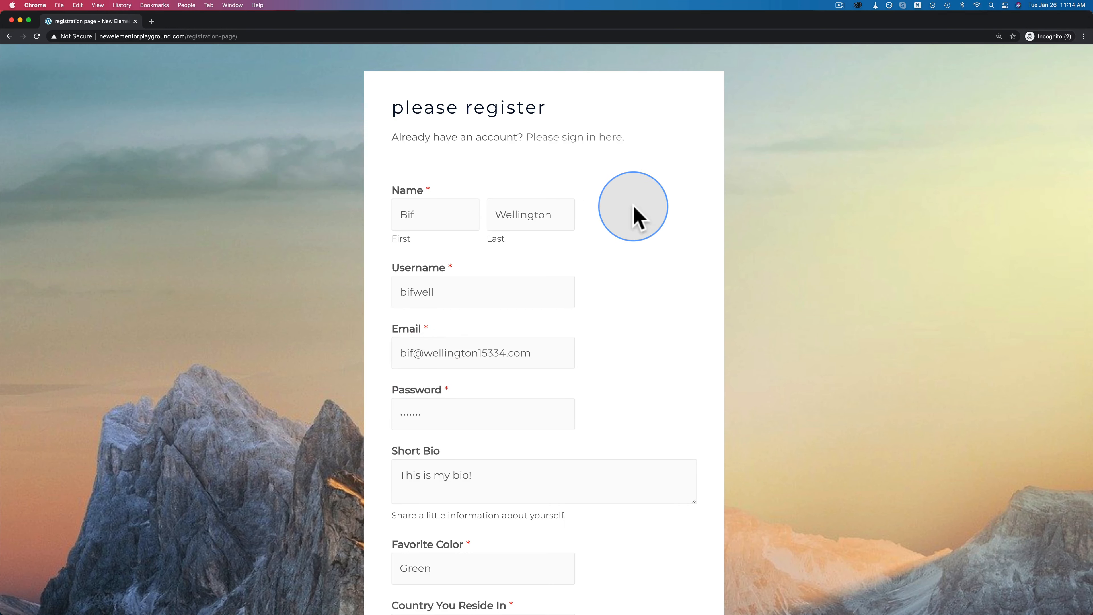
scroll(567, 274, down, 5)
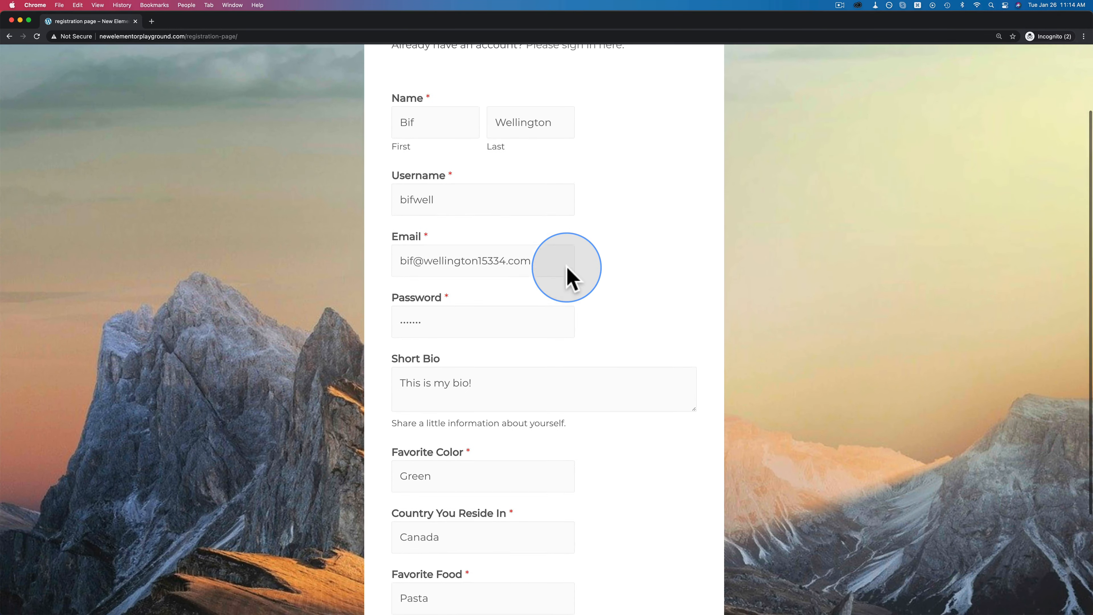
scroll(567, 274, down, 5)
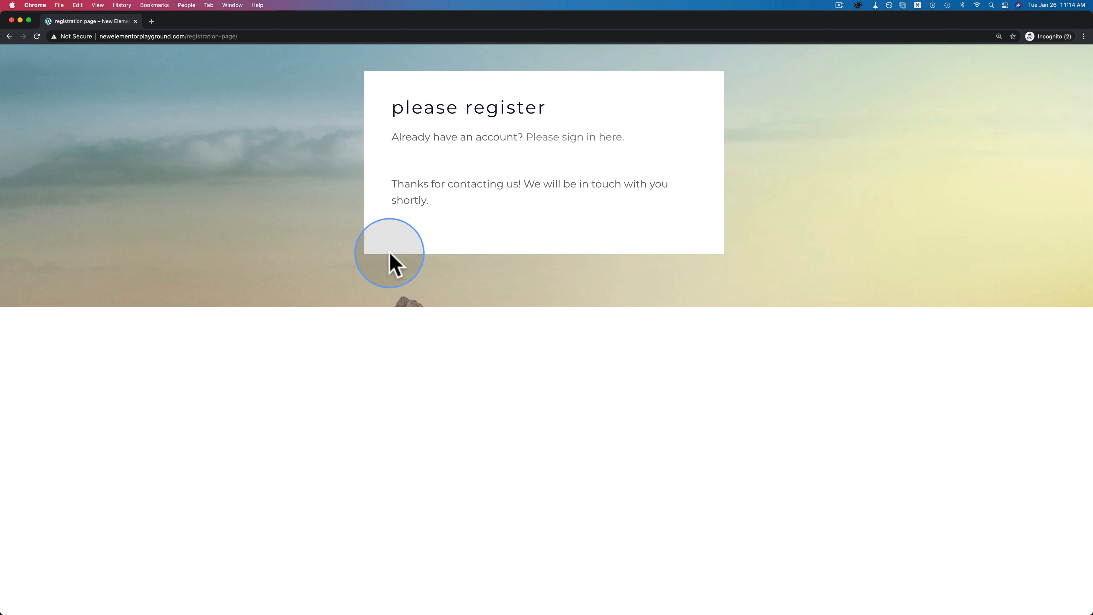
drag(425, 199, 396, 185)
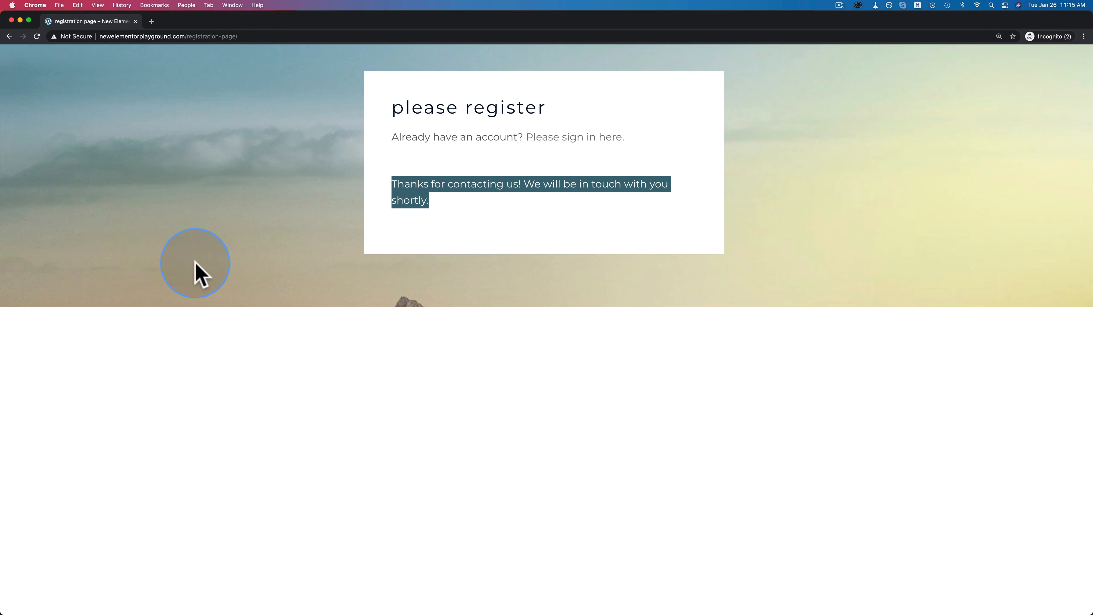
key(super+grave)
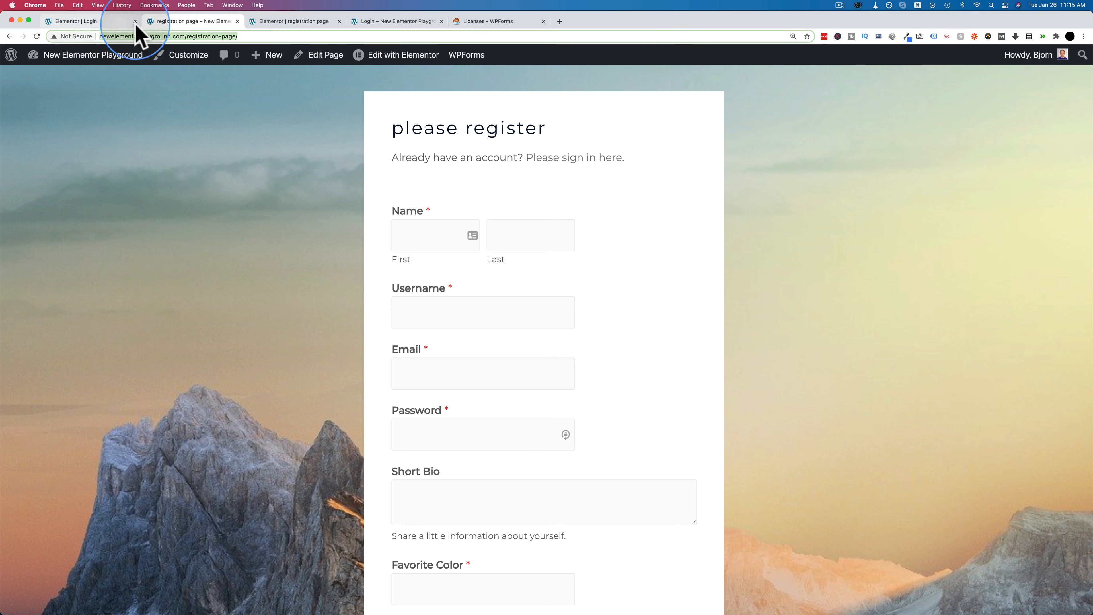
- Open the Registration Form's settings and review its confirmation, leaving the type as Message
click(52, 78)
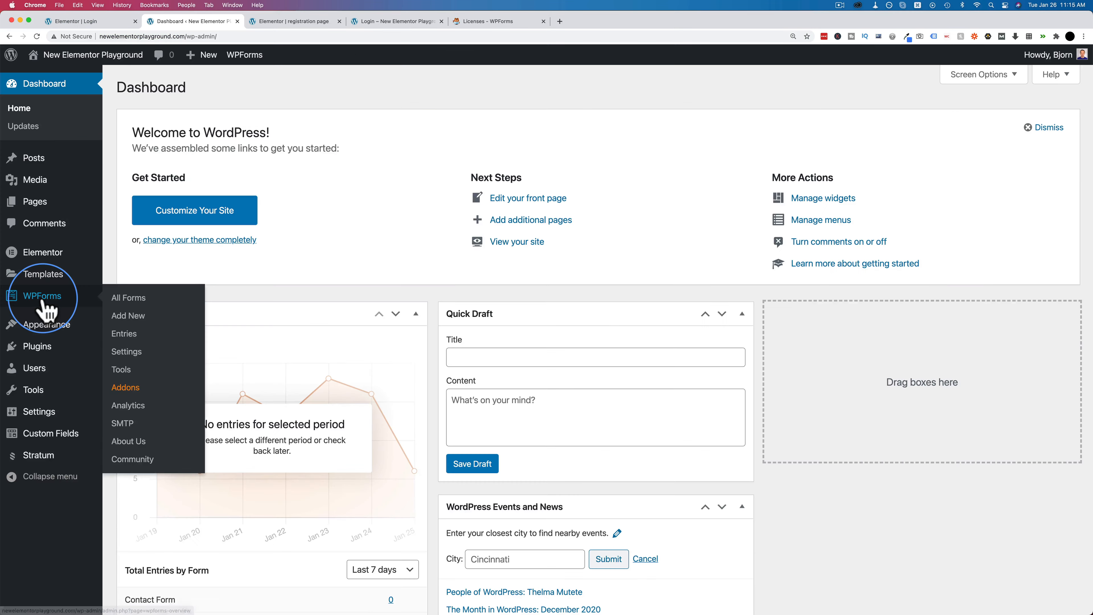
click(46, 304)
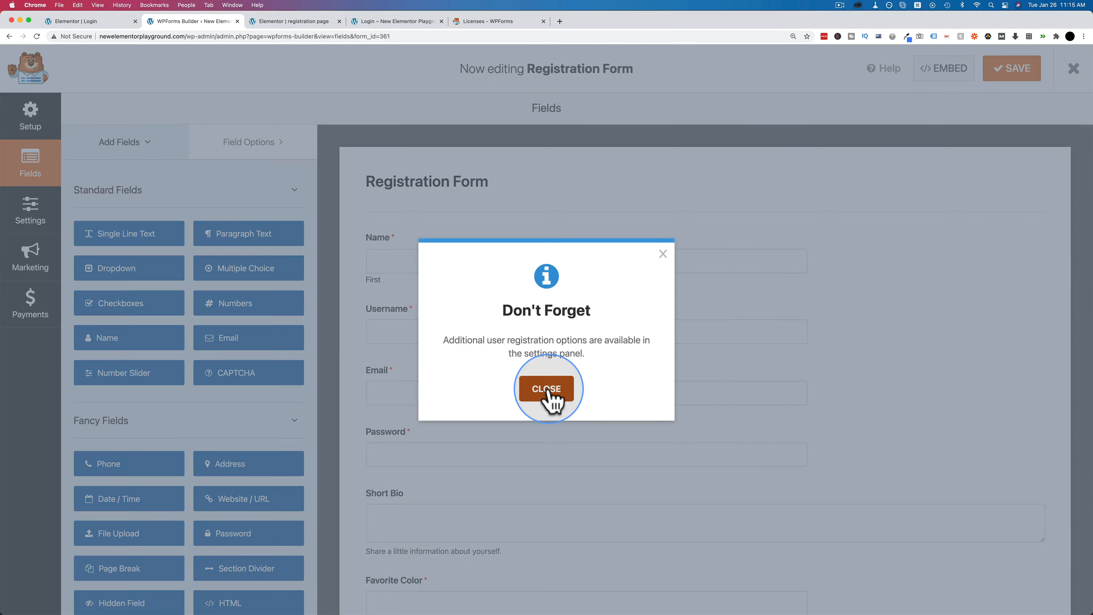
click(545, 390)
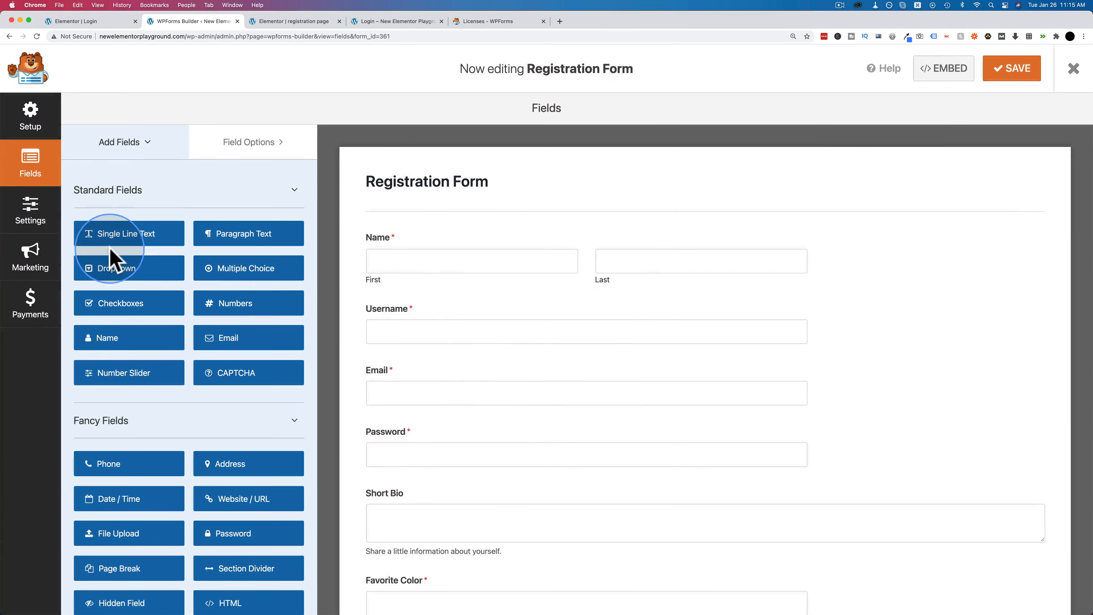
click(41, 226)
click(231, 215)
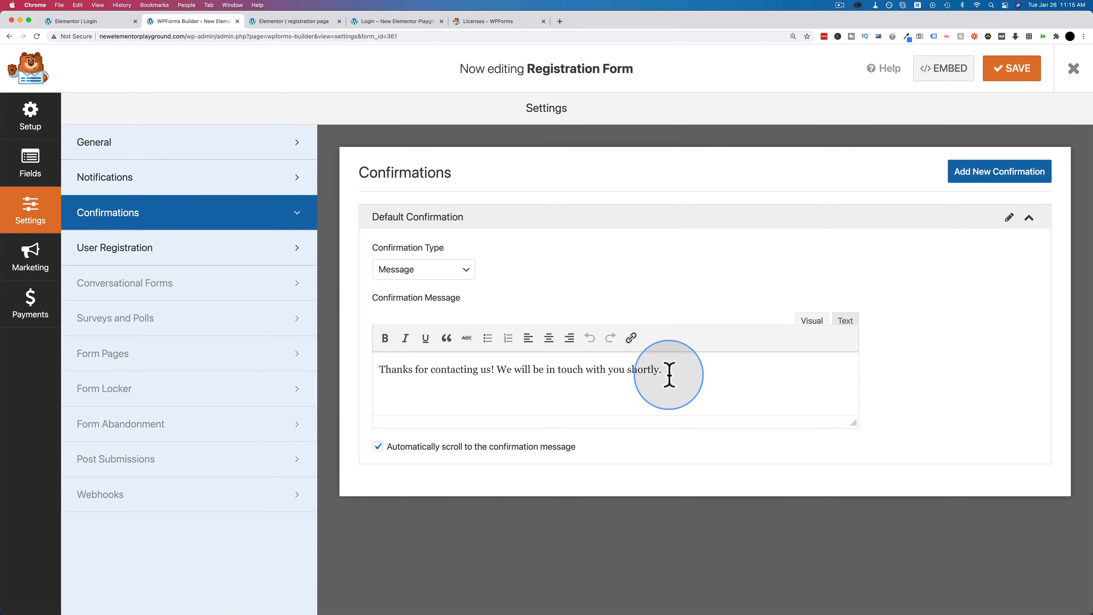
drag(669, 375, 386, 367)
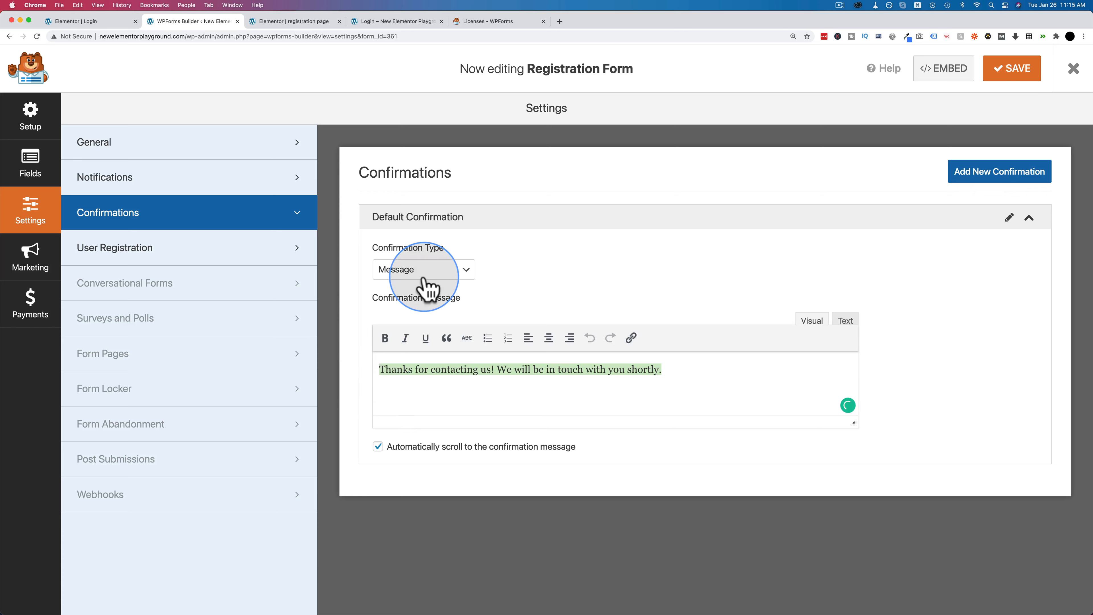
click(415, 271)
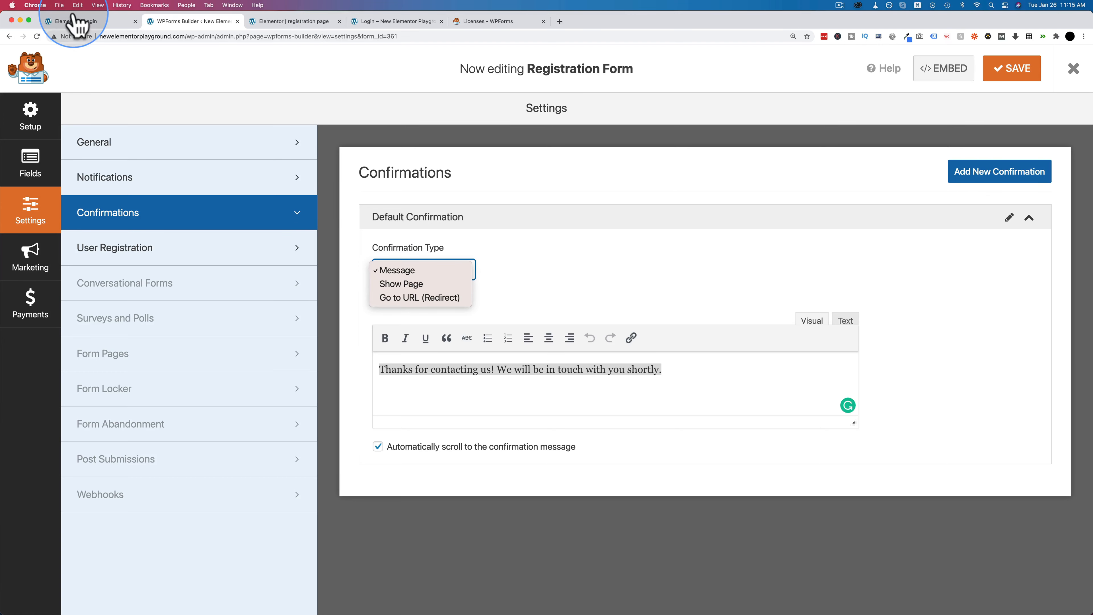
click(98, 253)
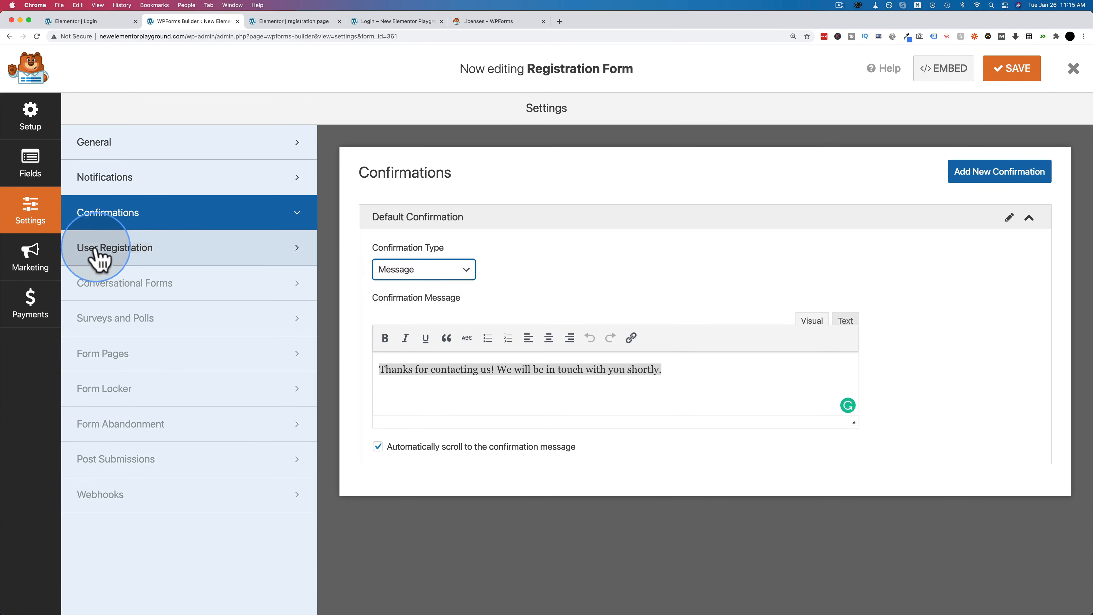
- Check the User Registration settings (Manual Approval activation) and close the form builder
click(98, 254)
scroll(332, 370, down, 3)
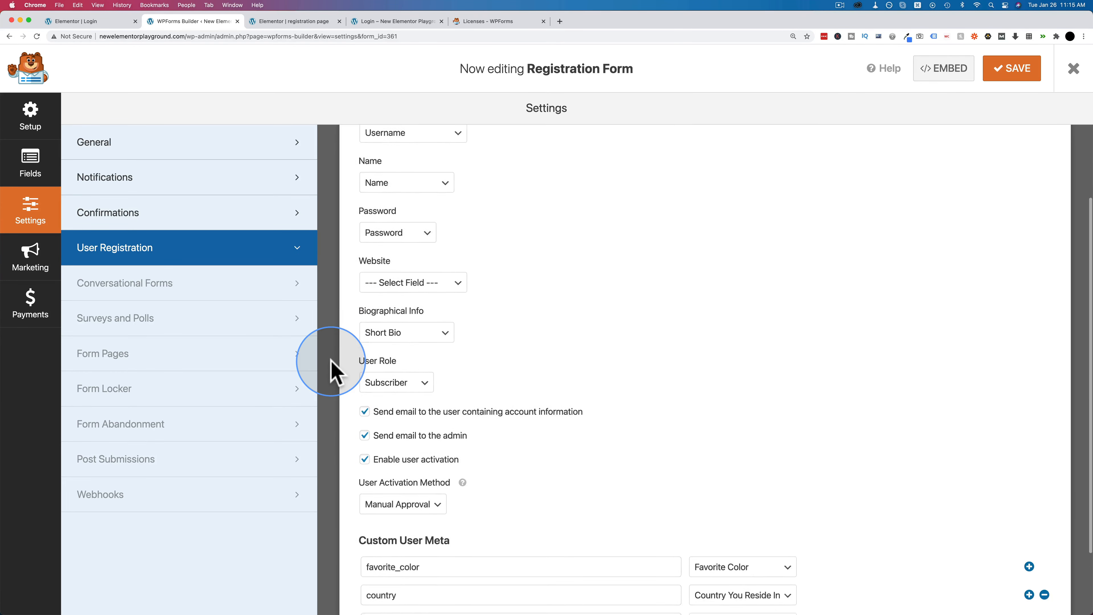
scroll(332, 370, down, 2)
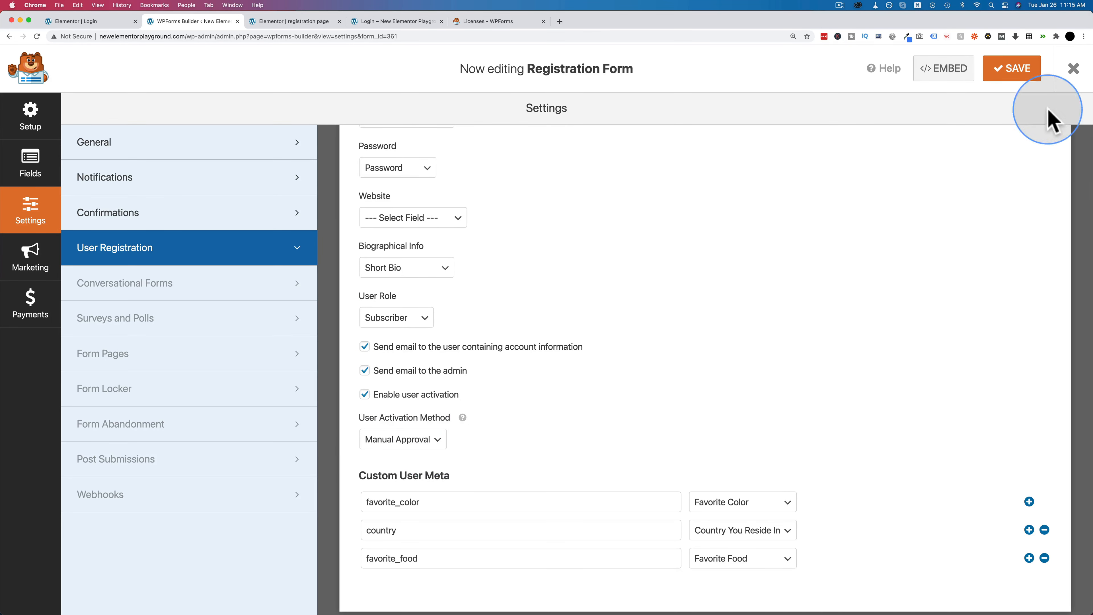
click(1073, 68)
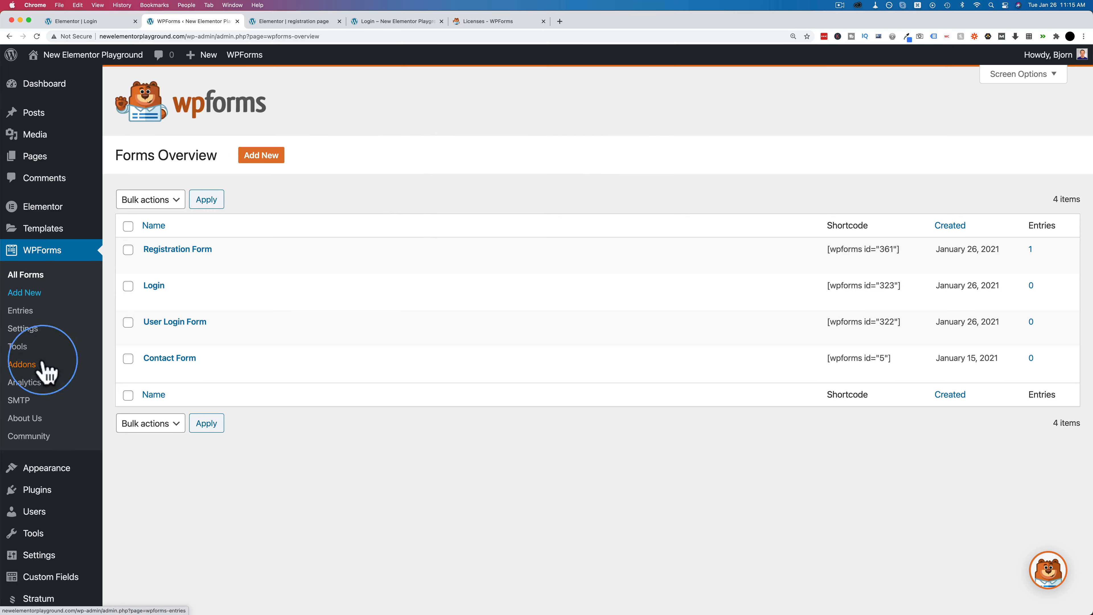
- Scroll the test user's profile to the extra fields showing Green, Canada and Pasta
scroll(43, 431, down, 1)
mouse_move(42, 500)
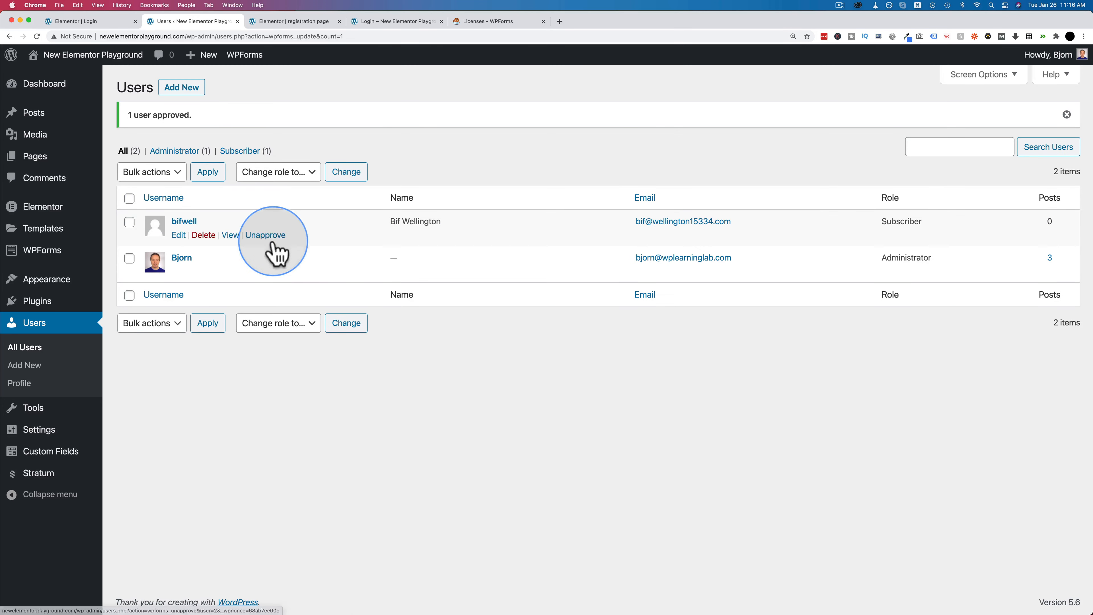
mouse_move(182, 238)
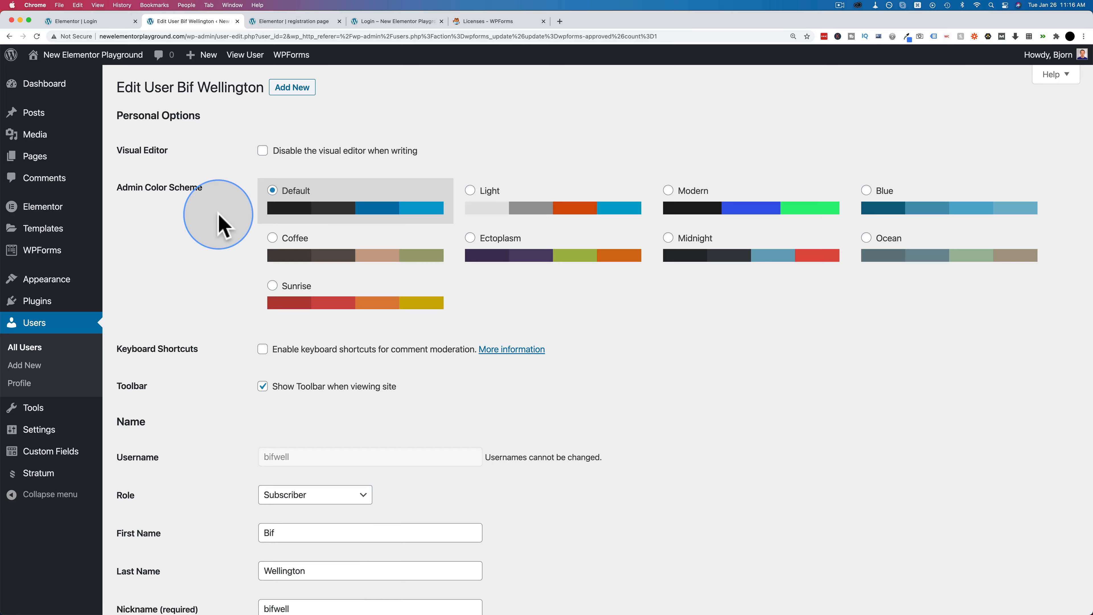
scroll(219, 224, down, 6)
scroll(218, 224, down, 2)
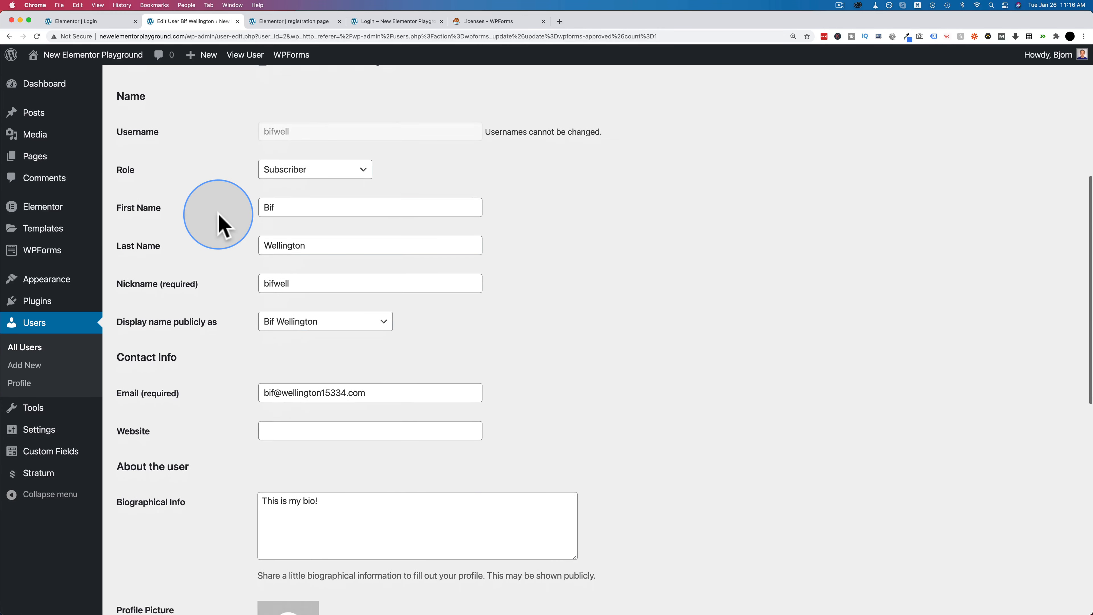
scroll(280, 369, down, 4)
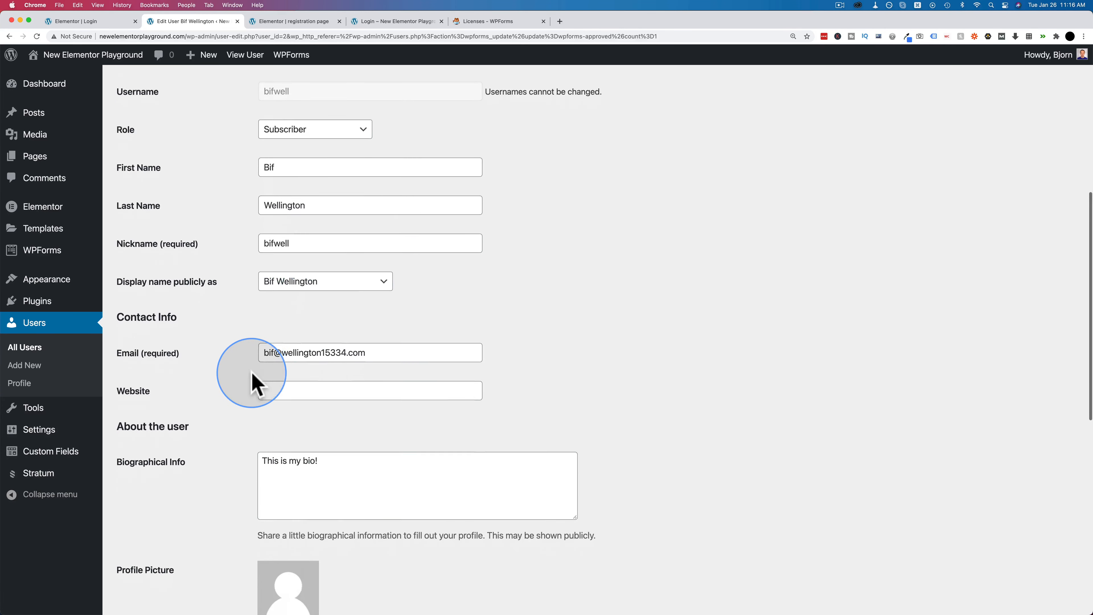
drag(317, 380, 256, 330)
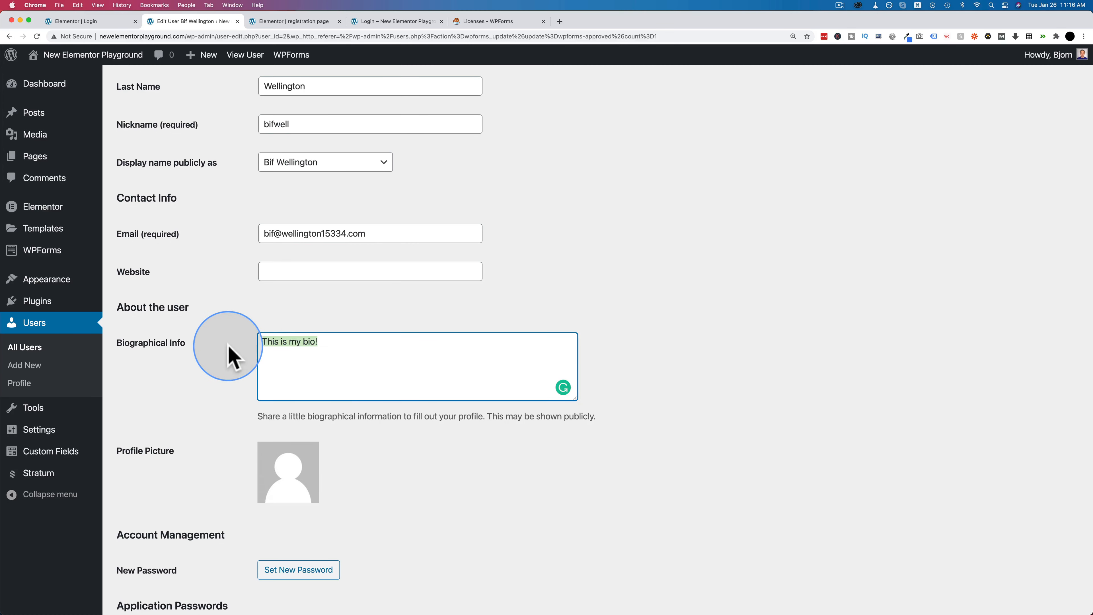
scroll(231, 354, down, 3)
scroll(228, 356, down, 5)
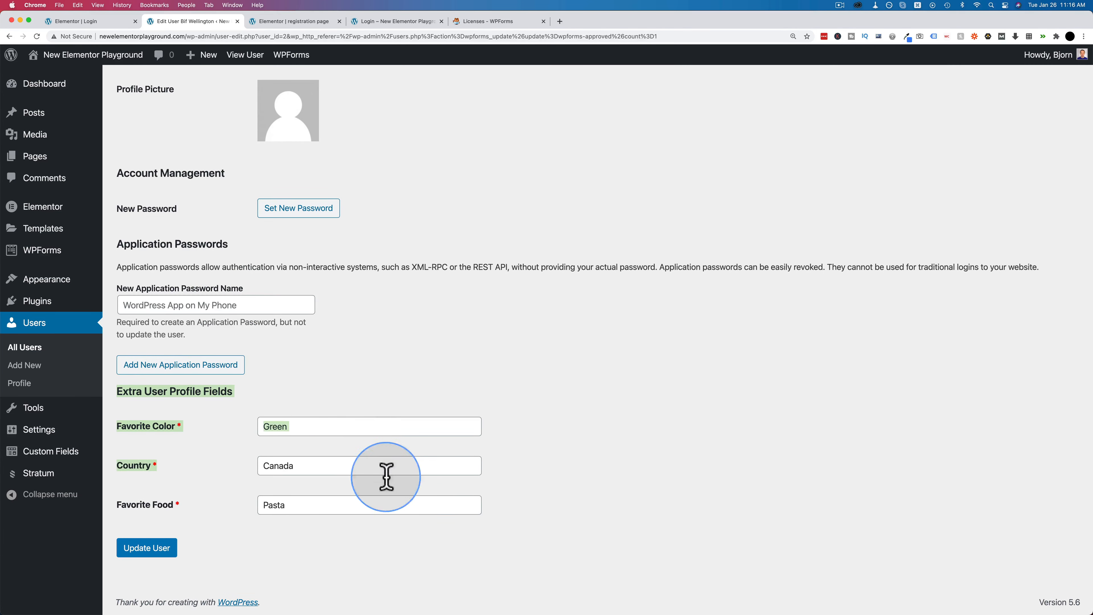
click(320, 509)
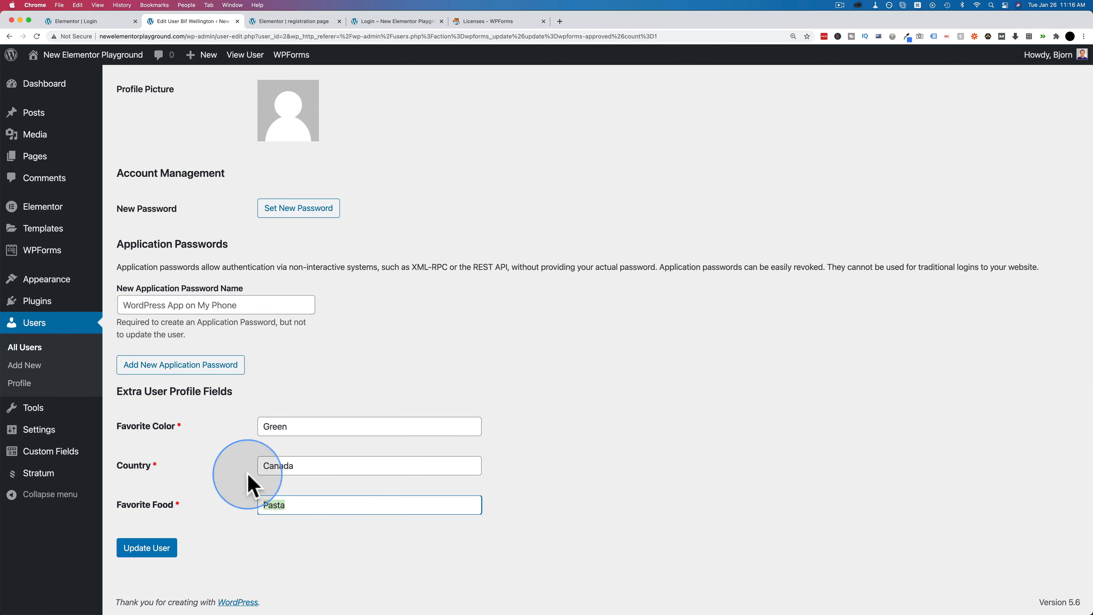
- Bring up the WPForms Forms Overview from the admin sidebar
scroll(251, 439, up, 5)
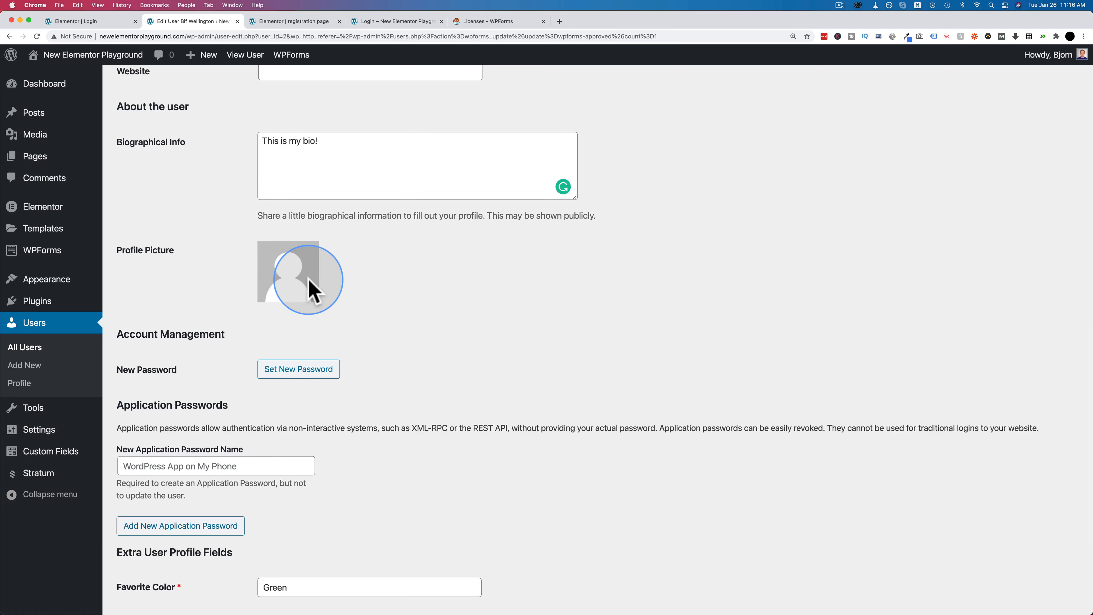
mouse_move(52, 237)
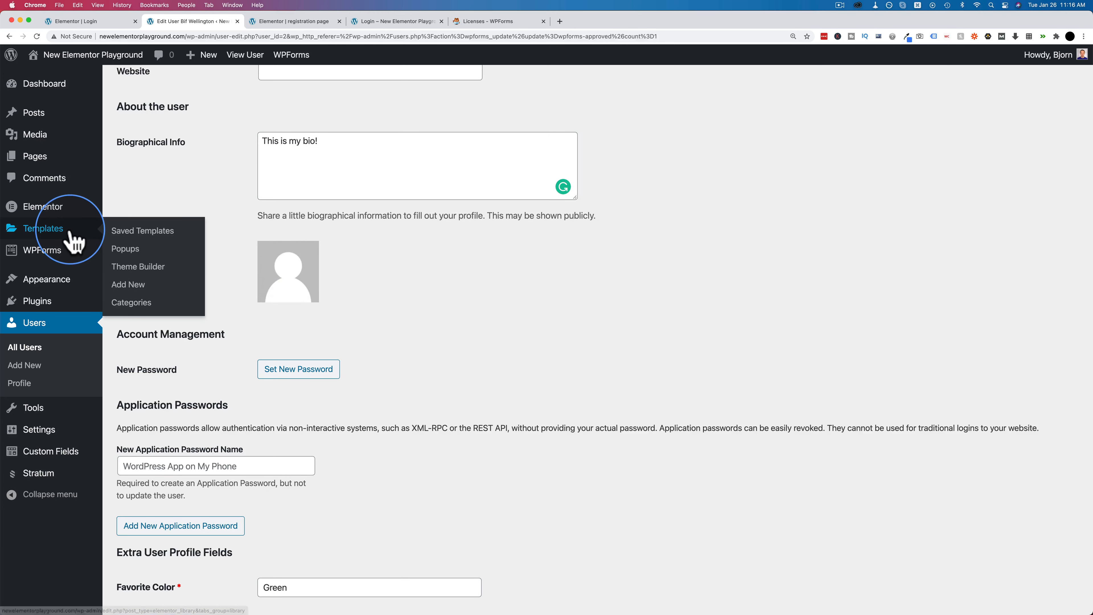
click(56, 251)
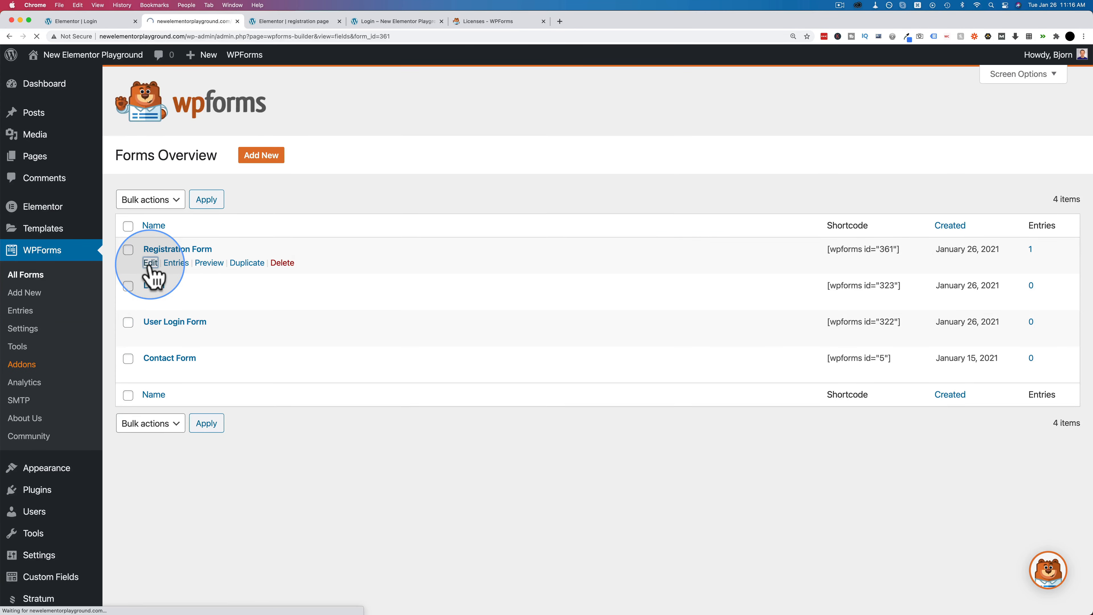
- Edit the Registration Form, dismiss the Don't Forget reminder, and scroll through its fields
click(150, 264)
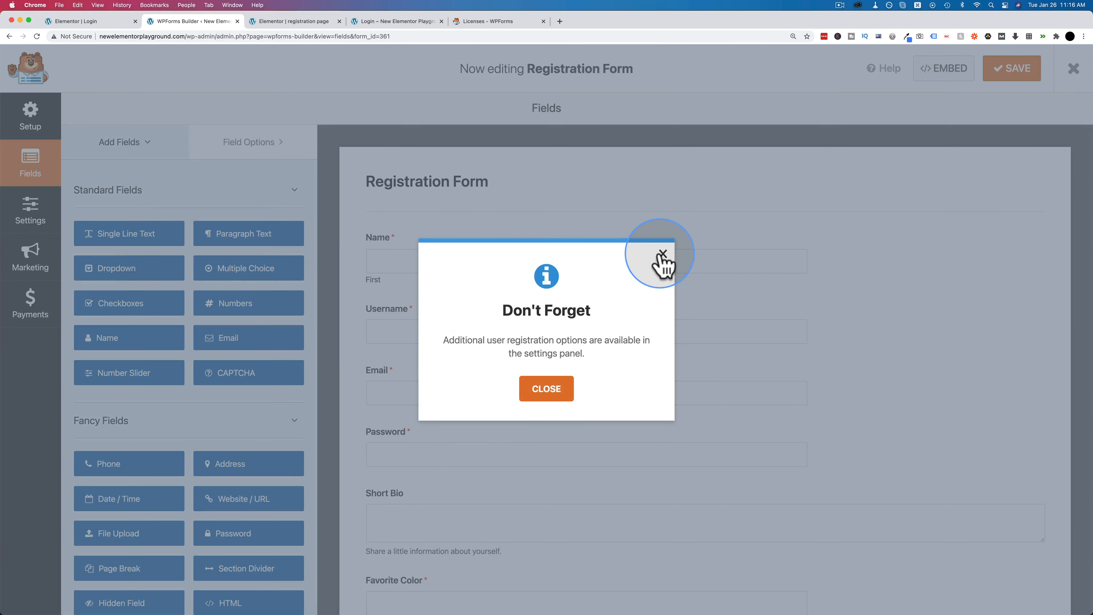
click(661, 256)
scroll(244, 303, down, 5)
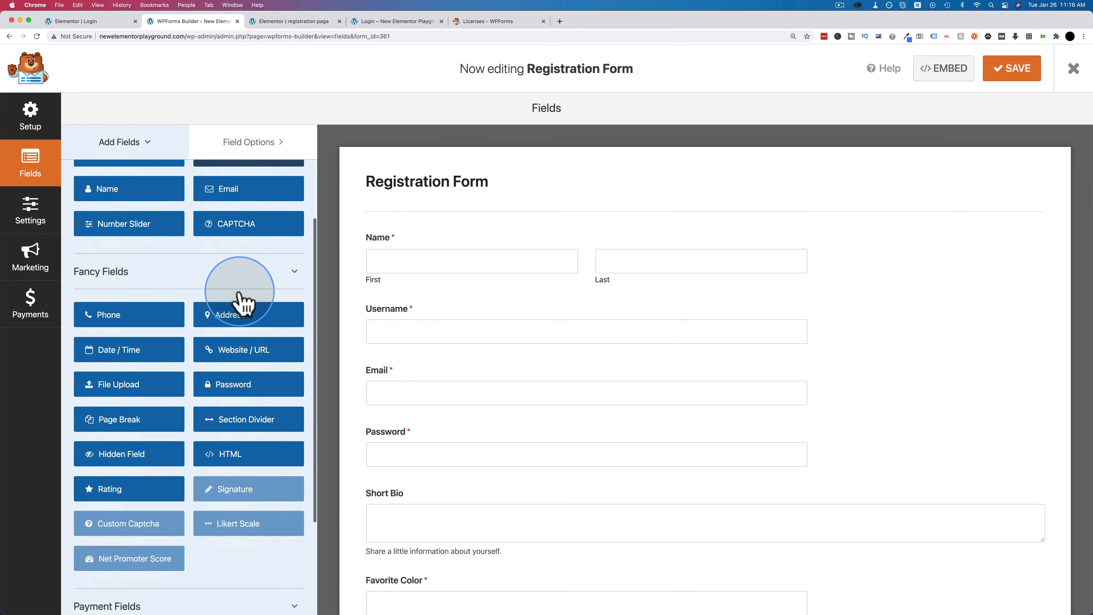
scroll(133, 333, down, 3)
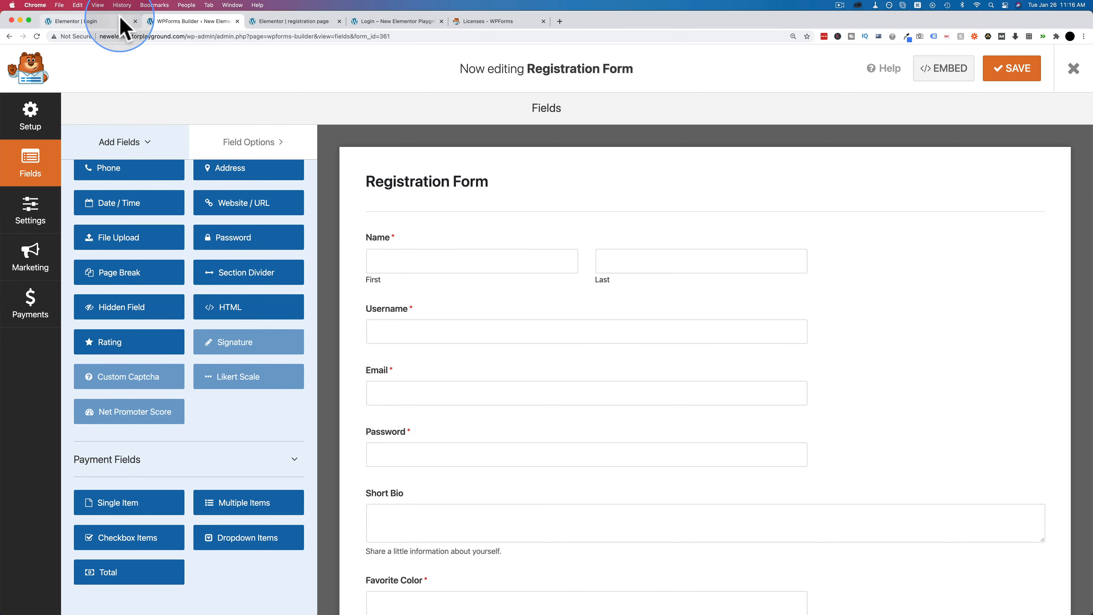
- Exit the form builder and switch to the incognito window's registration page
click(110, 22)
click(198, 22)
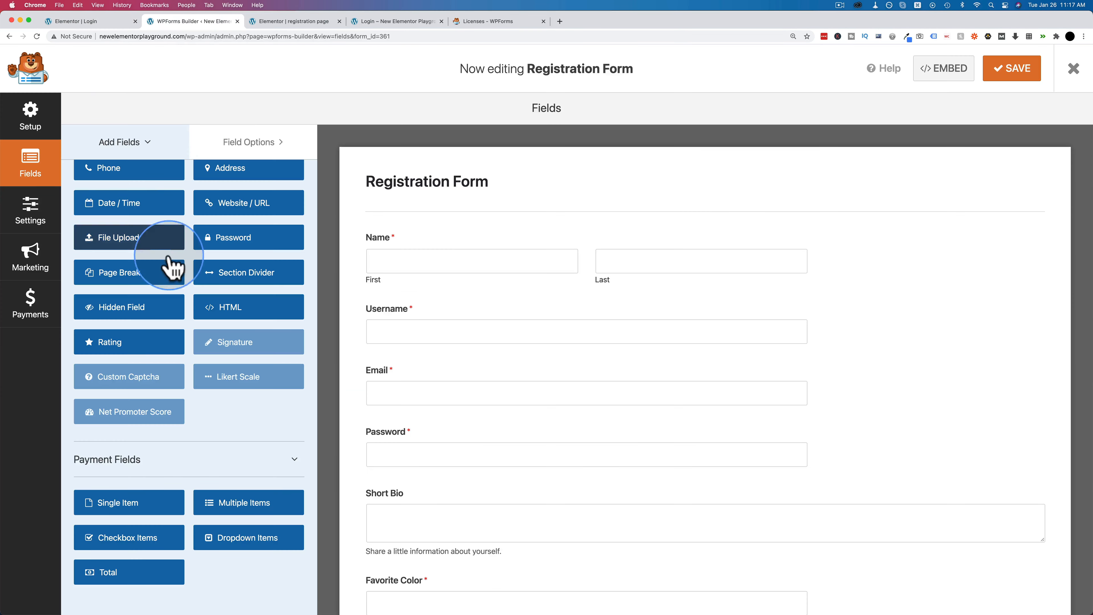
click(1074, 68)
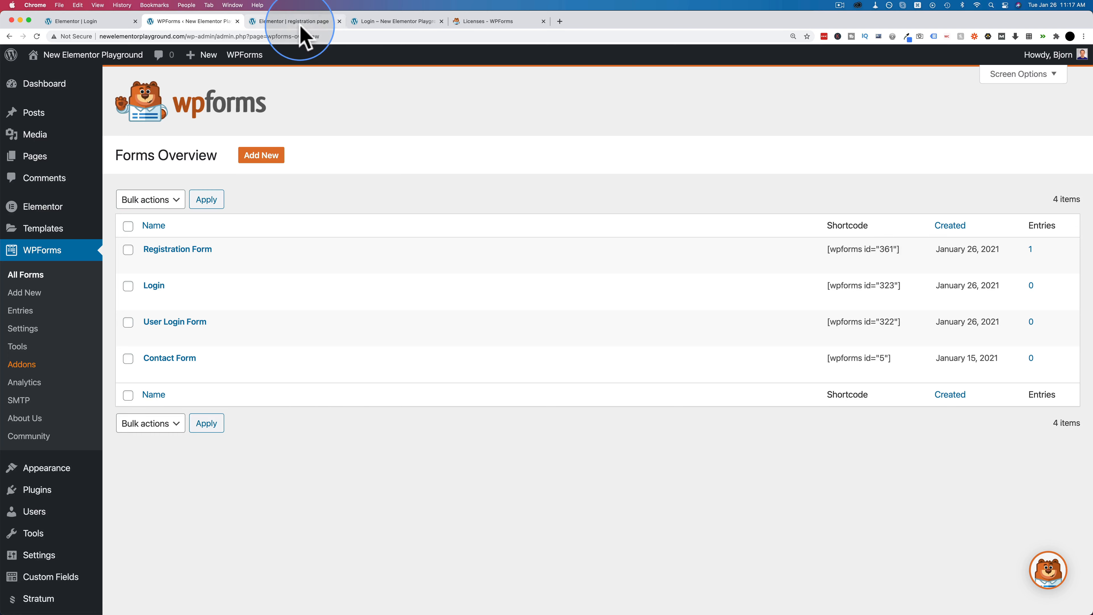
key(super+grave)
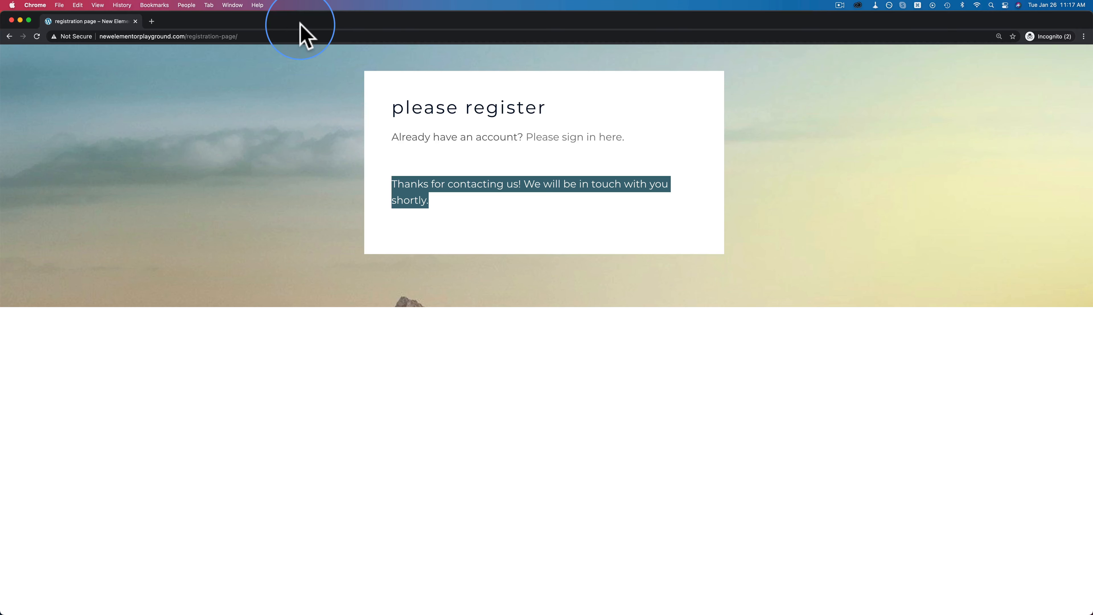
- Change the address from registration-page/ to login/ and load the login page
click(187, 36)
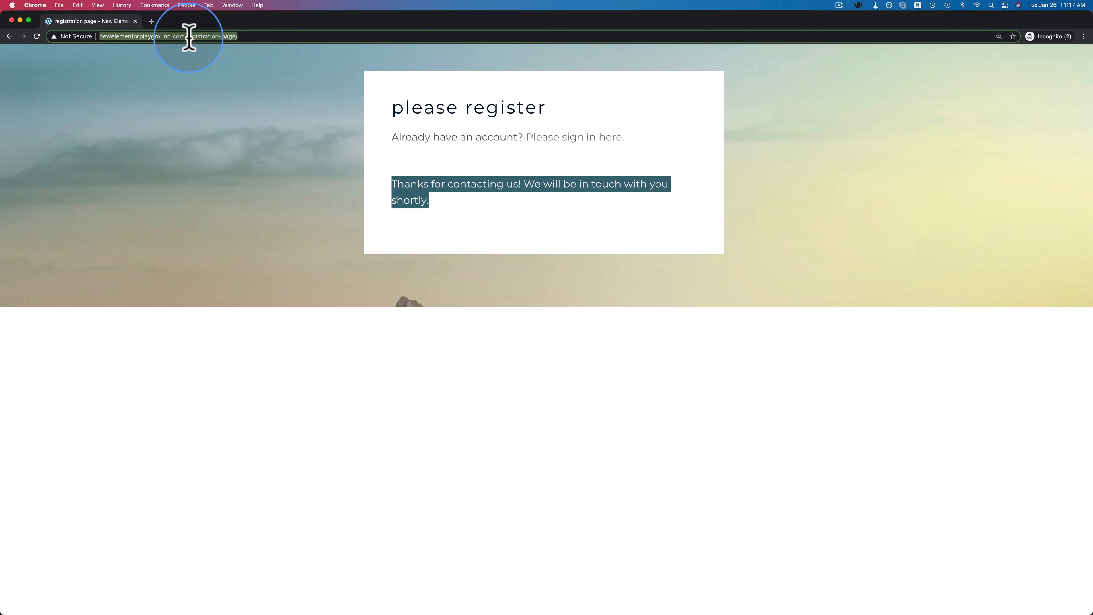
drag(187, 37, 228, 38)
text(login/)
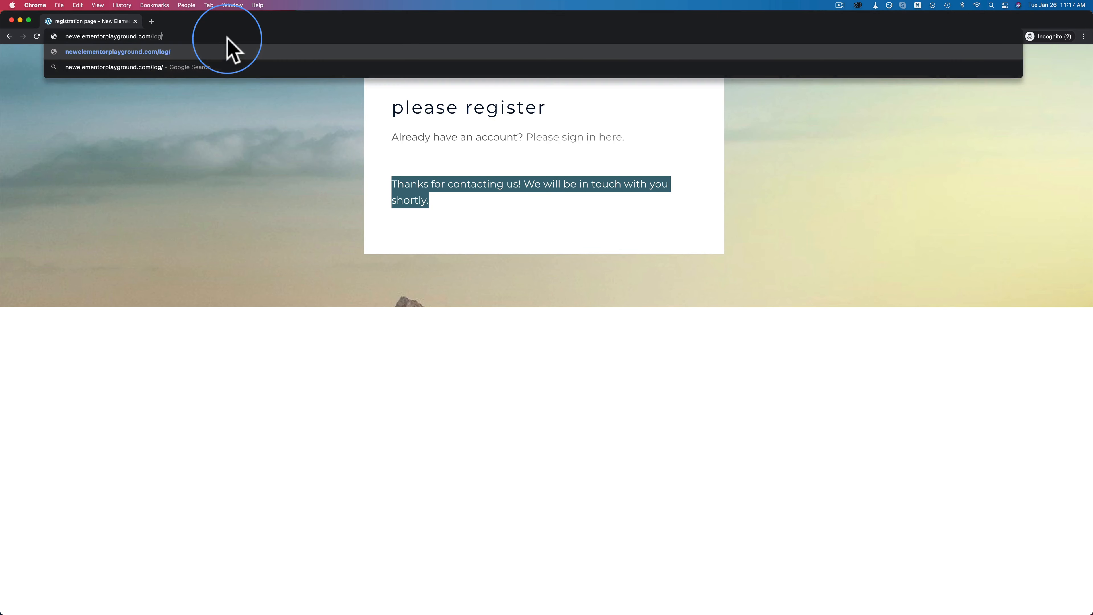
key(Return)
- Log in with the new user's username and password, landing on the homepage
click(181, 312)
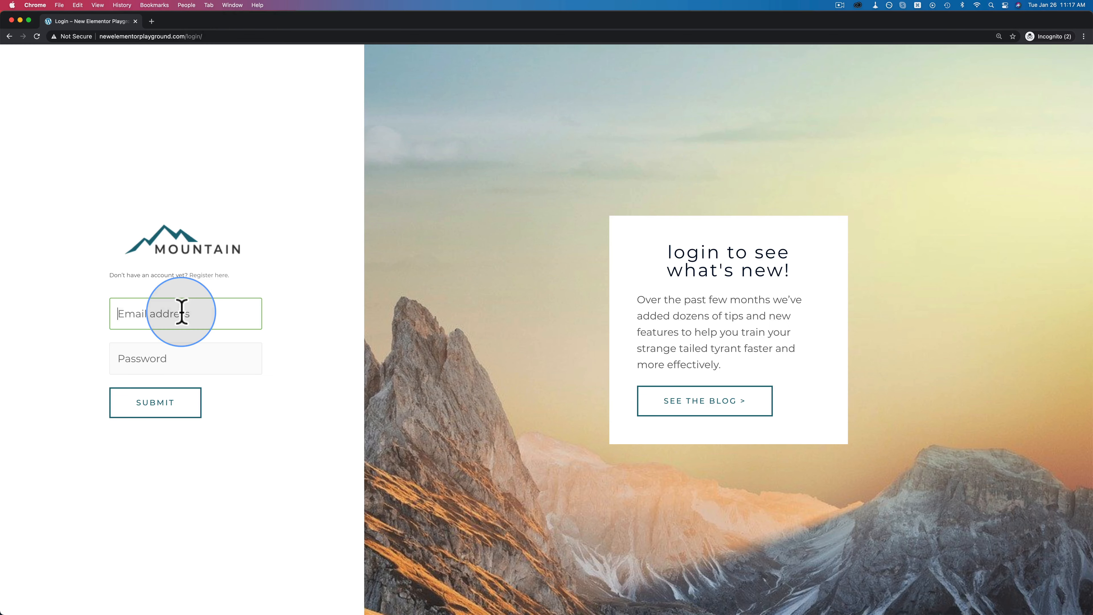
text(big)
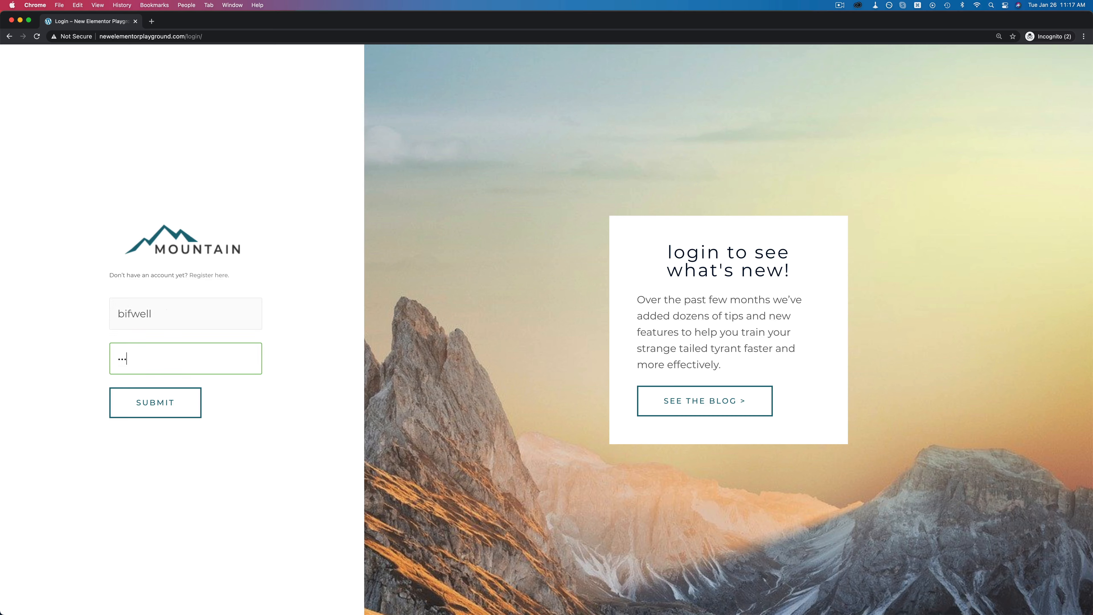
click(156, 411)
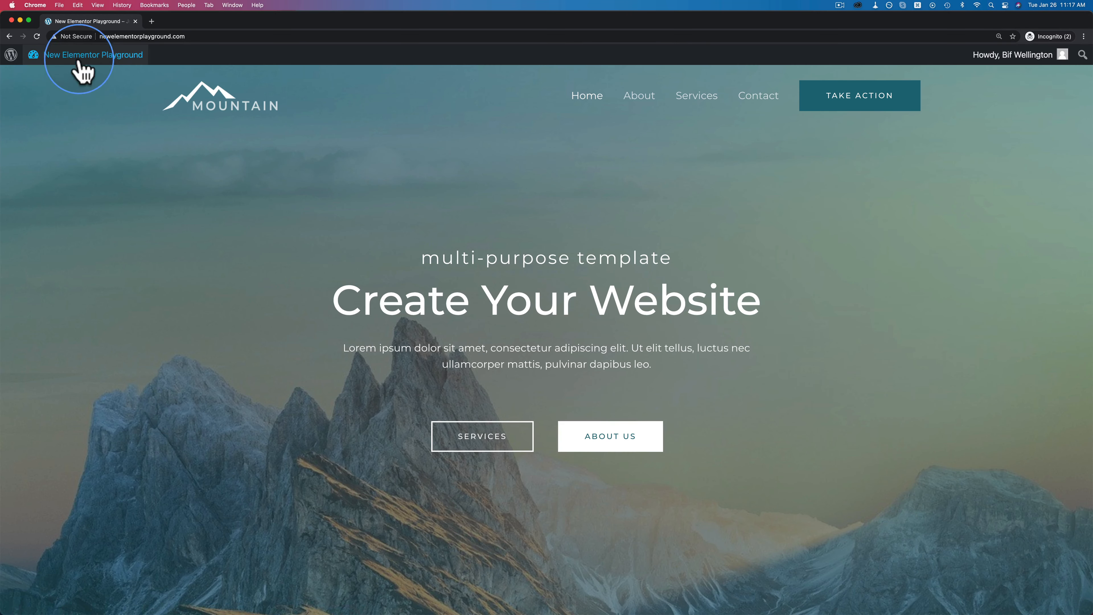
mouse_move(1021, 64)
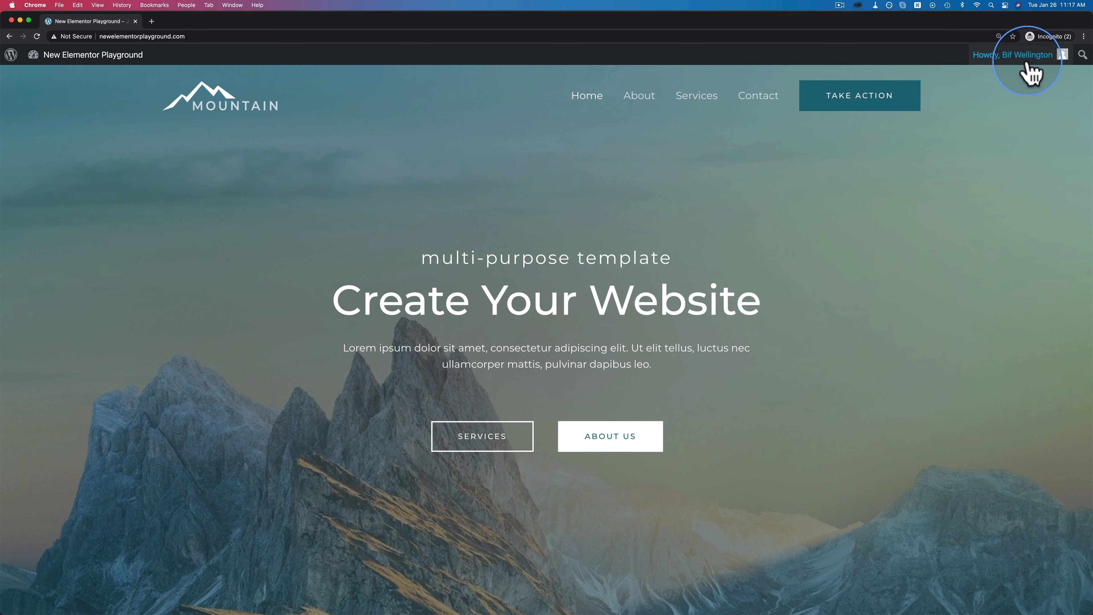
- Confirm Favorite Color, Country and Favorite Food on the user's profile, then log out
click(988, 113)
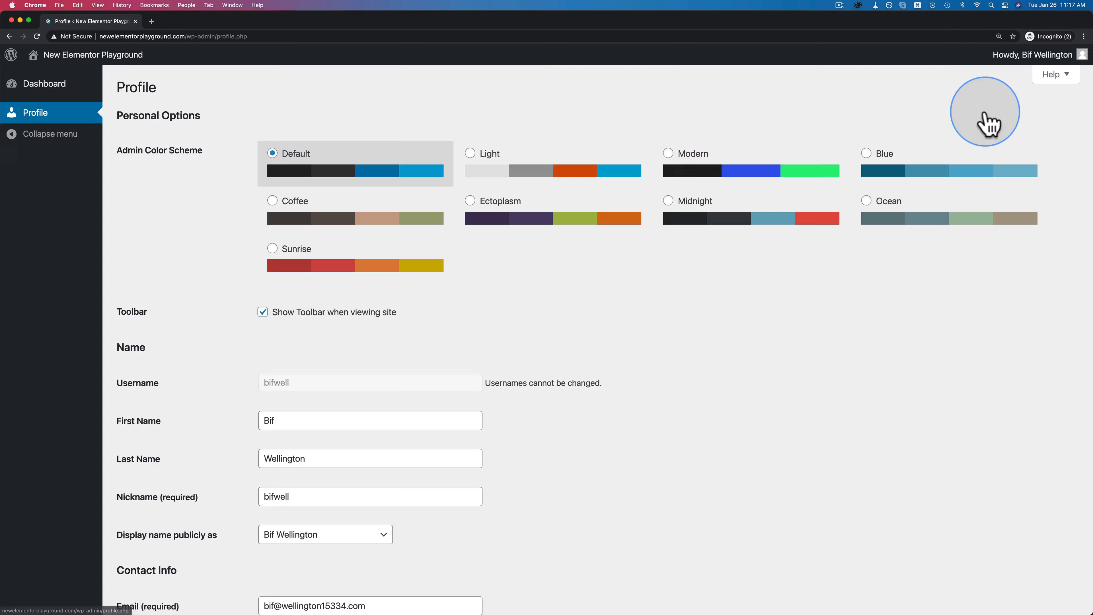
scroll(172, 276, down, 7)
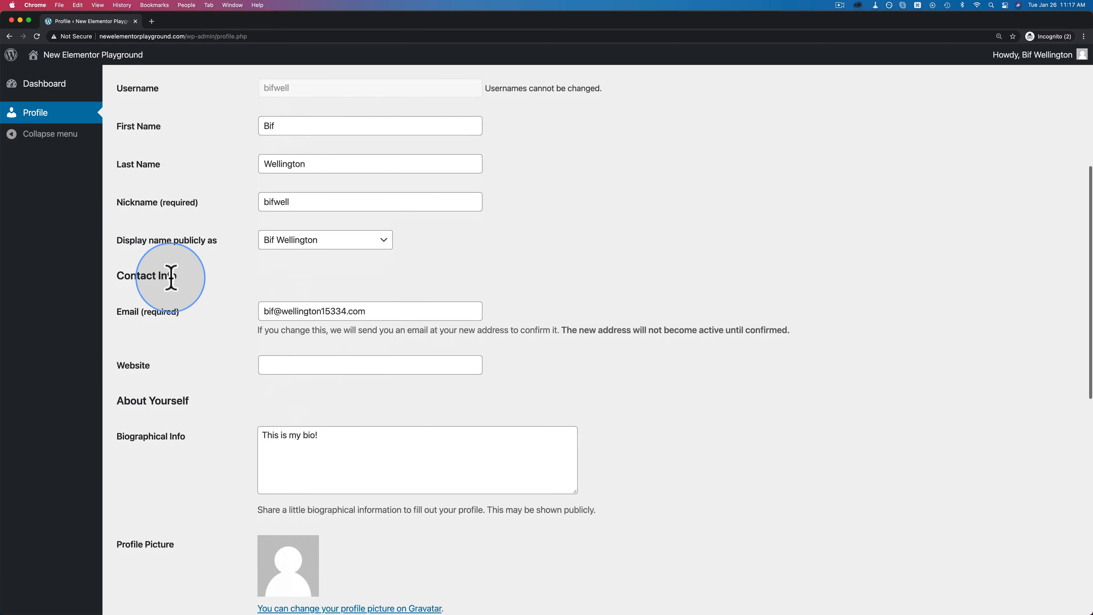
scroll(171, 278, down, 10)
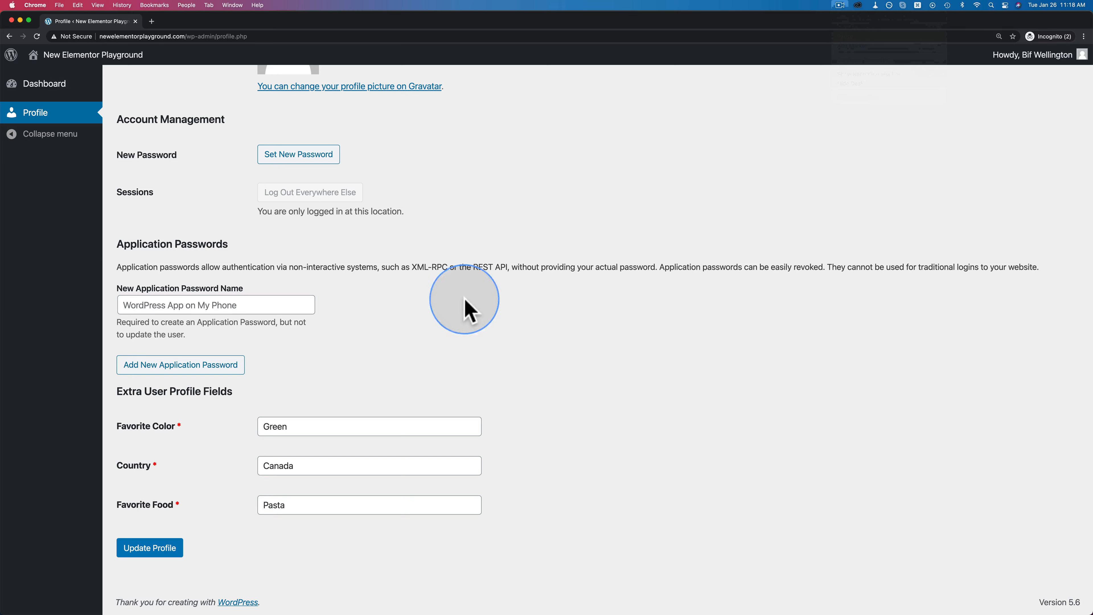
mouse_move(1042, 55)
click(1005, 135)
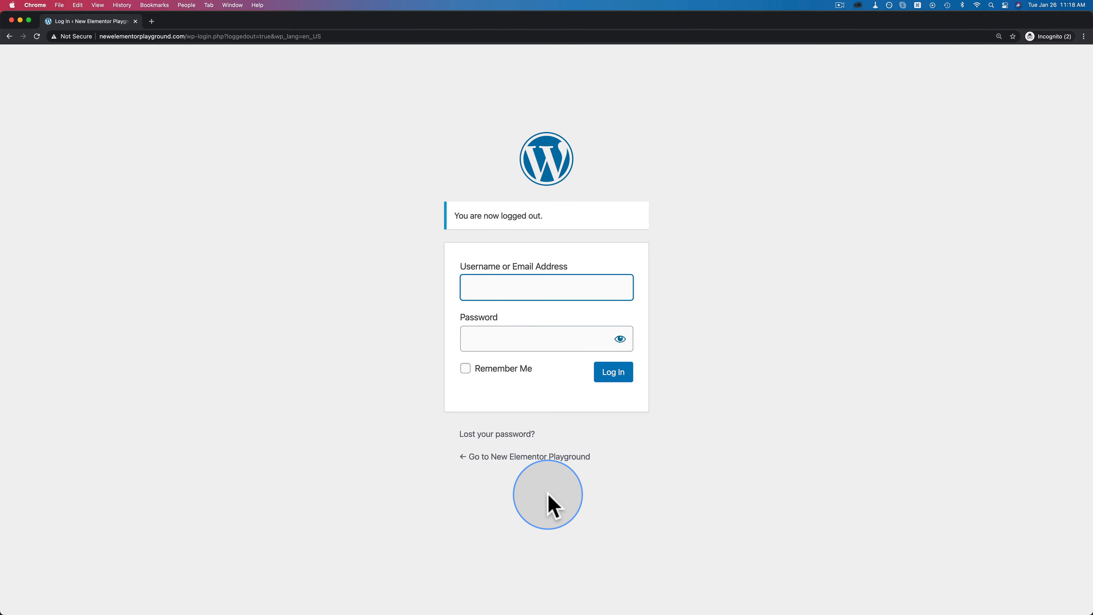
- Return to the site and navigate to its /login/ page
click(478, 458)
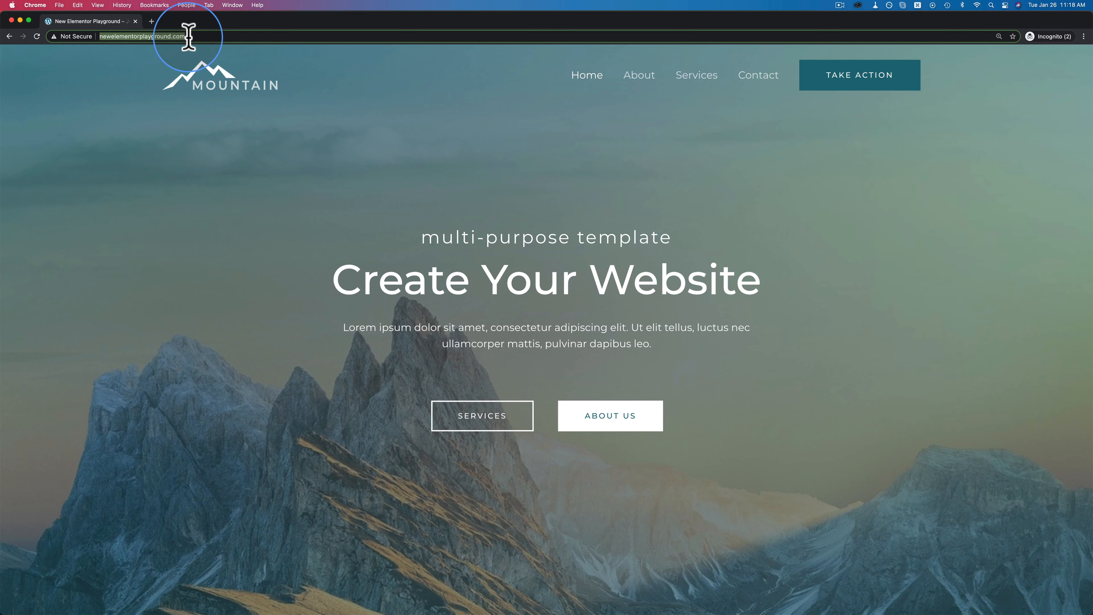
click(204, 37)
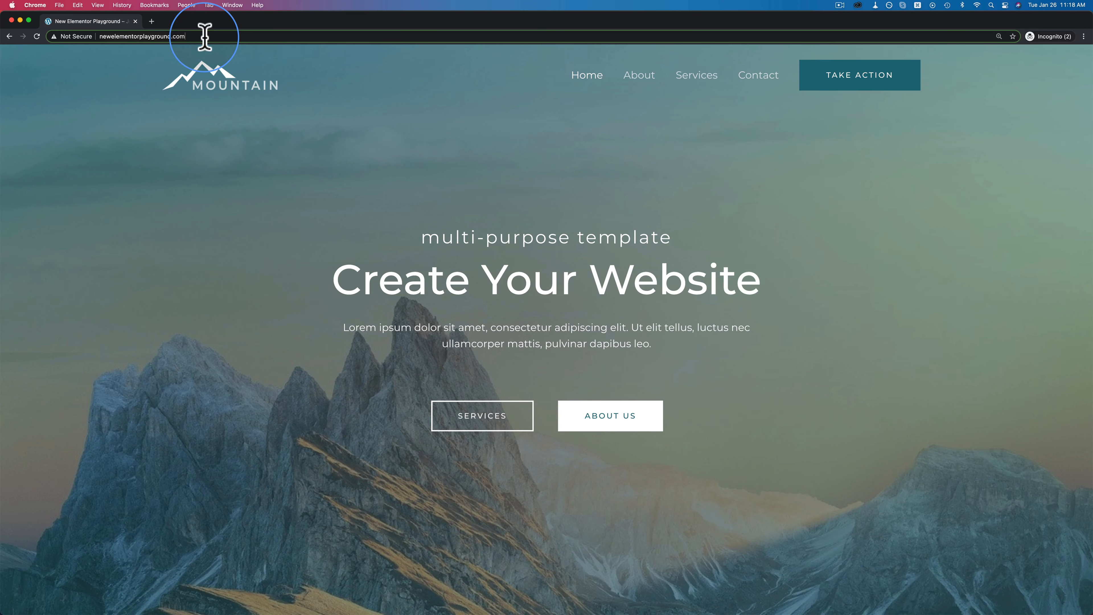
text(/goi)
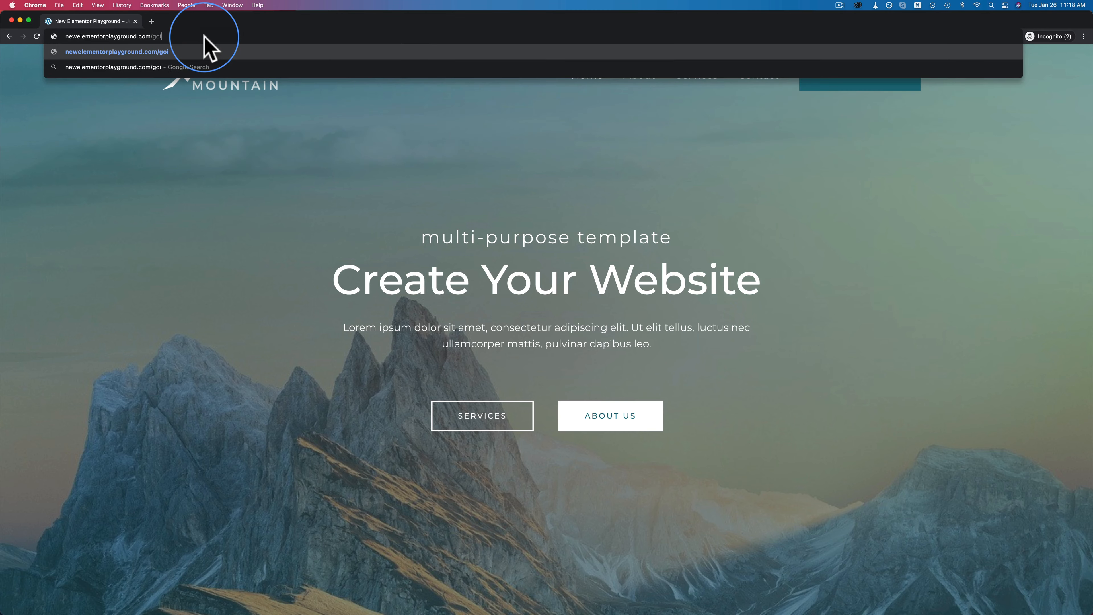
key(BackSpace)
key(BackSpace)
key(BackSpace)
key(BackSpace)
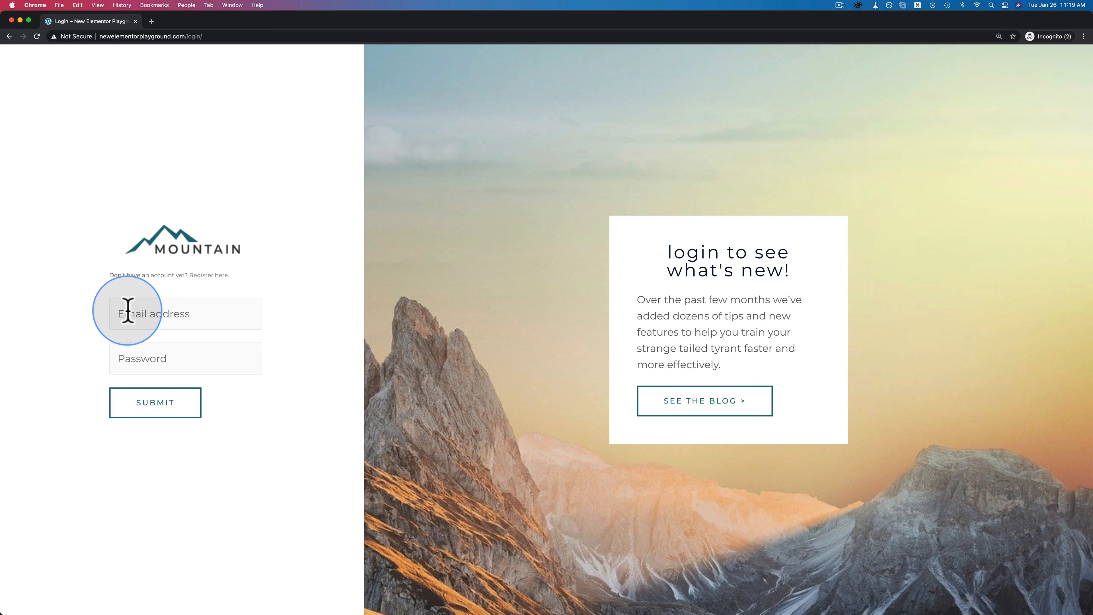
- Submit a bogus username and password, select the Unknown username error, and open a new tab
click(128, 311)
text(sd)
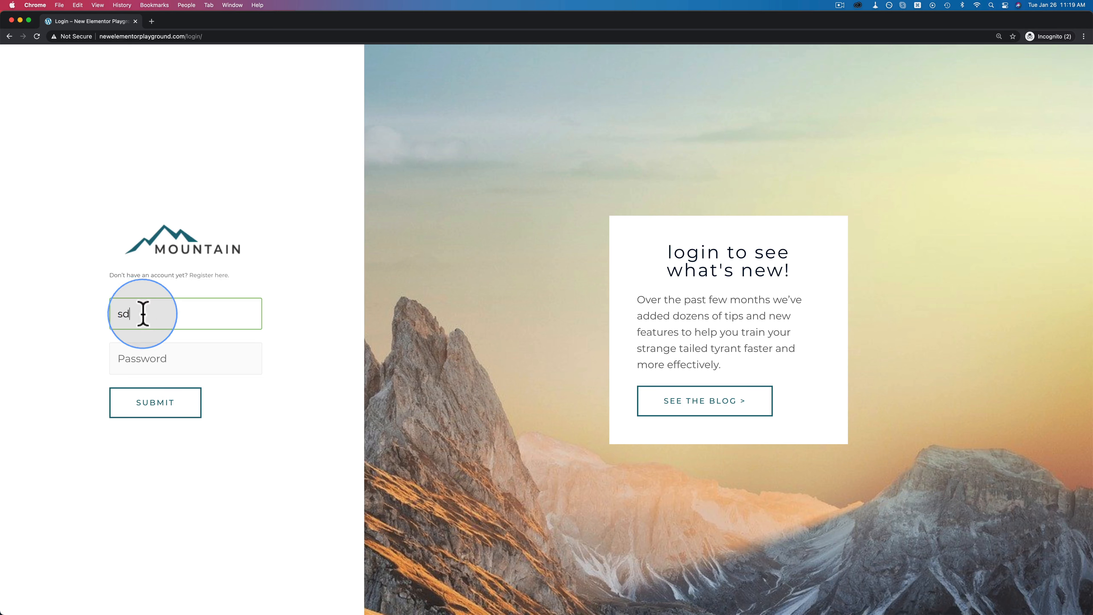
text(fds)
click(156, 359)
text(sdfsdfsd)
click(161, 407)
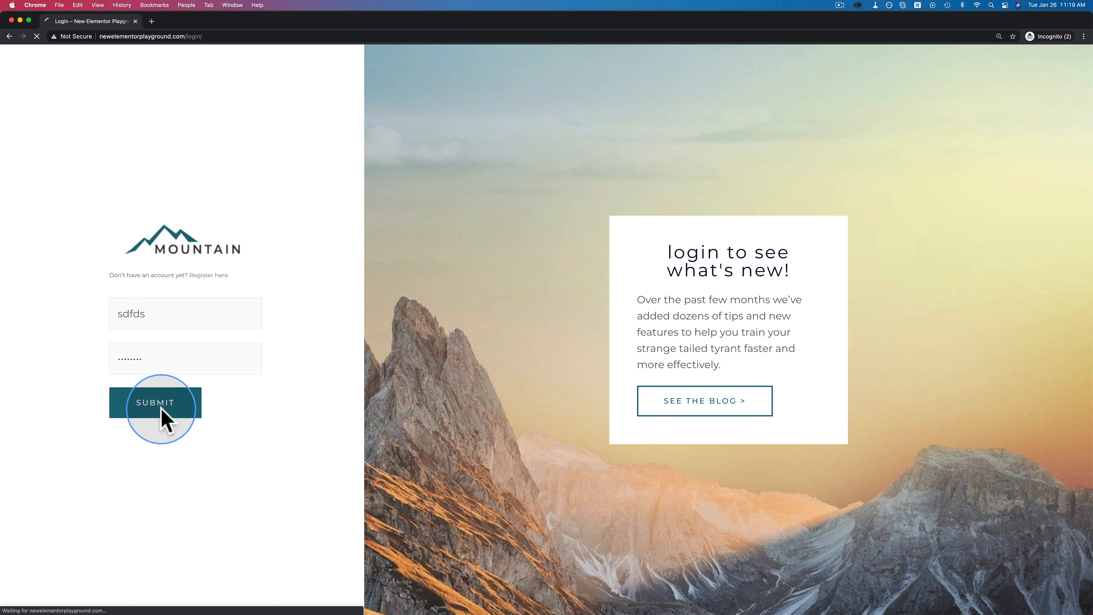
drag(189, 307, 103, 283)
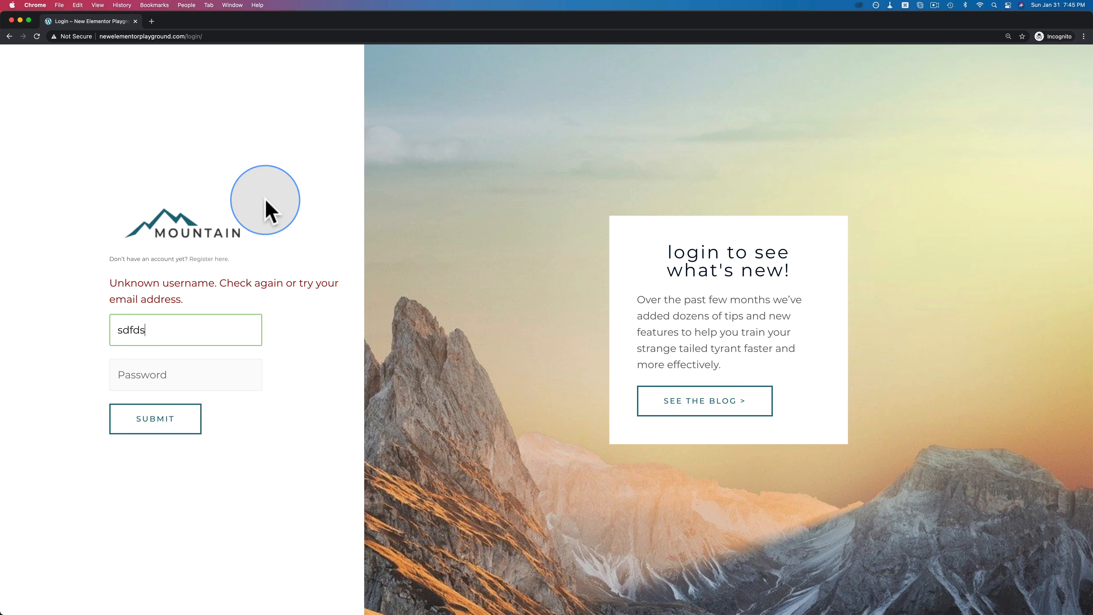
key(super+t)
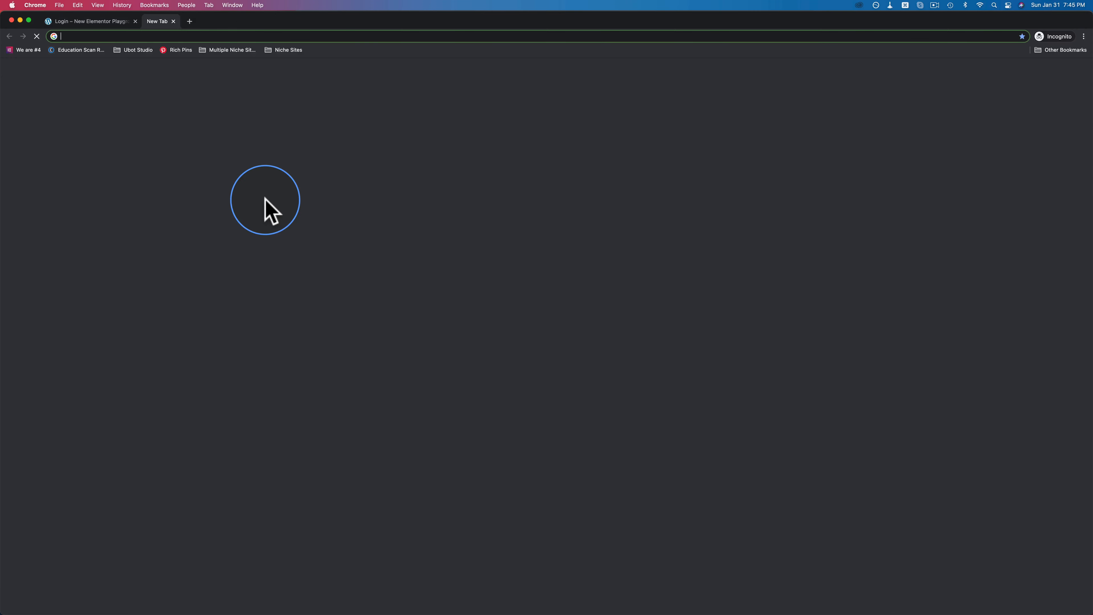
- Load the WPForms custom login form tutorial and select its Forgotten your password snippet
text(wpforms.com/how-to-create-a-custom-login-form-for-improved-site-branding/#add-link)
key(Return)
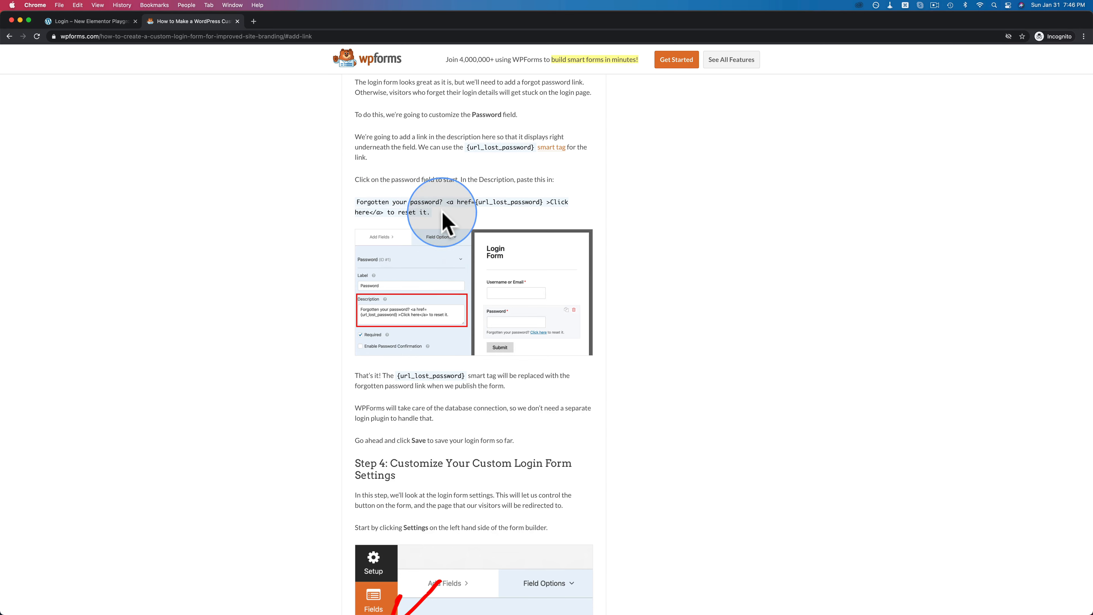
drag(431, 217, 354, 202)
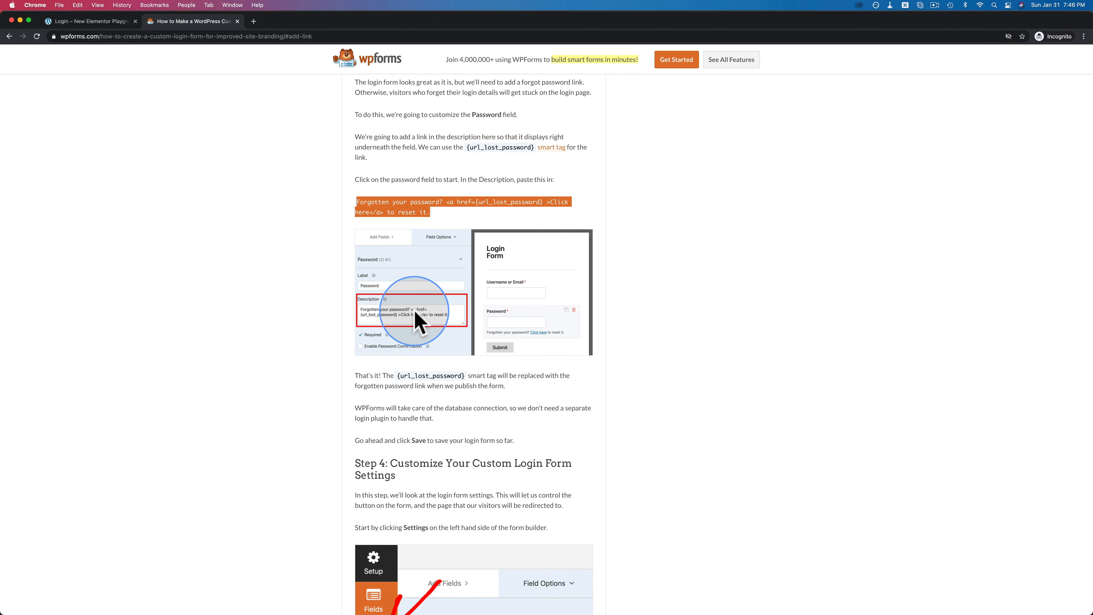
key(super+equal)
key(super+equal)
key(super+equal)
scroll(547, 344, down, 2)
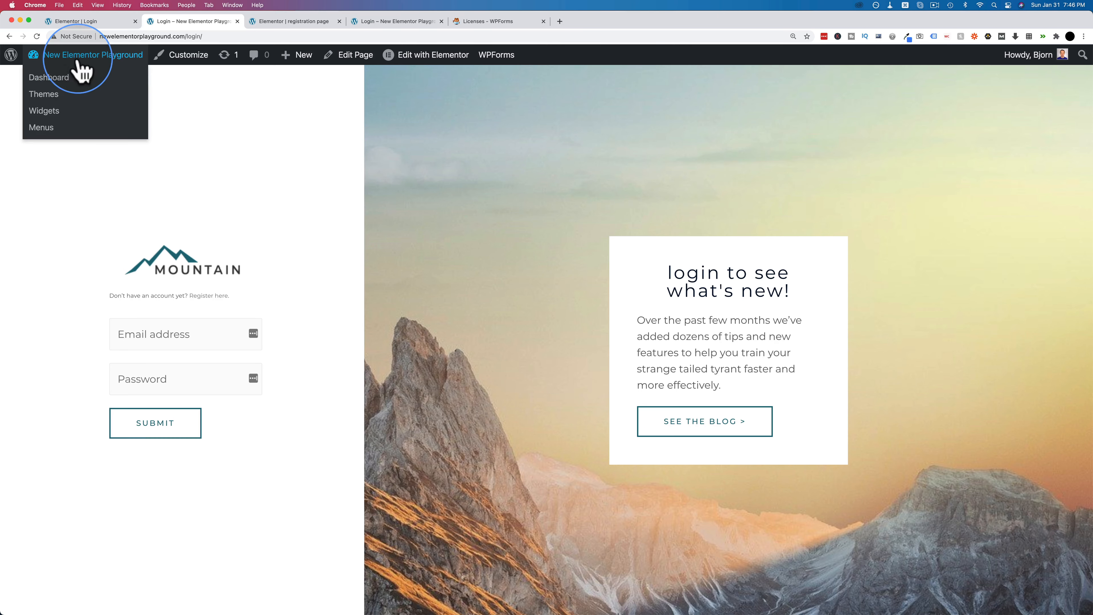
- Open the Login form in WPForms and select its Password field
click(58, 85)
click(54, 295)
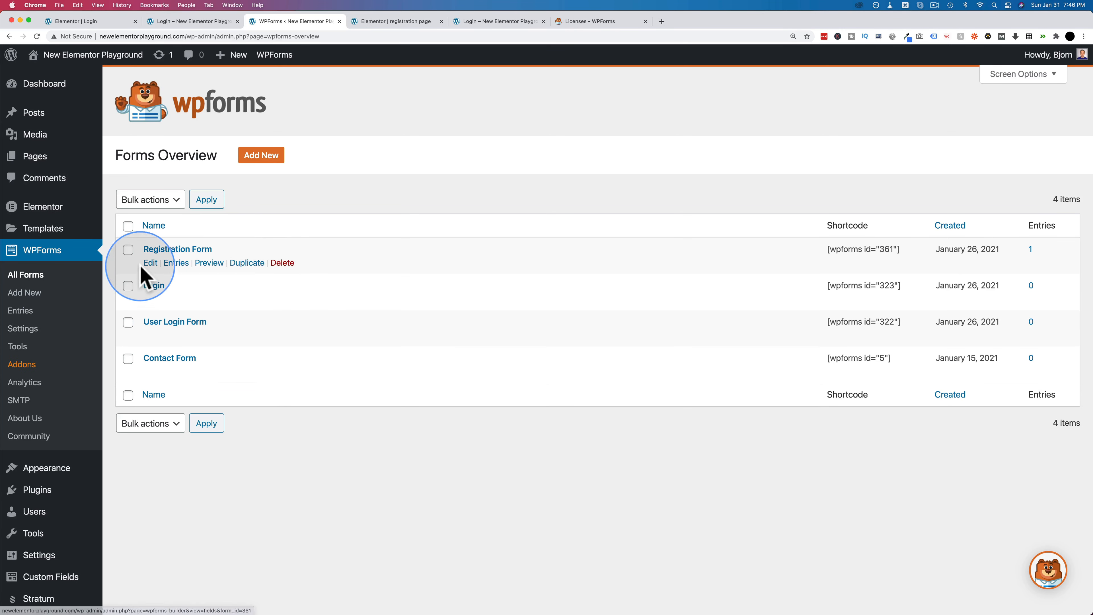
mouse_move(158, 289)
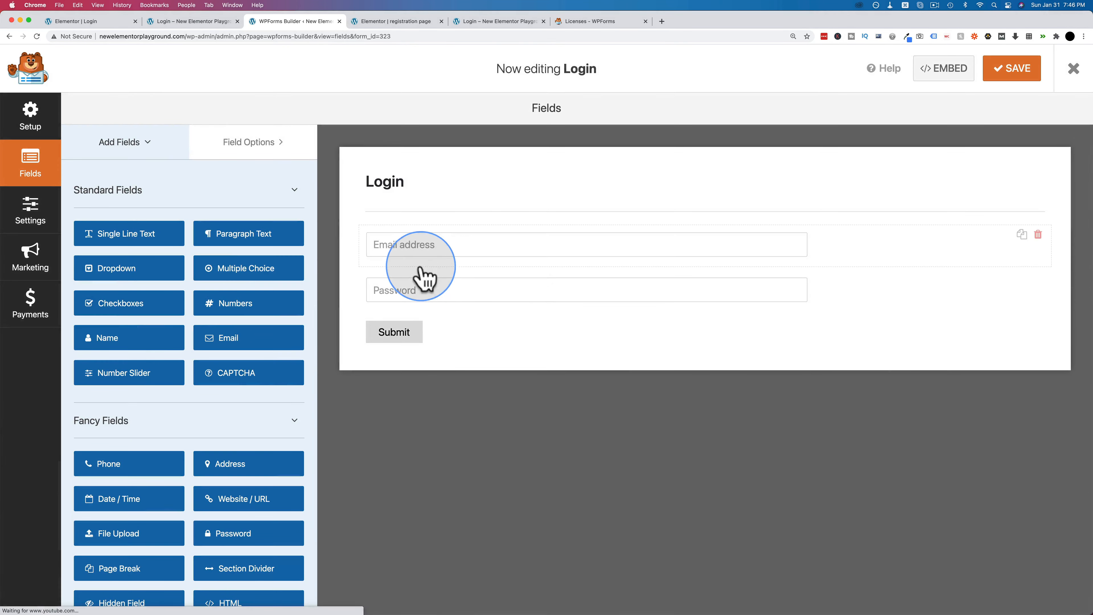
click(433, 286)
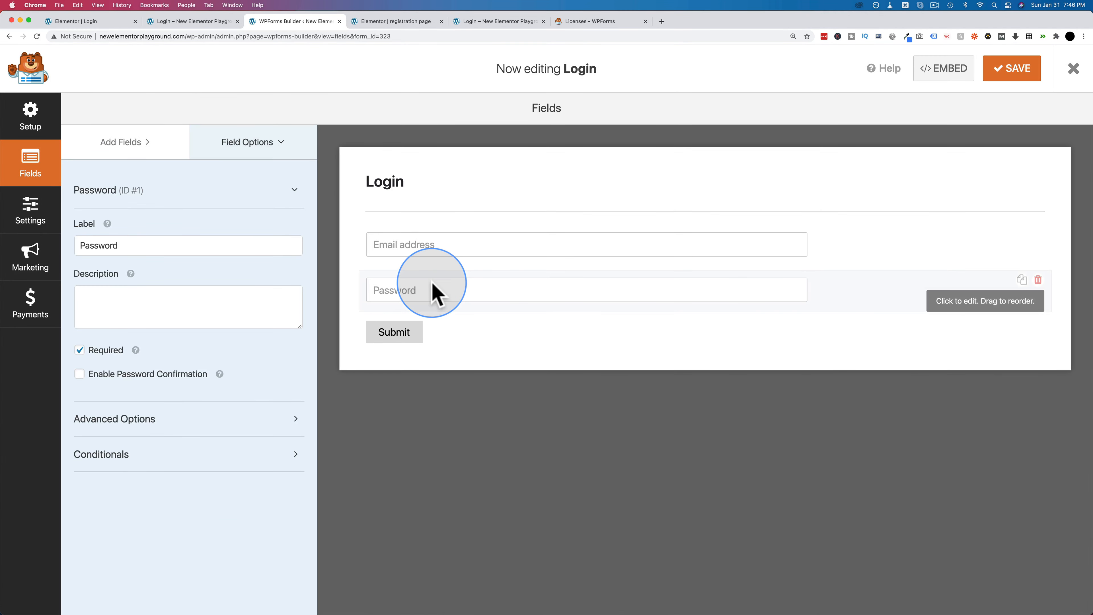
- Set the Password description to 'Forgot your password? Click here to reset it.' with reset link, and save
click(161, 302)
right_click(112, 300)
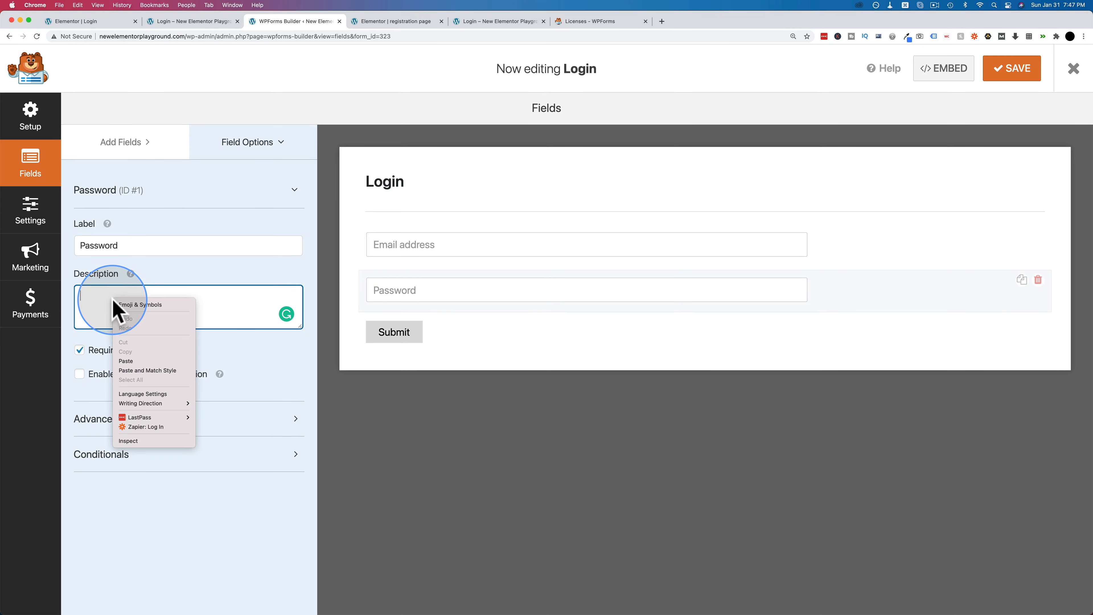
click(133, 361)
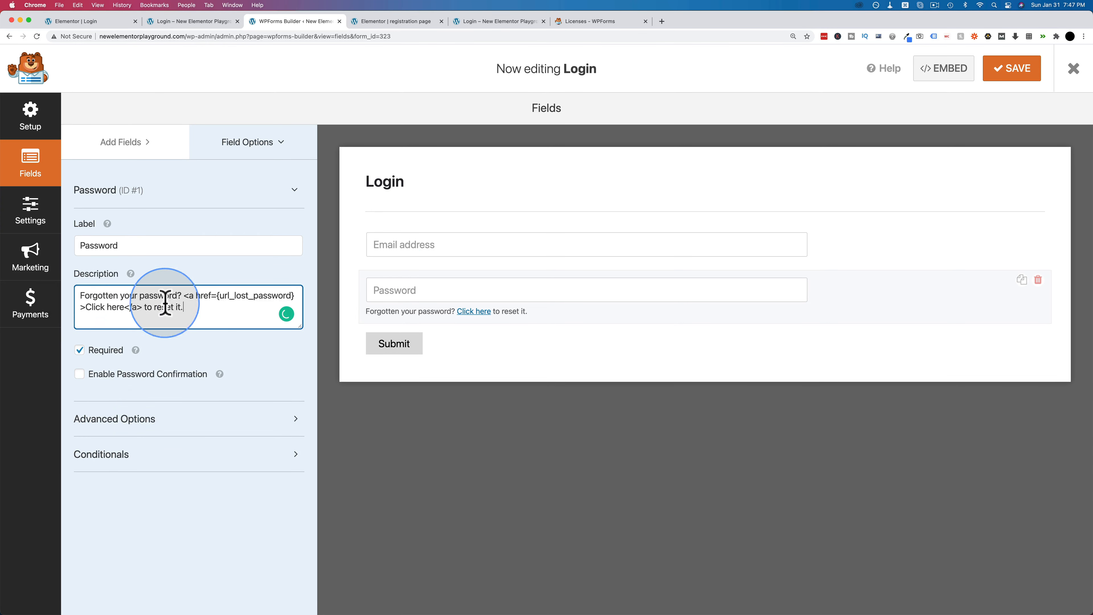
key(BackSpace)
key(BackSpace)
key(BackSpace)
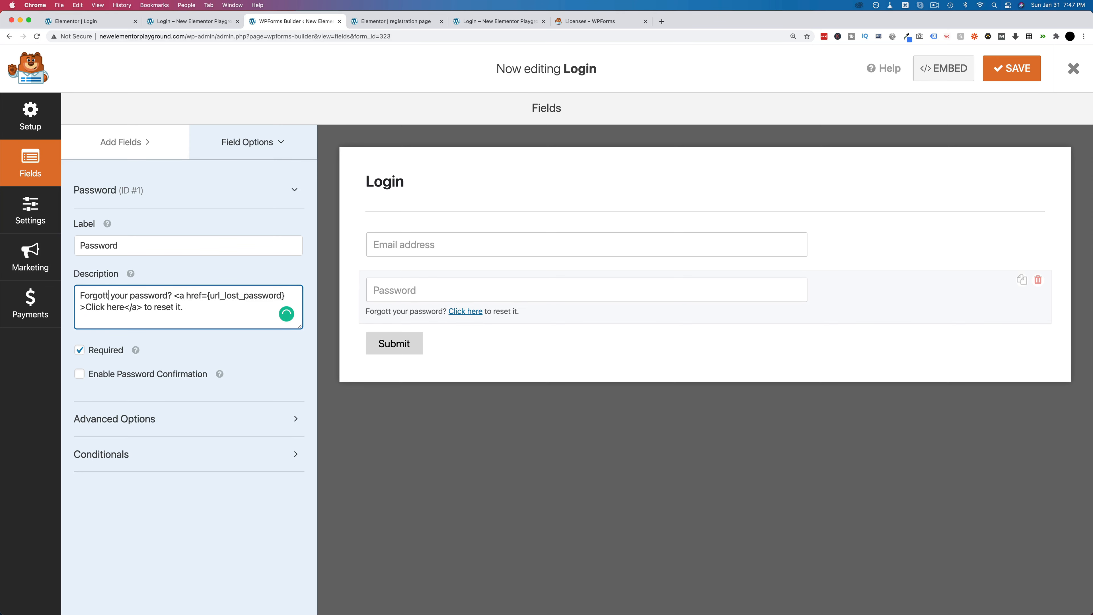
click(140, 293)
click(214, 287)
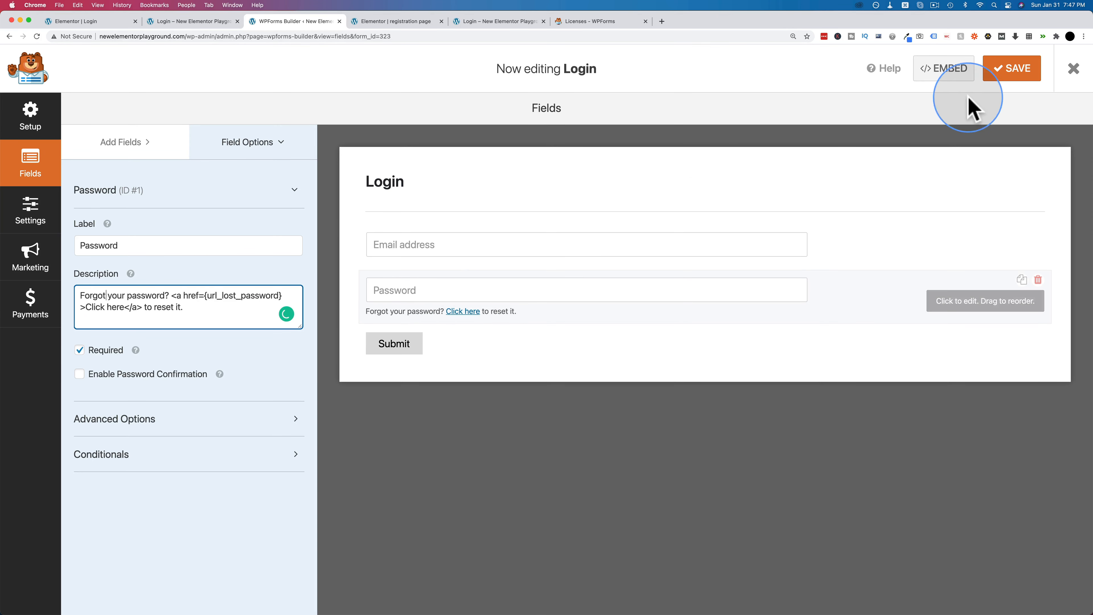
click(1012, 68)
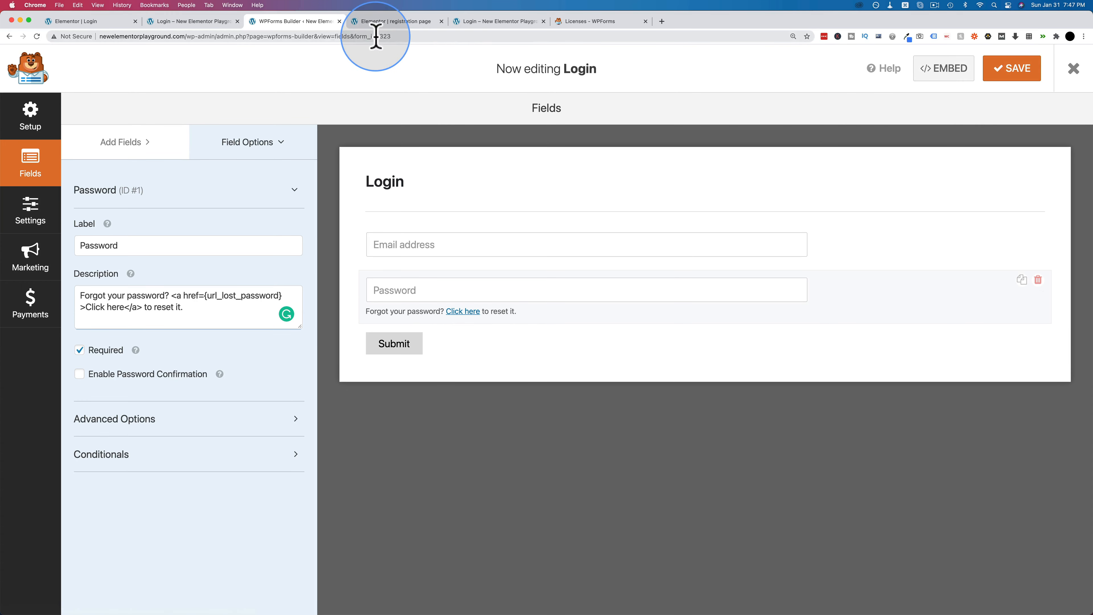
- Reload the live login page and test the new reset-password link
click(203, 23)
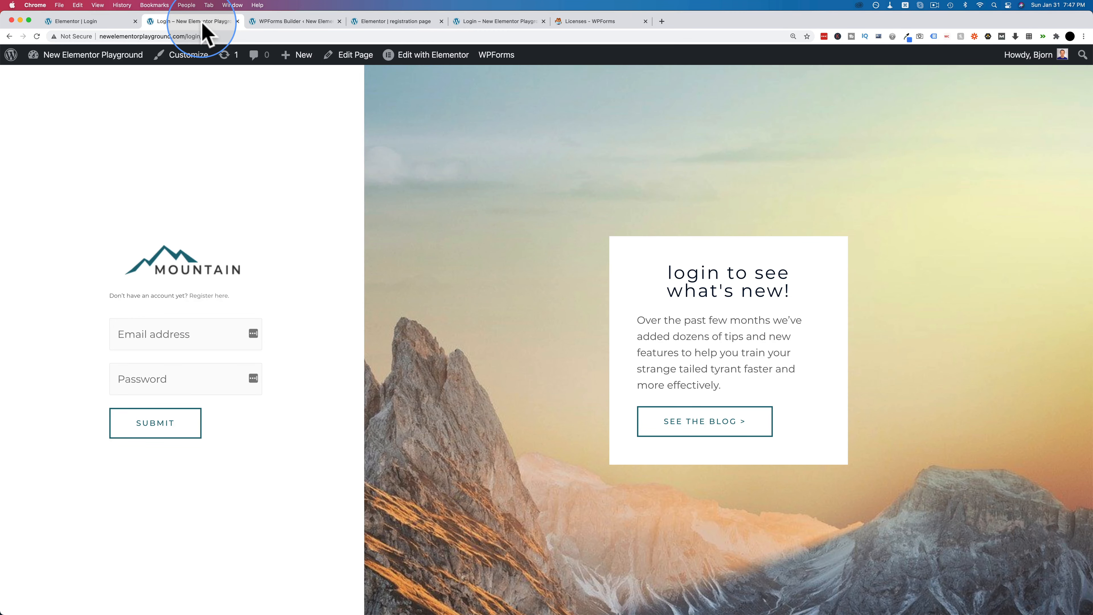
key(super+r)
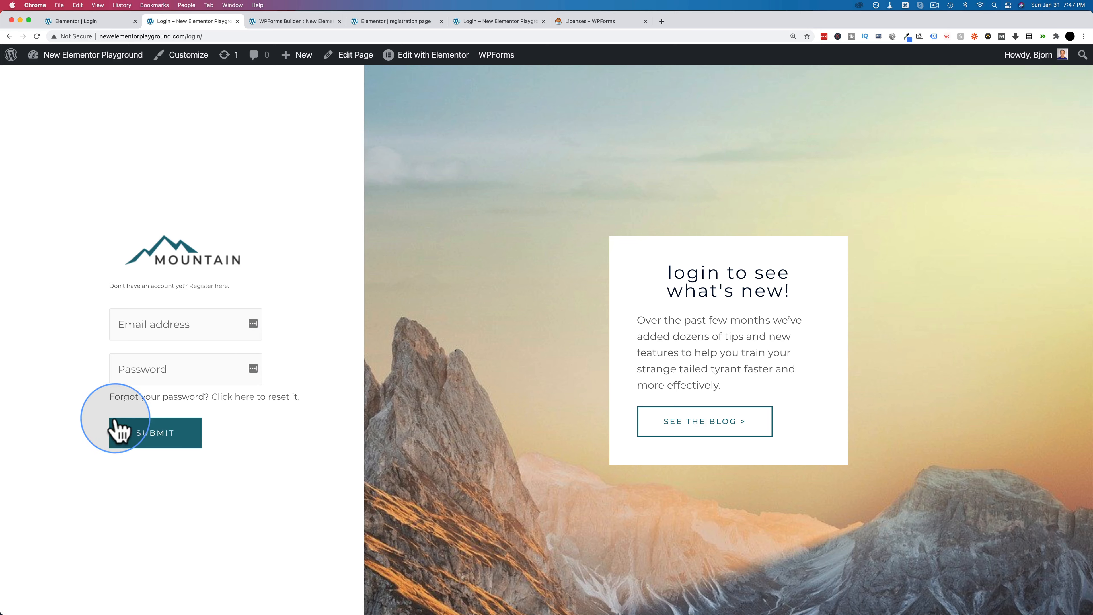
click(239, 398)
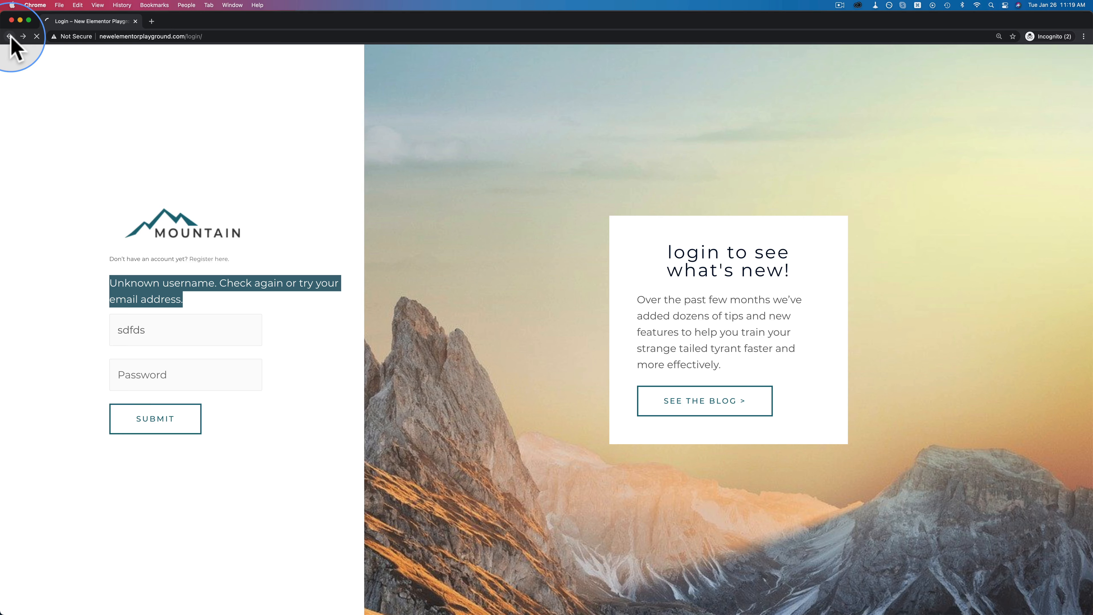
- Return to the site home page, then open Appearance > Menus in the admin window
click(9, 36)
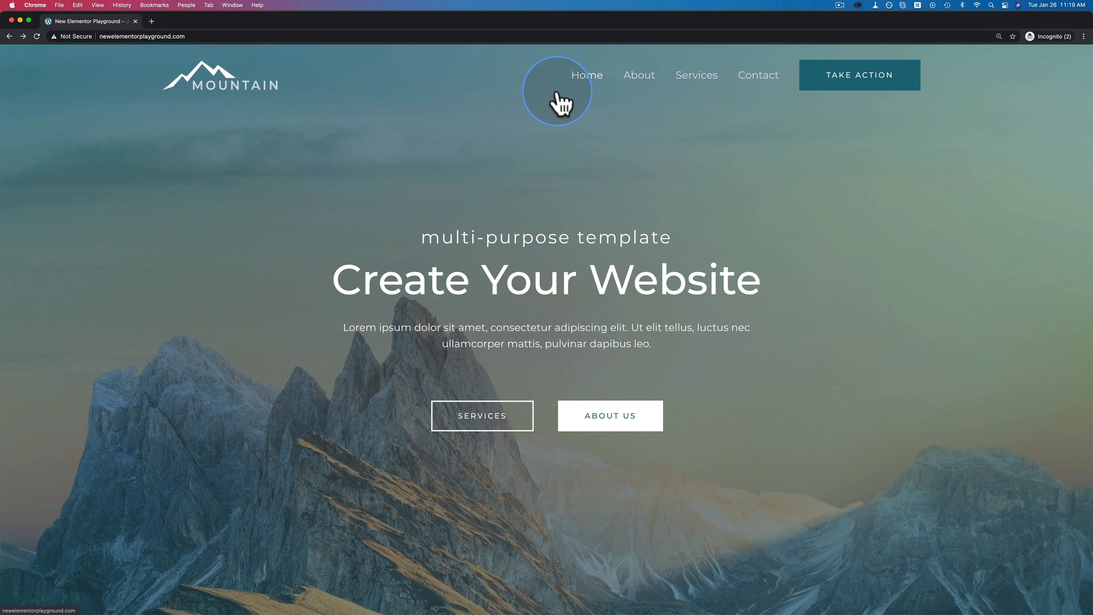
key(super+grave)
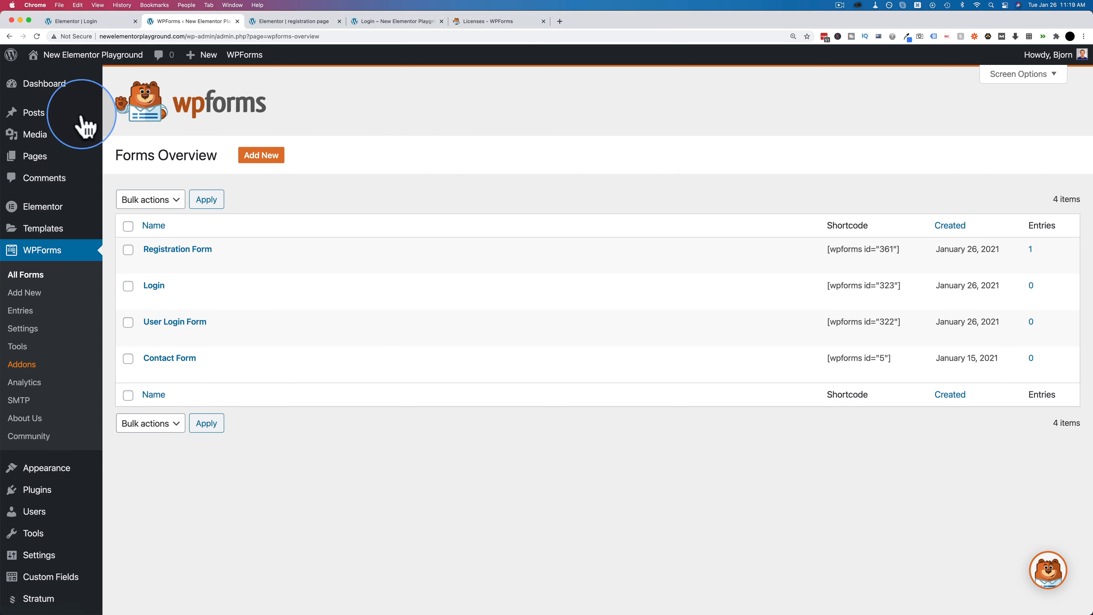
mouse_move(51, 470)
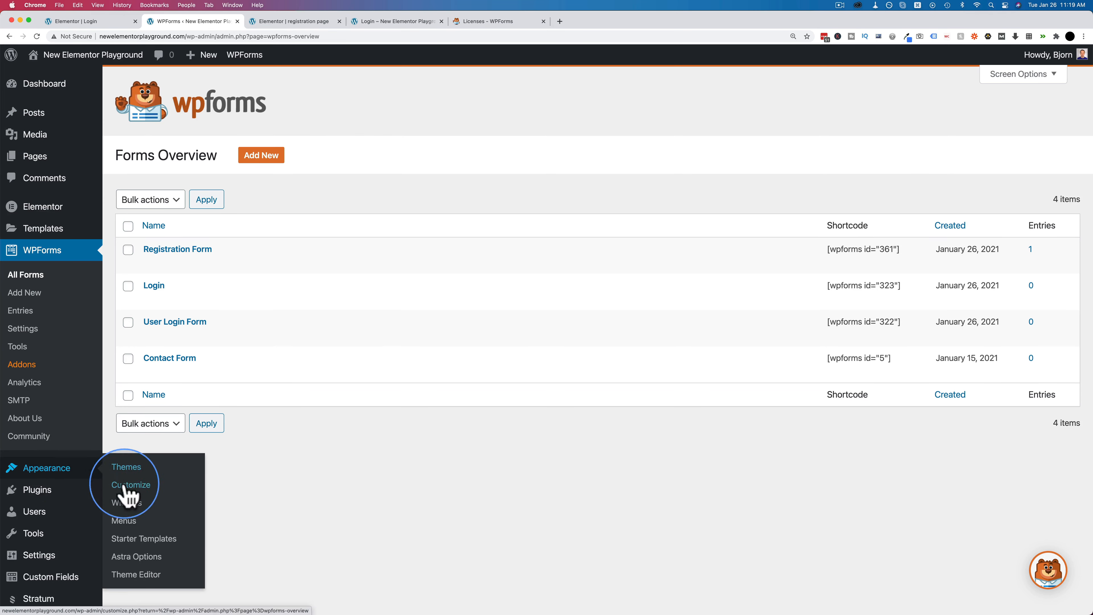
click(125, 521)
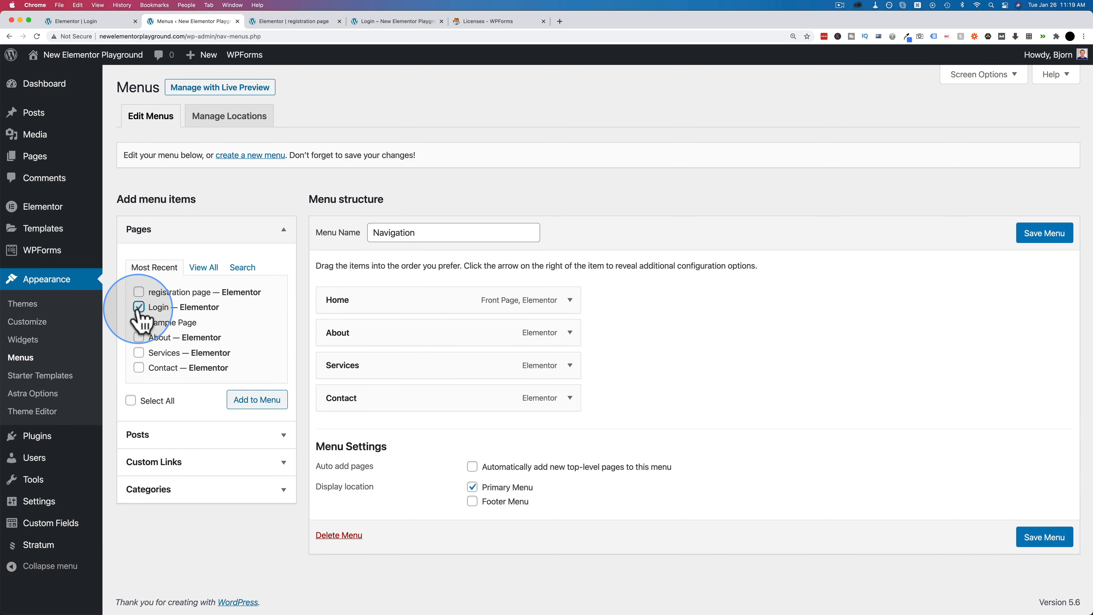
- Add the Login page to the Navigation menu, save it, and check the header Login link
click(257, 400)
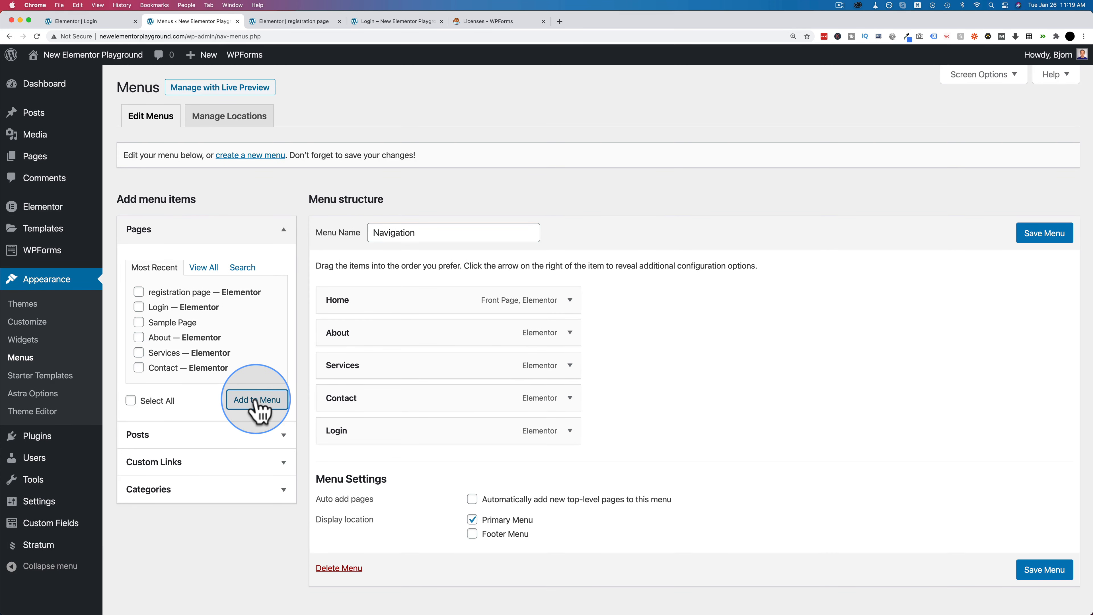
click(1045, 234)
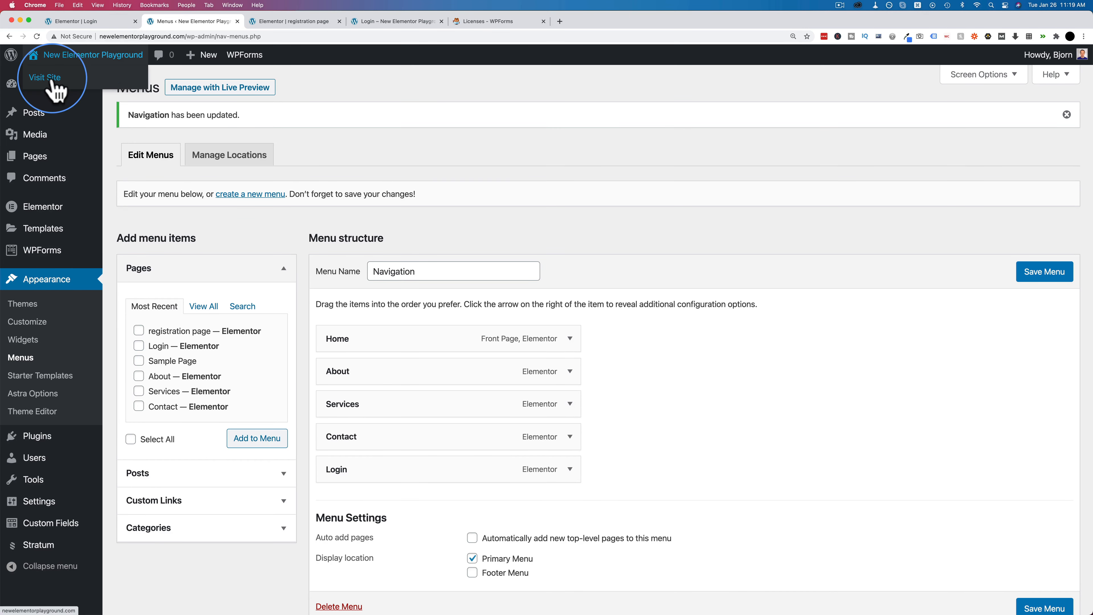
click(48, 77)
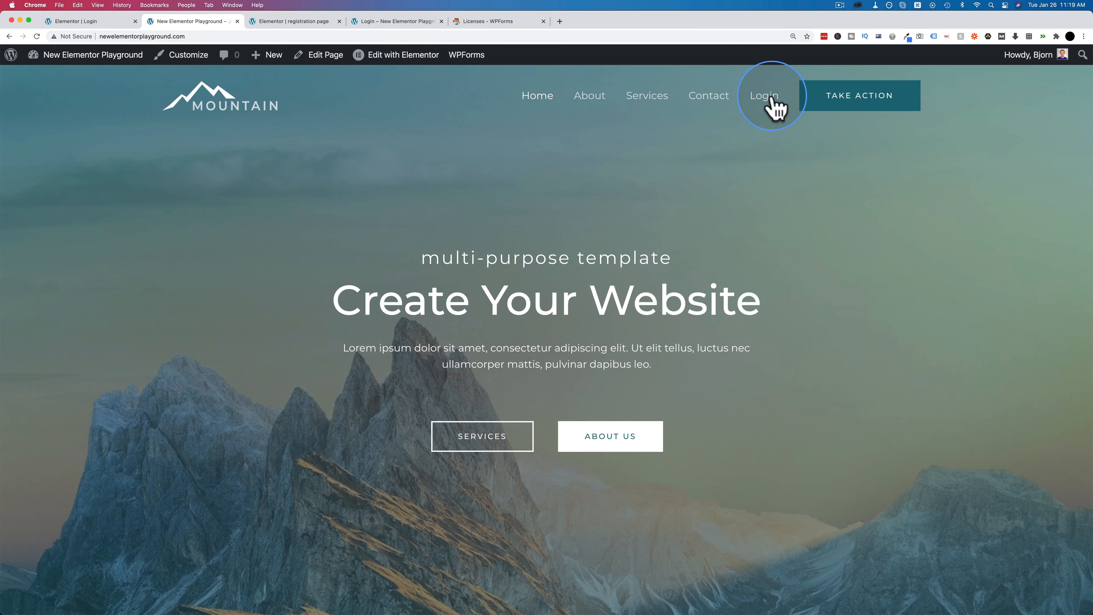
click(759, 98)
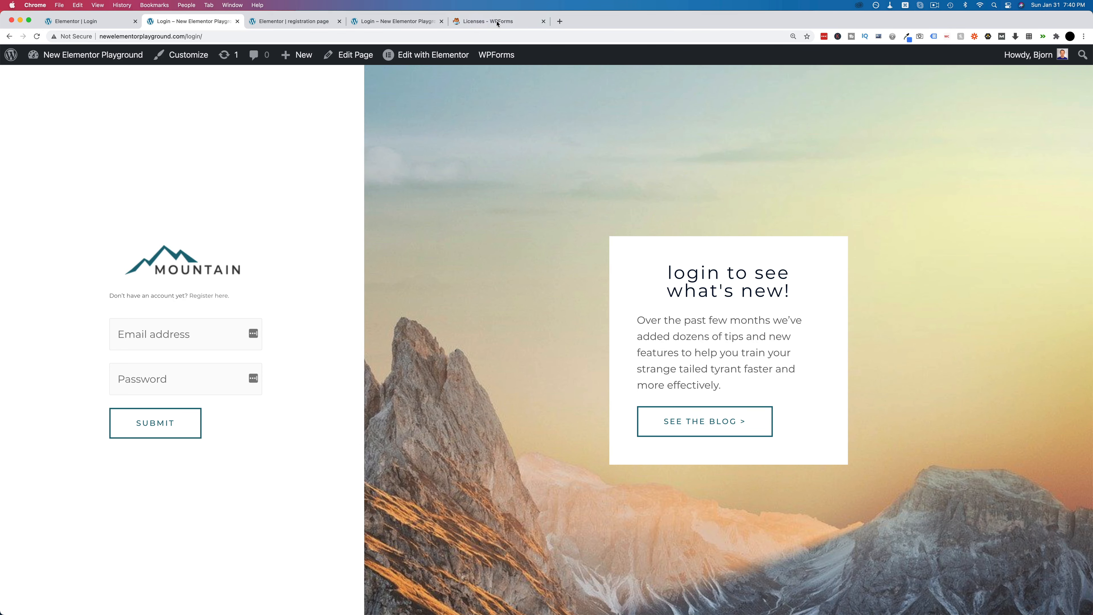
- Browse the WPForms Features & Addons page, then open the Elite/Pro/Plus/Basic Pricing page
click(498, 21)
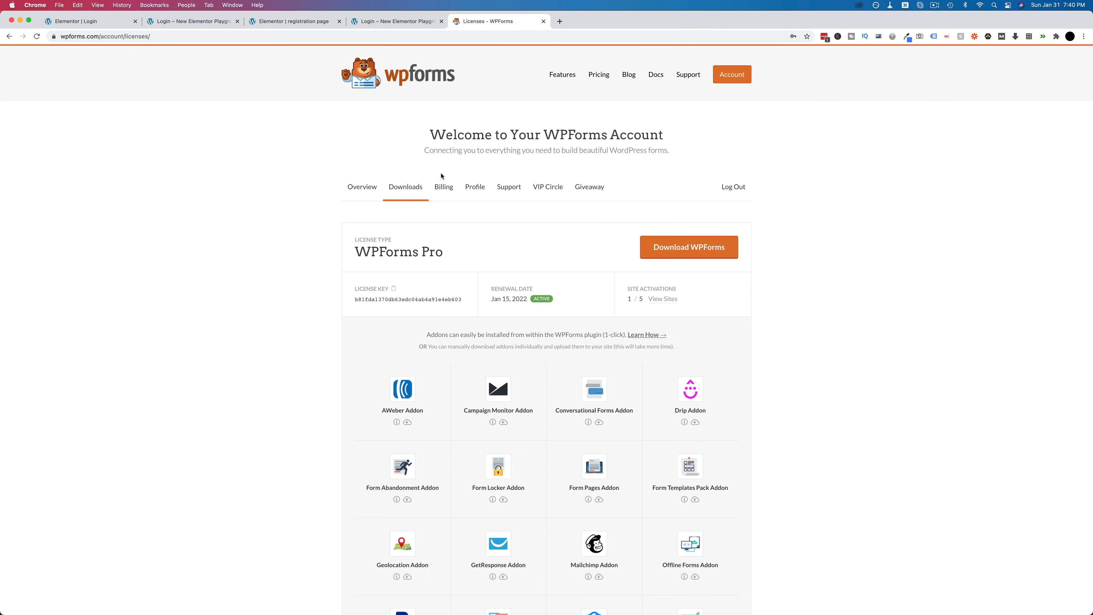
click(568, 77)
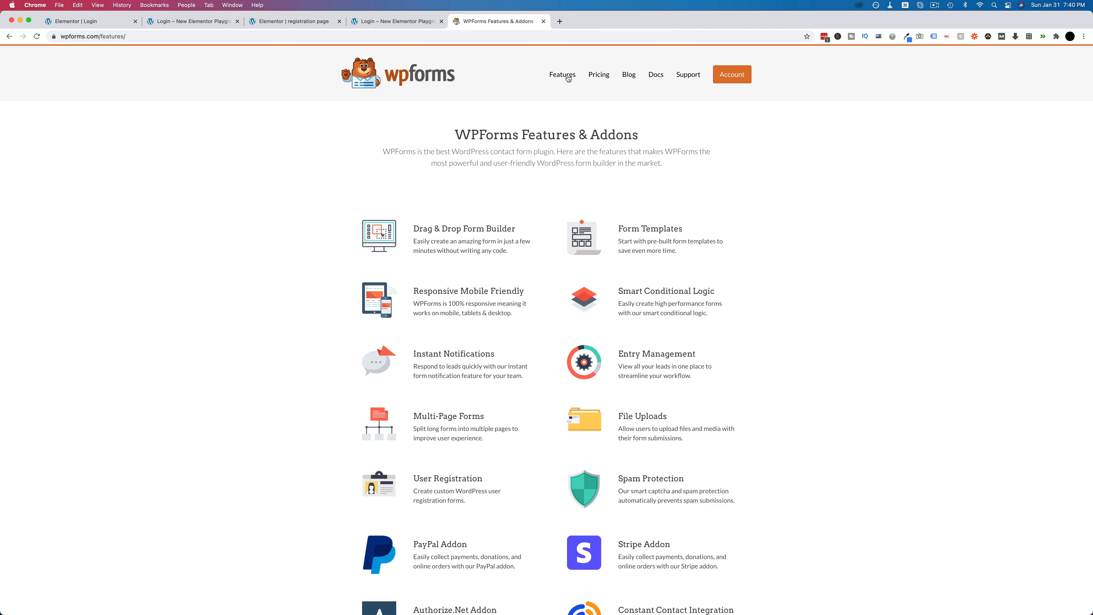
scroll(516, 206, down, 8)
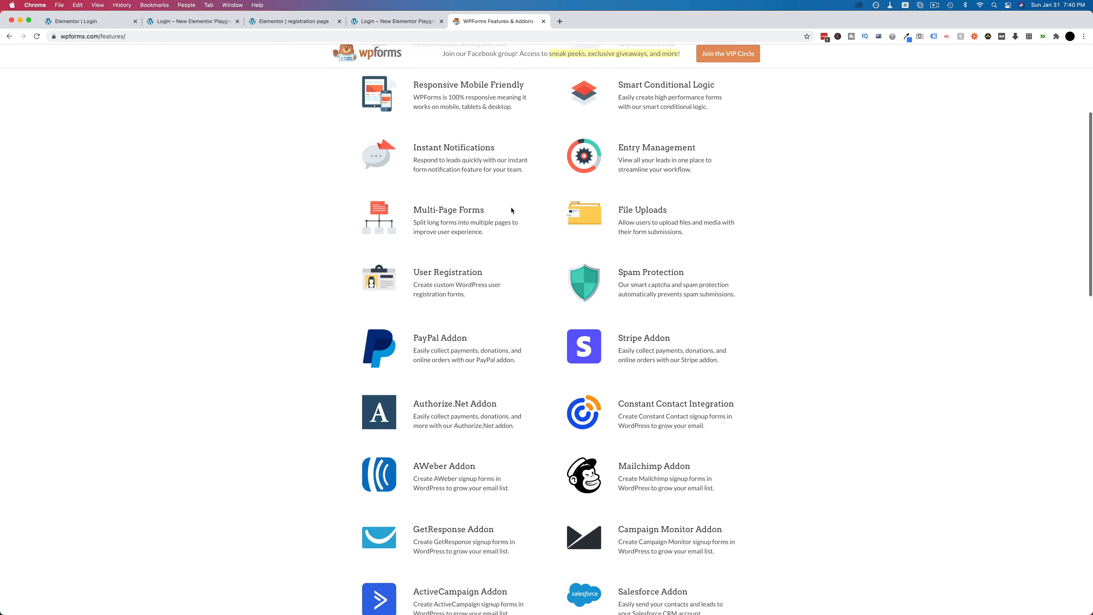
scroll(511, 208, up, 6)
scroll(511, 207, up, 3)
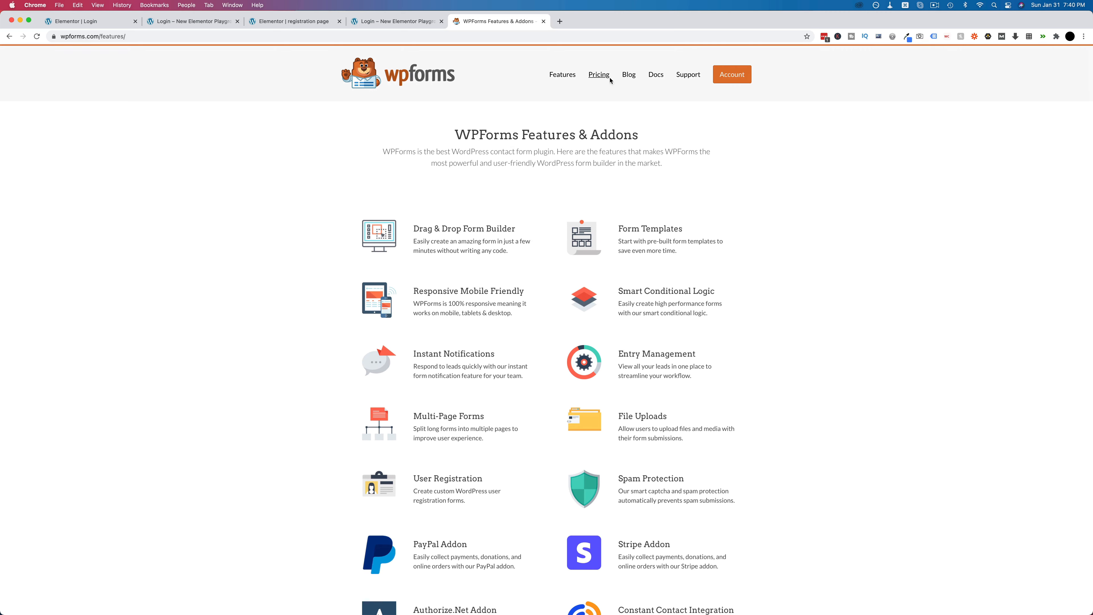
click(601, 76)
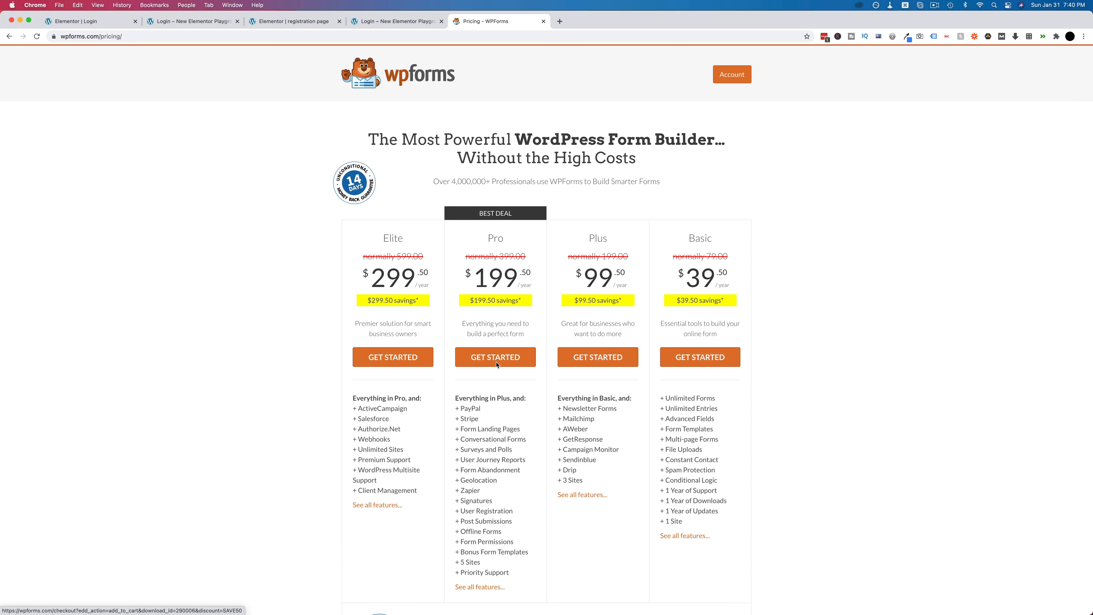